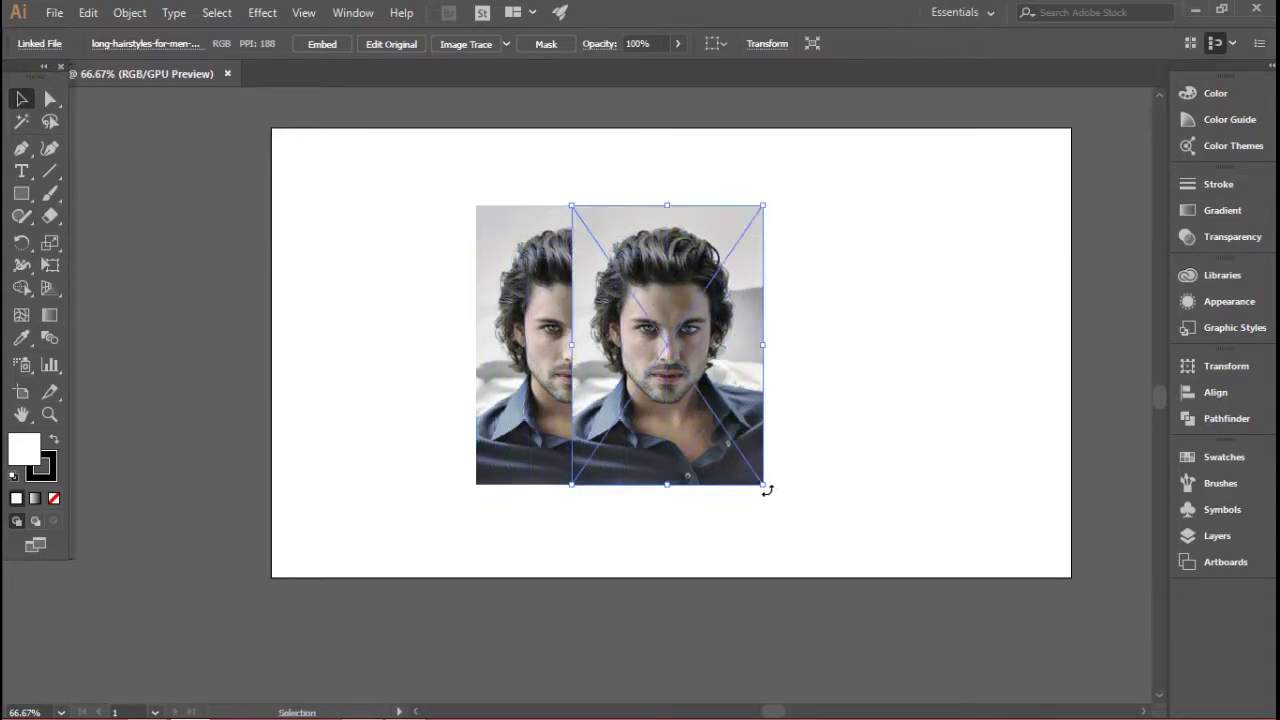
Step: Delete the duplicate portrait photo behind the front one and enlarge and centre the remaining photo to nearly the artboard's height
left_click(512, 400)
key("Delete")
left_click(752, 476)
left_click_drag(764, 488, 827, 553)
left_click_drag(743, 470, 740, 477)
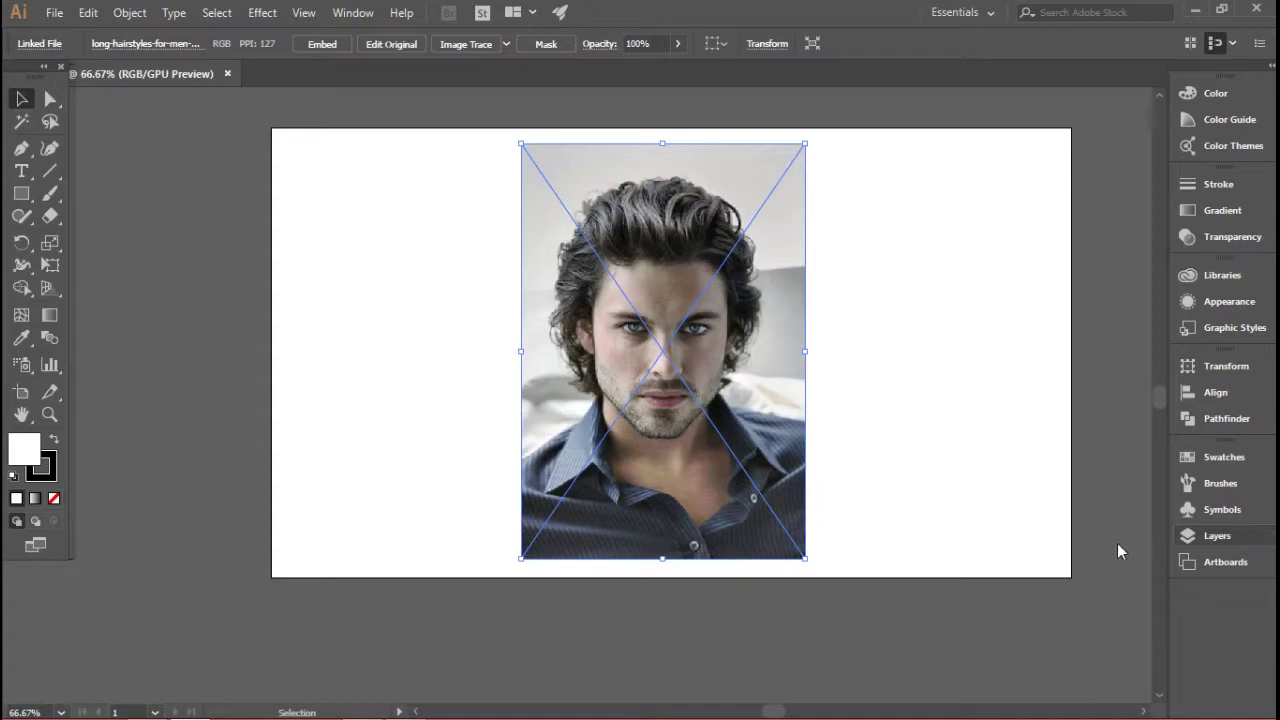
Step: Lock Layer 1 holding the photo and add a new layer above it for tracing
left_click(1200, 536)
left_click(988, 479)
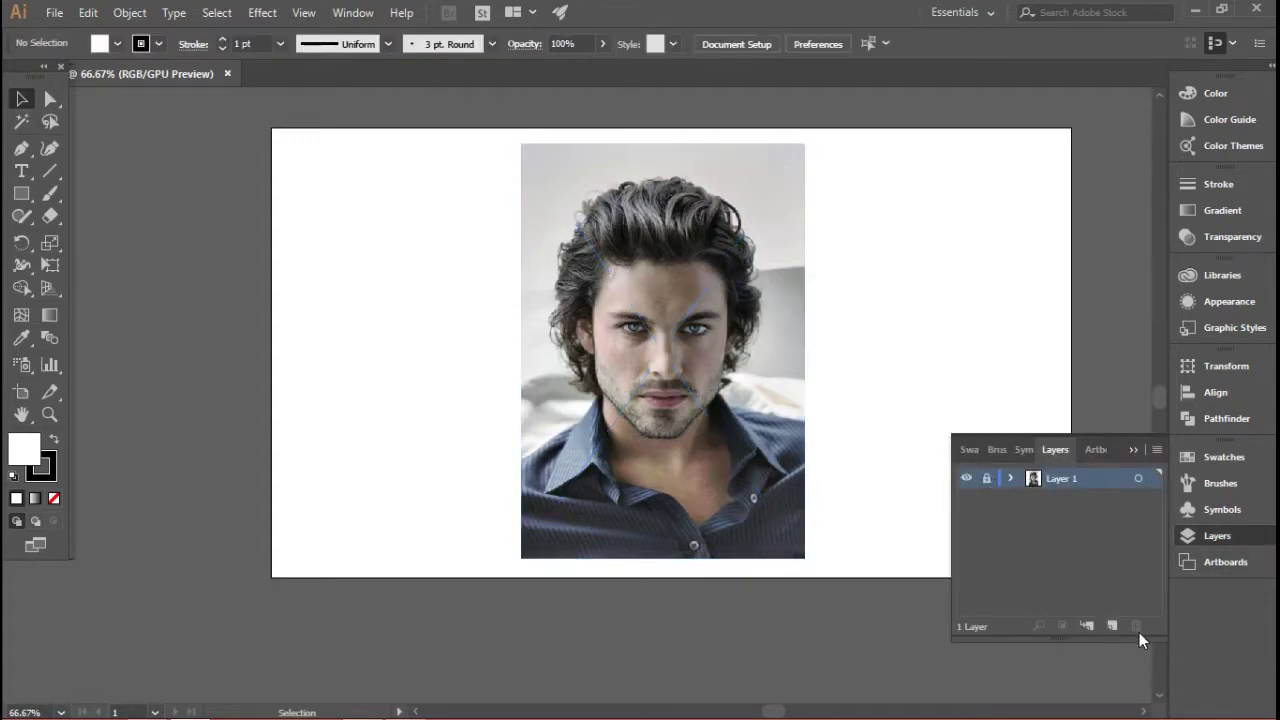
left_click(1112, 624)
left_click(1004, 446)
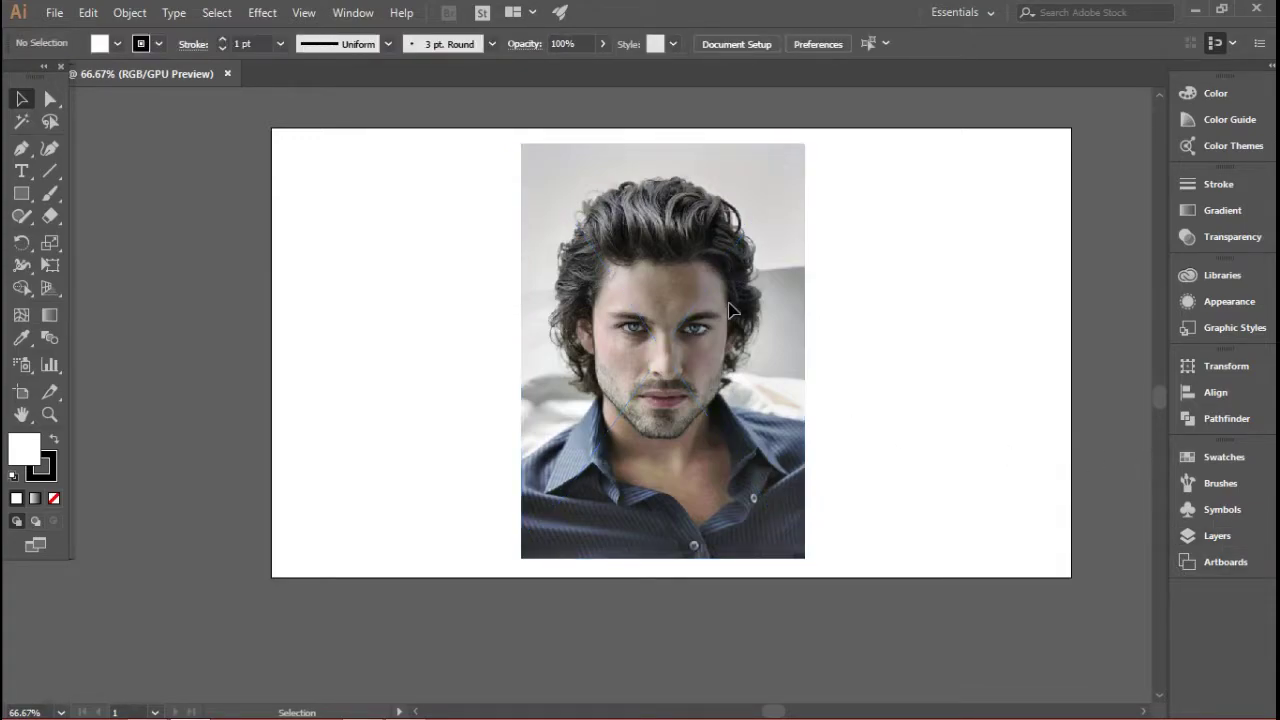
Step: Activate the Pencil tool with the head magnified to 150% for tracing the hair
scroll(663, 292, "up", 2)
scroll(663, 295, "up", 2)
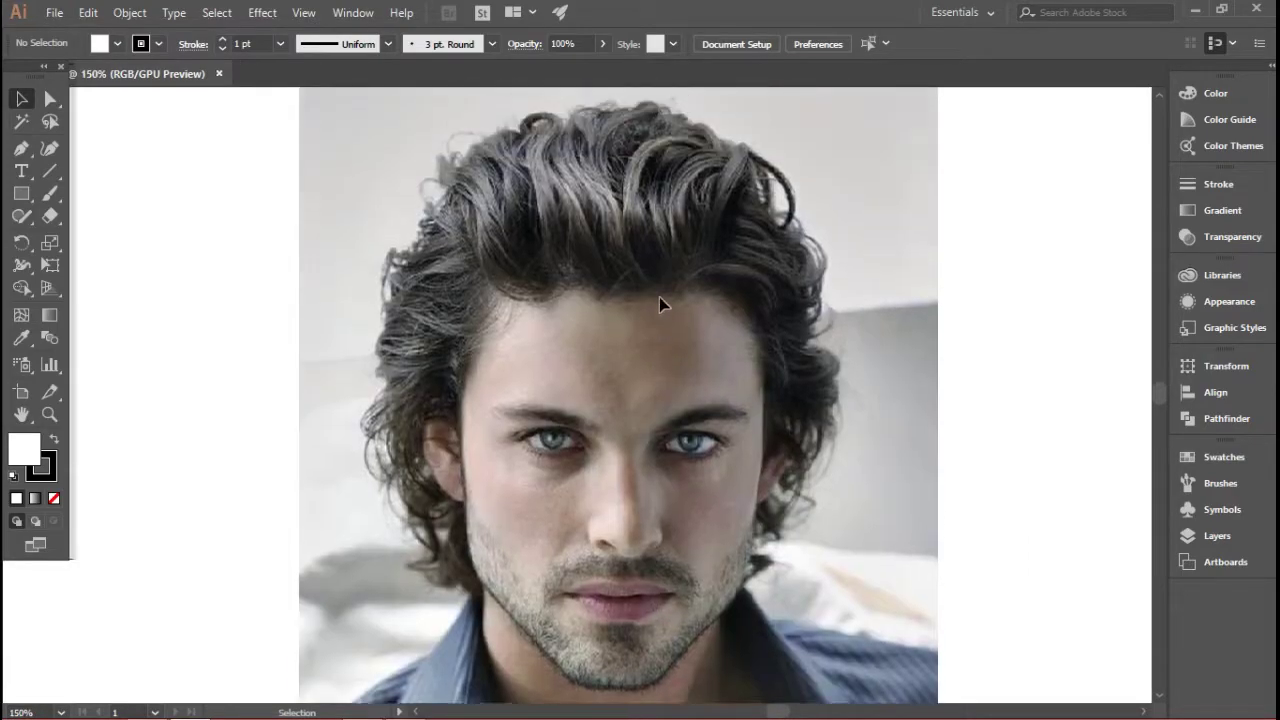
left_click(22, 224)
left_click_drag(22, 224, 55, 237)
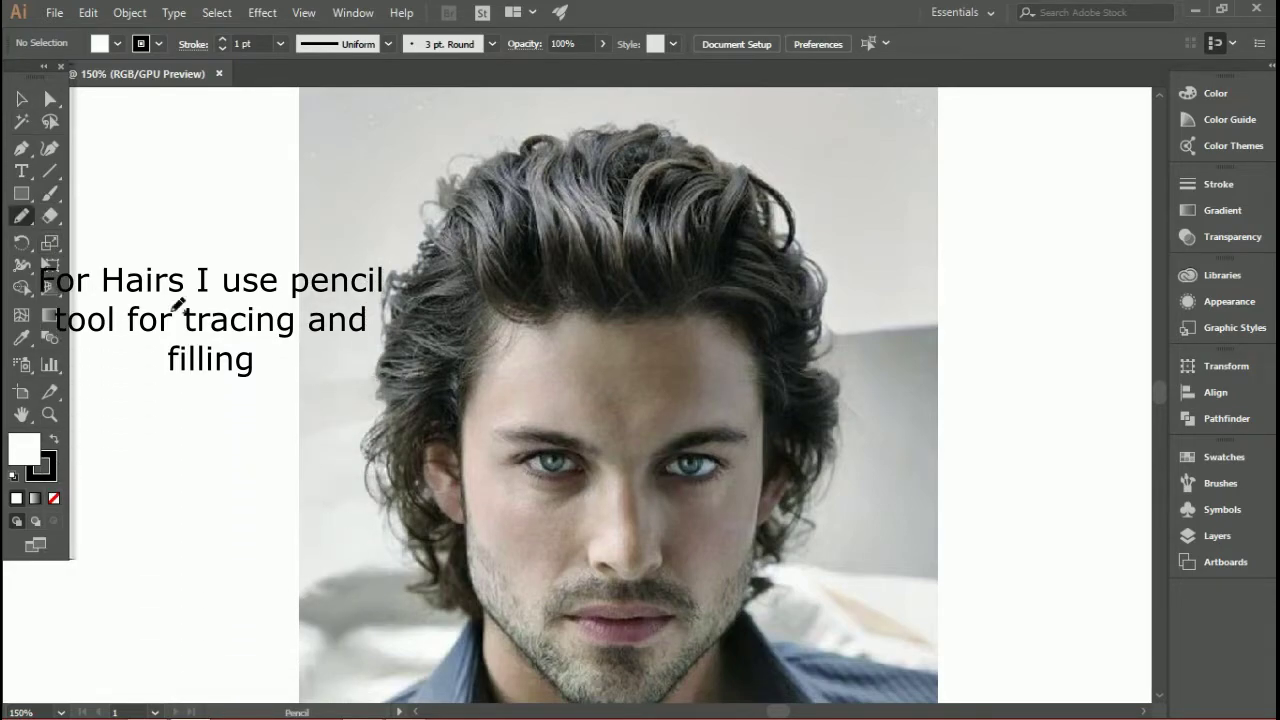
Step: Load the Custom Brushes library from its file on disk
left_click(491, 44)
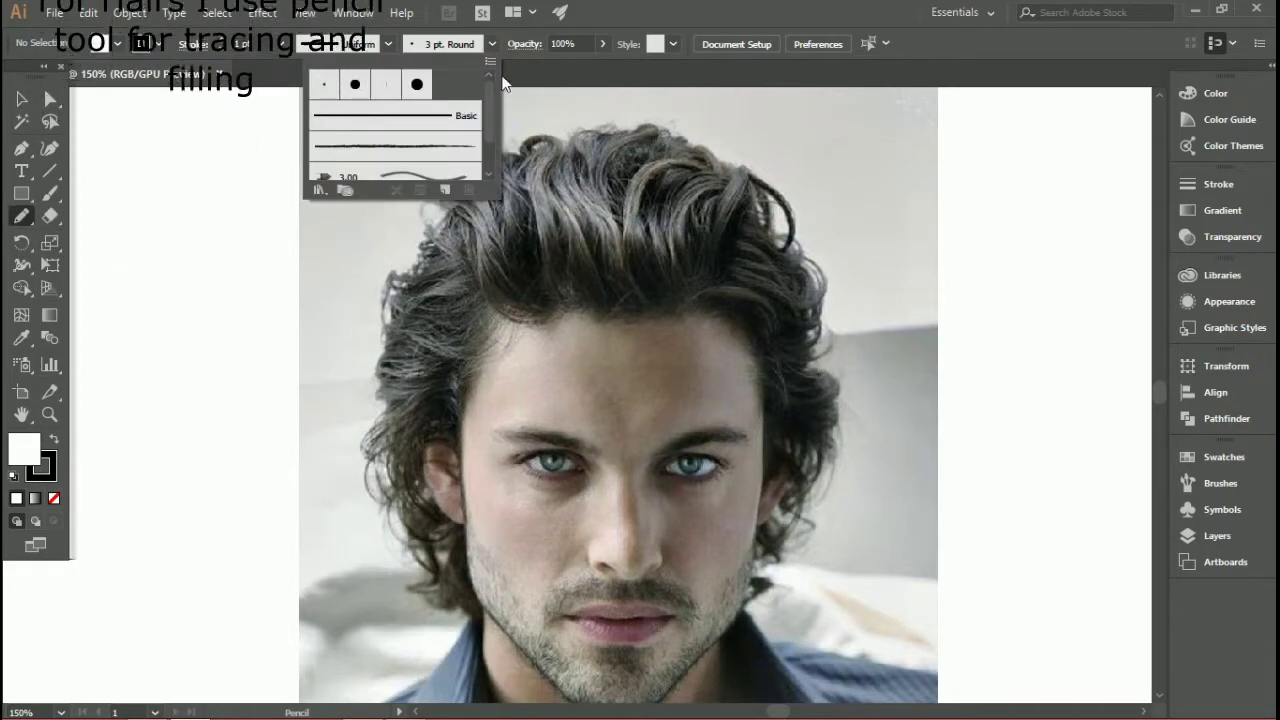
left_click(490, 63)
mouse_move(695, 398)
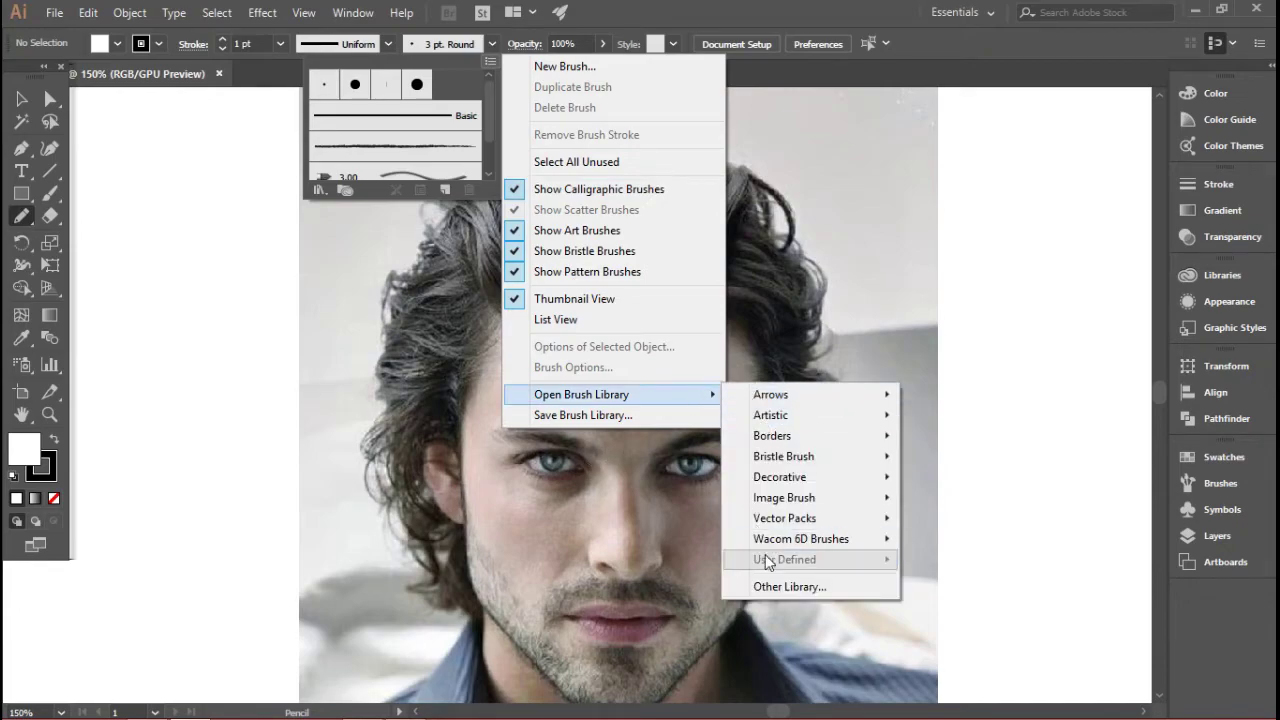
left_click(779, 588)
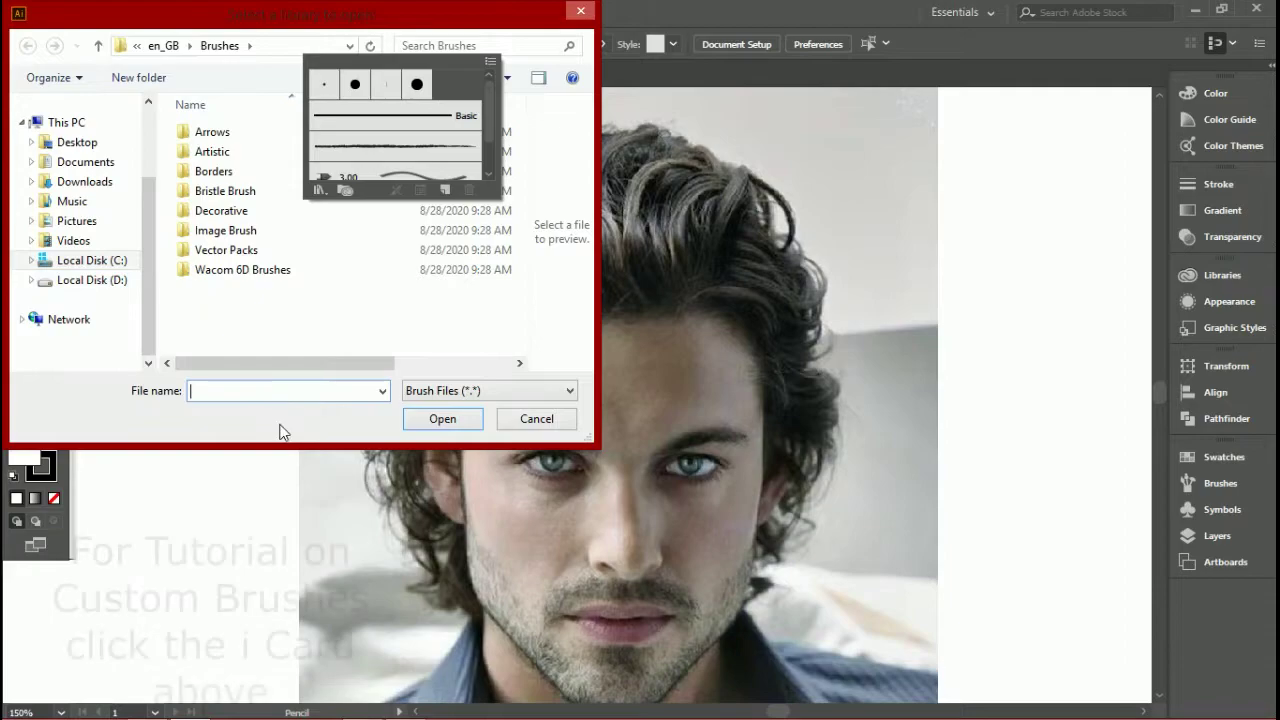
left_click_drag(296, 447, 296, 287)
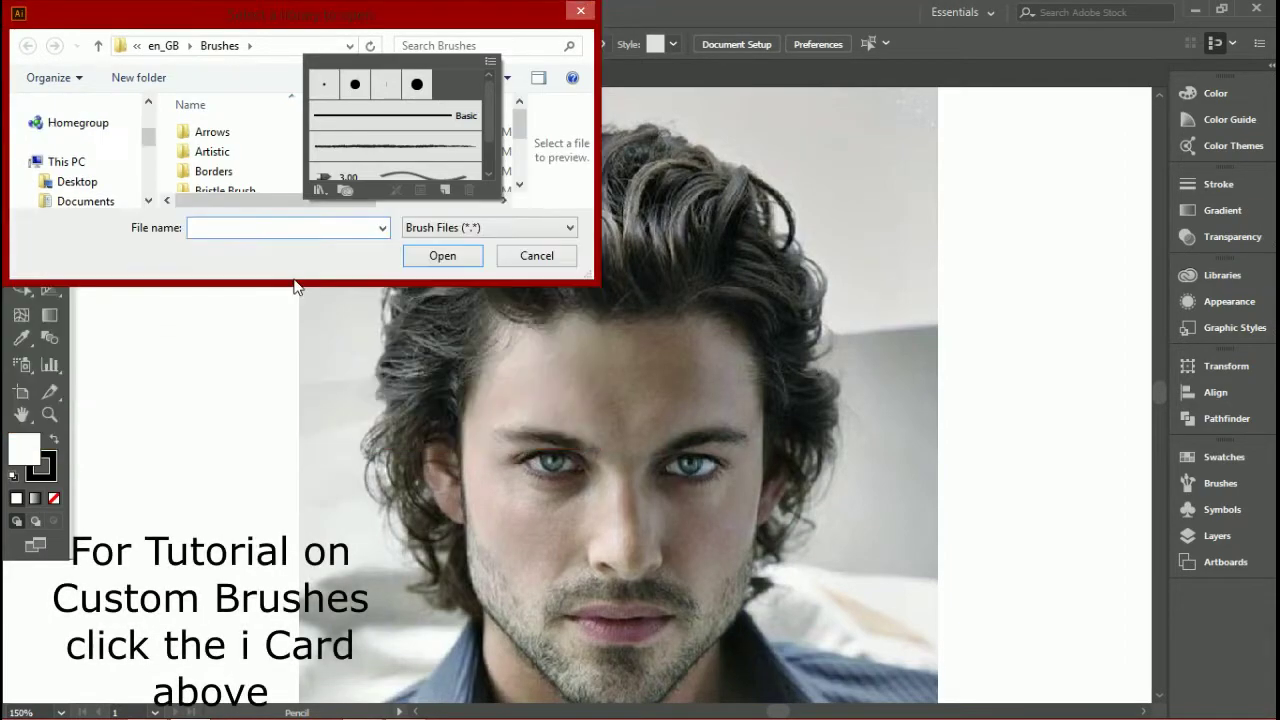
scroll(147, 192, "down", 3)
left_click(92, 161)
double_click(213, 154)
double_click(217, 136)
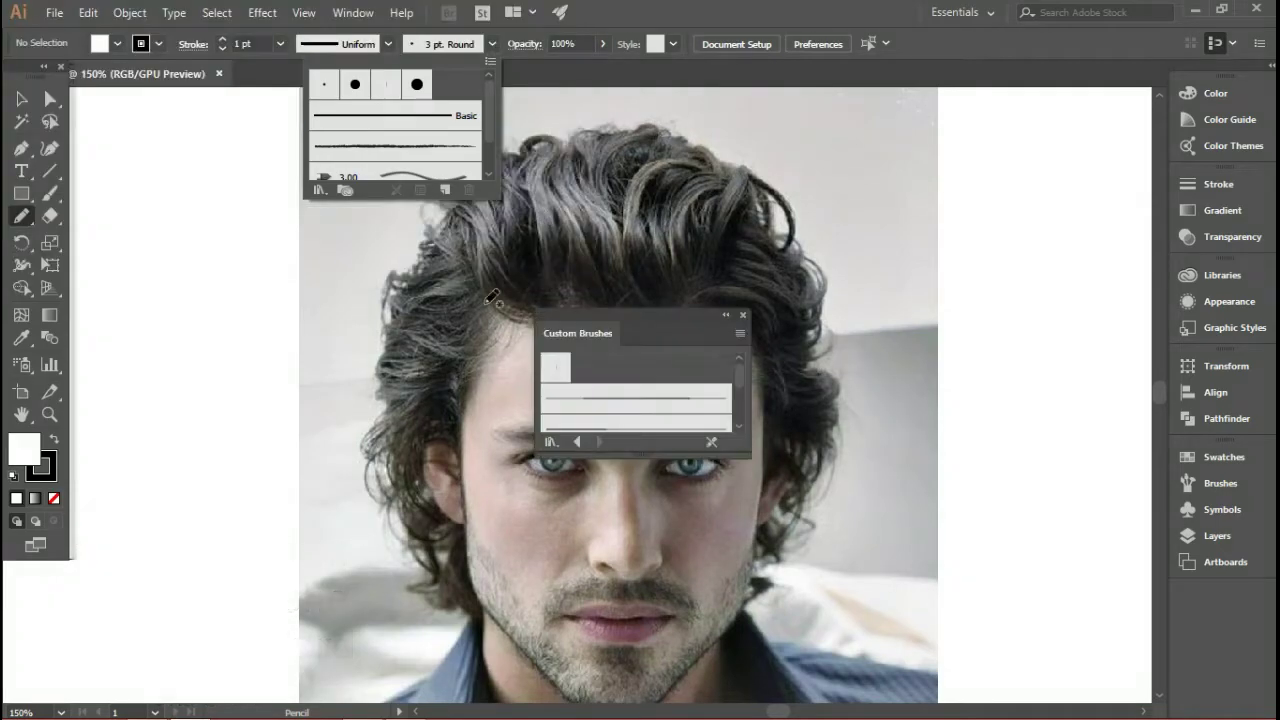
Step: Add the two tapered line brushes from the Custom Brushes library and make a tapered line the active brush
left_click(640, 462)
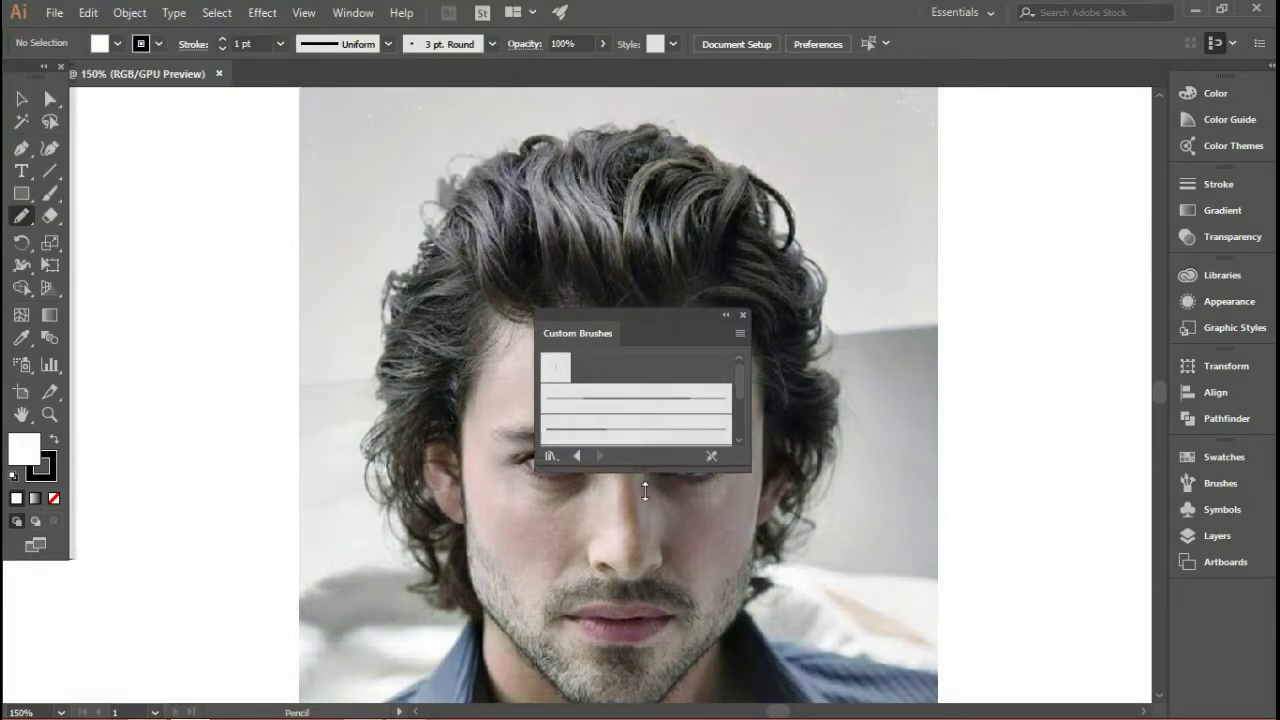
left_click_drag(648, 457, 648, 605)
left_click(663, 400)
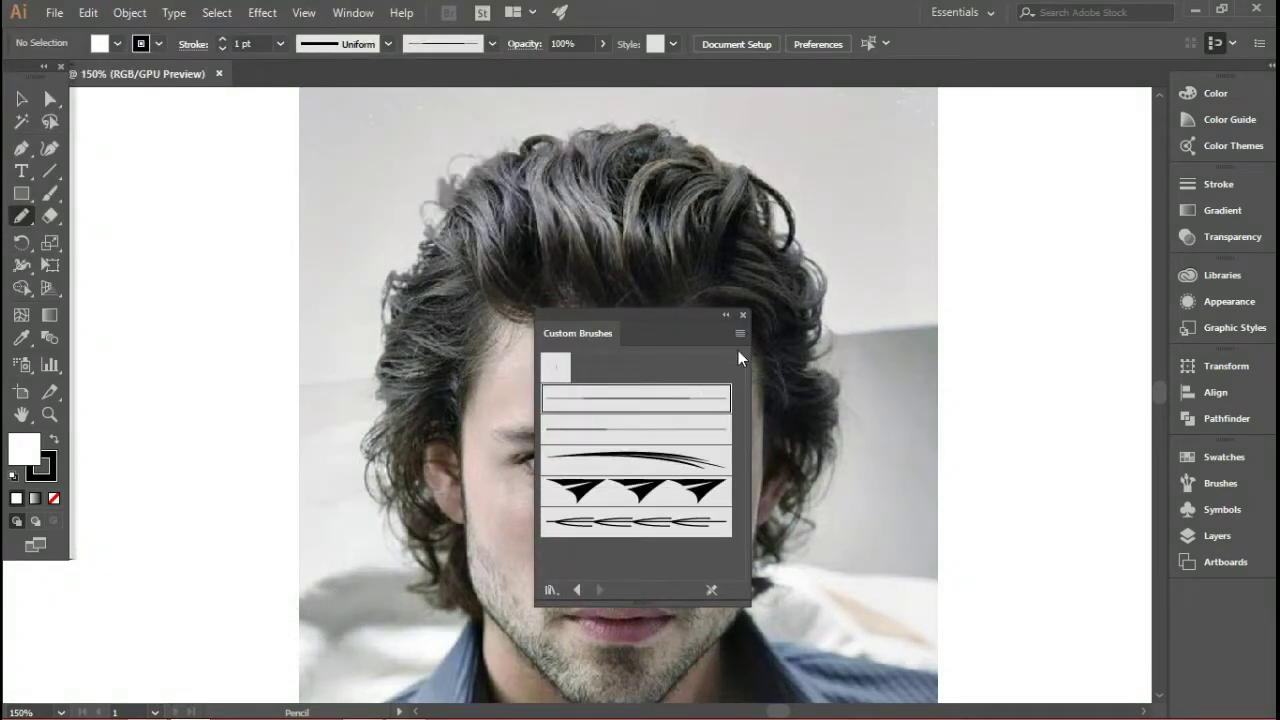
left_click(663, 436)
left_click(741, 317)
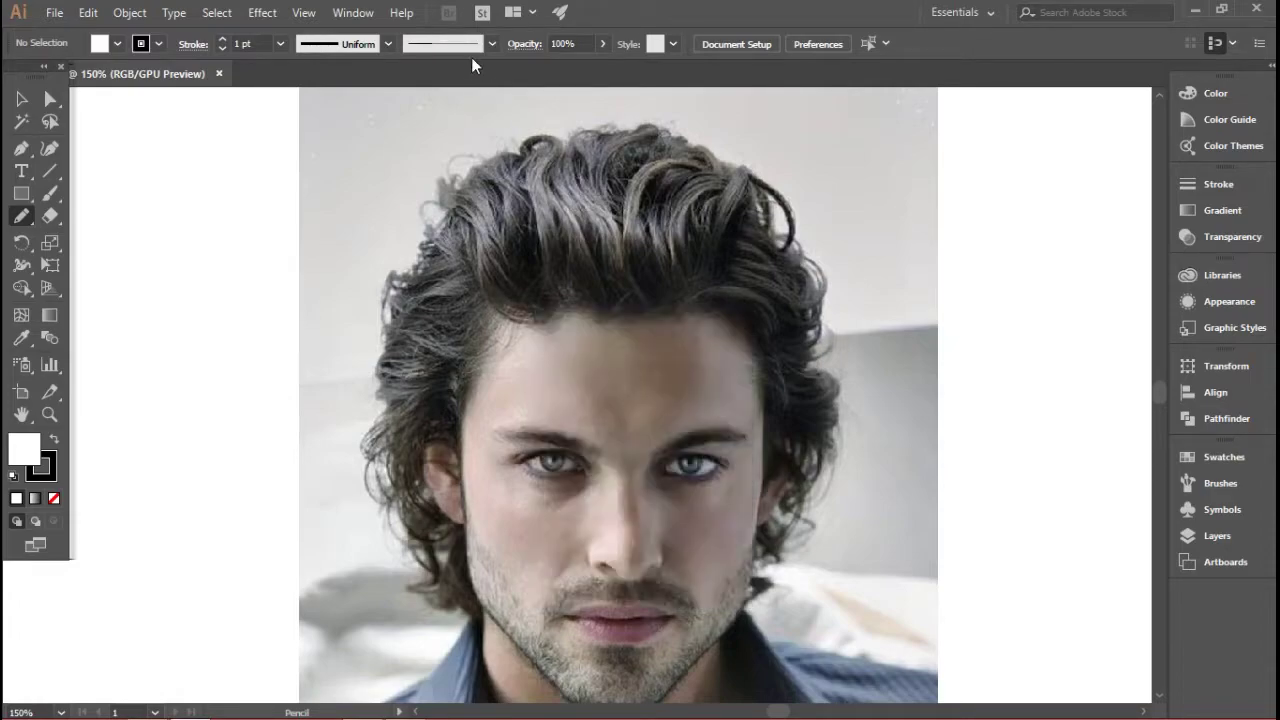
left_click(491, 43)
left_click(427, 145)
Step: With black fill and no stroke, trace a hair shape with a jagged inner edge along the temple on the photo's right side
left_click(56, 441)
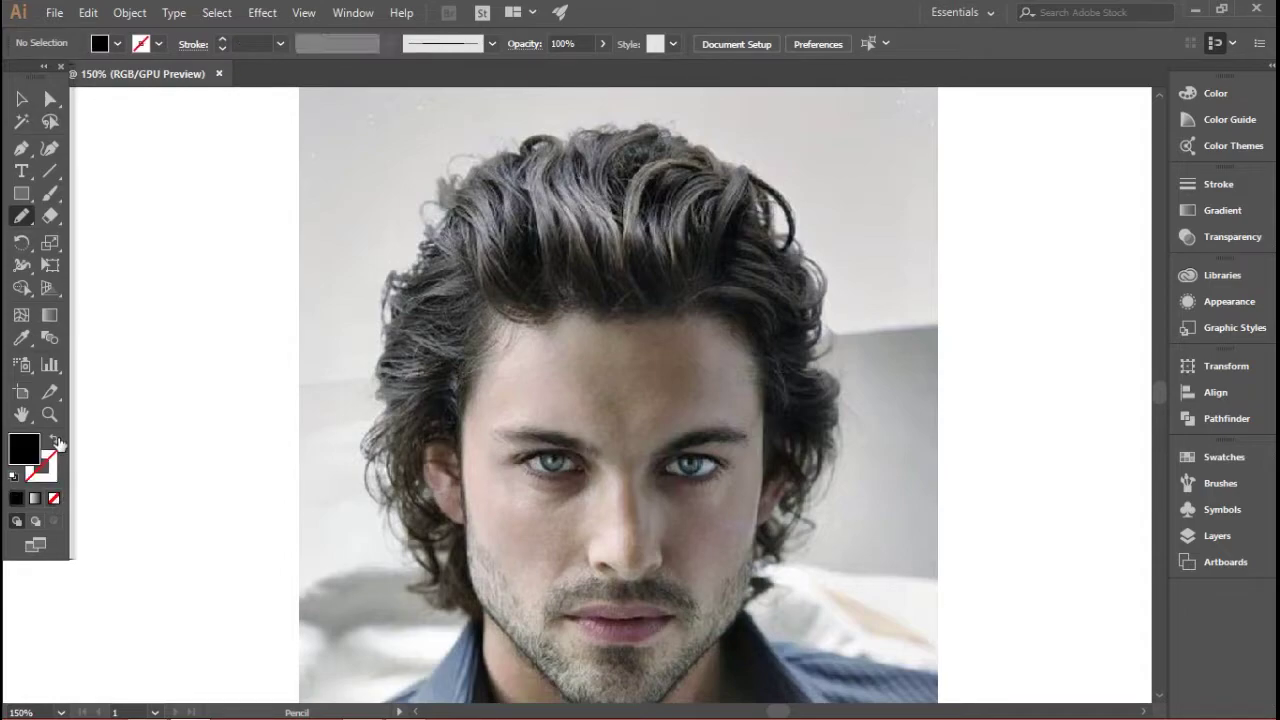
scroll(661, 340, "up", 3)
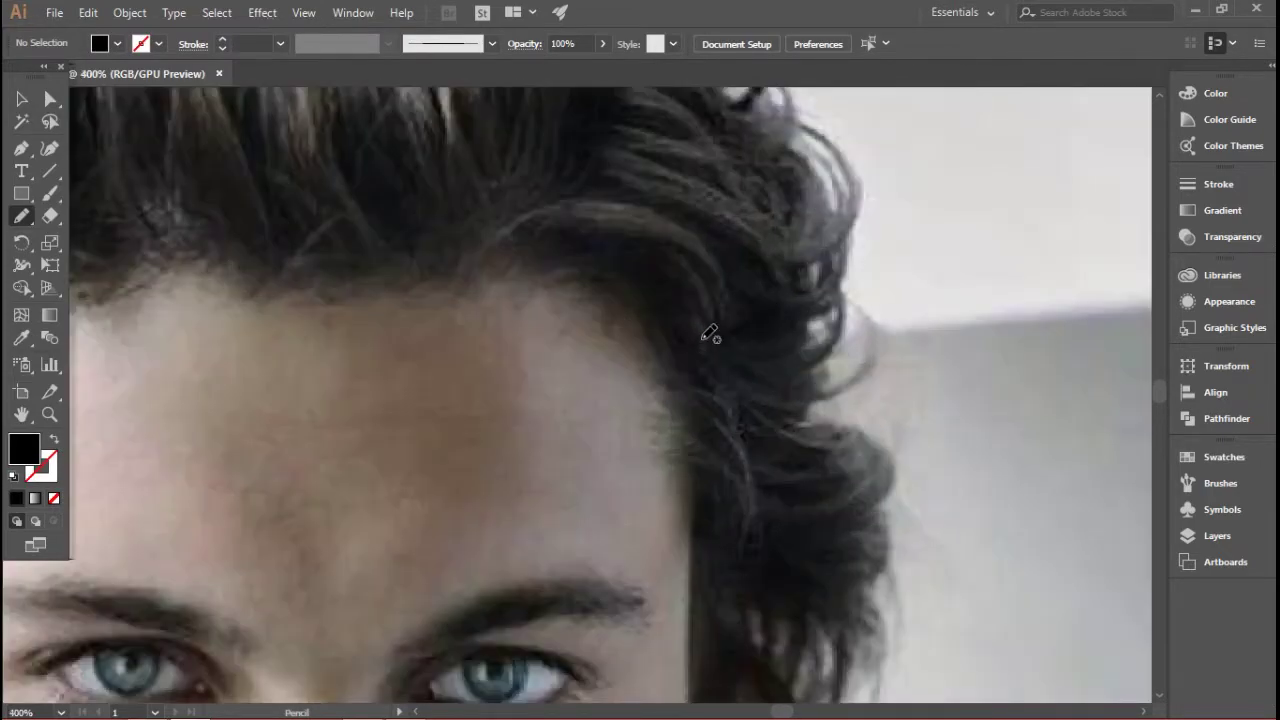
scroll(700, 330, "up", 2)
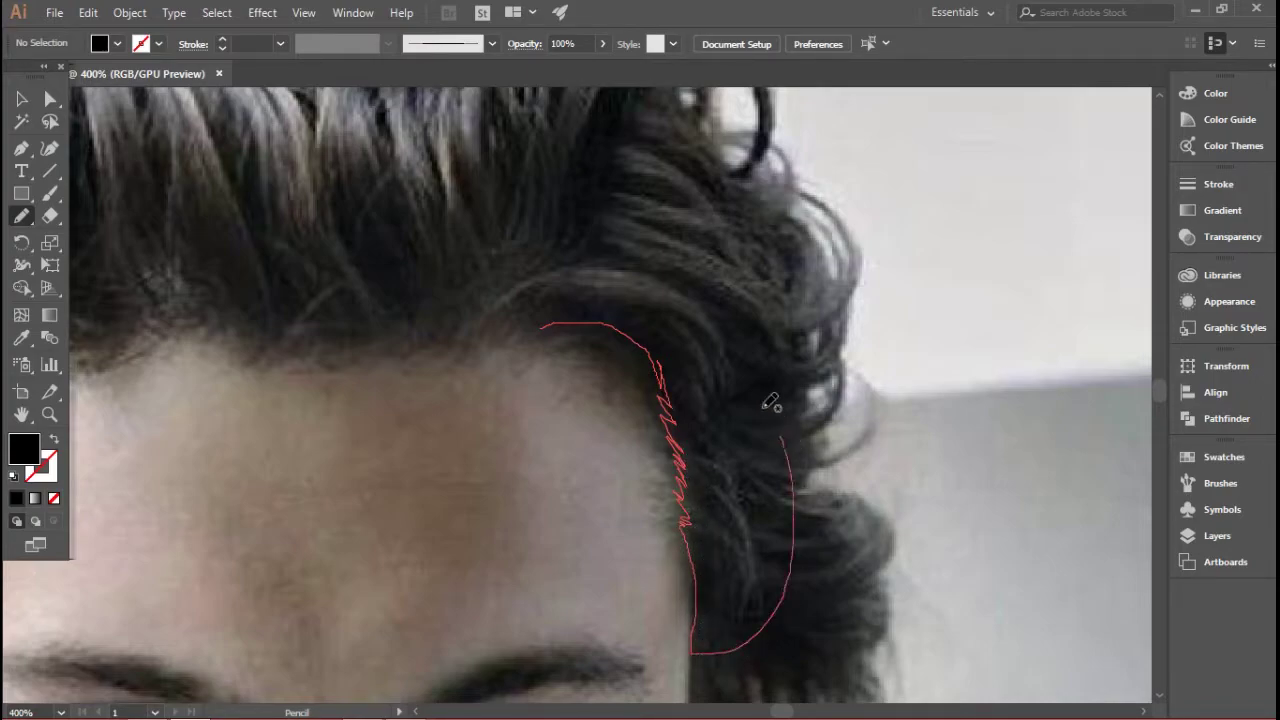
left_click_drag(543, 325, 545, 325)
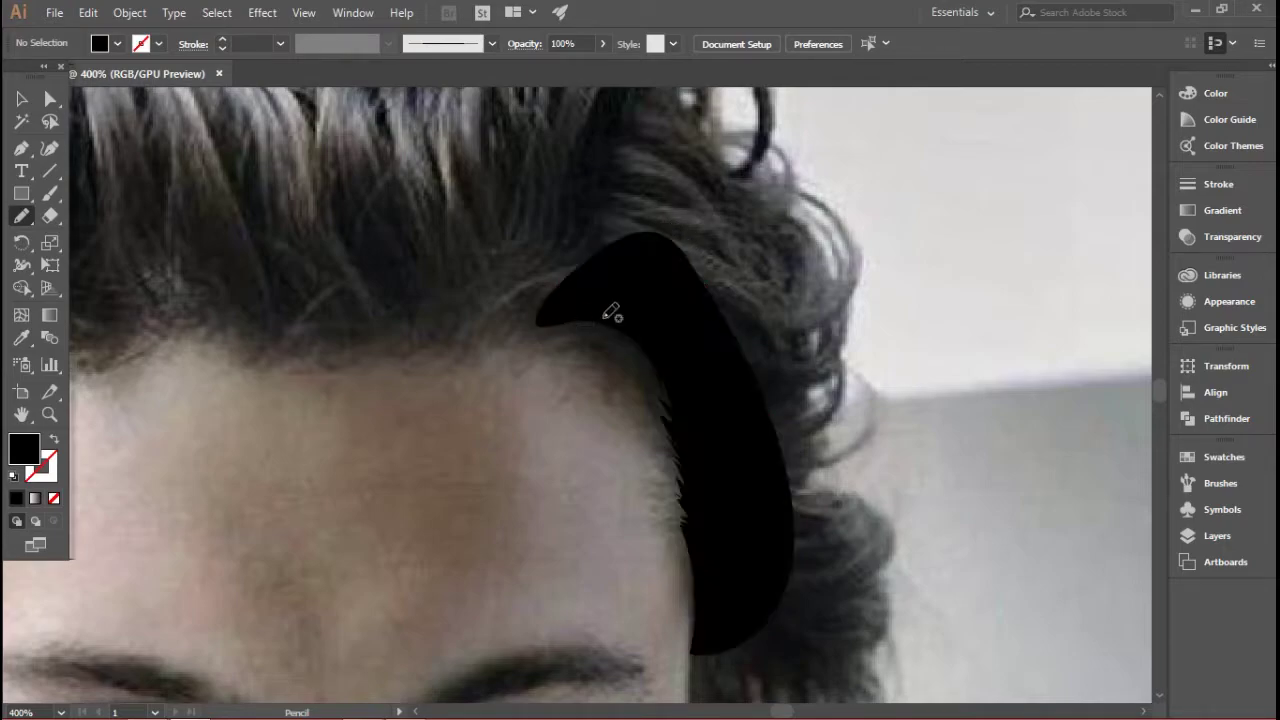
Step: Trace filled hair shapes with pointed strands above the ear and around the outer curls on the photo's right side
scroll(766, 306, "down", 5)
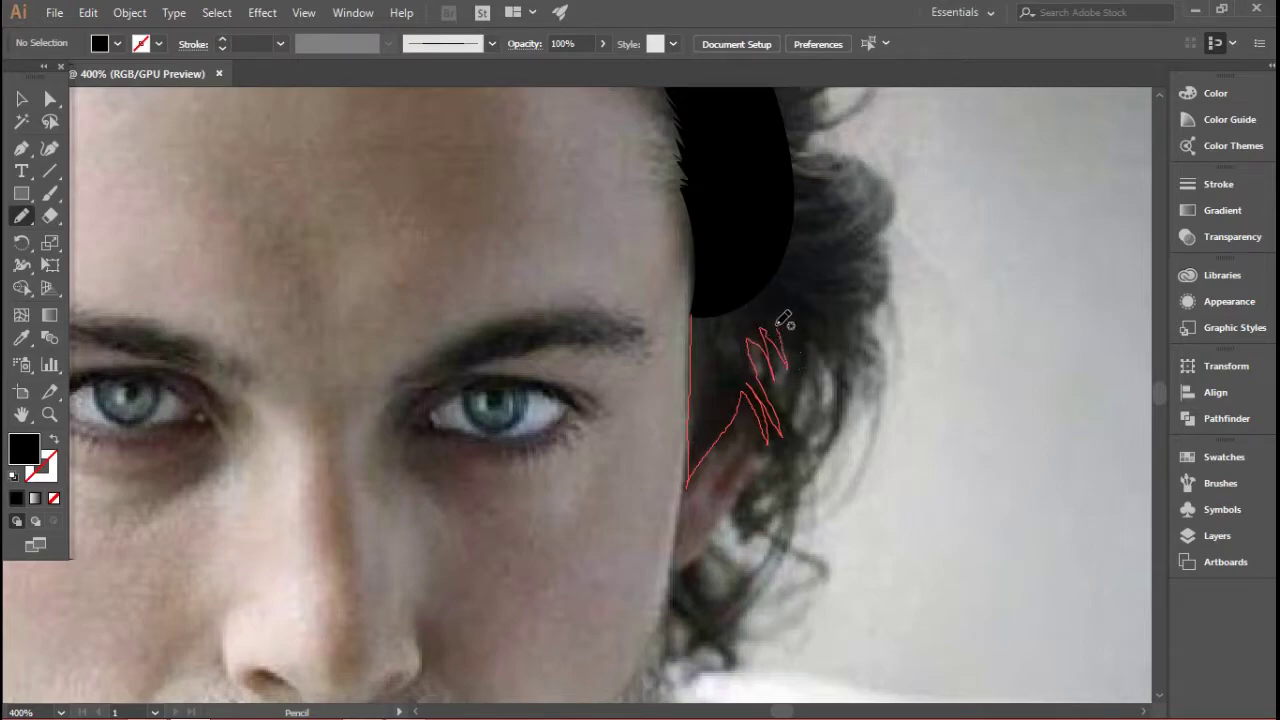
left_click_drag(760, 183, 758, 182)
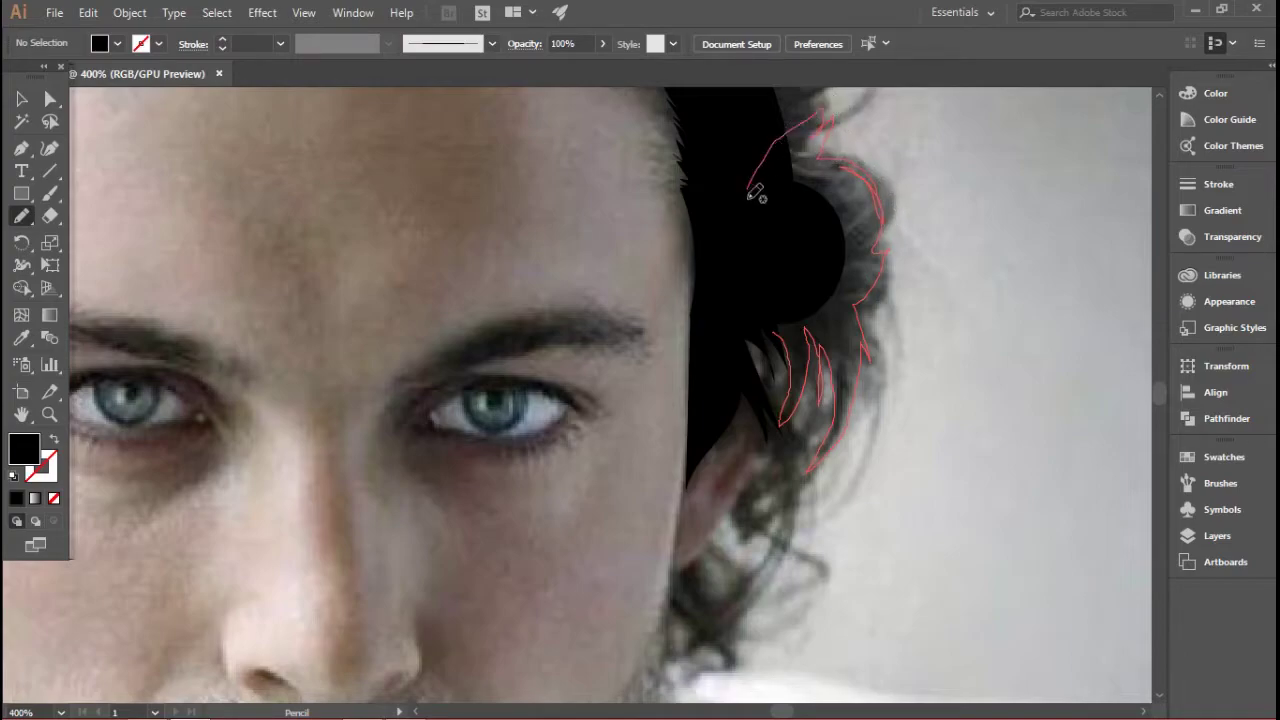
left_click_drag(781, 297, 779, 305)
Step: Trace the outer curls up the photo's right side, including the long loose lock near the crown
scroll(794, 330, "up", 6)
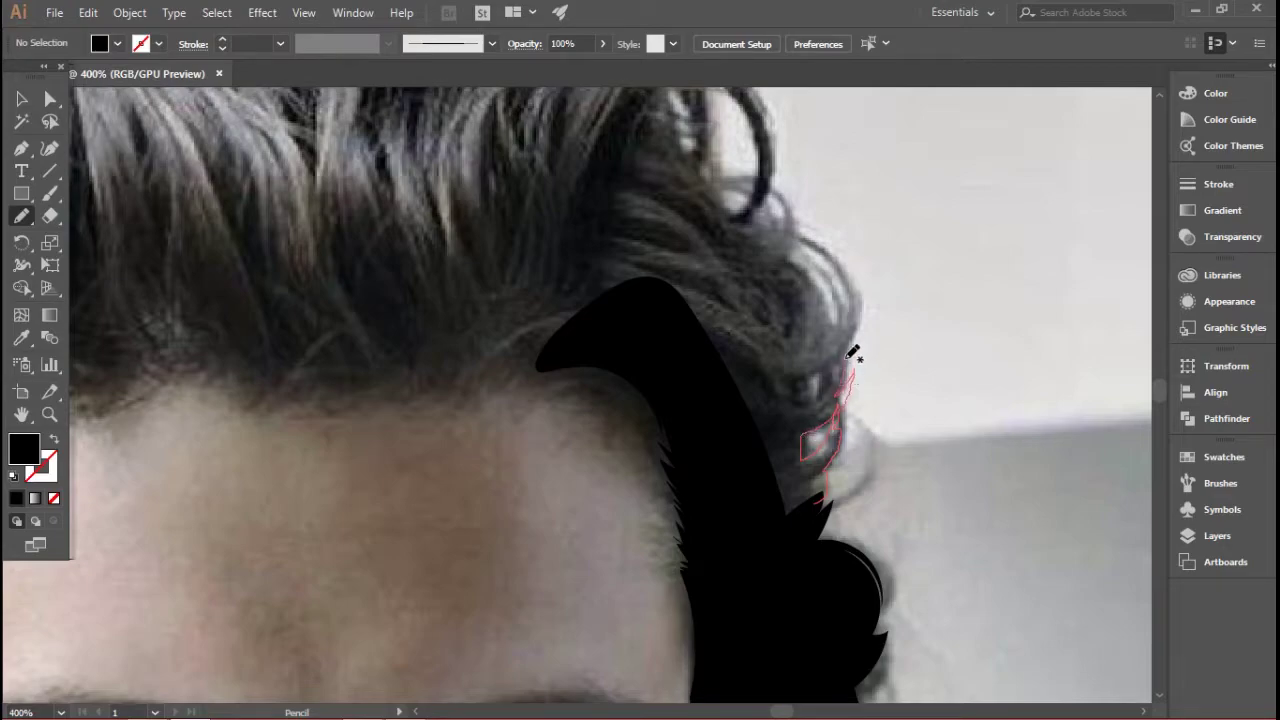
mouse_move(785, 260)
left_mouse_down()
mouse_move(861, 435)
mouse_move(769, 327)
mouse_move(823, 378)
mouse_move(751, 349)
mouse_move(746, 300)
mouse_move(707, 289)
mouse_move(506, 567)
mouse_move(886, 482)
left_mouse_up()
scroll(891, 409, "up", 2)
scroll(868, 430, "up", 1)
scroll(860, 470, "up", 4)
mouse_move(727, 463)
left_mouse_down()
mouse_move(708, 344)
mouse_move(802, 569)
mouse_move(814, 397)
mouse_move(670, 282)
left_mouse_up()
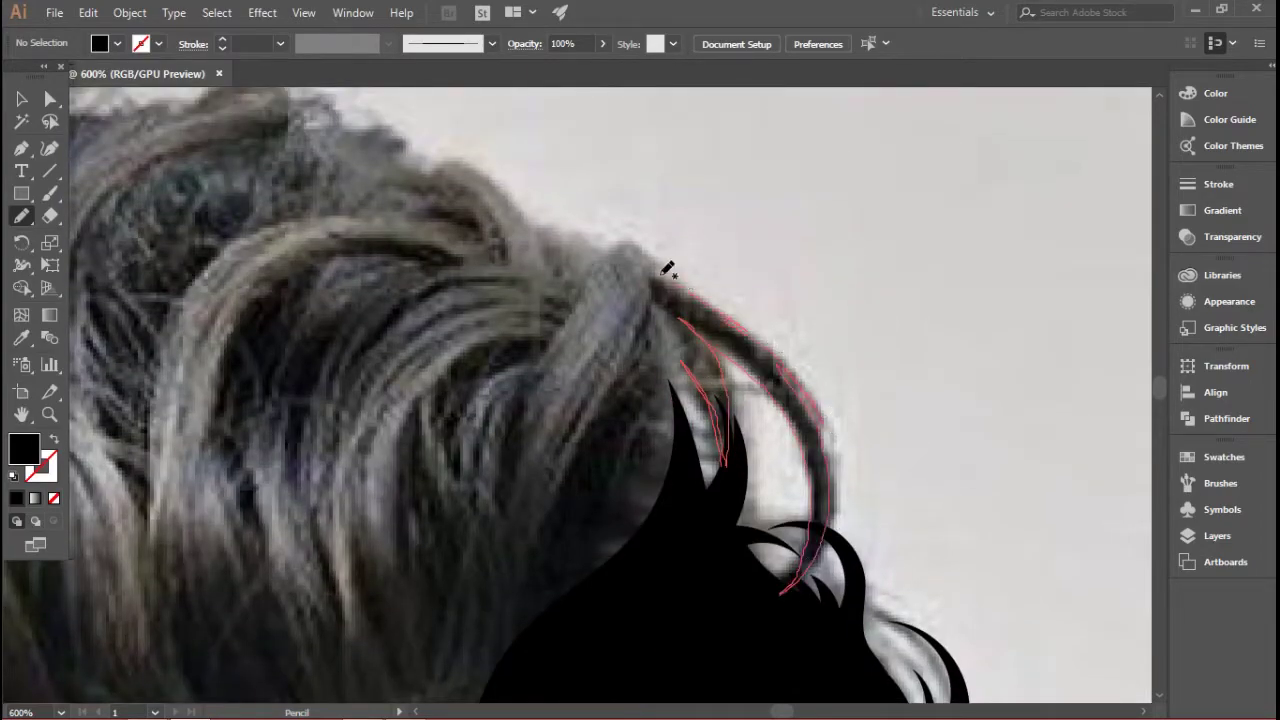
mouse_move(481, 161)
left_mouse_down()
mouse_move(737, 580)
mouse_move(727, 465)
left_mouse_up()
Step: Trace filled black hair shapes along the top of the head, including the looped curl on the photo's left side
left_click_drag(431, 178, 858, 333)
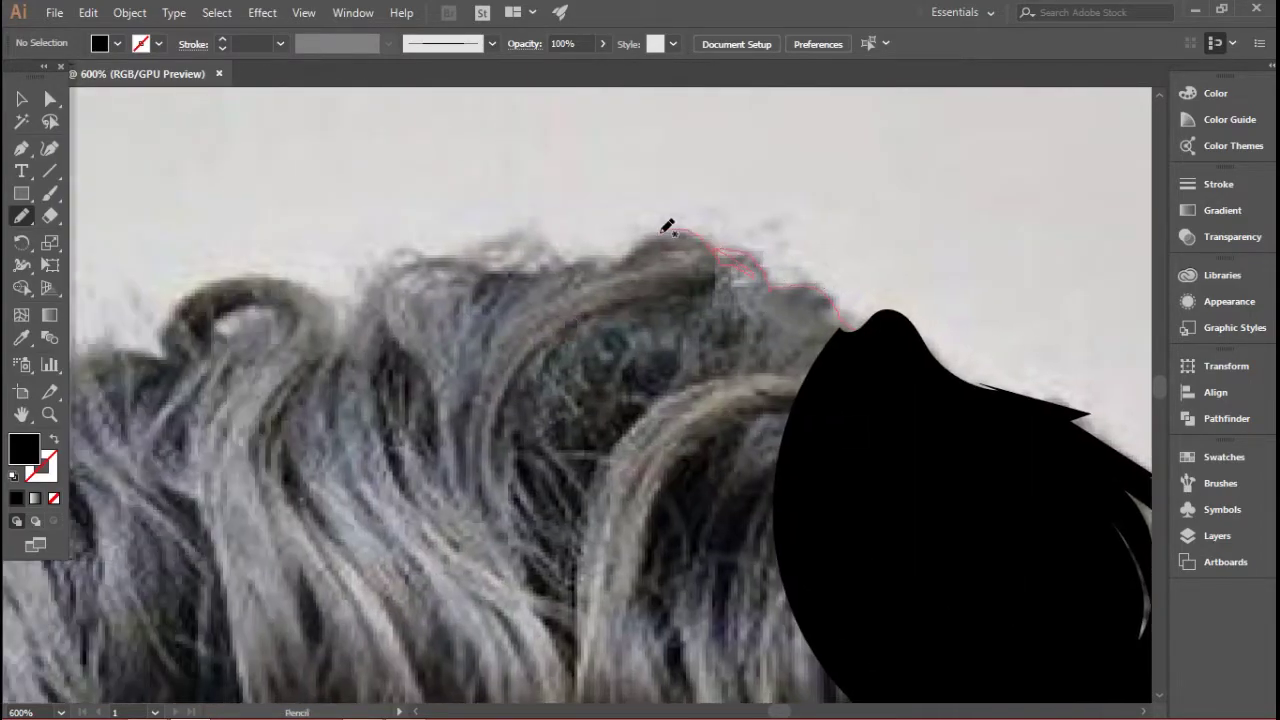
left_click_drag(707, 605, 856, 330)
scroll(790, 330, "left", 9)
left_click_drag(794, 309, 633, 326)
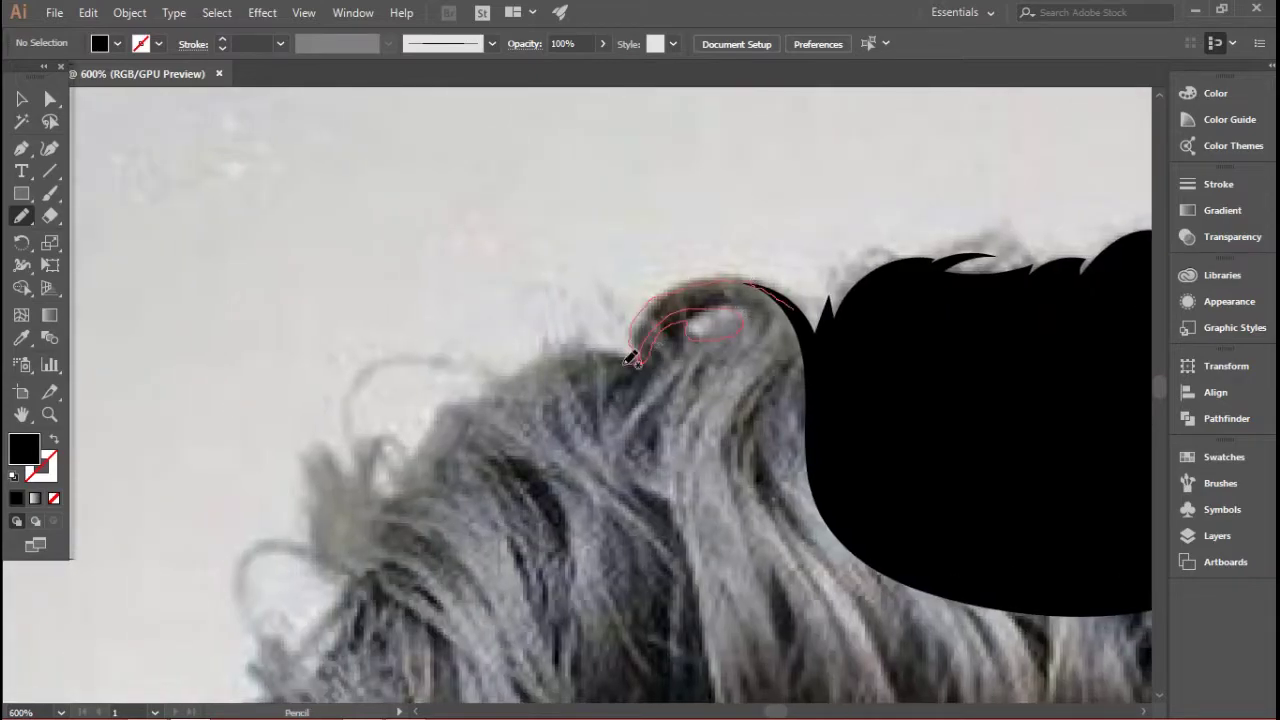
left_click_drag(352, 597, 850, 450)
Step: Trace the hair outline from the upper crown down the photo's left side with jagged strand tips
scroll(686, 366, "down", 6)
scroll(686, 366, "left", 5)
left_click_drag(607, 328, 520, 386)
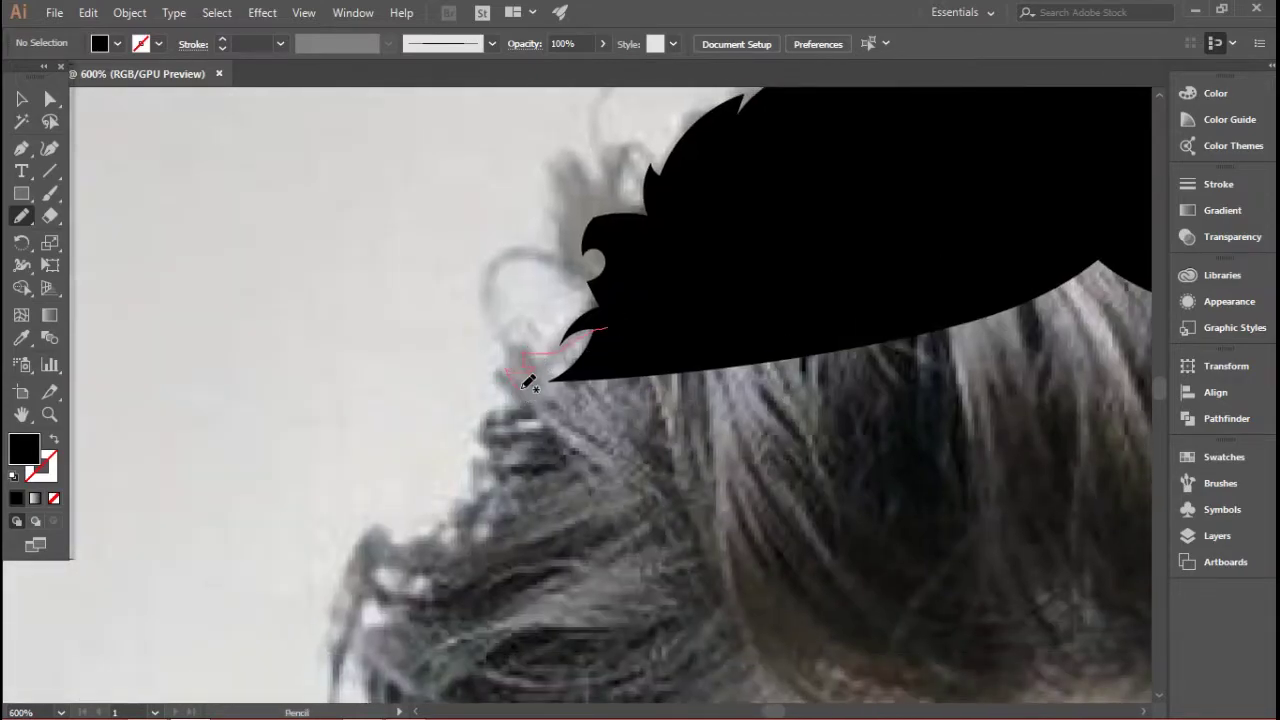
left_click_drag(428, 547, 736, 321)
scroll(736, 321, "down", 3)
left_click_drag(630, 320, 620, 342)
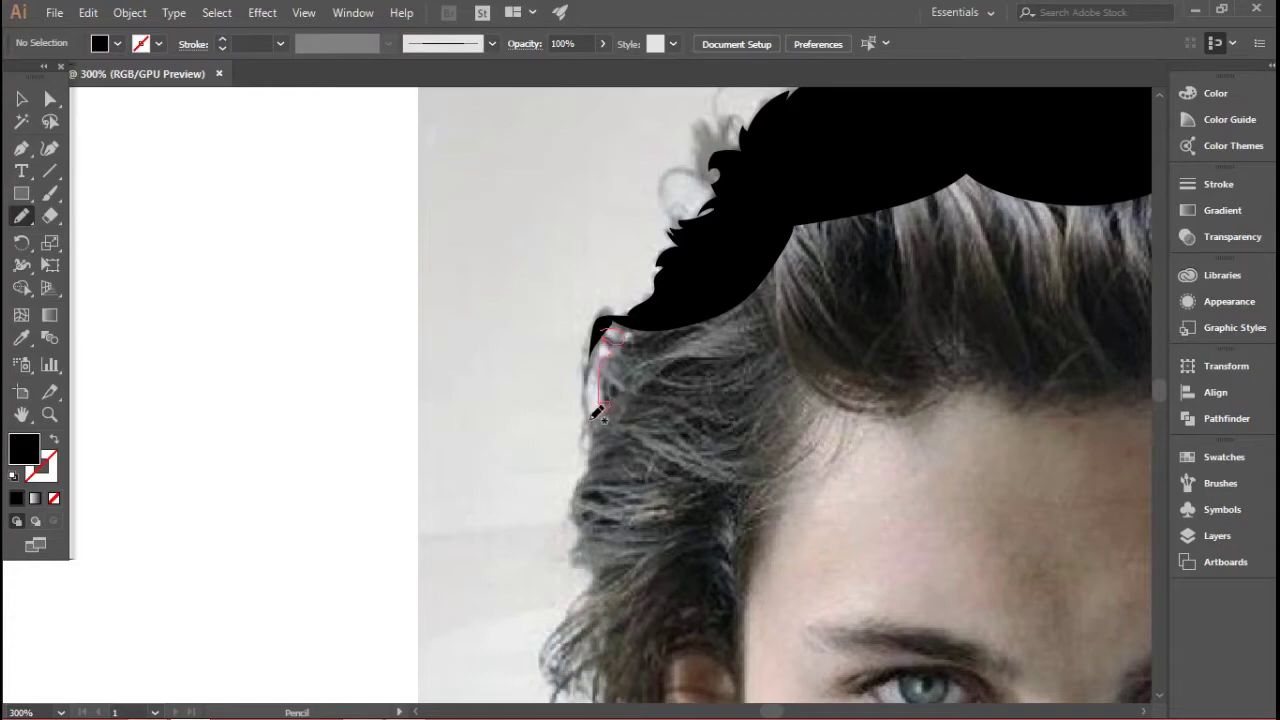
left_click_drag(576, 562, 677, 323)
Step: Trace the lower hair on the photo's left side around the ear down to the curled ends at the neck
scroll(677, 323, "down", 5)
left_click_drag(572, 288, 567, 314)
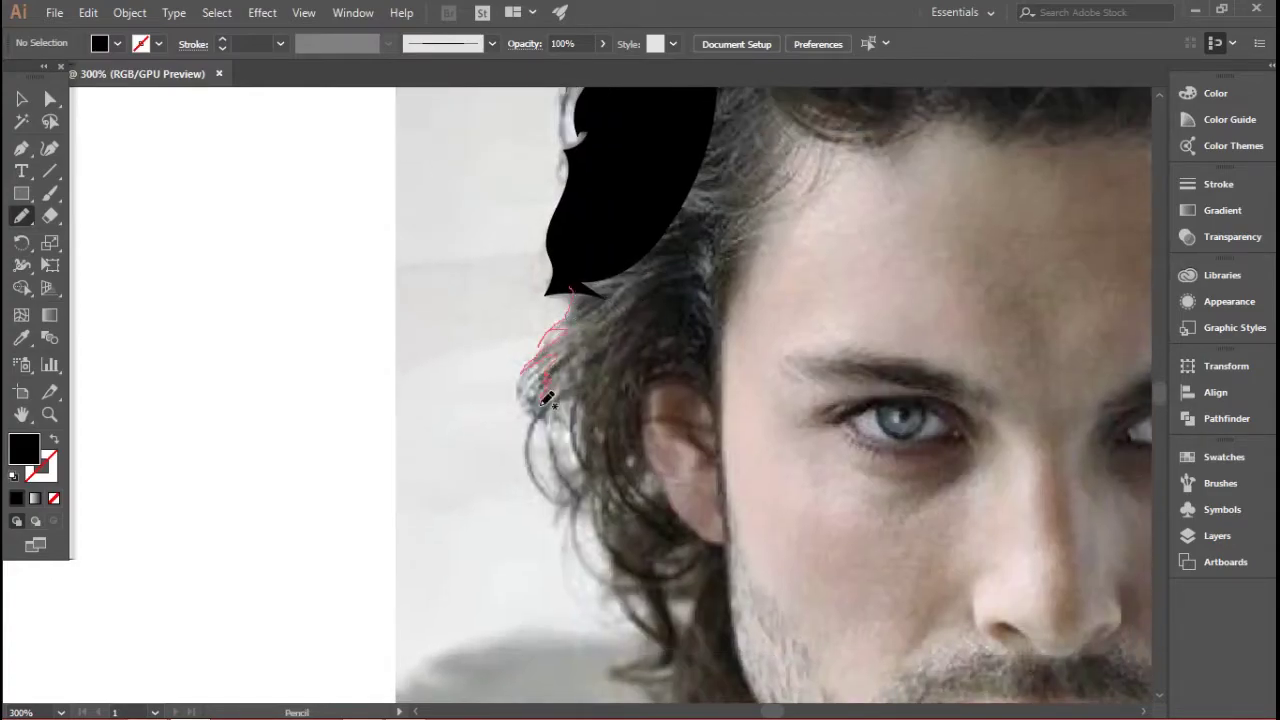
mouse_move(667, 657)
left_mouse_down()
mouse_move(698, 564)
mouse_move(680, 505)
left_mouse_up()
mouse_move(713, 400)
left_mouse_down()
mouse_move(731, 314)
mouse_move(686, 323)
left_mouse_up()
scroll(686, 323, "down", 4)
mouse_move(603, 366)
left_mouse_down()
mouse_move(593, 397)
mouse_move(556, 405)
left_mouse_up()
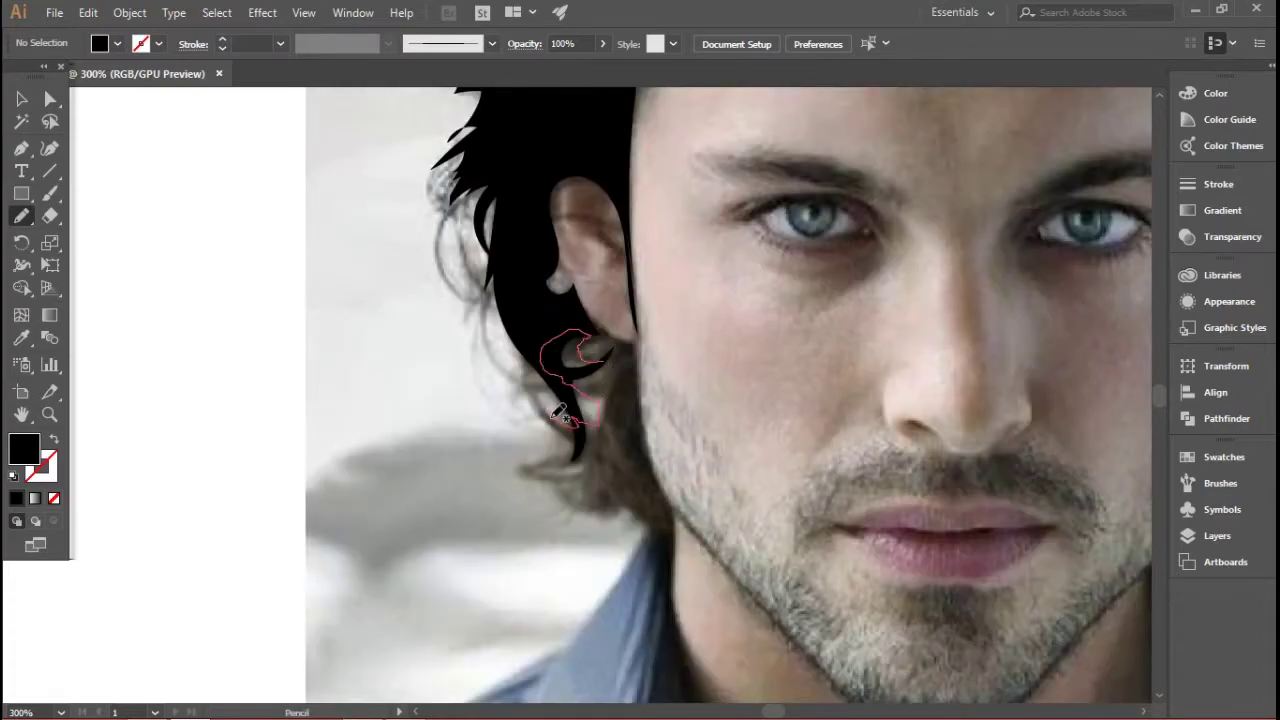
left_click_drag(671, 517, 612, 350)
Step: Trace the hairline across the forehead and fill the remaining hair area with black shapes
scroll(606, 377, "up", 4)
scroll(721, 382, "right", 5)
scroll(721, 382, "up", 7)
mouse_move(264, 570)
left_mouse_down()
mouse_move(338, 396)
mouse_move(480, 392)
mouse_move(625, 425)
left_mouse_up()
scroll(450, 461, "right", 3)
scroll(450, 461, "up", 1)
left_click_drag(450, 460, 616, 447)
left_click_drag(712, 505, 452, 460)
Step: Toggle the photo layer's visibility off and on to check the traced hair silhouette
scroll(496, 482, "down", 3)
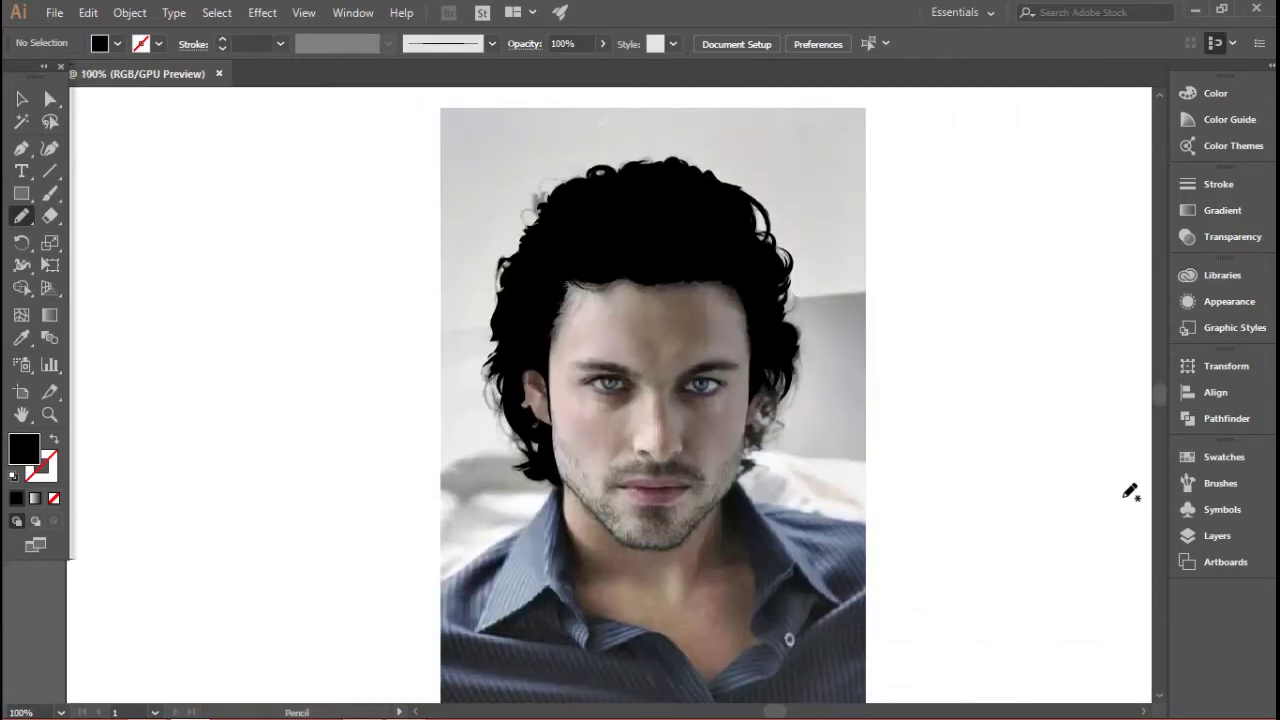
left_click(1217, 536)
left_click(967, 499)
left_click(967, 499)
scroll(668, 402, "up", 1)
left_click(1132, 450)
Step: With the Paintbrush, black stroke and no fill, paint curved loose strands beside the ear on the photo's left side
scroll(535, 340, "up", 2)
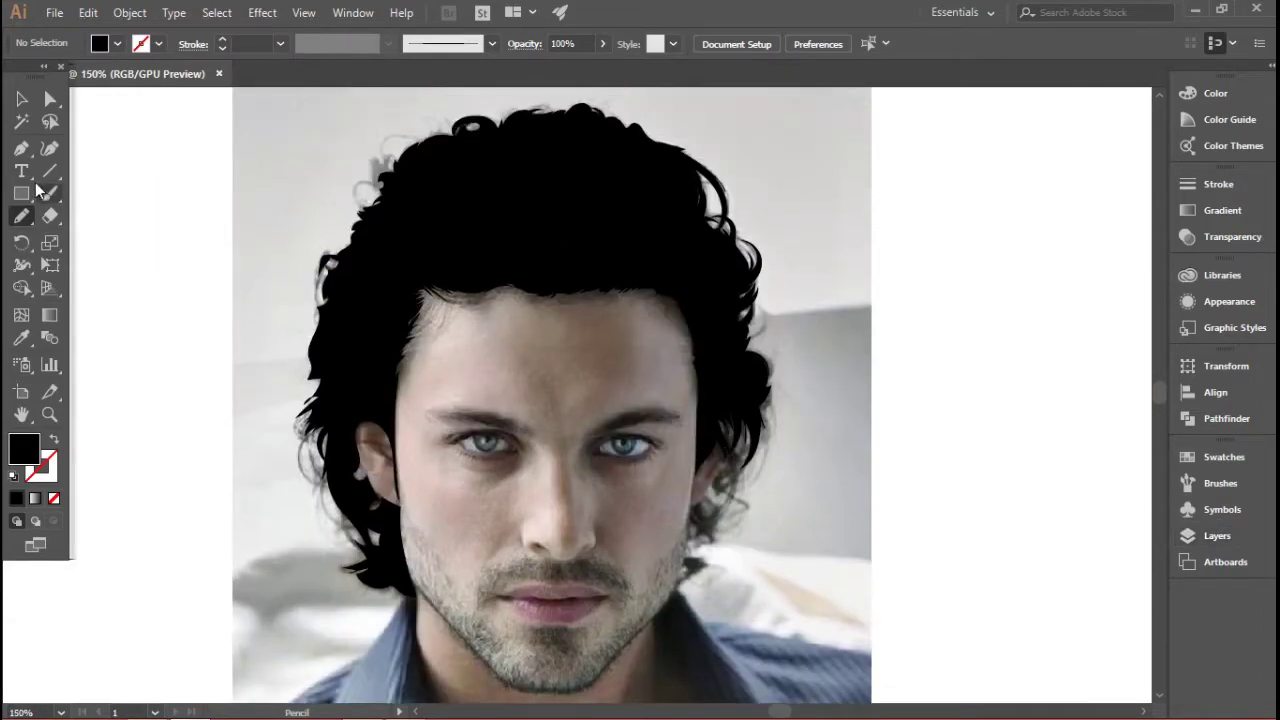
left_click(47, 193)
left_click(54, 440)
left_click_drag(160, 388, 121, 531)
scroll(300, 450, "up", 5)
left_click_drag(313, 402, 300, 559)
scroll(381, 474, "down", 3)
mouse_move(492, 256)
left_mouse_down()
mouse_move(392, 394)
mouse_move(516, 546)
left_mouse_up()
mouse_move(491, 256)
left_mouse_down()
mouse_move(443, 377)
mouse_move(516, 521)
left_mouse_up()
mouse_move(496, 255)
left_mouse_down()
mouse_move(481, 361)
mouse_move(488, 352)
left_mouse_up()
left_click_drag(542, 306, 512, 451)
left_click_drag(446, 320, 508, 505)
scroll(500, 486, "down", 5)
left_click_drag(522, 398, 576, 646)
key("ctrl+z")
Step: Set the stroke weight to 0.75 pt and paint thin loose strands beside the earlobe on the photo's left side
scroll(628, 588, "down", 4)
left_click(281, 44)
left_click(300, 104)
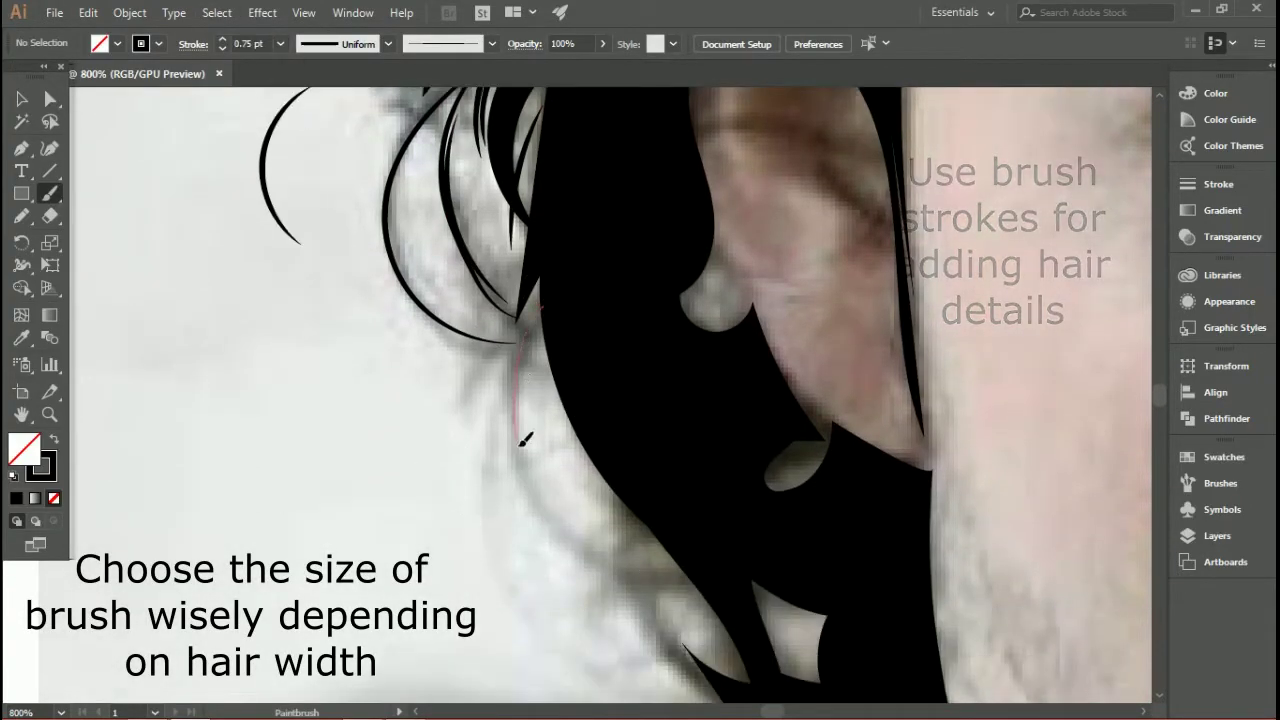
left_click_drag(515, 310, 700, 640)
left_click_drag(530, 330, 495, 500)
Step: Paint short fine hair strokes along the lower temple hairline above the ear on the photo's left side
scroll(430, 425, "up", 6)
left_click_drag(428, 429, 430, 462)
left_click_drag(436, 386, 414, 463)
left_click_drag(434, 354, 400, 446)
left_click_drag(458, 316, 412, 406)
mouse_move(422, 310)
left_mouse_down()
mouse_move(473, 288)
mouse_move(405, 355)
left_mouse_up()
left_click_drag(450, 293, 392, 440)
scroll(457, 370, "up", 4)
mouse_move(411, 345)
left_mouse_down()
mouse_move(390, 396)
mouse_move(494, 381)
left_mouse_up()
scroll(524, 430, "down", 5)
Step: Continue the fine strokes up the middle of the left temple hairline, redoing one misplaced stroke
scroll(636, 368, "up", 5)
left_click_drag(565, 342, 478, 455)
mouse_move(567, 402)
left_mouse_down()
mouse_move(475, 460)
mouse_move(458, 548)
left_mouse_up()
left_click_drag(480, 544, 431, 610)
scroll(460, 608, "down", 3)
mouse_move(487, 503)
left_mouse_down()
mouse_move(451, 575)
mouse_move(441, 557)
left_mouse_up()
key("ctrl+z")
left_click_drag(462, 484, 438, 535)
Step: Paint fine 0.25 pt hair strokes along the upper left temple up to the forehead corner
left_click_drag(471, 456, 439, 479)
left_click_drag(495, 371, 458, 418)
left_click_drag(515, 297, 478, 344)
left_click_drag(550, 302, 506, 340)
scroll(546, 314, "up", 5)
left_click_drag(579, 382, 526, 434)
left_click_drag(593, 345, 537, 402)
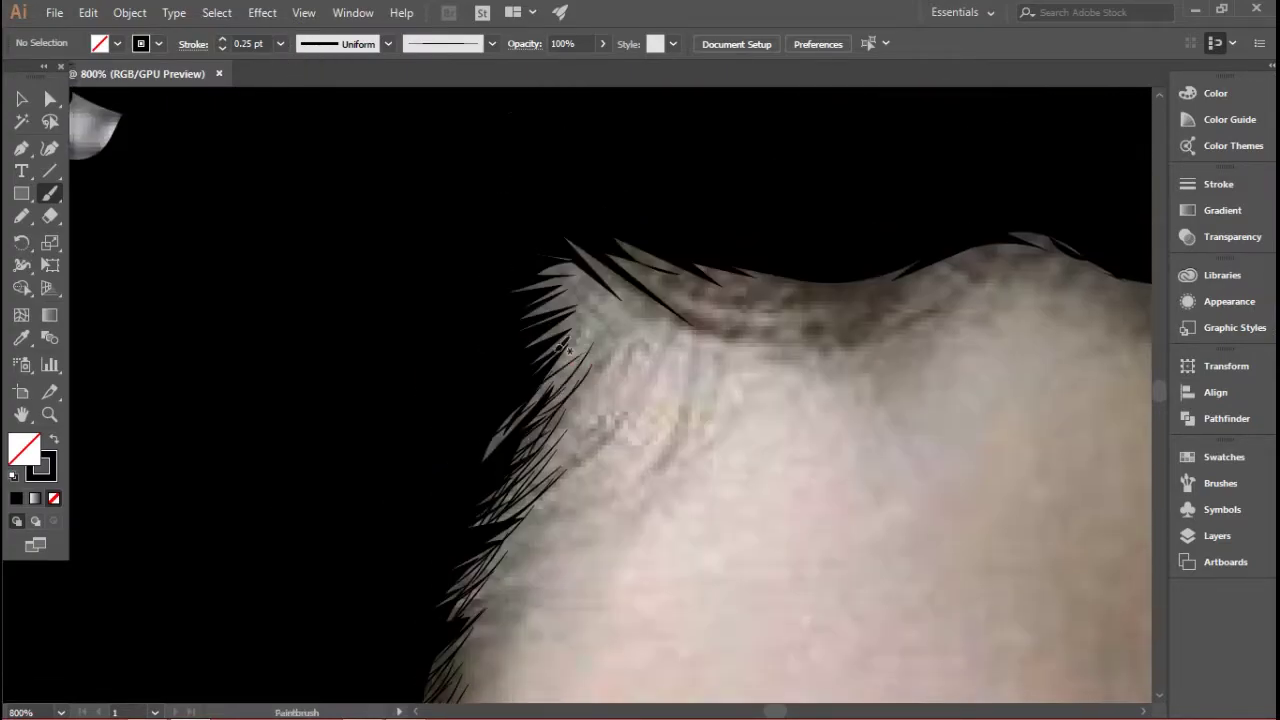
Step: Paint two longer sweeping hair strokes over the forehead hairline just inside the left temple corner
scroll(657, 325, "up", 2)
scroll(657, 325, "right", 6)
left_click_drag(418, 324, 561, 400)
mouse_move(400, 338)
left_mouse_down()
mouse_move(580, 406)
mouse_move(583, 435)
left_mouse_up()
Step: Set the stroke weight to 0.75 pt and paint bolder sweeping strands at the left end of the forehead hairline
left_click(281, 44)
left_click(315, 88)
left_click(281, 44)
left_click(314, 106)
mouse_move(484, 334)
left_mouse_down()
mouse_move(655, 350)
mouse_move(555, 400)
left_mouse_up()
mouse_move(501, 339)
left_mouse_down()
mouse_move(633, 353)
mouse_move(545, 398)
left_mouse_up()
mouse_move(677, 380)
left_mouse_down()
mouse_move(533, 403)
mouse_move(401, 327)
left_mouse_up()
Step: Paint a row of slanted hair strokes along the middle of the forehead hairline
scroll(545, 363, "right", 7)
scroll(545, 363, "up", 2)
left_click_drag(597, 432, 769, 425)
left_click_drag(768, 455, 866, 415)
left_click_drag(818, 457, 947, 402)
mouse_move(857, 446)
left_mouse_down()
mouse_move(965, 410)
mouse_move(937, 405)
left_mouse_up()
left_click_drag(941, 431, 1053, 388)
Step: Paint overlapping hair strokes from the forehead corner down the temple hairline on the photo's right side
scroll(760, 420, "right", 17)
scroll(758, 418, "down", 3)
left_click_drag(723, 315, 850, 353)
left_click_drag(733, 320, 856, 372)
left_click_drag(748, 328, 862, 390)
left_click_drag(779, 361, 892, 445)
mouse_move(804, 386)
left_mouse_down()
mouse_move(898, 466)
mouse_move(926, 523)
left_mouse_up()
left_click_drag(876, 485, 930, 549)
left_click_drag(899, 547, 937, 594)
Step: Paint short hair strokes along the right part of the forehead hairline, working from the temple back toward the centre
mouse_move(684, 304)
left_mouse_down()
mouse_move(740, 286)
mouse_move(724, 284)
left_mouse_up()
left_click_drag(600, 299, 704, 278)
left_click_drag(518, 306, 600, 280)
left_click_drag(433, 303, 499, 288)
left_click_drag(366, 328, 500, 271)
scroll(1066, 327, "down", 3)
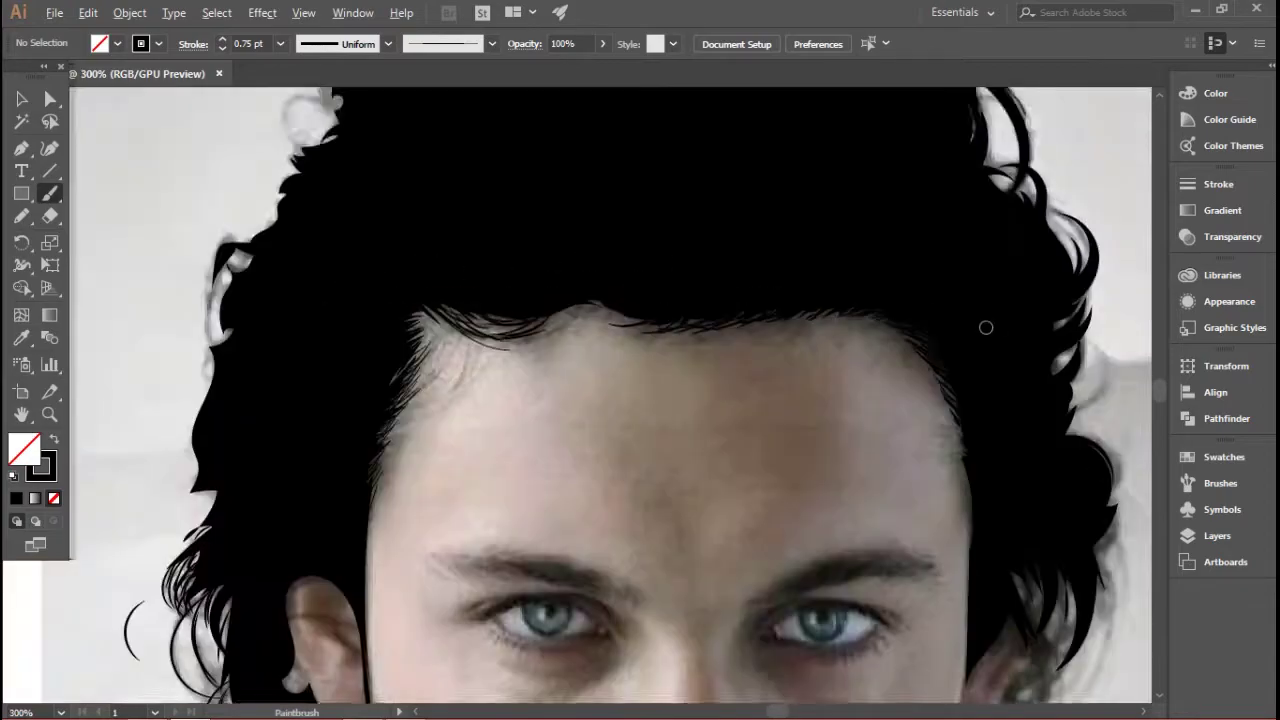
scroll(935, 420, "up", 3)
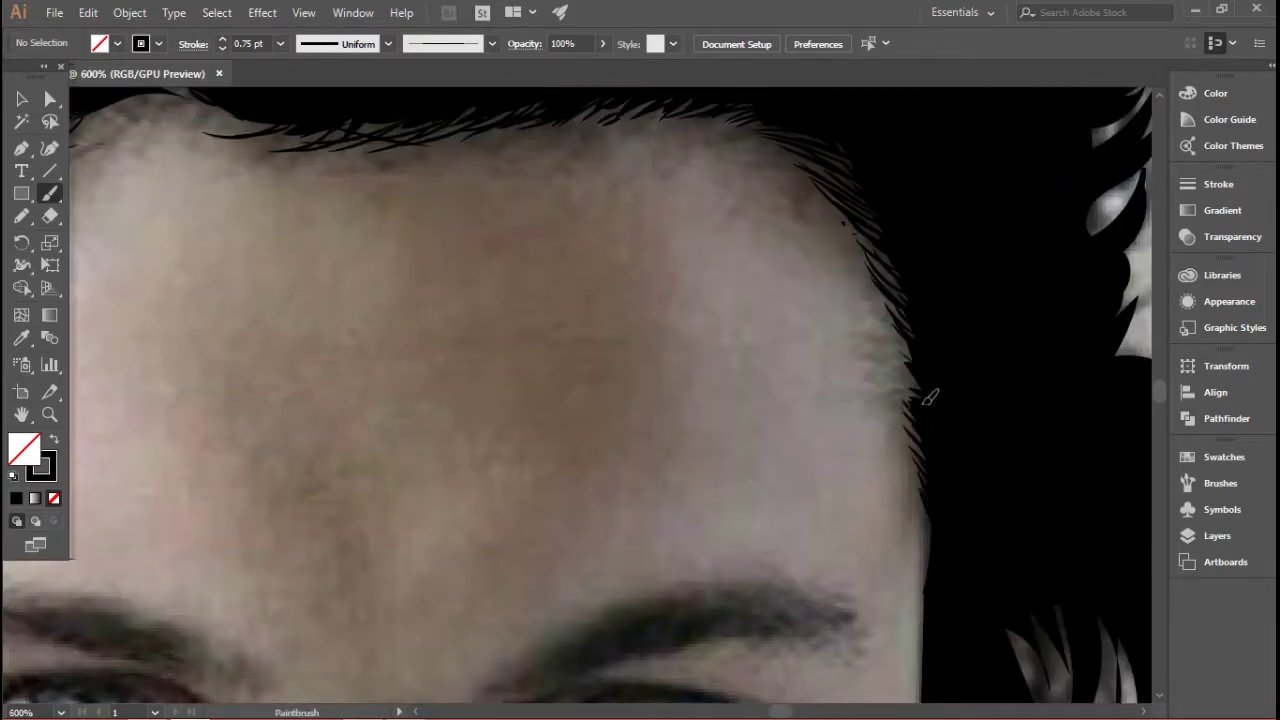
Step: Paint long tapered strands down the gaps between the hanging curls on the photo's right side
scroll(903, 378, "down", 3)
scroll(829, 409, "up", 3)
left_click_drag(697, 158, 608, 497)
mouse_move(724, 188)
left_mouse_down()
mouse_move(614, 496)
mouse_move(720, 408)
mouse_move(748, 430)
left_mouse_up()
left_click_drag(742, 226, 624, 538)
left_click_drag(600, 442, 642, 566)
left_click_drag(613, 412, 666, 552)
Step: Add shorter, closely spaced strands to thicken the hanging lock beside the ear on the photo's right side
left_click_drag(600, 450, 623, 578)
mouse_move(598, 452)
left_mouse_down()
mouse_move(628, 546)
mouse_move(600, 562)
left_mouse_up()
left_click_drag(596, 475, 586, 556)
left_click_drag(672, 500, 668, 504)
mouse_move(640, 386)
left_mouse_down()
mouse_move(685, 430)
mouse_move(678, 476)
left_mouse_up()
mouse_move(627, 382)
left_mouse_down()
mouse_move(688, 442)
mouse_move(664, 502)
left_mouse_up()
Step: Paint long vertical strands through the openings between the curls above the hanging lock
scroll(783, 335, "up", 2)
left_click_drag(783, 178, 785, 340)
mouse_move(795, 186)
left_mouse_down()
mouse_move(804, 236)
mouse_move(777, 378)
left_mouse_up()
left_click_drag(774, 330, 802, 430)
left_click_drag(747, 184, 746, 298)
mouse_move(730, 184)
left_mouse_down()
mouse_move(731, 280)
mouse_move(775, 404)
left_mouse_up()
Step: Layer overlapping strands over the middle of the hanging lock so it joins the curls above
left_click_drag(748, 320, 768, 446)
left_click_drag(738, 374, 726, 480)
mouse_move(742, 394)
left_mouse_down()
mouse_move(714, 436)
mouse_move(728, 484)
left_mouse_up()
left_click_drag(730, 384, 698, 488)
mouse_move(714, 410)
left_mouse_down()
mouse_move(700, 484)
mouse_move(760, 504)
left_mouse_up()
left_click_drag(742, 494, 793, 580)
Step: Paint curved strands sweeping around the loop and toward the lower ends of the hanging lock
scroll(796, 542, "down", 2)
mouse_move(762, 396)
left_mouse_down()
mouse_move(796, 406)
mouse_move(674, 534)
left_mouse_up()
left_click_drag(672, 566, 716, 596)
left_click_drag(642, 522, 588, 600)
scroll(664, 678, "down", 3)
scroll(689, 573, "up", 5)
left_click_drag(674, 378, 586, 504)
left_click_drag(720, 396, 634, 492)
Step: Paint curved strands along the outer curl and below its pointed tip on the photo's right side
scroll(786, 372, "up", 2)
left_click_drag(692, 252, 700, 366)
scroll(734, 400, "down", 3)
scroll(829, 330, "up", 2)
left_click_drag(829, 335, 765, 408)
left_click_drag(829, 342, 770, 432)
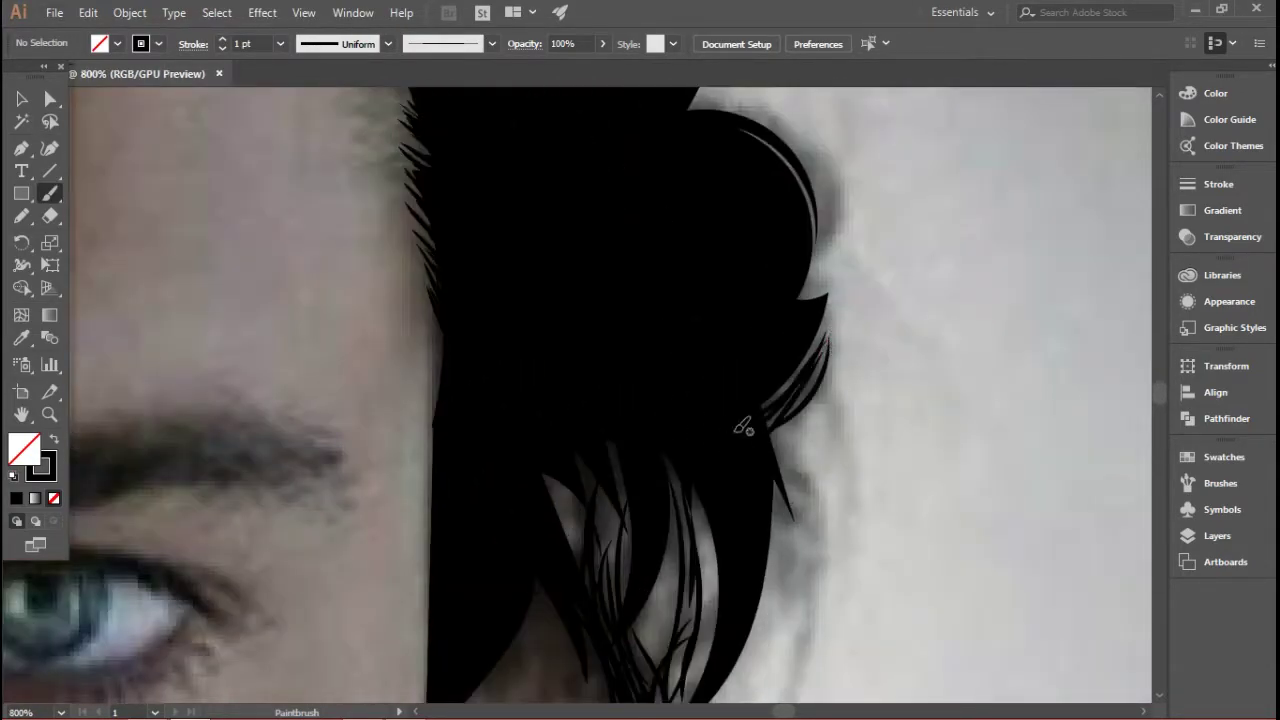
Step: Set the stroke weight to 0.25 pt and paint fine loose strands hanging from the outer curls on the photo's right side
scroll(738, 449, "down", 7)
left_click_drag(774, 350, 793, 517)
left_click(280, 44)
left_click(305, 65)
scroll(780, 330, "down", 4)
left_click_drag(774, 262, 731, 511)
scroll(778, 250, "up", 8)
left_click_drag(820, 322, 844, 480)
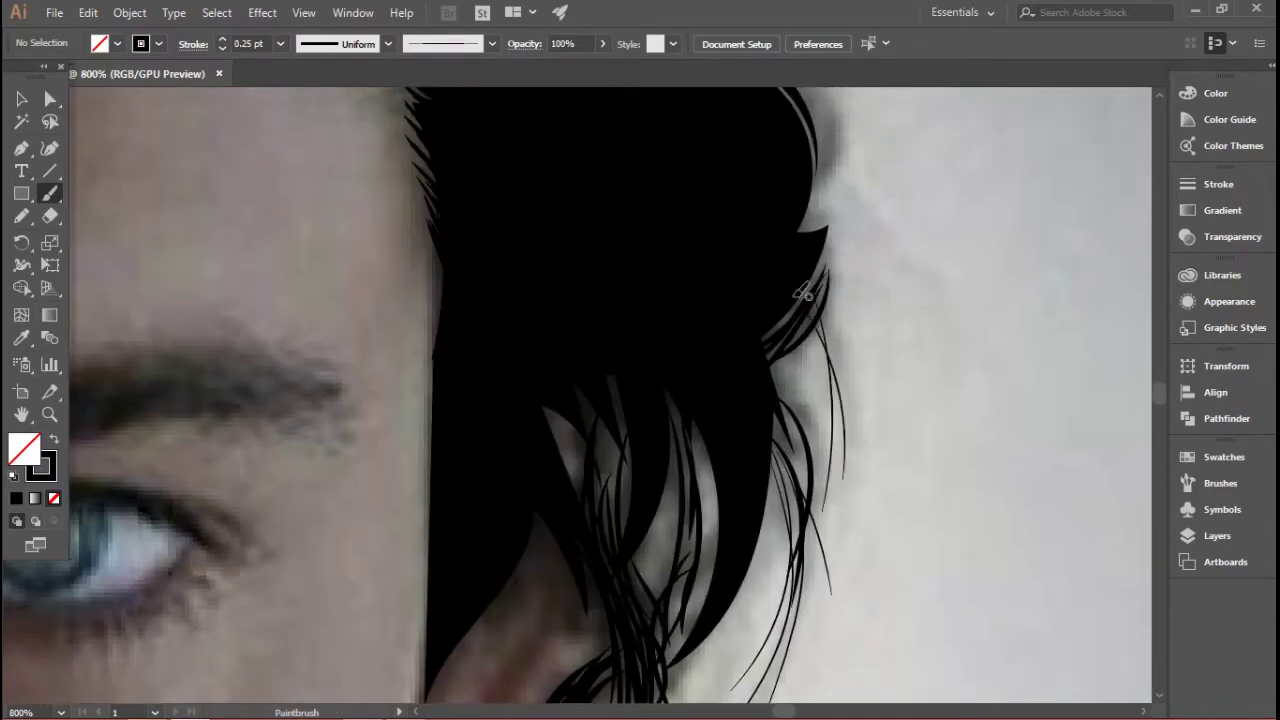
Step: Paint slanted strands across the outer curls just above the rounded curl on the photo's right side
scroll(857, 551, "up", 4)
left_click_drag(806, 355, 815, 464)
scroll(775, 322, "up", 3)
left_click_drag(774, 268, 712, 438)
left_click_drag(795, 338, 704, 436)
Step: Paint short strands in the small curl openings farther up the photo's right side
scroll(719, 377, "up", 1)
scroll(719, 377, "up", 4)
left_click_drag(745, 337, 740, 414)
left_click_drag(737, 369, 705, 410)
scroll(715, 405, "up", 4)
Step: Paint 0.75 pt curved strands inside the opening of the large curl on the upper right side of the hair
left_click_drag(674, 326, 740, 459)
left_click_drag(684, 332, 752, 434)
left_click_drag(645, 313, 721, 396)
left_click_drag(663, 348, 720, 442)
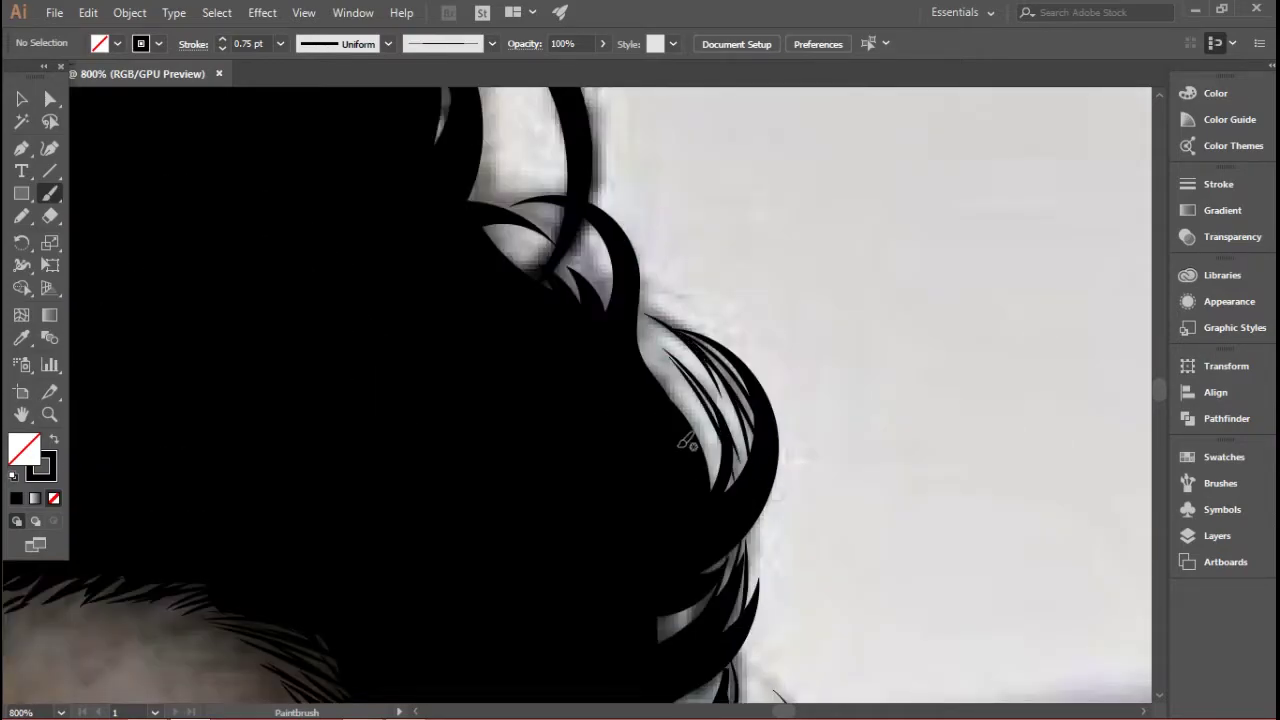
Step: Paint curved strands in the openings and along the outer edge of the topmost curls on the photo's right side
scroll(684, 466, "up", 3)
left_click_drag(525, 393, 610, 478)
left_click_drag(597, 299, 553, 446)
scroll(553, 445, "up", 3)
mouse_move(540, 362)
left_mouse_down()
mouse_move(595, 492)
mouse_move(584, 436)
left_mouse_up()
left_click_drag(450, 353, 492, 484)
left_click_drag(458, 390, 485, 527)
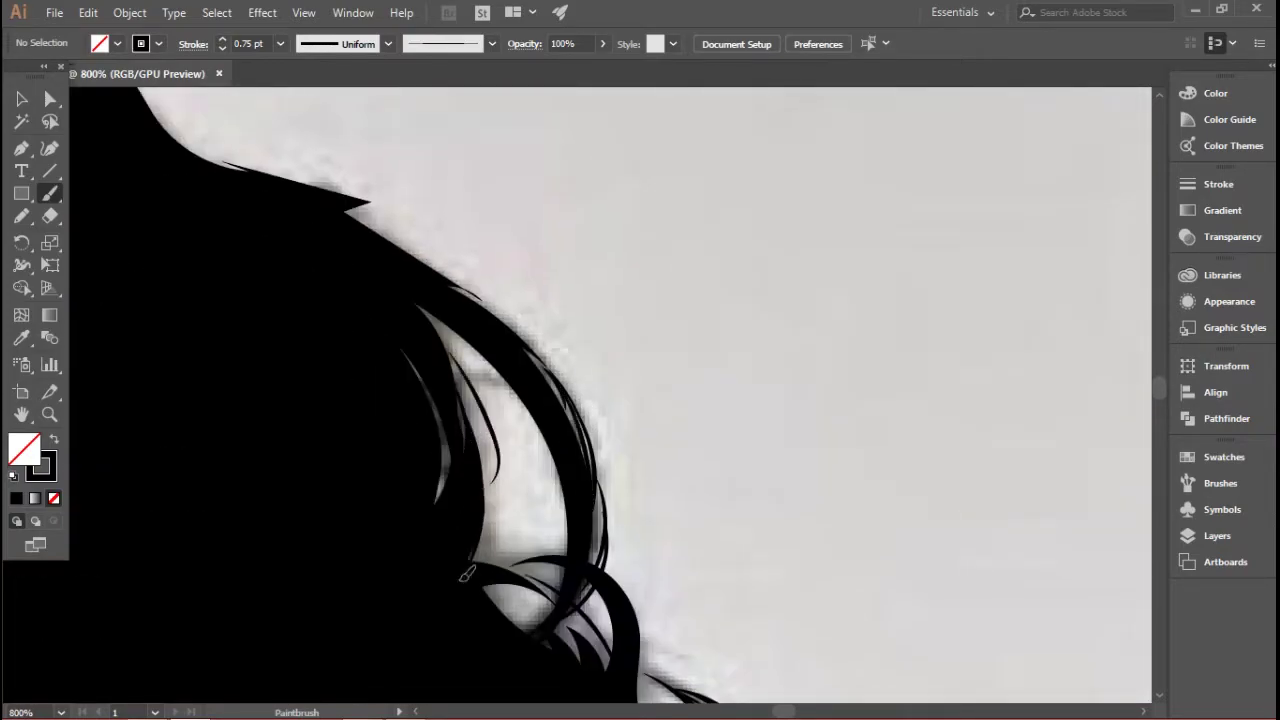
Step: Paint short flyaway strokes along the sloping upper right edge of the hair
scroll(485, 527, "up", 4)
scroll(604, 409, "left", 7)
left_click_drag(770, 450, 786, 464)
left_click_drag(728, 436, 752, 456)
left_click_drag(668, 417, 698, 445)
left_click_drag(633, 395, 648, 428)
Step: Paint small arched flyaway strands over the bumps on the right half of the hair's top outline
scroll(636, 446, "up", 2)
left_click_drag(503, 449, 445, 416)
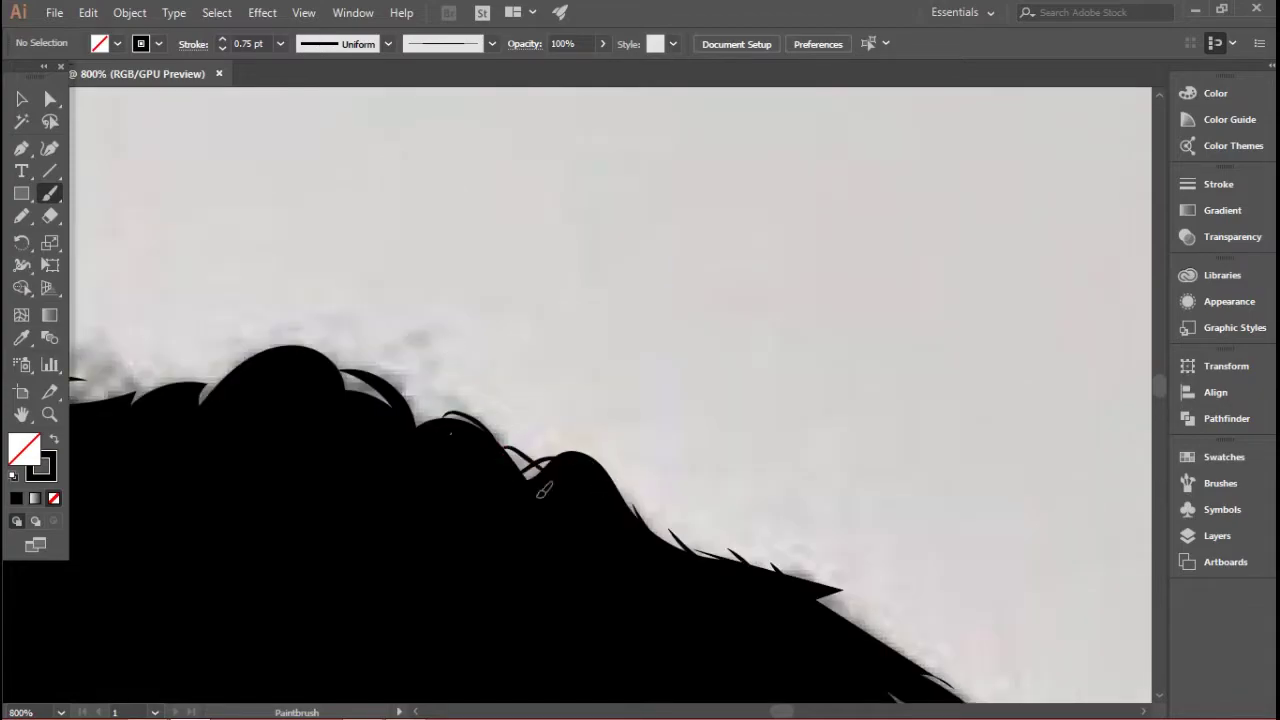
left_click_drag(548, 476, 503, 448)
scroll(509, 446, "left", 6)
left_click_drag(775, 422, 758, 375)
left_click_drag(755, 387, 723, 344)
scroll(451, 370, "left", 8)
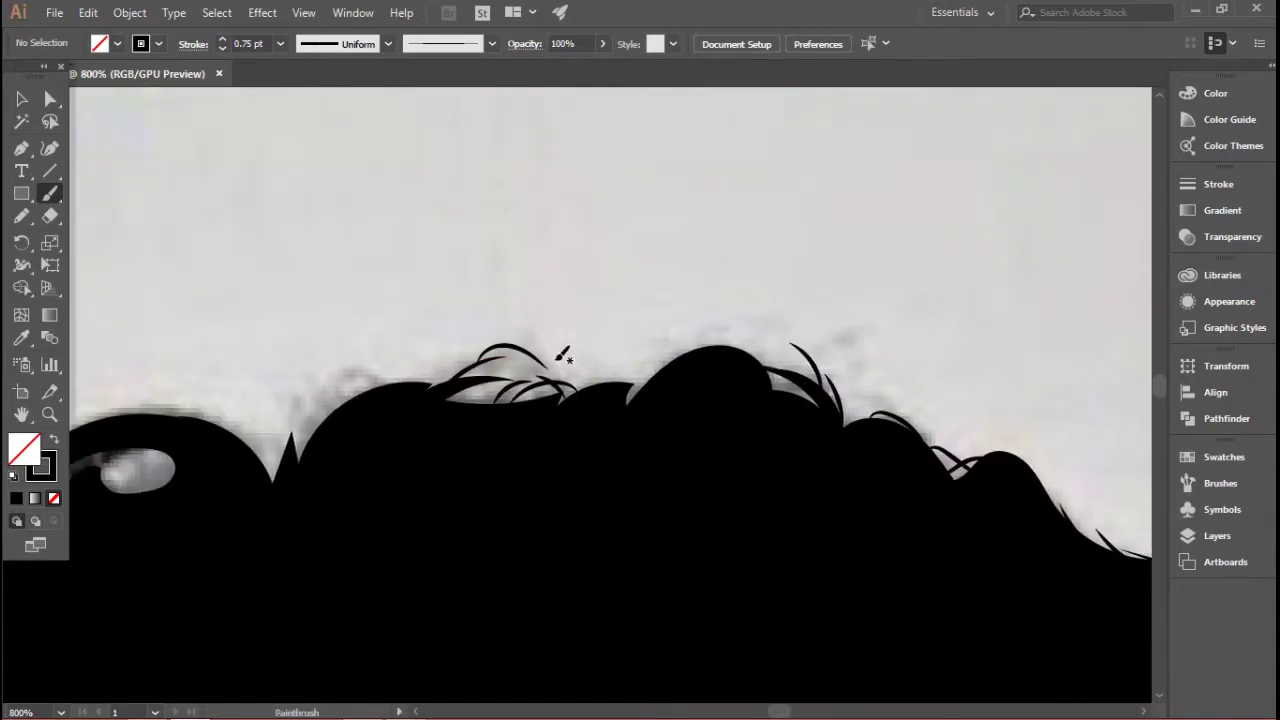
Step: Paint curved strands over and inside the looped curl on the upper left of the hair outline
scroll(503, 449, "down", 1)
mouse_move(745, 412)
left_mouse_down()
mouse_move(712, 368)
mouse_move(577, 371)
left_mouse_up()
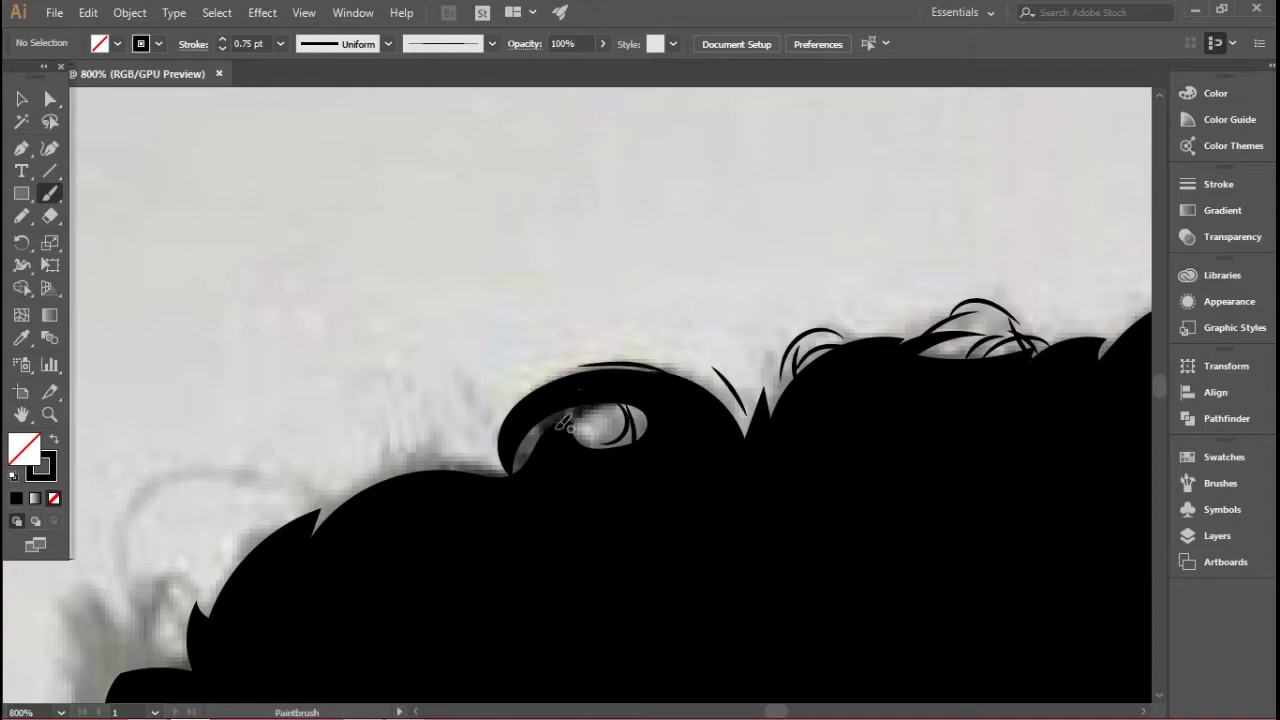
left_click_drag(544, 423, 515, 462)
left_click_drag(500, 466, 404, 467)
scroll(520, 466, "down", 4)
scroll(352, 520, "up", 3)
Step: Paint curling flyaway strands along the upper left outer edge of the hair
mouse_move(596, 454)
left_mouse_down()
mouse_move(598, 508)
mouse_move(622, 509)
left_mouse_up()
mouse_move(553, 454)
left_mouse_down()
mouse_move(581, 502)
mouse_move(569, 530)
left_mouse_up()
left_click_drag(650, 459, 629, 506)
mouse_move(568, 542)
left_mouse_down()
mouse_move(482, 569)
mouse_move(495, 662)
left_mouse_up()
left_click_drag(508, 551, 583, 556)
left_click_drag(583, 462, 738, 383)
Step: Paint fine 0.25 pt strands curving down over the forehead corner on the photo's left side
scroll(798, 343, "down", 4)
scroll(208, 123, "up", 4)
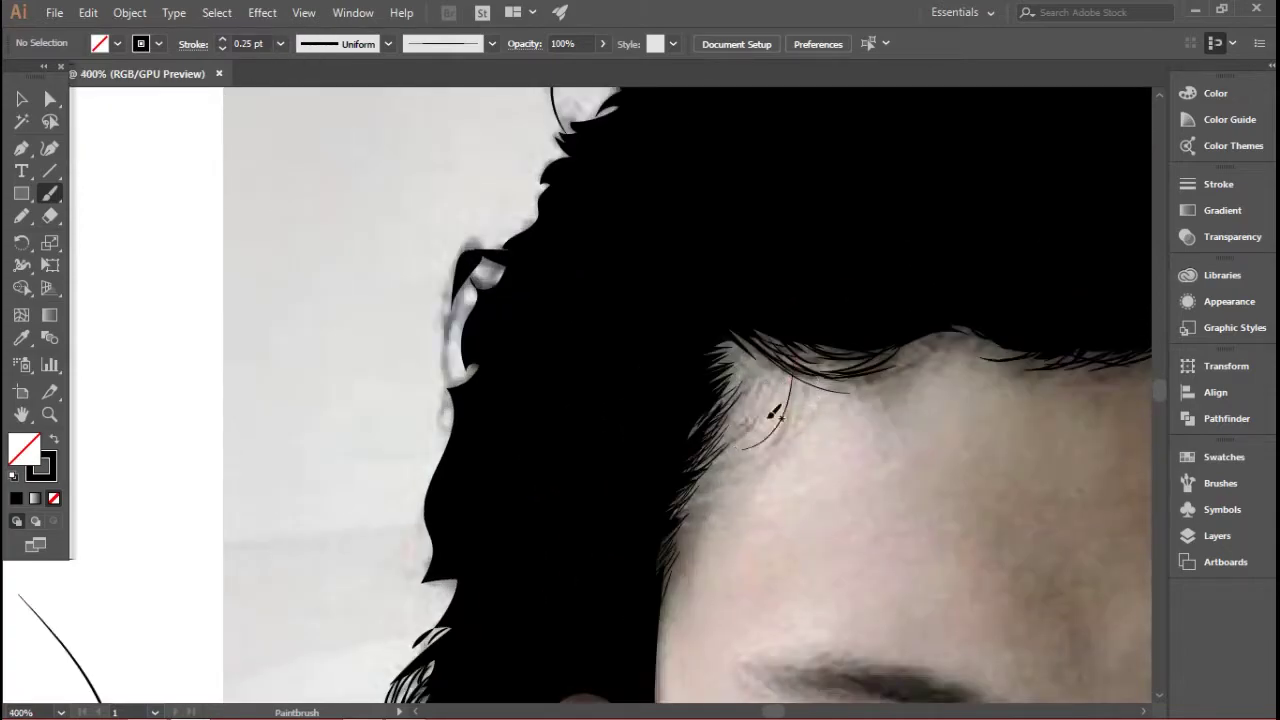
left_click_drag(810, 345, 722, 446)
scroll(722, 446, "down", 4)
scroll(531, 291, "up", 5)
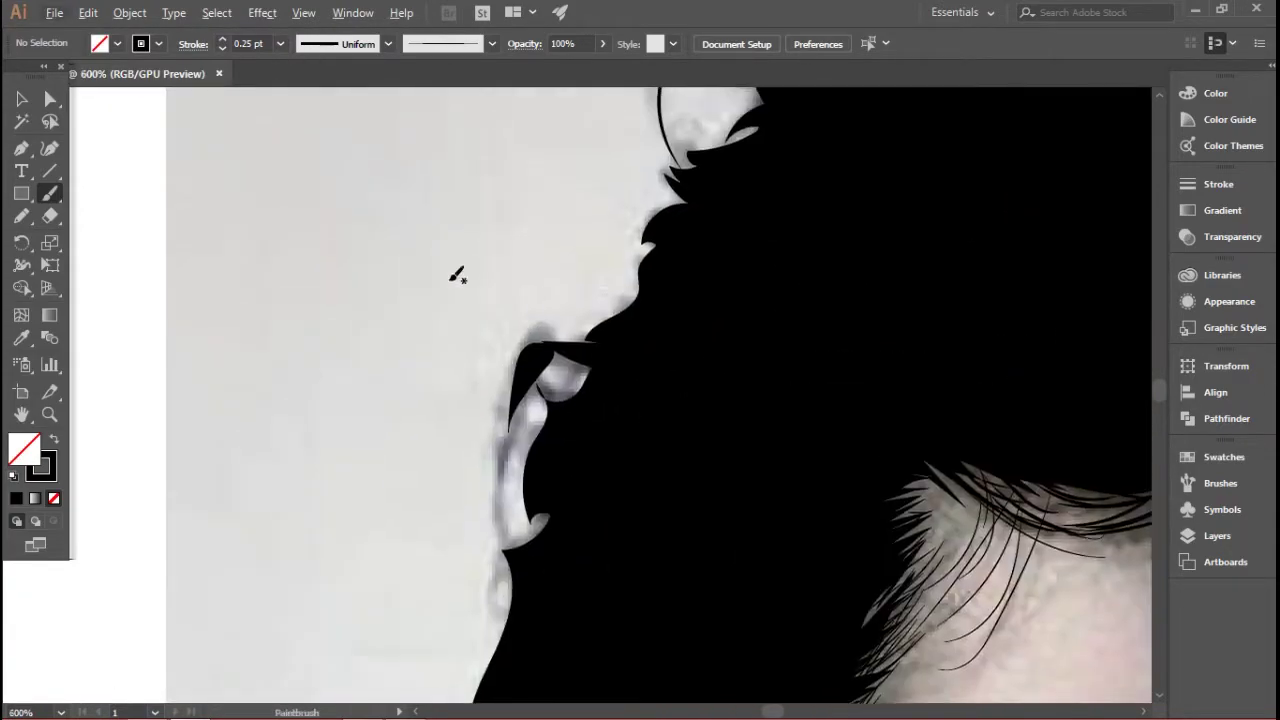
Step: Paint fine curved strands around and inside the open curl on the left outer edge of the hair
left_click_drag(562, 345, 526, 478)
left_click_drag(532, 363, 517, 446)
left_click_drag(566, 352, 534, 457)
mouse_move(531, 376)
left_mouse_down()
mouse_move(513, 488)
mouse_move(537, 491)
left_mouse_up()
mouse_move(532, 523)
left_mouse_down()
mouse_move(513, 588)
mouse_move(529, 580)
left_mouse_up()
left_click_drag(568, 471, 540, 495)
Step: Add small fine strands to the notches above the open curl on the left outer edge
scroll(569, 285, "up", 2)
left_click_drag(636, 333, 666, 340)
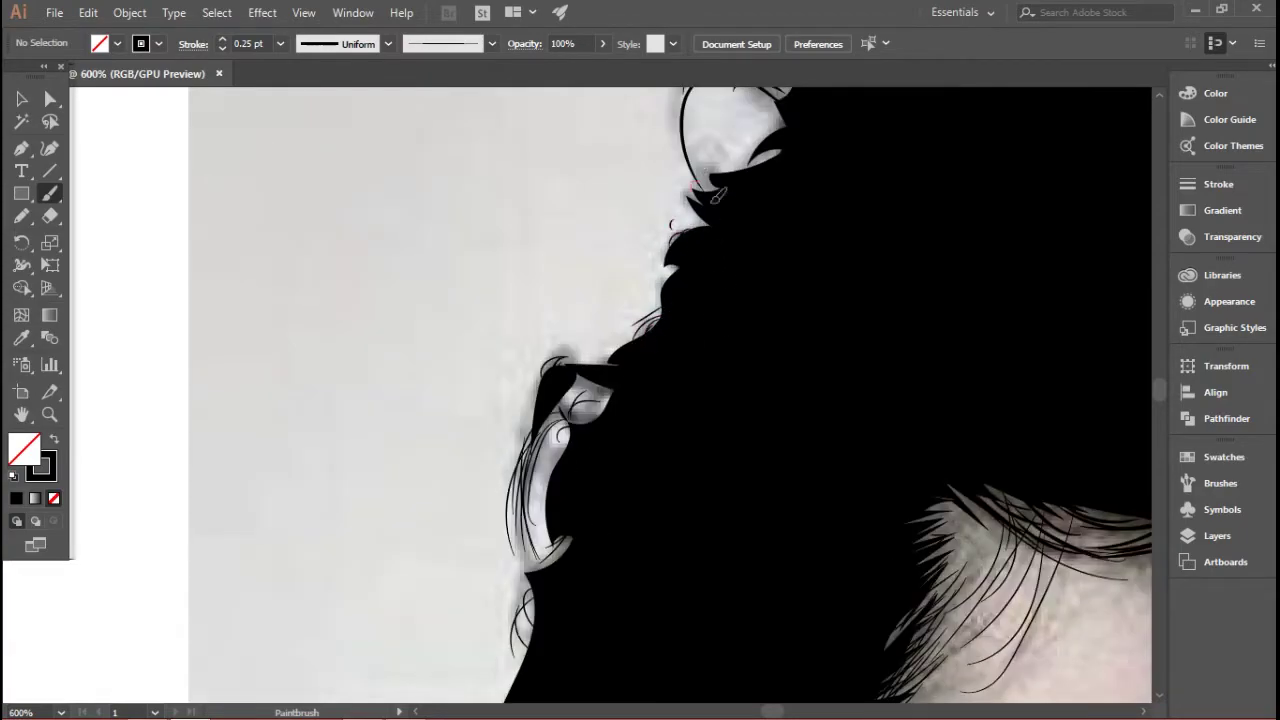
left_click_drag(698, 183, 720, 162)
Step: Hide Layer 1 to check the hair silhouette without the photo
scroll(717, 400, "down", 5)
left_click(1243, 540)
left_click(966, 498)
scroll(877, 488, "up", 1)
left_click_drag(746, 494, 676, 470)
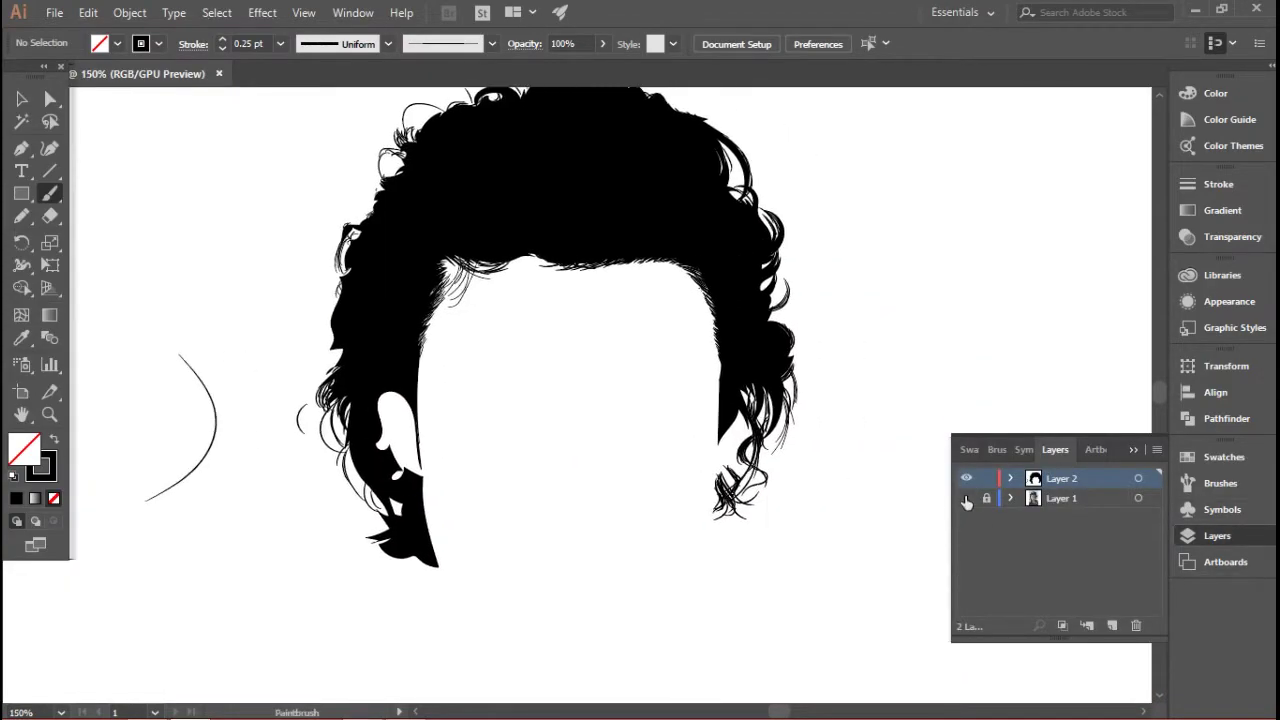
Step: Swap to a black fill without stroke and fill gaps in the hanging lock with Pencil shapes
scroll(806, 503, "up", 2)
left_click(22, 216)
left_click(53, 440)
scroll(764, 409, "up", 2)
mouse_move(588, 200)
left_mouse_down()
mouse_move(666, 303)
mouse_move(648, 410)
mouse_move(652, 345)
left_mouse_up()
scroll(646, 356, "down", 3)
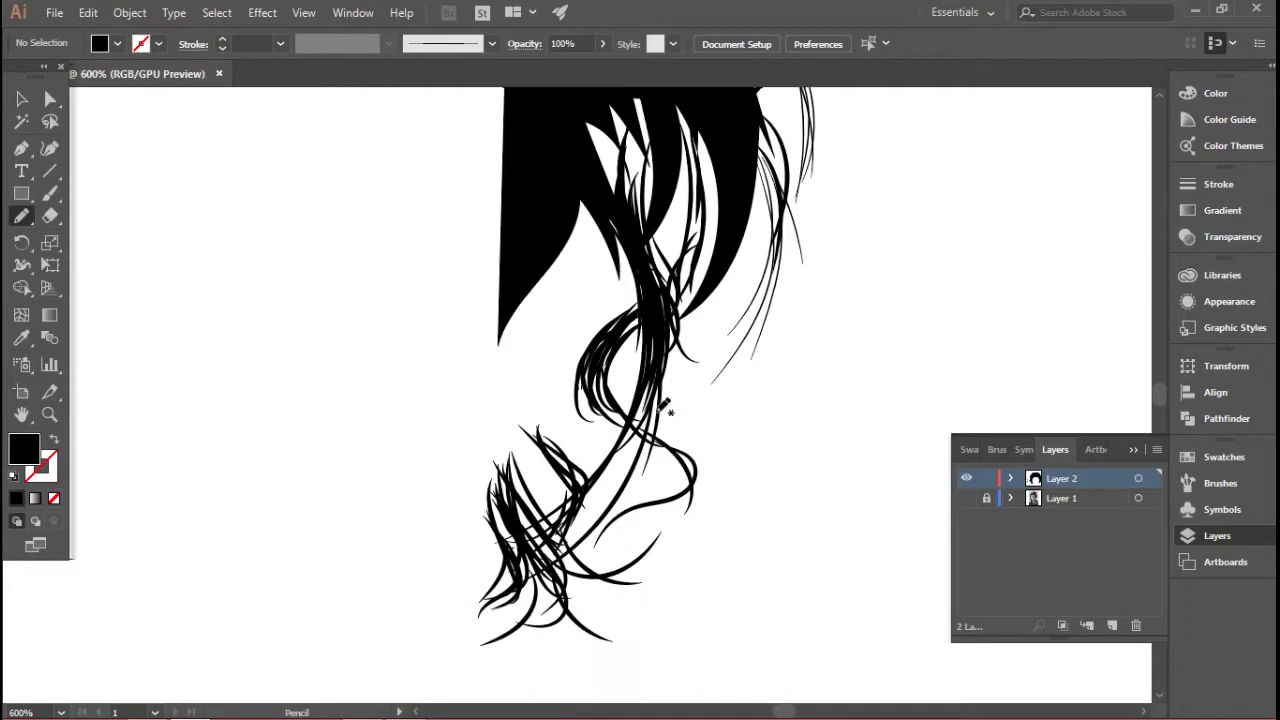
mouse_move(511, 413)
left_mouse_down()
mouse_move(552, 537)
mouse_move(505, 445)
left_mouse_up()
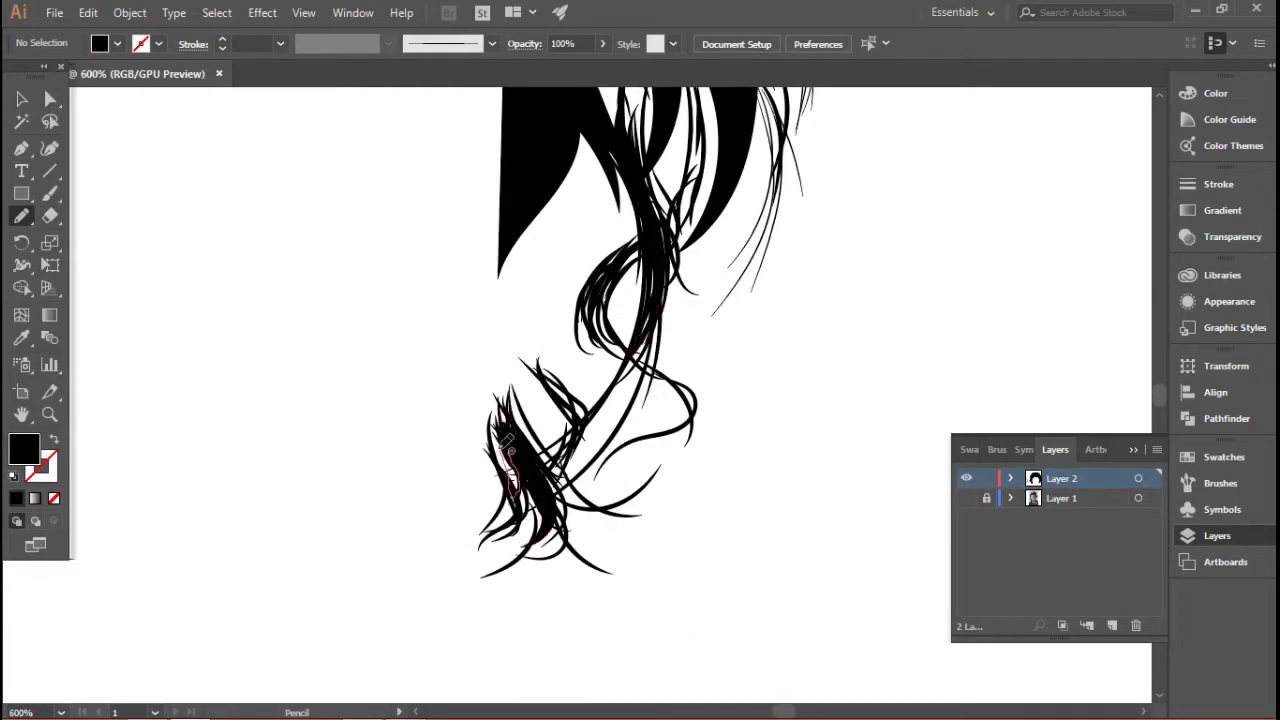
Step: Switch back to the Paintbrush with a black stroke and paint strands in the upper right curl opening
scroll(505, 445, "down", 5)
scroll(710, 333, "up", 5)
scroll(710, 333, "up", 1)
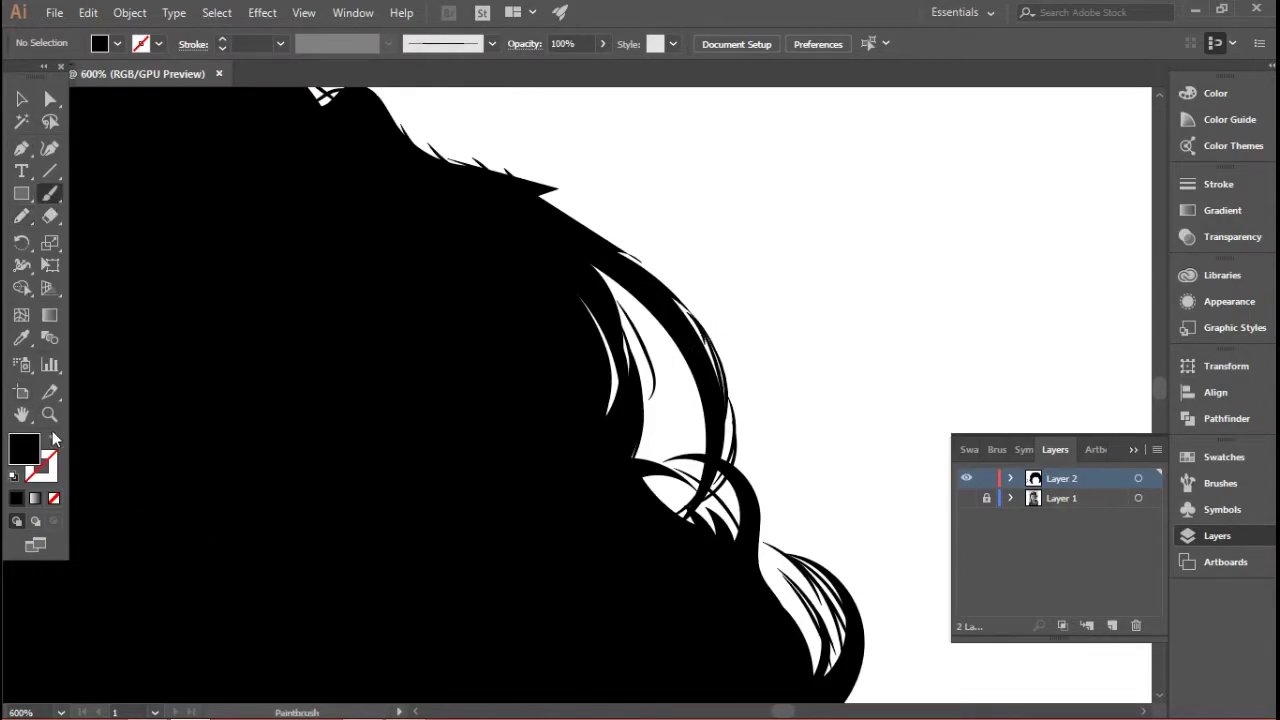
key("b")
key("shift+x")
left_click_drag(634, 460, 692, 416)
mouse_move(643, 446)
left_mouse_down()
mouse_move(666, 382)
mouse_move(605, 280)
left_mouse_up()
Step: Show Layer 1 again and paint short strands in the rounded gap behind the ear on the photo's left side
scroll(664, 522, "down", 4)
scroll(489, 457, "down", 1)
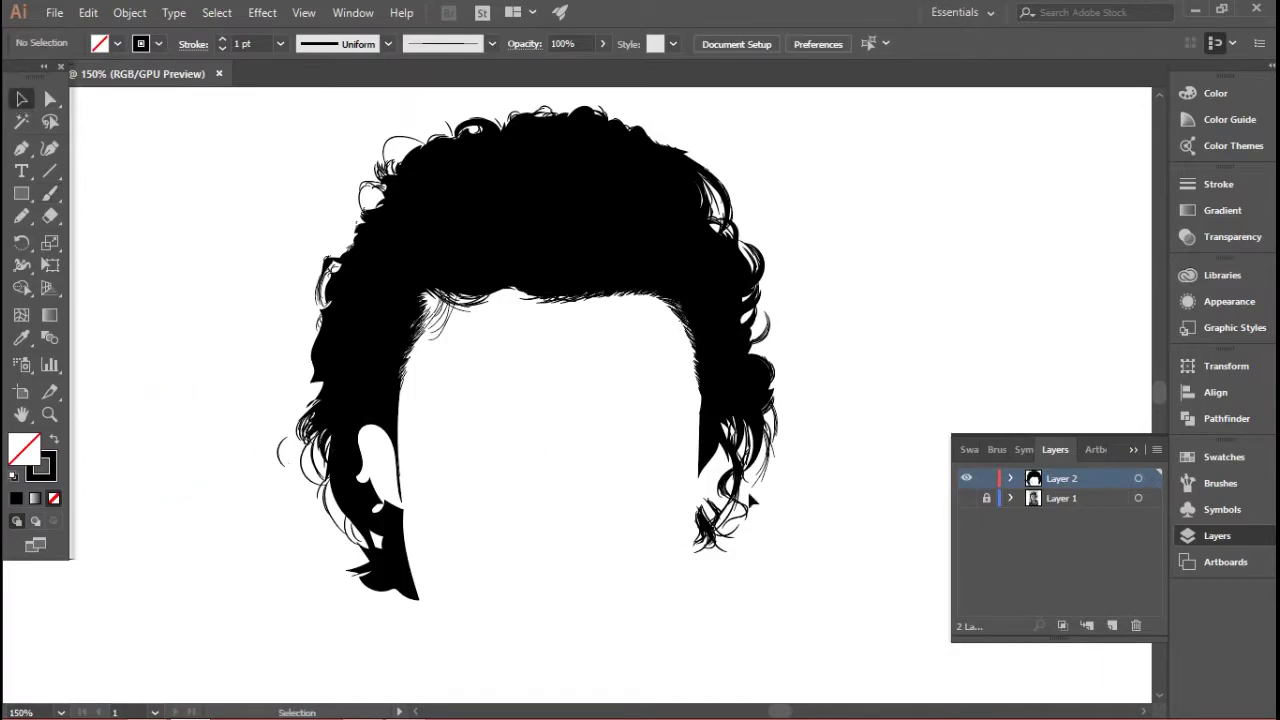
scroll(365, 460, "up", 5)
scroll(365, 460, "down", 1)
left_click(966, 498)
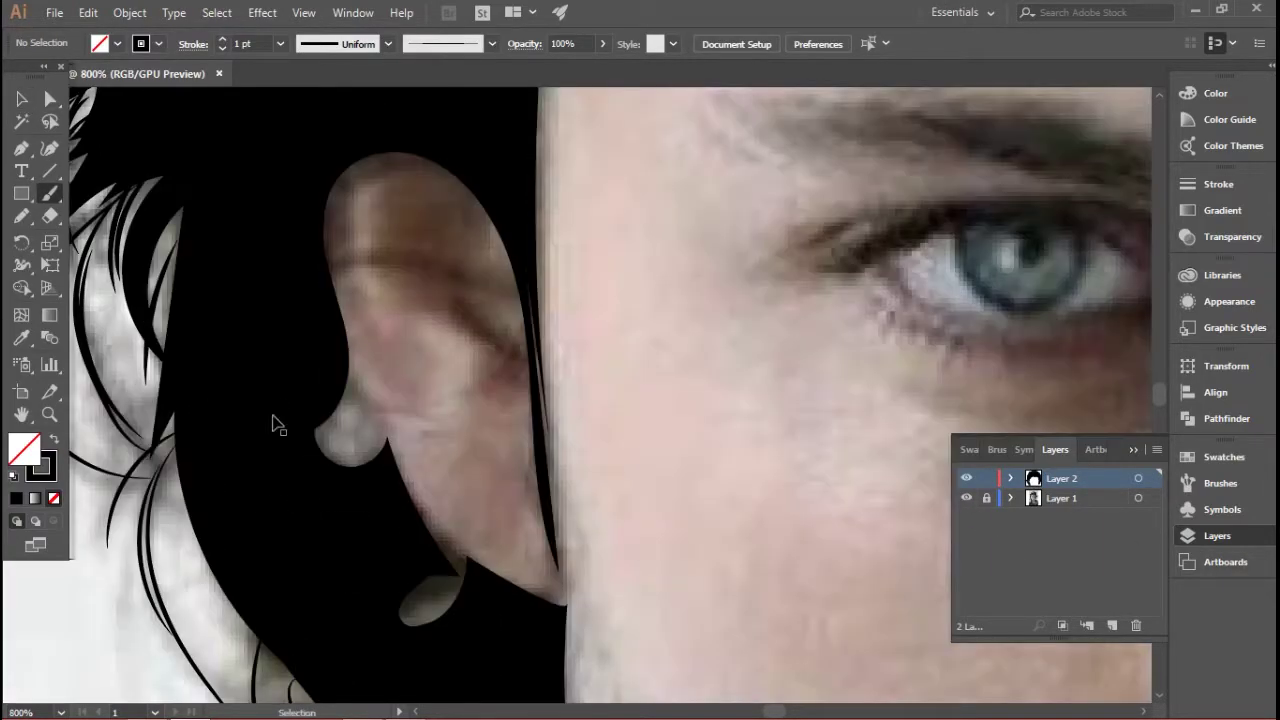
scroll(274, 423, "up", 1)
left_click_drag(374, 451, 390, 384)
left_click_drag(401, 480, 406, 374)
mouse_move(392, 481)
left_mouse_down()
mouse_move(354, 426)
mouse_move(418, 434)
left_mouse_up()
left_click_drag(412, 482, 438, 440)
Step: Choose another brush definition and paint short strokes in the small oval gap below the earlobe
scroll(450, 433, "down", 3)
left_click(492, 44)
left_click(400, 123)
left_click_drag(500, 478, 524, 440)
left_click_drag(540, 480, 562, 444)
Step: Paint curved strands filling the gap between the lower outer curl and the hair mass on the photo's left side
scroll(583, 503, "down", 3)
mouse_move(497, 526)
left_mouse_down()
mouse_move(474, 462)
mouse_move(418, 403)
left_mouse_up()
left_click_drag(458, 486, 446, 430)
left_click_drag(450, 482, 428, 403)
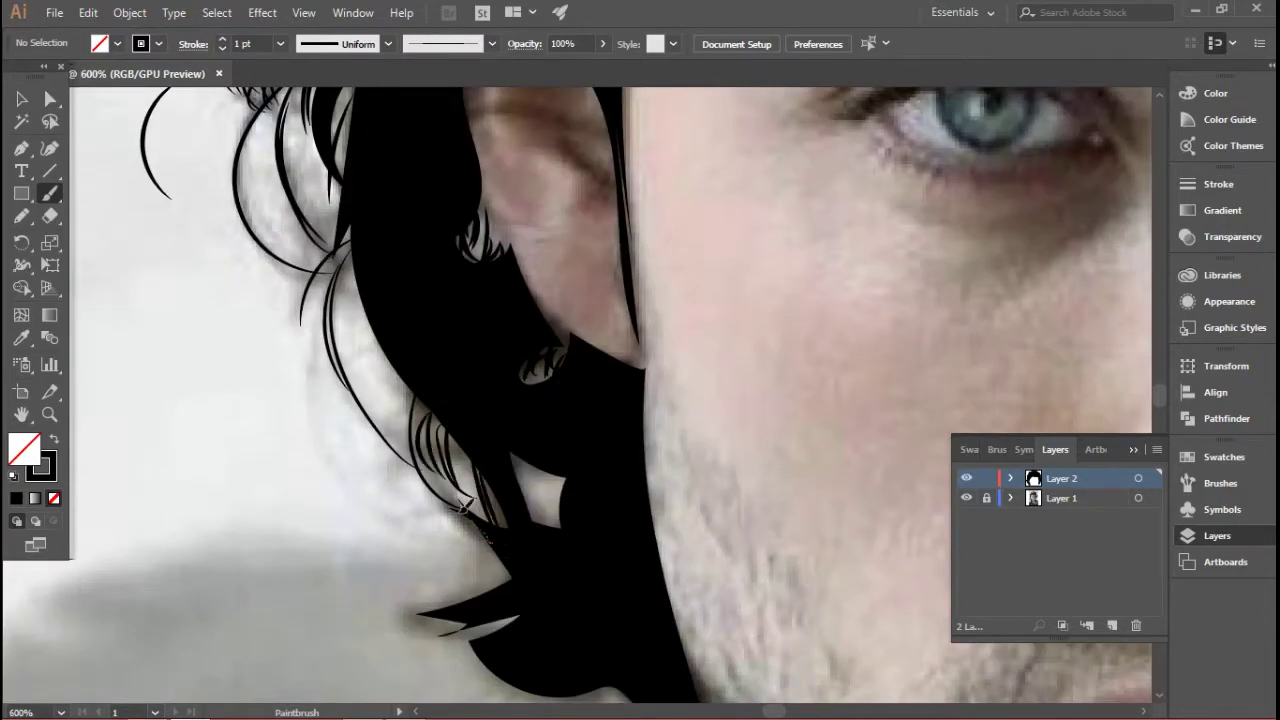
Step: Paint small flicked strands along the lower edge and pointed tips of the hair beneath the ear
scroll(500, 536, "down", 3)
left_click_drag(670, 518, 624, 474)
mouse_move(578, 487)
left_mouse_down()
mouse_move(620, 467)
mouse_move(544, 476)
left_mouse_up()
mouse_move(528, 484)
left_mouse_down()
mouse_move(477, 441)
mouse_move(553, 453)
mouse_move(507, 459)
left_mouse_up()
mouse_move(471, 418)
left_mouse_down()
mouse_move(473, 450)
mouse_move(396, 388)
left_mouse_up()
left_click_drag(473, 368, 420, 394)
Step: Review the whole hair silhouette with Layer 1 hidden, and show the photo layer again for comparison
key("ctrl+0")
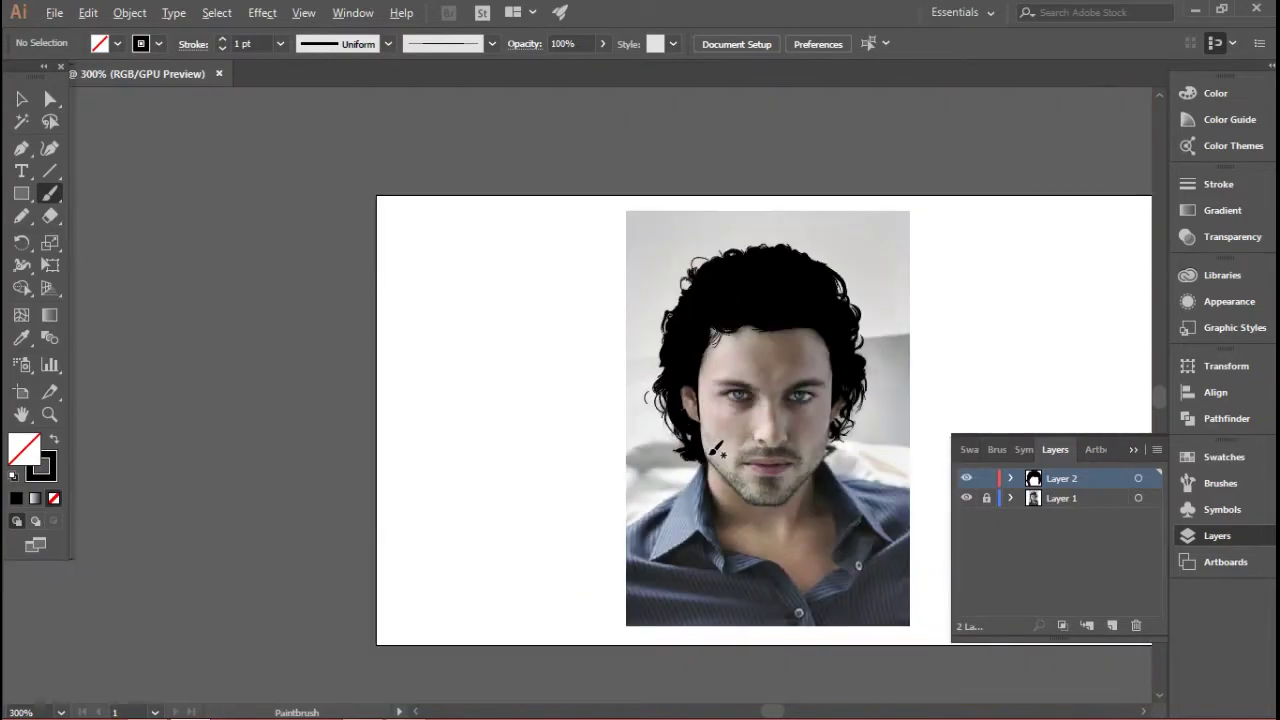
left_click(967, 498)
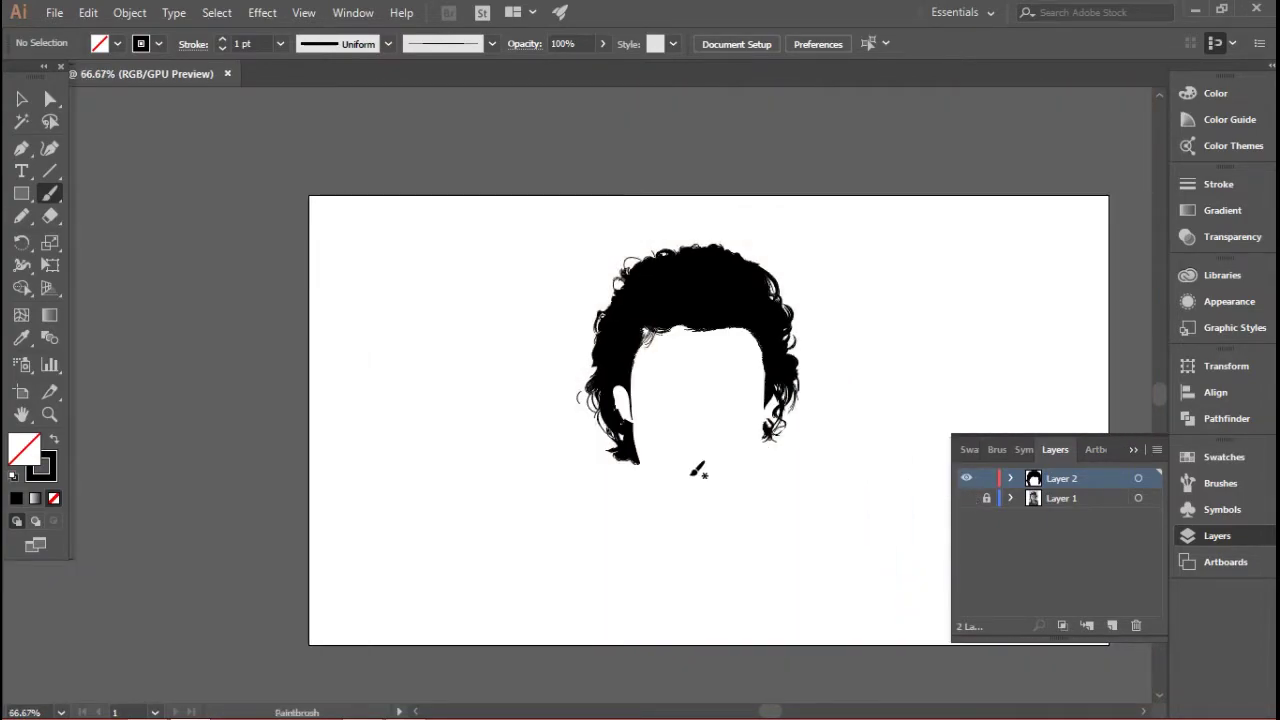
key("ctrl+equal")
key("ctrl+equal")
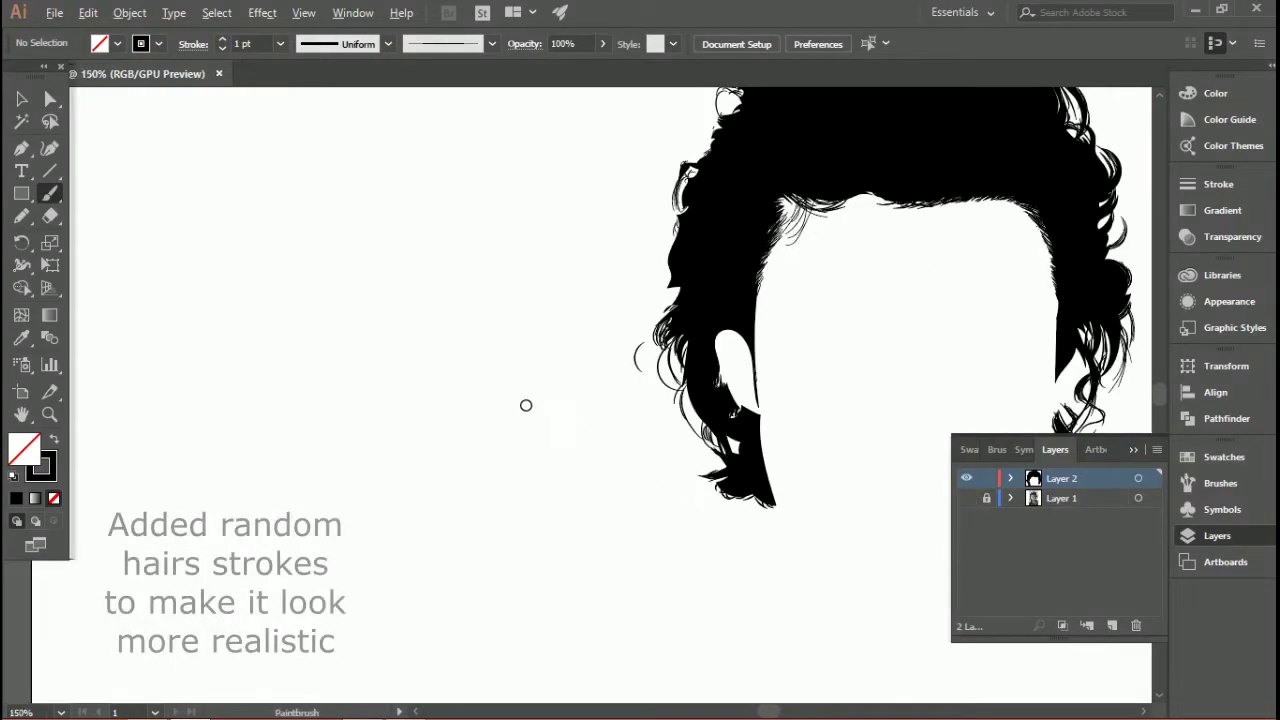
scroll(748, 392, "up", 3)
scroll(686, 360, "right", 4)
scroll(728, 378, "up", 2)
scroll(745, 368, "right", 2)
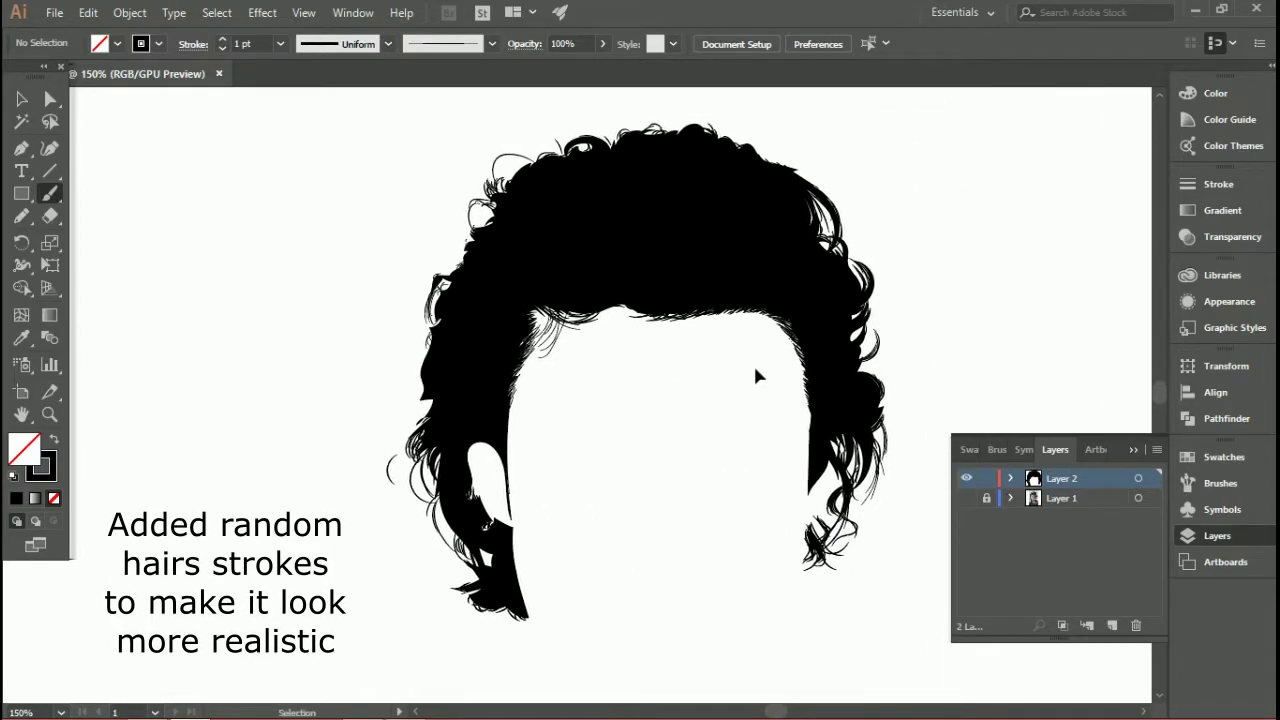
left_click(966, 497)
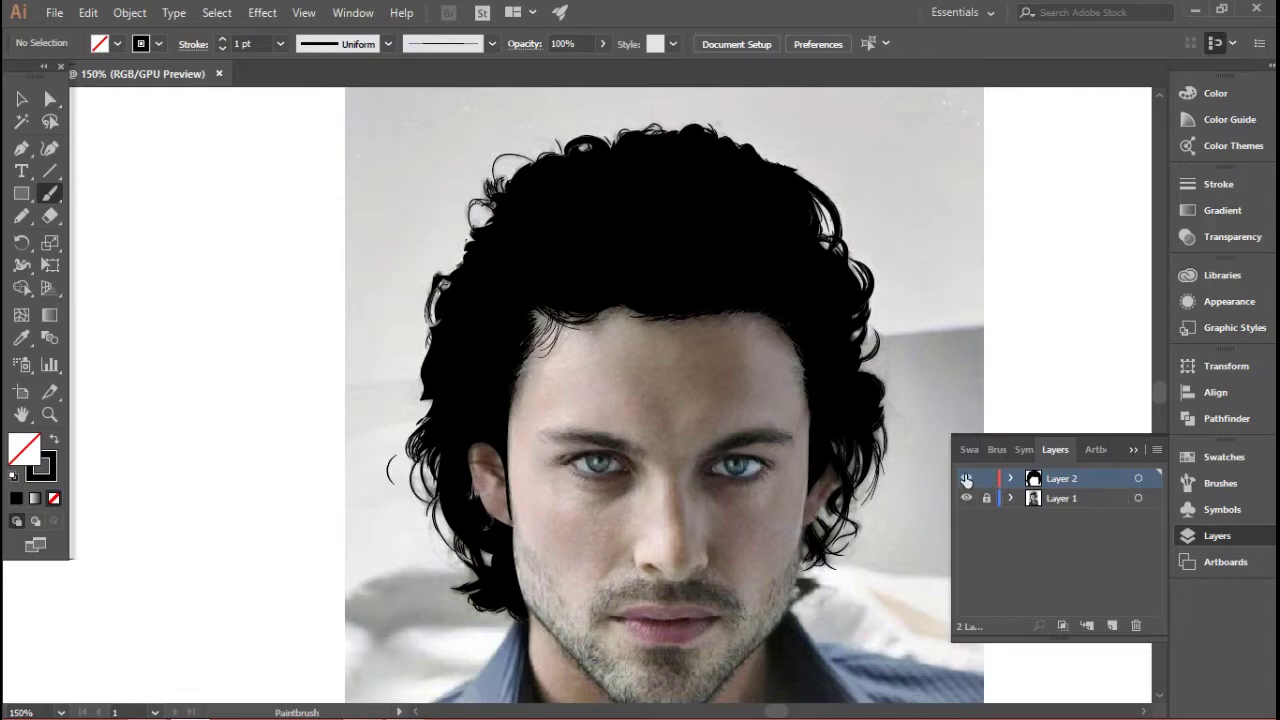
Step: Show Layer 2 in outline mode so the photo's hair tones can be traced beneath it
left_click(966, 480, "ctrl")
scroll(712, 221, "up", 2)
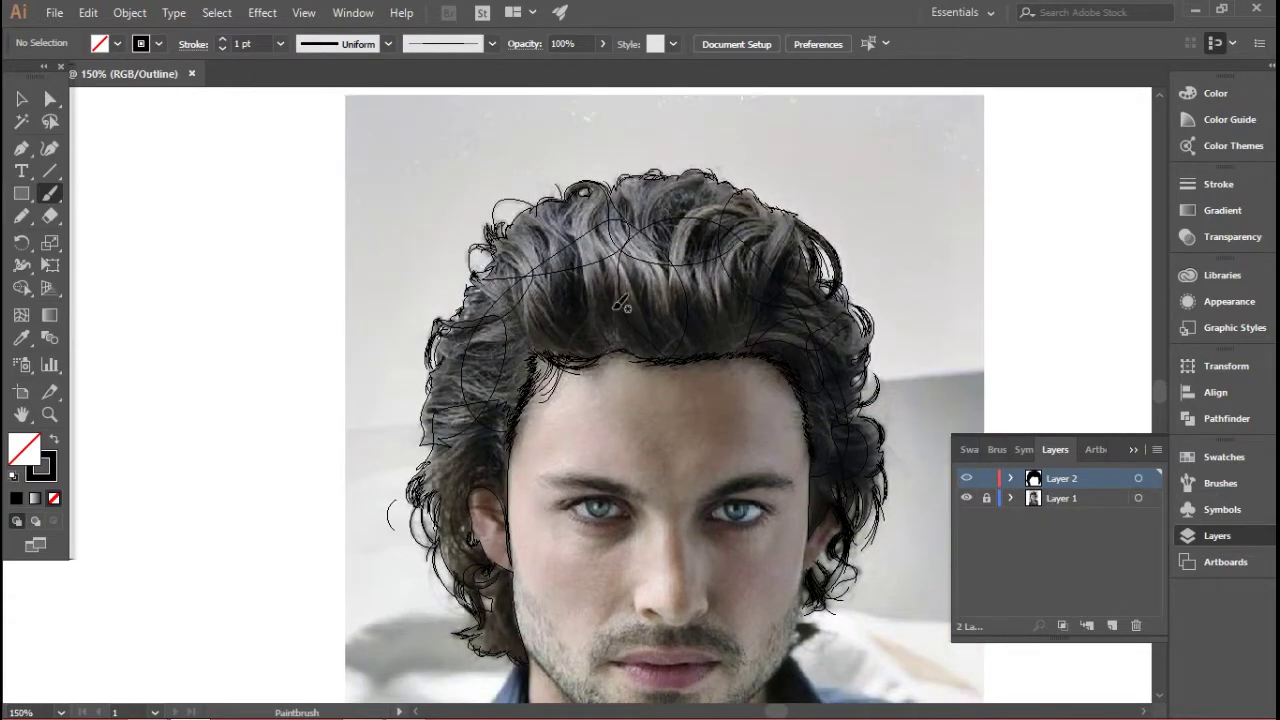
left_click(966, 480, "ctrl")
left_click(966, 480, "ctrl")
scroll(610, 242, "up", 1)
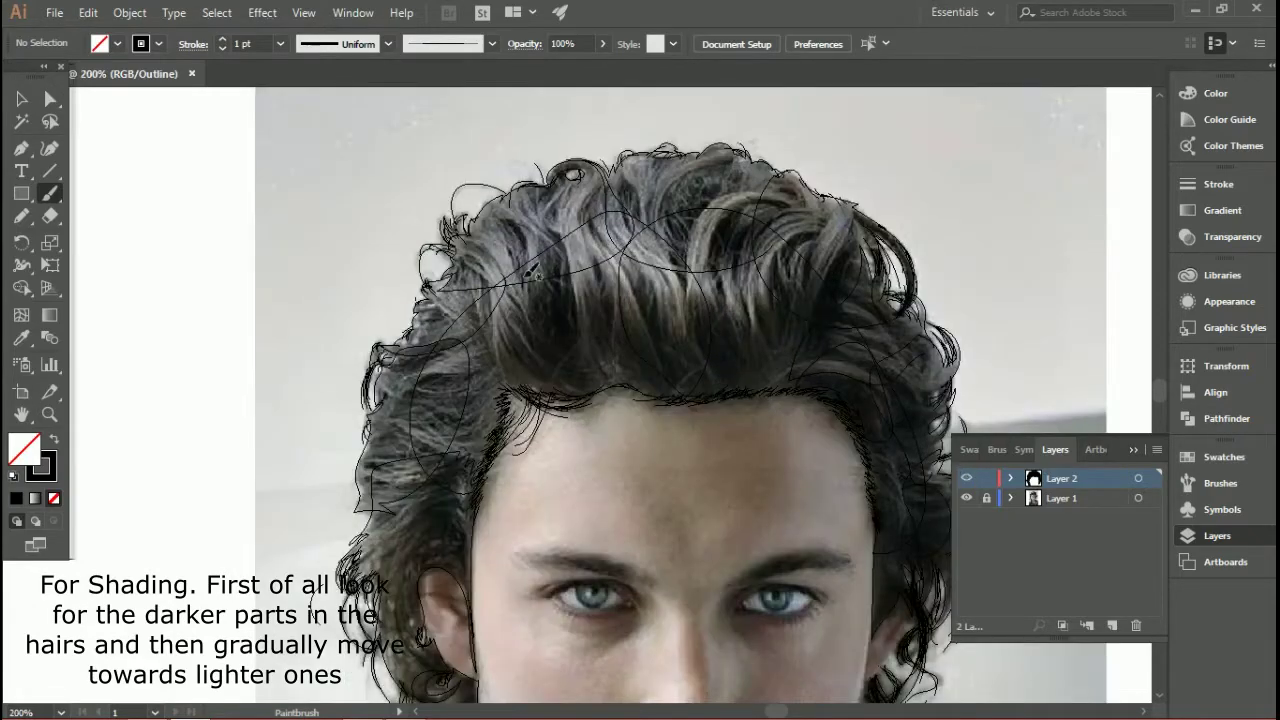
Step: Set up the Pencil tool with a near-black 0A0A0A fill and no stroke for the first hair shade
left_click(21, 216)
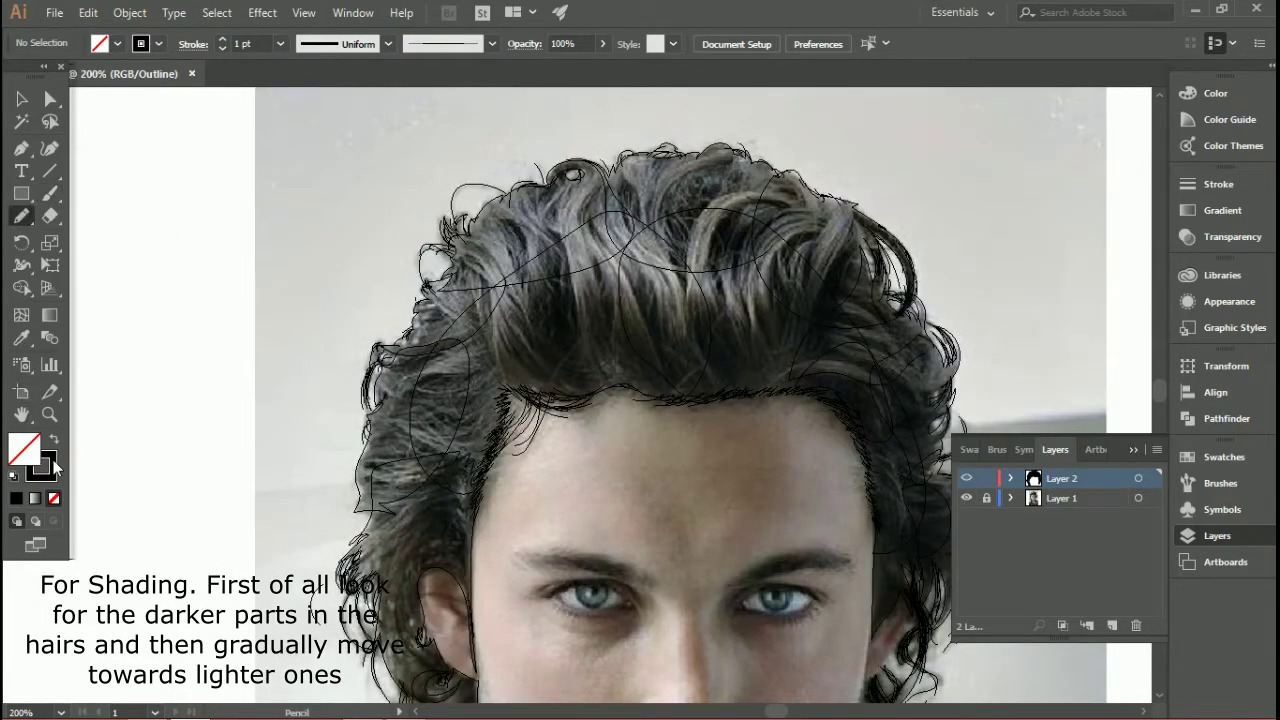
left_click(55, 444)
double_click(24, 450)
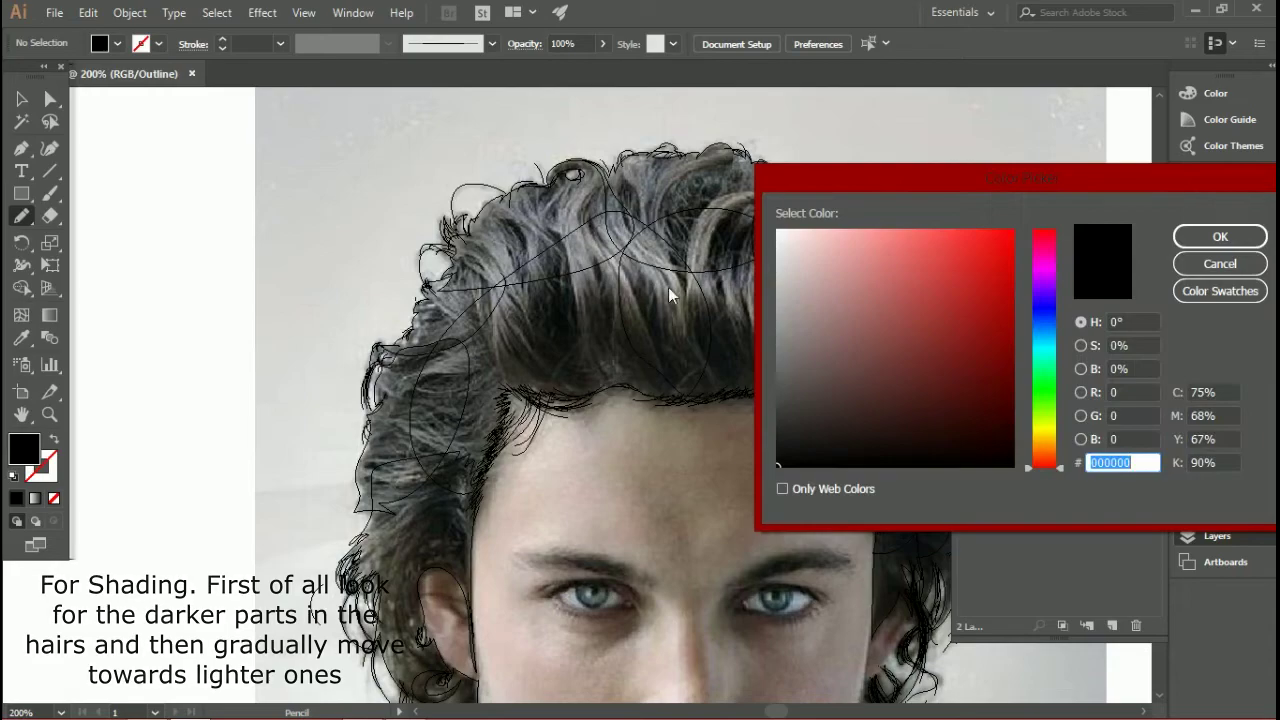
left_click_drag(779, 458, 770, 458)
left_click(1192, 238)
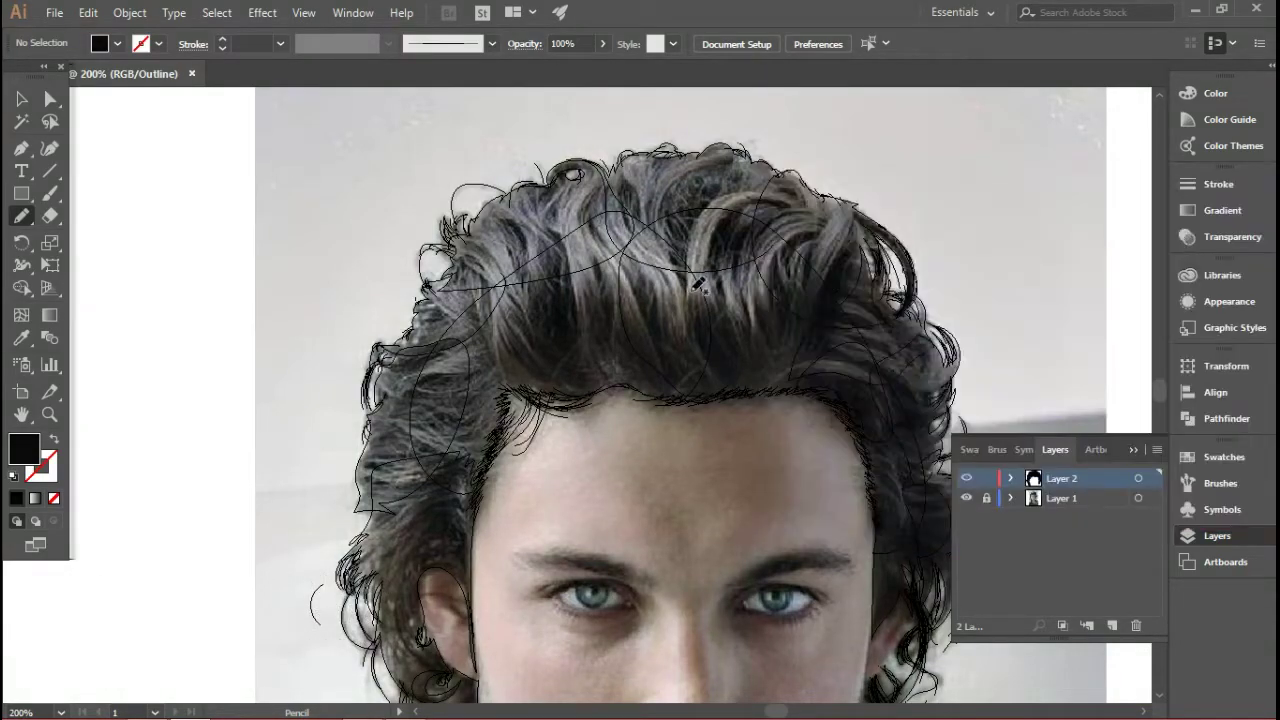
Step: Draw a closed zigzag-ended shade shape following the front locks from the small top curl down to the hairline
scroll(696, 284, "up", 1)
scroll(590, 315, "up", 1)
scroll(630, 315, "up", 2)
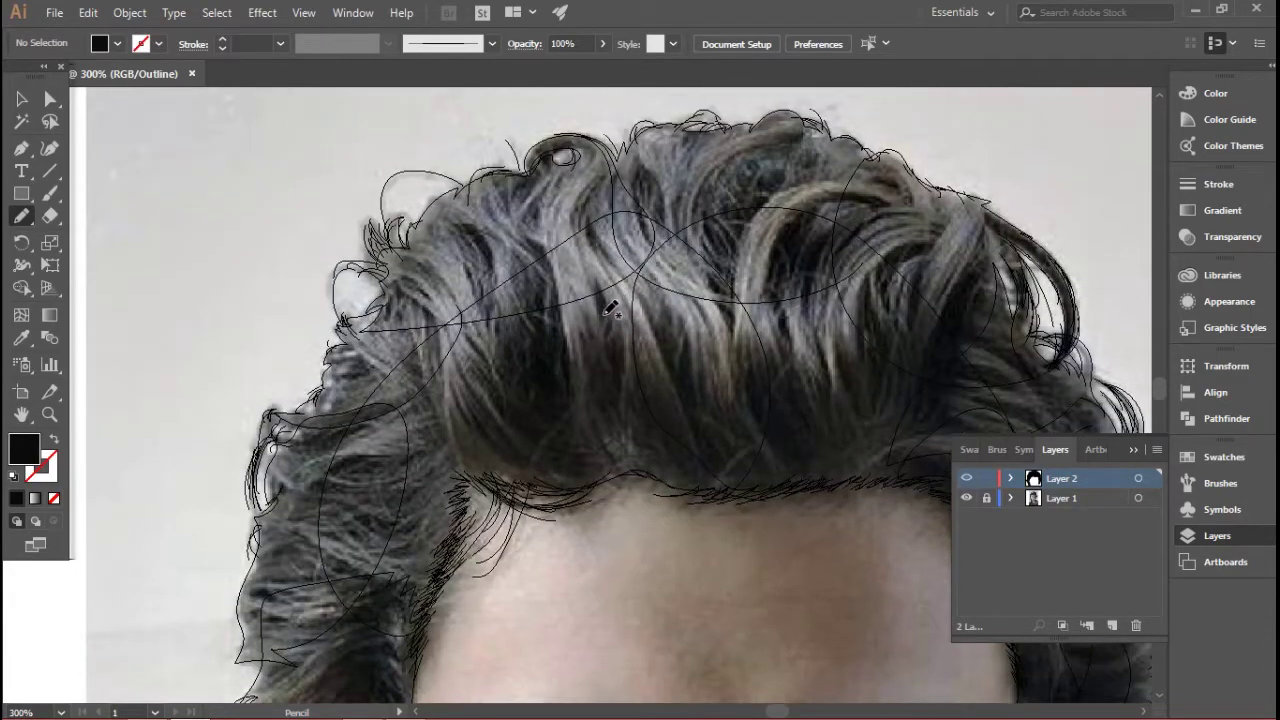
scroll(600, 345, "up", 1)
scroll(590, 345, "up", 3)
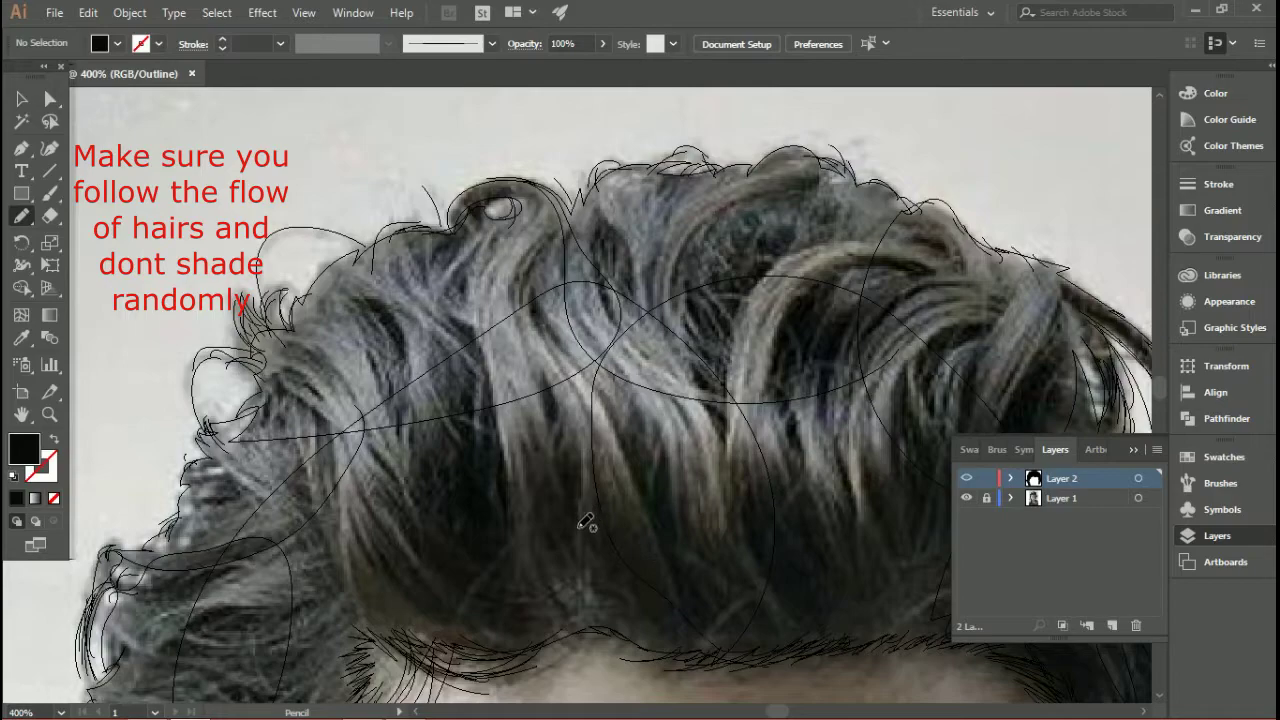
mouse_move(603, 546)
left_mouse_down()
mouse_move(648, 594)
mouse_move(654, 543)
mouse_move(608, 396)
left_mouse_up()
mouse_move(668, 428)
left_mouse_down()
mouse_move(699, 570)
mouse_move(725, 602)
mouse_move(775, 614)
mouse_move(733, 525)
mouse_move(688, 340)
left_mouse_up()
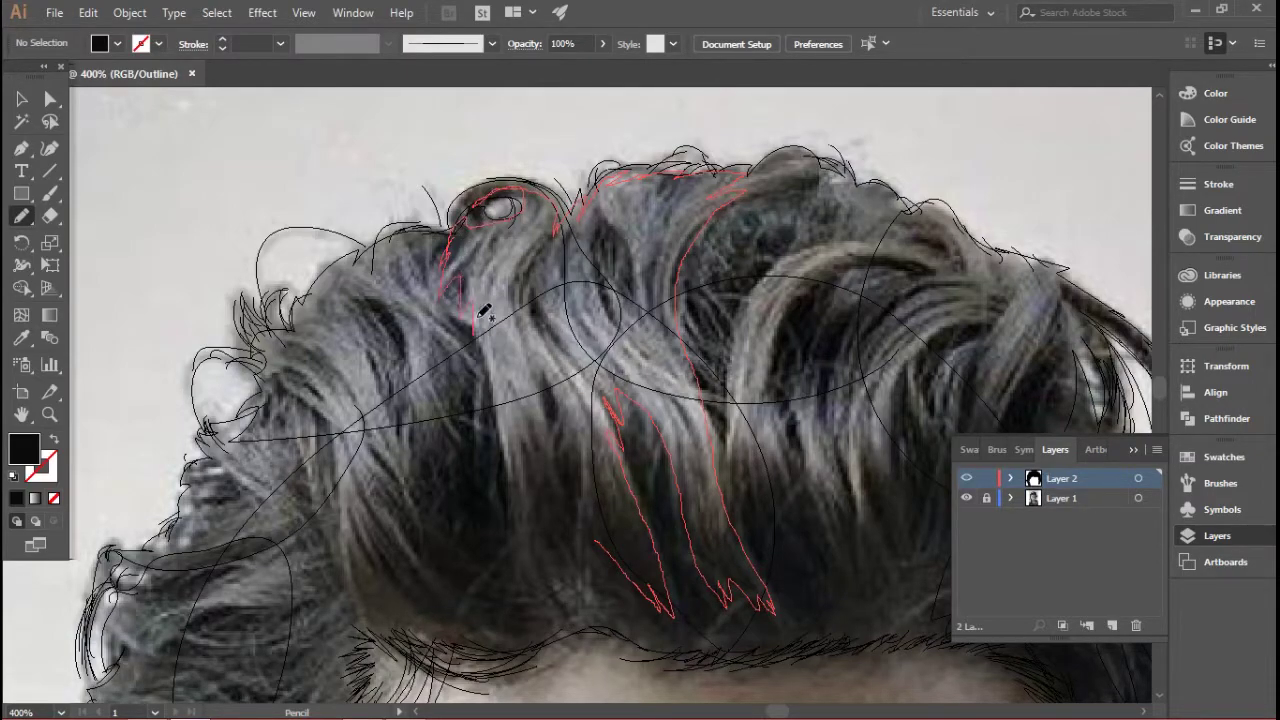
mouse_move(498, 396)
left_mouse_down()
mouse_move(504, 474)
mouse_move(555, 589)
mouse_move(583, 614)
mouse_move(579, 577)
mouse_move(627, 594)
left_mouse_up()
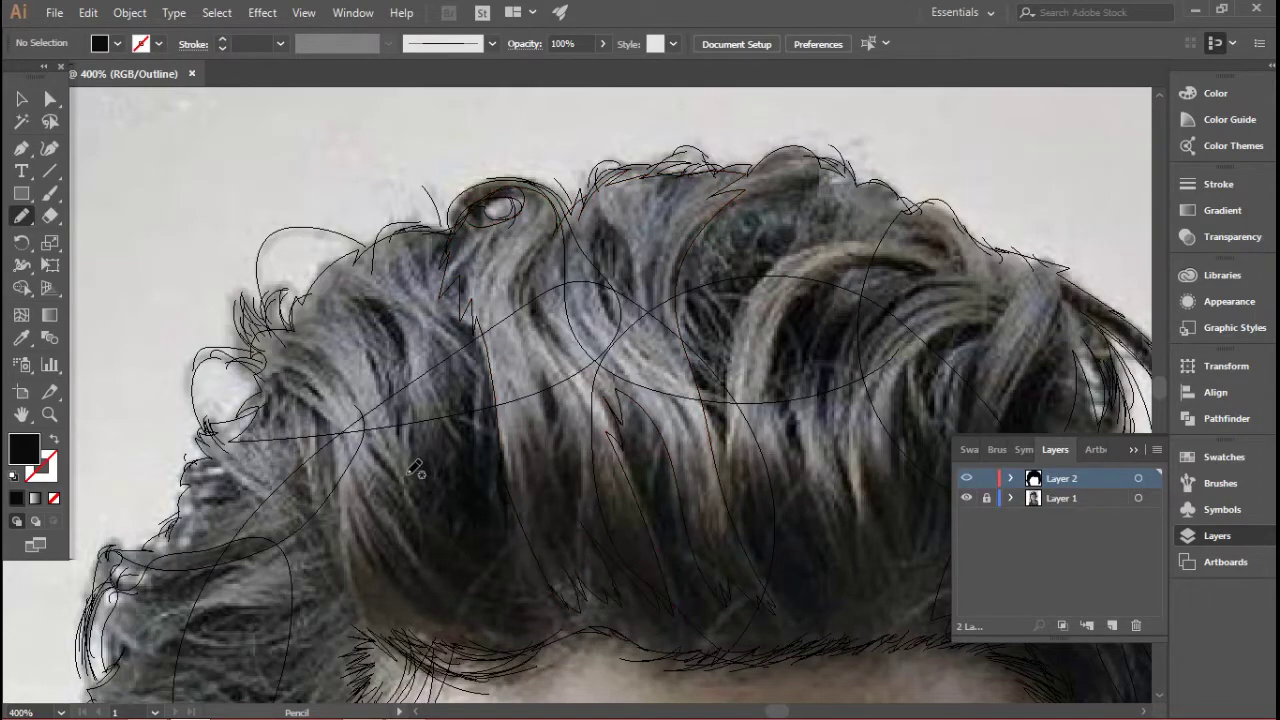
Step: Draw a second shade shape over the front hair at the photo's left, leaving the dark hollow out, and preview the result
scroll(624, 596, "left", 3)
mouse_move(613, 548)
left_mouse_down()
mouse_move(544, 496)
mouse_move(620, 566)
left_mouse_up()
key("ctrl+z")
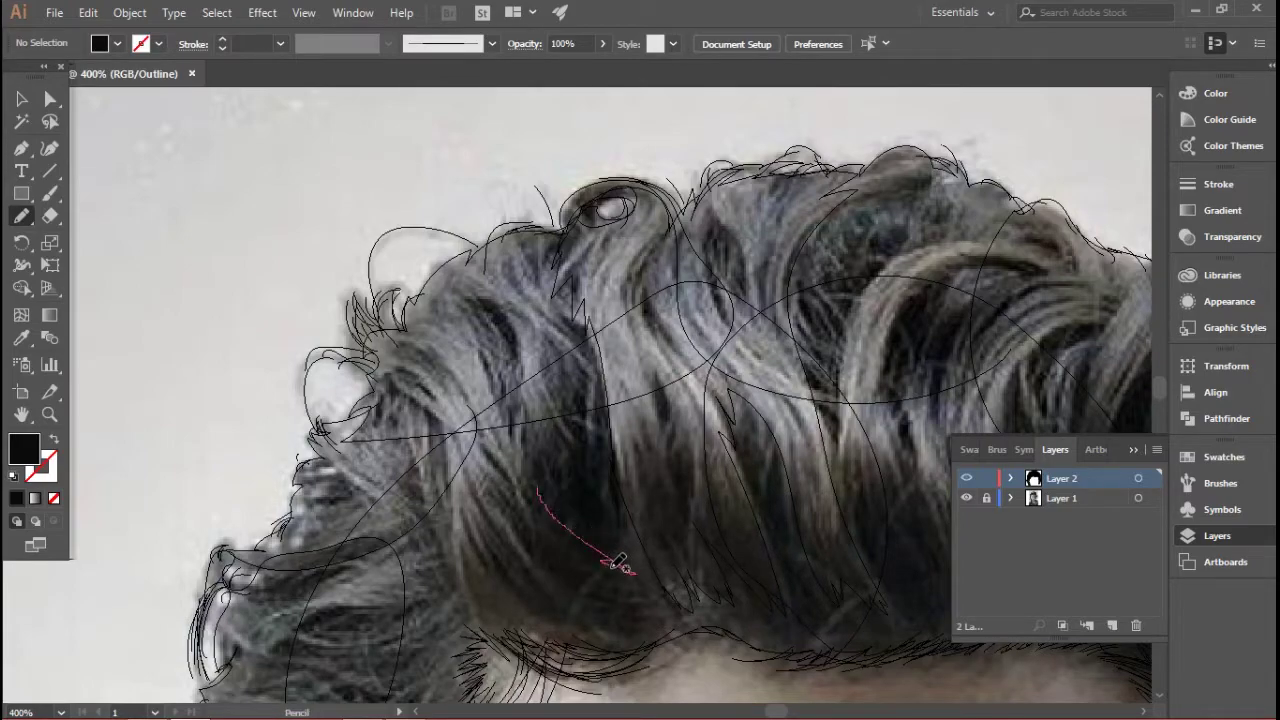
mouse_move(628, 614)
left_mouse_down()
mouse_move(550, 621)
mouse_move(492, 591)
mouse_move(496, 603)
mouse_move(466, 536)
left_mouse_up()
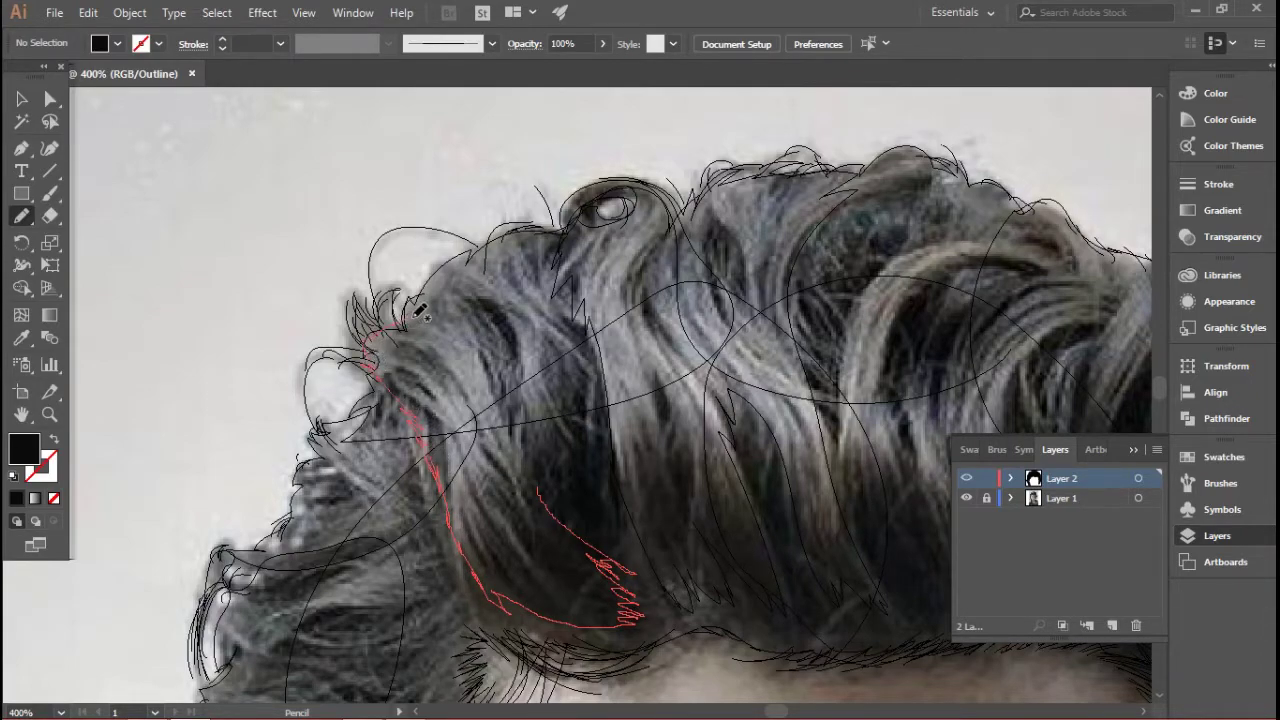
mouse_move(503, 267)
left_mouse_down()
mouse_move(581, 334)
mouse_move(606, 371)
left_mouse_up()
mouse_move(612, 449)
left_mouse_down()
mouse_move(598, 403)
mouse_move(566, 423)
mouse_move(566, 448)
mouse_move(531, 456)
mouse_move(557, 518)
left_mouse_up()
key("ctrl+minus")
key("ctrl+y")
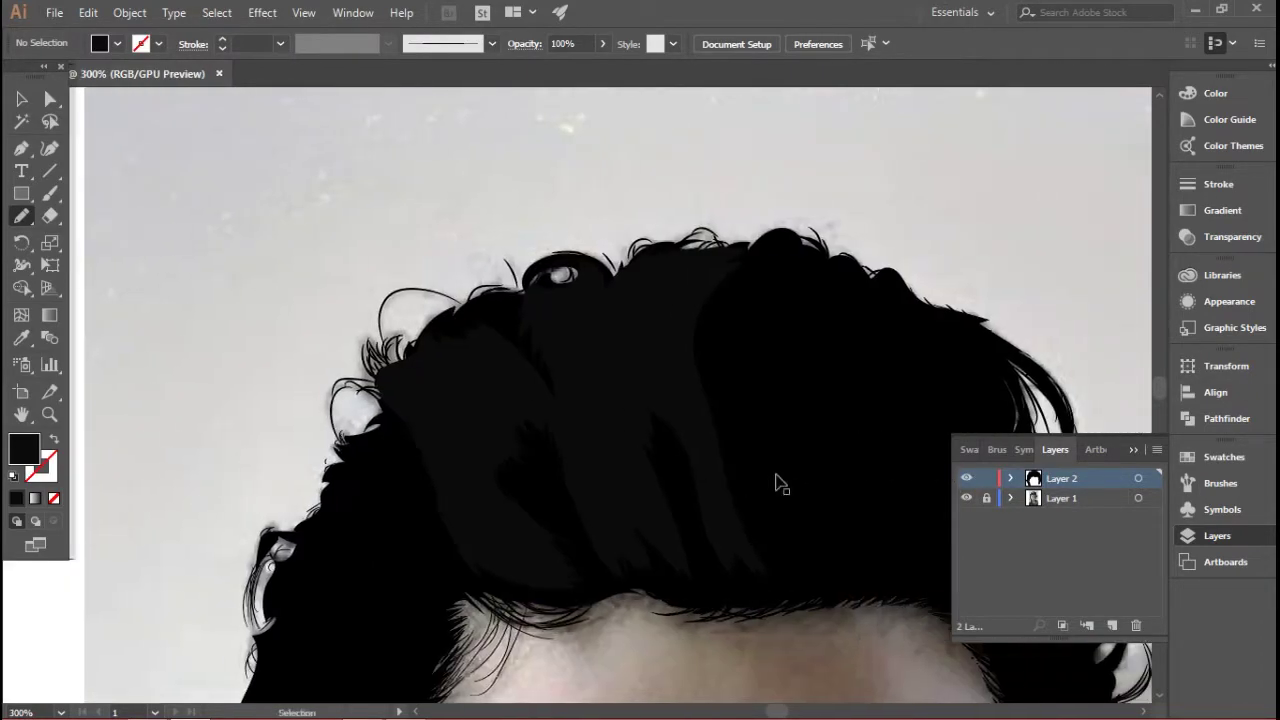
scroll(781, 484, "down", 2)
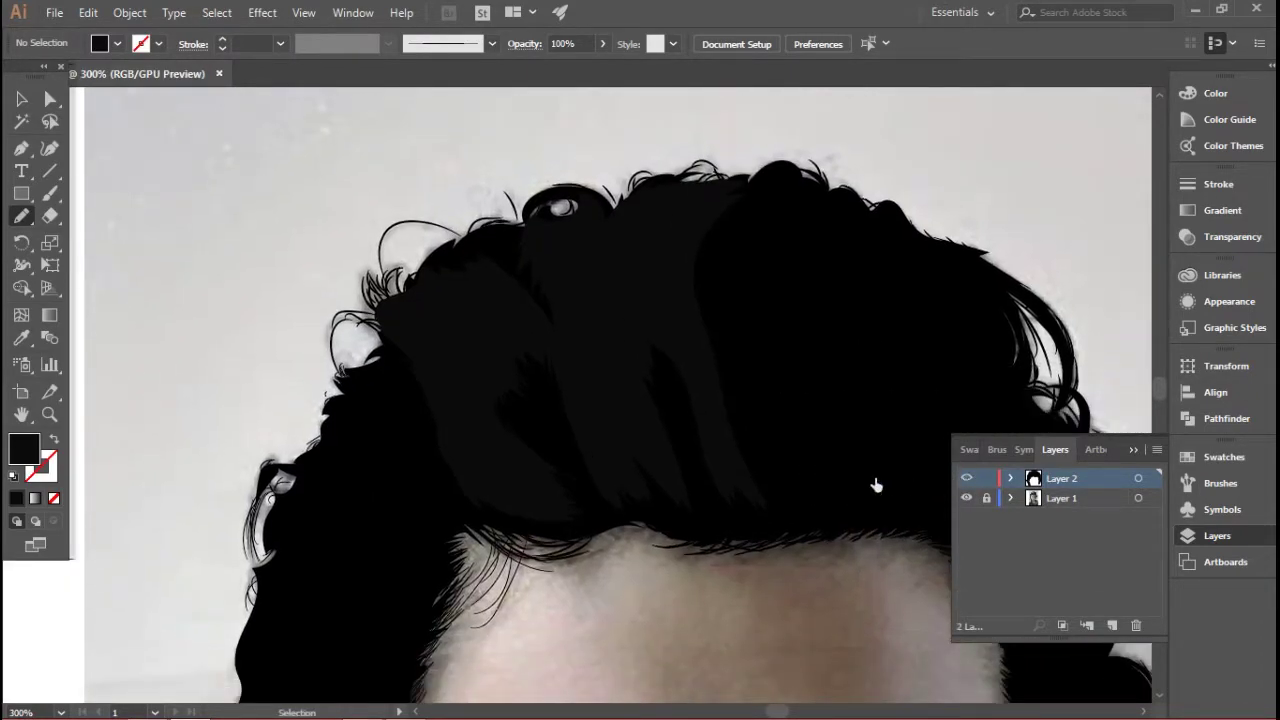
Step: Return to outline mode and draw a zigzag shade shape over the side hair above the temple on the photo's left
key("ctrl+y")
scroll(448, 385, "left", 3)
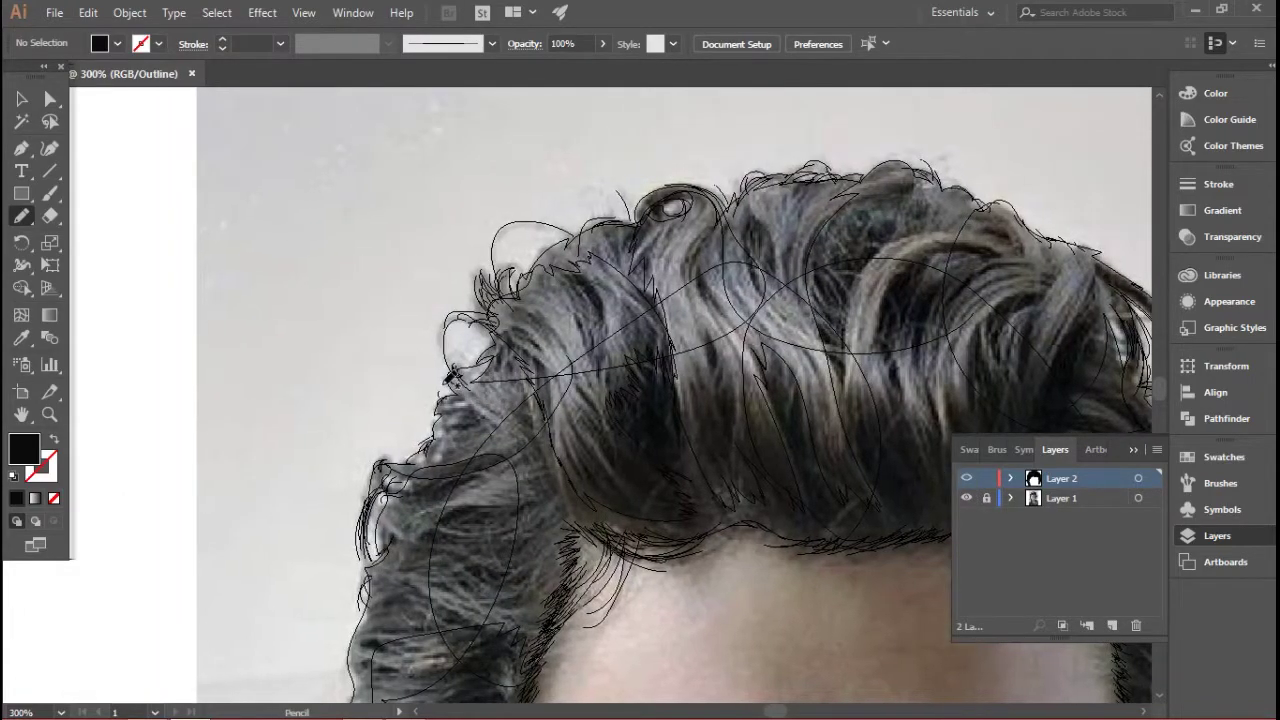
scroll(453, 378, "up", 1)
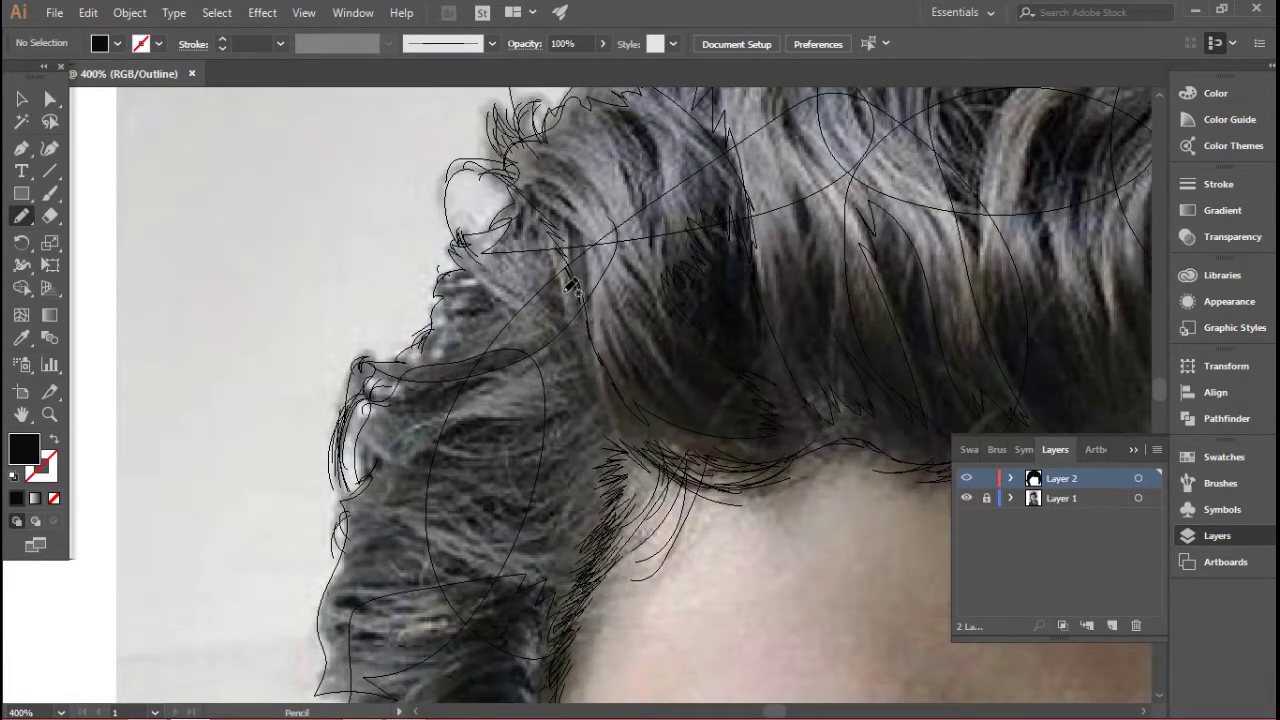
mouse_move(431, 383)
left_mouse_down()
mouse_move(515, 359)
mouse_move(406, 439)
mouse_move(386, 475)
mouse_move(436, 437)
mouse_move(484, 439)
mouse_move(371, 501)
mouse_move(393, 501)
mouse_move(396, 519)
mouse_move(523, 510)
mouse_move(472, 556)
mouse_move(425, 572)
left_mouse_up()
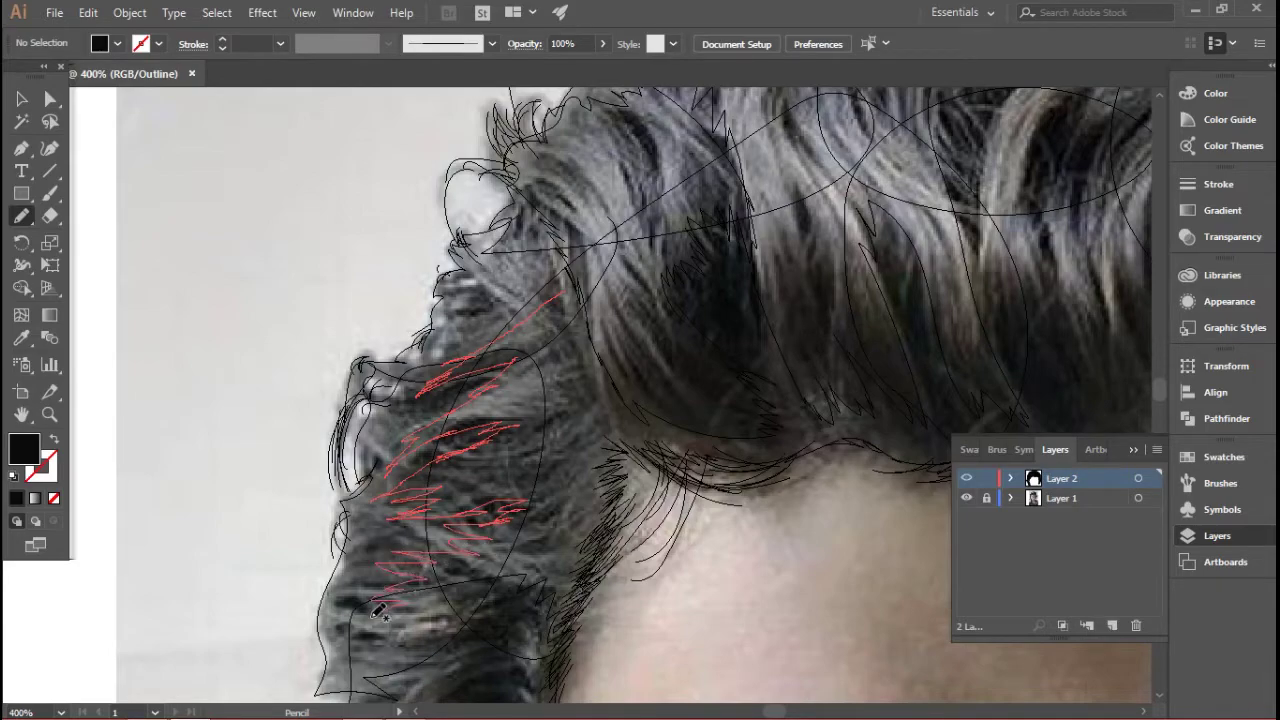
mouse_move(447, 627)
left_mouse_down()
mouse_move(520, 623)
mouse_move(605, 540)
mouse_move(617, 458)
left_mouse_up()
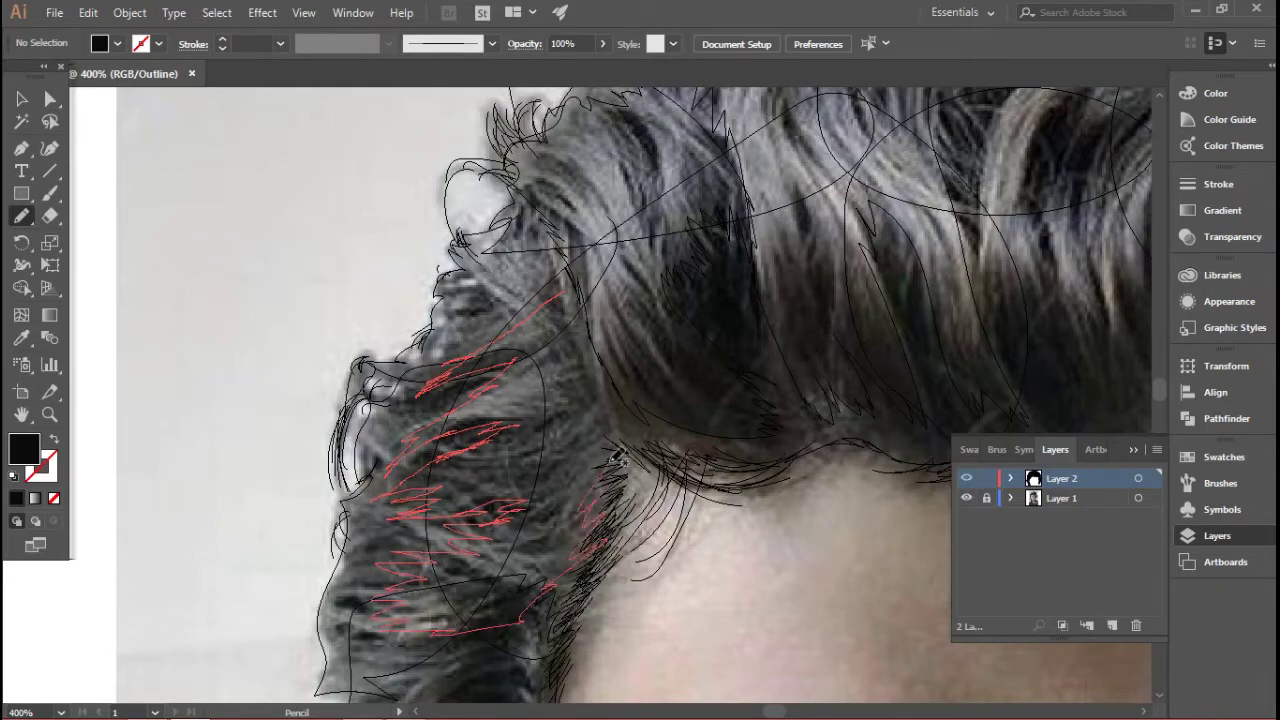
mouse_move(620, 412)
left_mouse_down()
mouse_move(562, 332)
mouse_move(560, 290)
left_mouse_up()
Step: Draw a zigzag shade shape continuing down the side hair past the ear on the photo's left
scroll(530, 316, "down", 5)
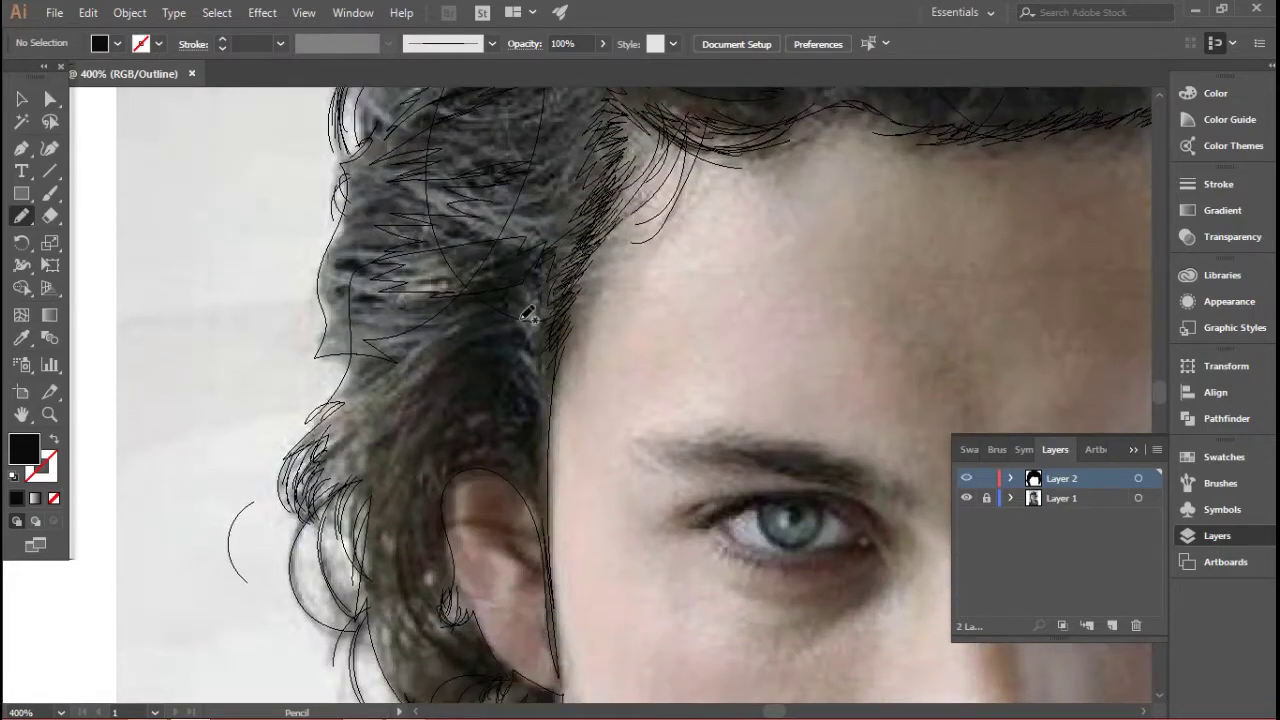
mouse_move(452, 306)
left_mouse_down()
mouse_move(395, 322)
mouse_move(412, 334)
mouse_move(400, 365)
mouse_move(328, 434)
left_mouse_up()
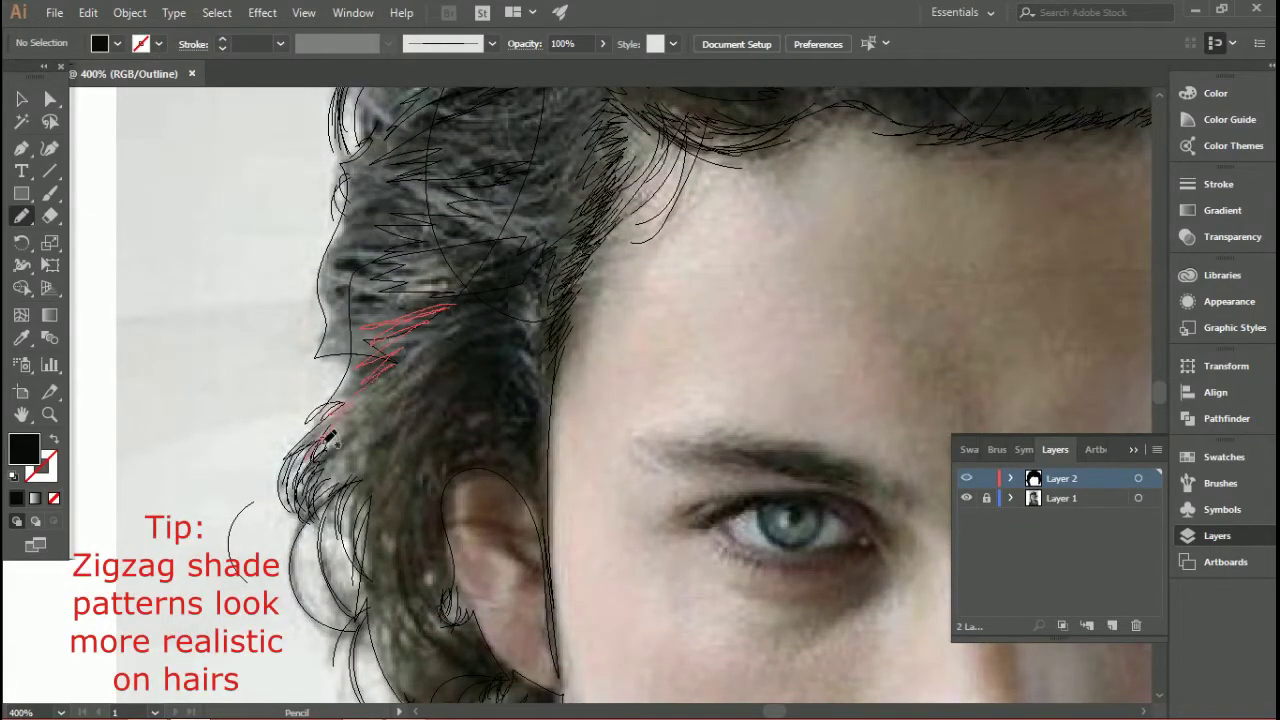
mouse_move(395, 502)
left_mouse_down()
mouse_move(414, 642)
mouse_move(429, 475)
mouse_move(444, 432)
mouse_move(468, 414)
mouse_move(433, 417)
mouse_move(428, 400)
mouse_move(477, 345)
mouse_move(433, 326)
mouse_move(448, 295)
left_mouse_up()
scroll(453, 403, "down", 4)
scroll(600, 310, "right", 2)
scroll(526, 290, "up", 1)
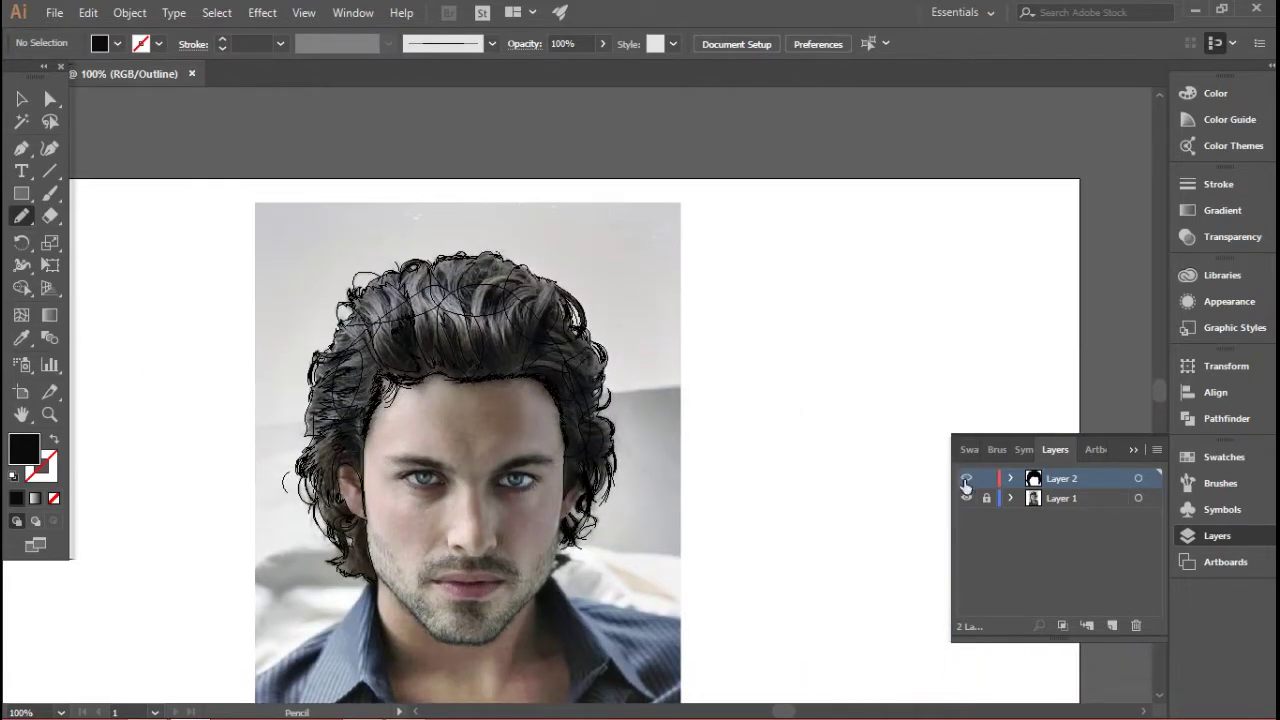
Step: Preview Layer 2, select the four shade shapes and lighten their fill to 191919
left_click(965, 480, "ctrl")
scroll(330, 343, "up", 2)
left_click(22, 100)
left_click(418, 314)
left_click(480, 300, "shift")
left_click(390, 460, "shift")
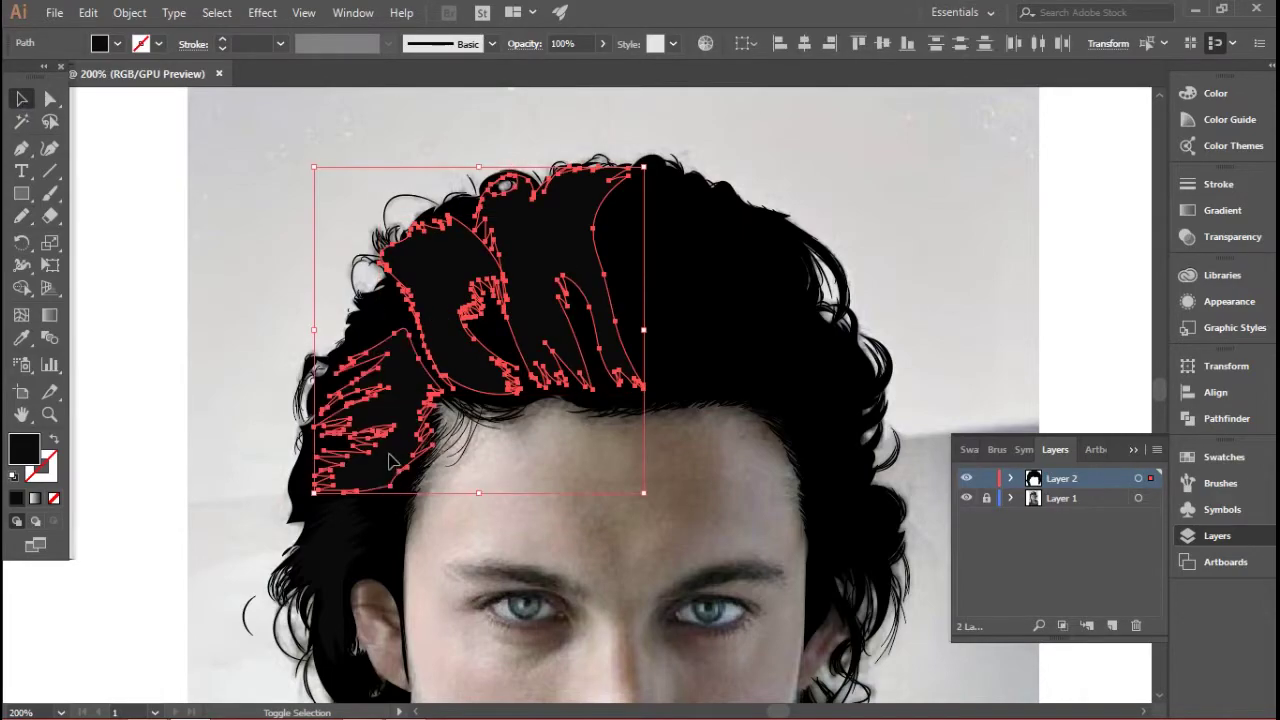
scroll(390, 461, "down", 1)
left_click(342, 505, "shift")
double_click(23, 456)
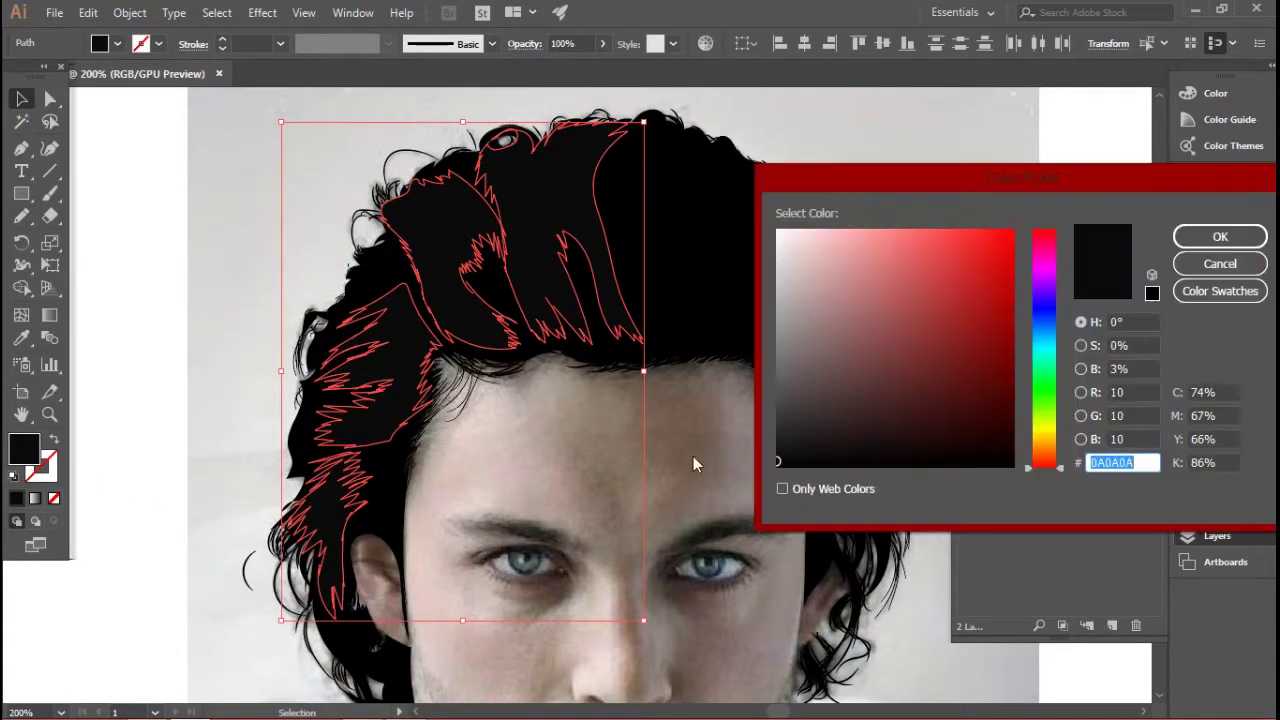
left_click_drag(778, 453, 846, 376)
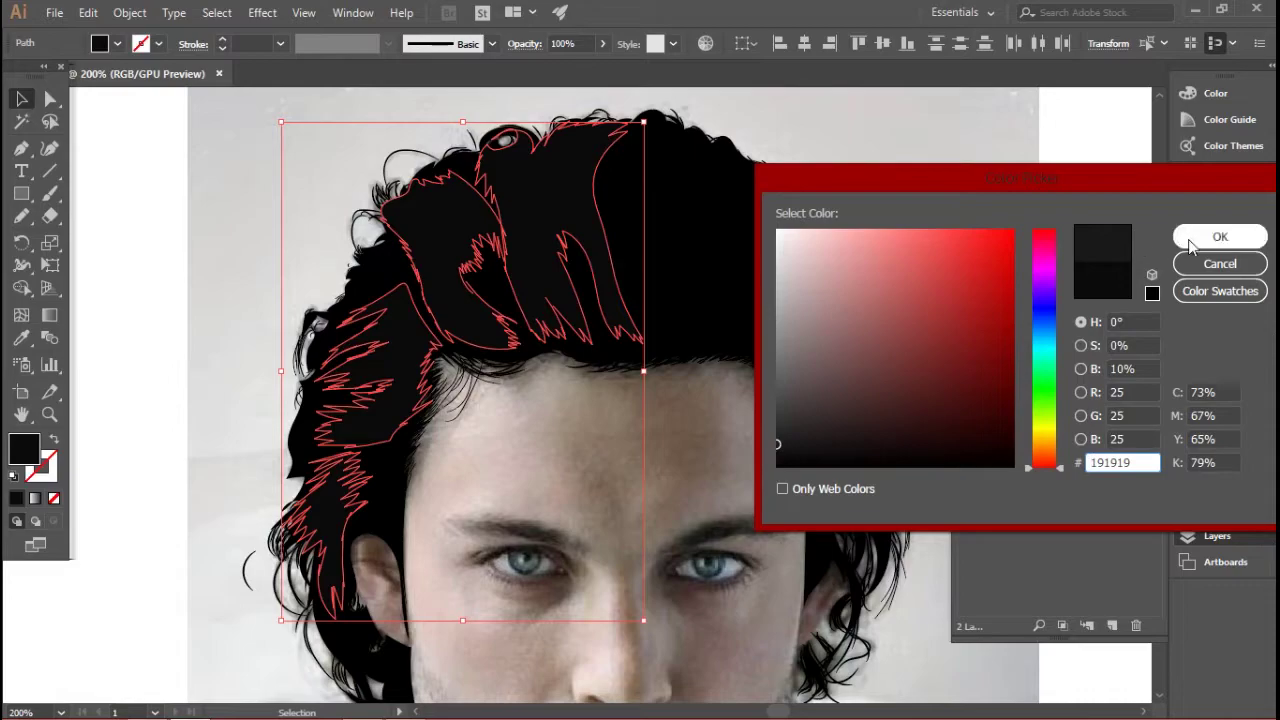
left_click(1220, 237)
left_click(1068, 216)
Step: Review the shaded hair with the Layer 1 photo in outline mode, and restore the photo's preview
scroll(690, 308, "down", 1)
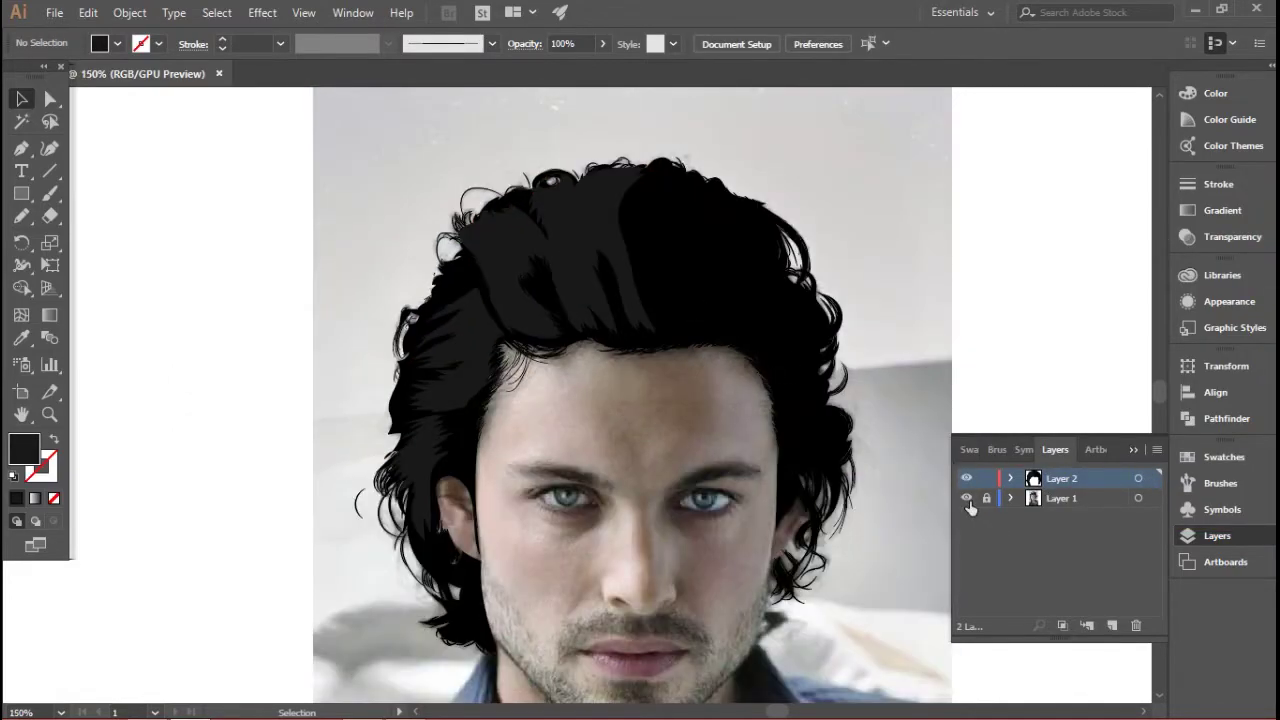
left_click(966, 498, "ctrl")
scroll(676, 250, "up", 2)
scroll(785, 381, "down", 1)
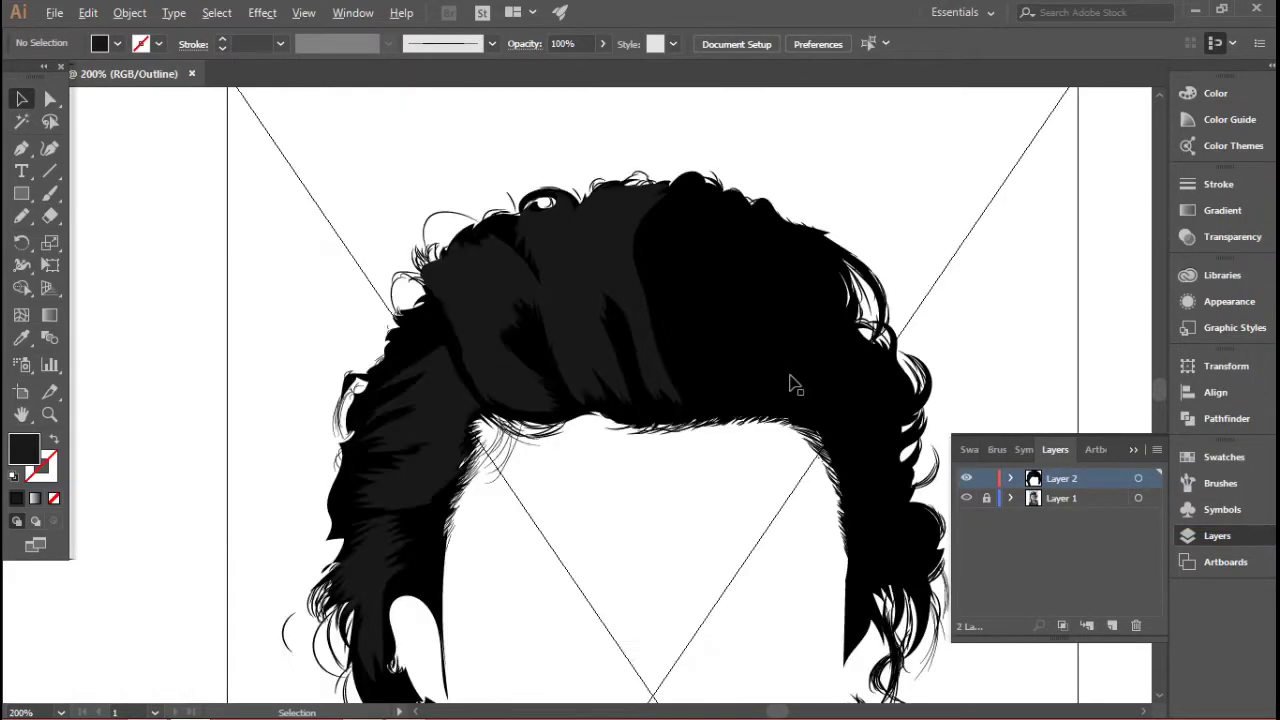
left_click(966, 498, "ctrl")
Step: With Layer 2 in outline mode, draw a Pencil shade shape following the large swept curl at the top of the hair
left_click(966, 478, "ctrl")
scroll(805, 338, "up", 2)
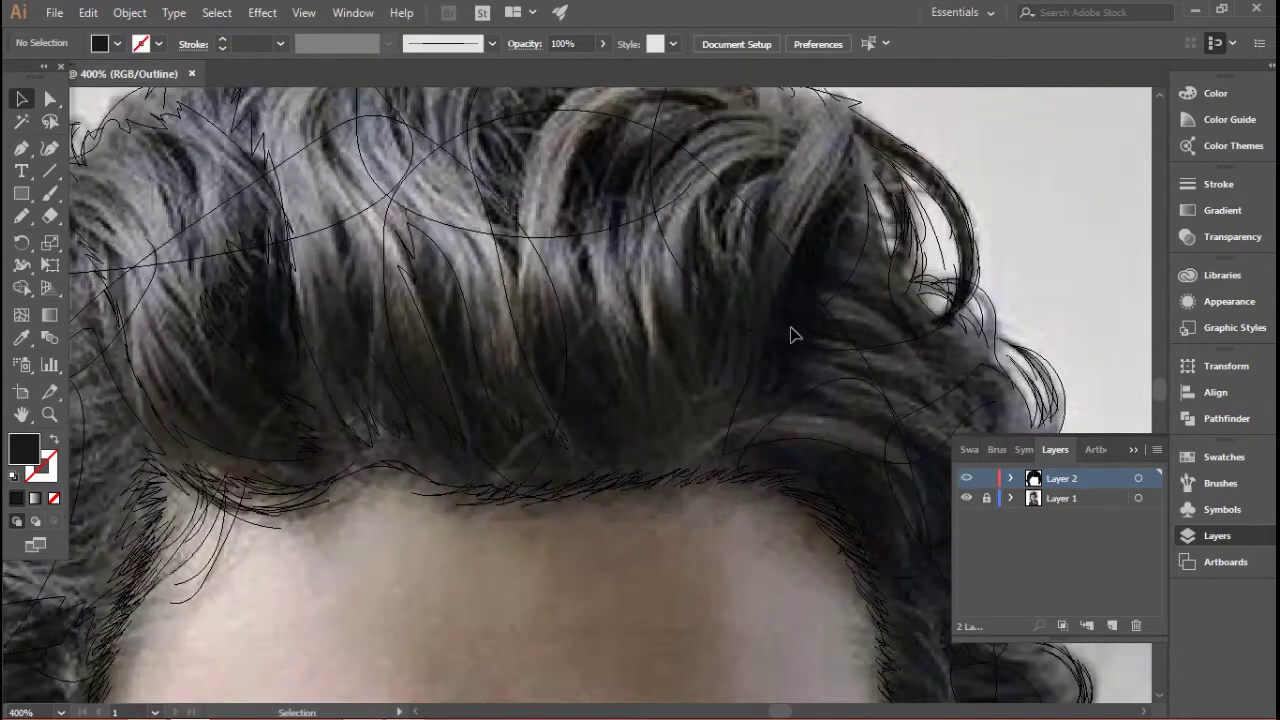
left_click(21, 215)
scroll(714, 349, "up", 3)
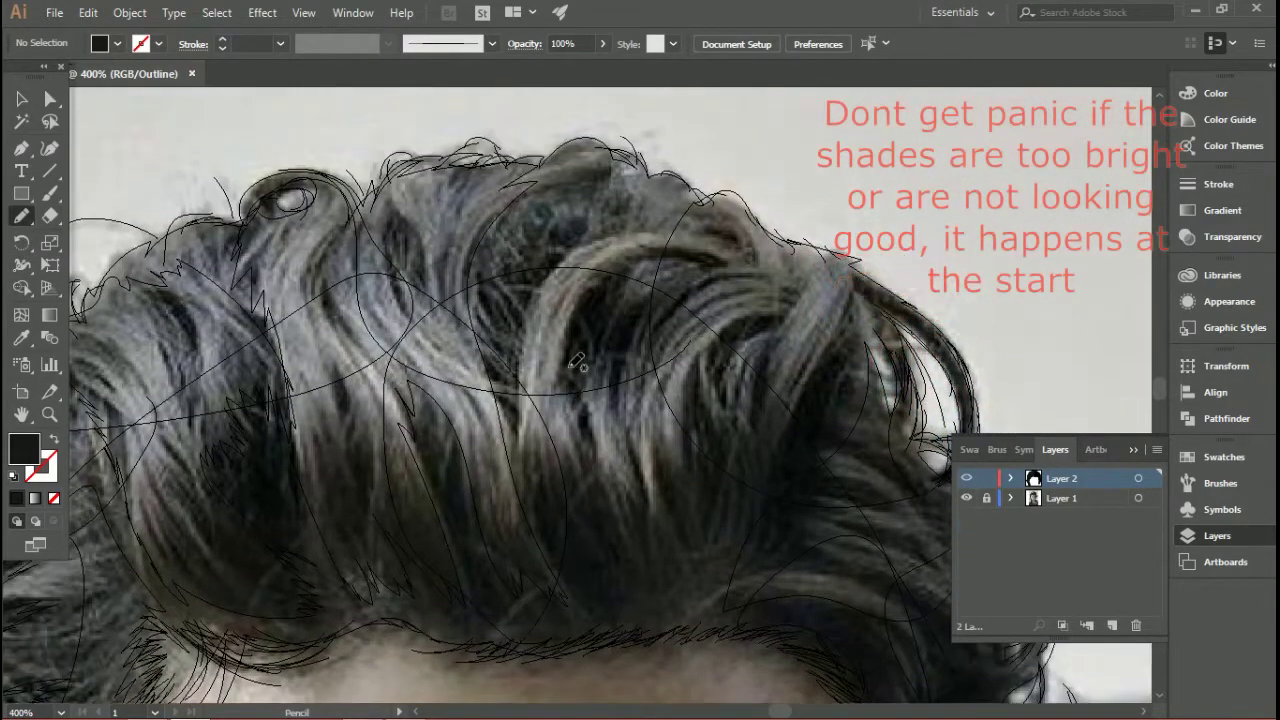
mouse_move(511, 421)
left_mouse_down()
mouse_move(494, 355)
mouse_move(513, 302)
mouse_move(516, 357)
mouse_move(589, 249)
mouse_move(705, 240)
mouse_move(736, 262)
mouse_move(667, 259)
mouse_move(579, 318)
mouse_move(729, 267)
mouse_move(787, 298)
mouse_move(757, 322)
mouse_move(714, 324)
left_mouse_up()
mouse_move(680, 408)
left_mouse_down()
mouse_move(668, 464)
mouse_move(695, 593)
mouse_move(661, 534)
mouse_move(666, 586)
mouse_move(618, 604)
mouse_move(574, 546)
mouse_move(591, 608)
mouse_move(519, 560)
mouse_move(517, 421)
left_mouse_up()
Step: Draw zigzag shade shapes over the swept-back lock and adjoining waves on the photo's upper right side
scroll(724, 408, "right", 2)
mouse_move(652, 562)
left_mouse_down()
mouse_move(632, 458)
mouse_move(674, 362)
left_mouse_up()
mouse_move(787, 260)
left_mouse_down()
mouse_move(761, 347)
mouse_move(689, 460)
mouse_move(754, 401)
mouse_move(699, 467)
mouse_move(709, 570)
mouse_move(676, 580)
mouse_move(721, 577)
mouse_move(783, 612)
mouse_move(767, 590)
mouse_move(855, 684)
mouse_move(815, 640)
mouse_move(818, 654)
mouse_move(745, 612)
mouse_move(668, 605)
mouse_move(718, 594)
mouse_move(649, 591)
mouse_move(623, 606)
mouse_move(662, 548)
left_mouse_up()
mouse_move(758, 452)
left_mouse_down()
mouse_move(881, 529)
mouse_move(900, 502)
mouse_move(898, 526)
mouse_move(873, 540)
mouse_move(830, 530)
mouse_move(873, 576)
mouse_move(929, 584)
mouse_move(900, 608)
mouse_move(942, 613)
mouse_move(900, 632)
mouse_move(921, 637)
mouse_move(733, 570)
mouse_move(808, 578)
mouse_move(746, 552)
mouse_move(797, 550)
mouse_move(737, 528)
mouse_move(800, 546)
mouse_move(736, 506)
mouse_move(796, 520)
mouse_move(731, 497)
mouse_move(828, 521)
mouse_move(748, 469)
mouse_move(778, 477)
mouse_move(756, 446)
mouse_move(786, 420)
left_mouse_up()
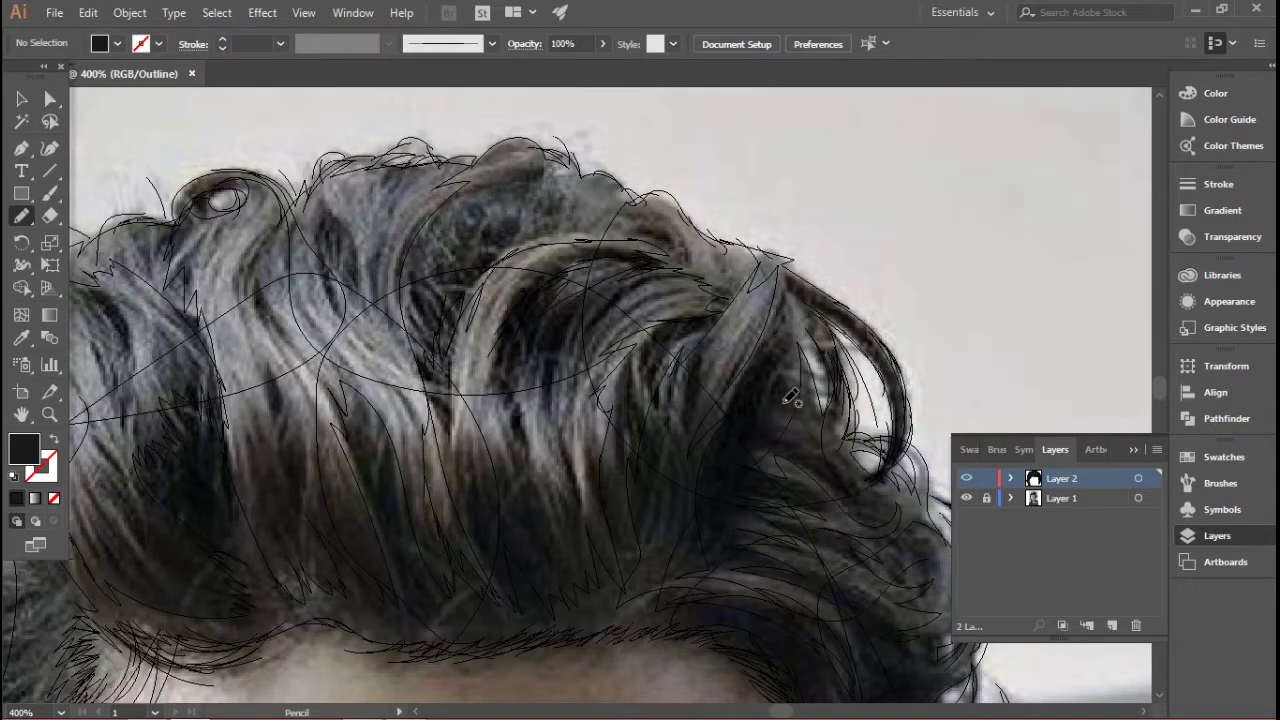
mouse_move(810, 366)
left_mouse_down()
mouse_move(860, 464)
mouse_move(742, 407)
mouse_move(800, 393)
left_mouse_up()
Step: Draw narrow shade shapes following the side curls above the ear on the photo's right side
scroll(823, 400, "down", 10)
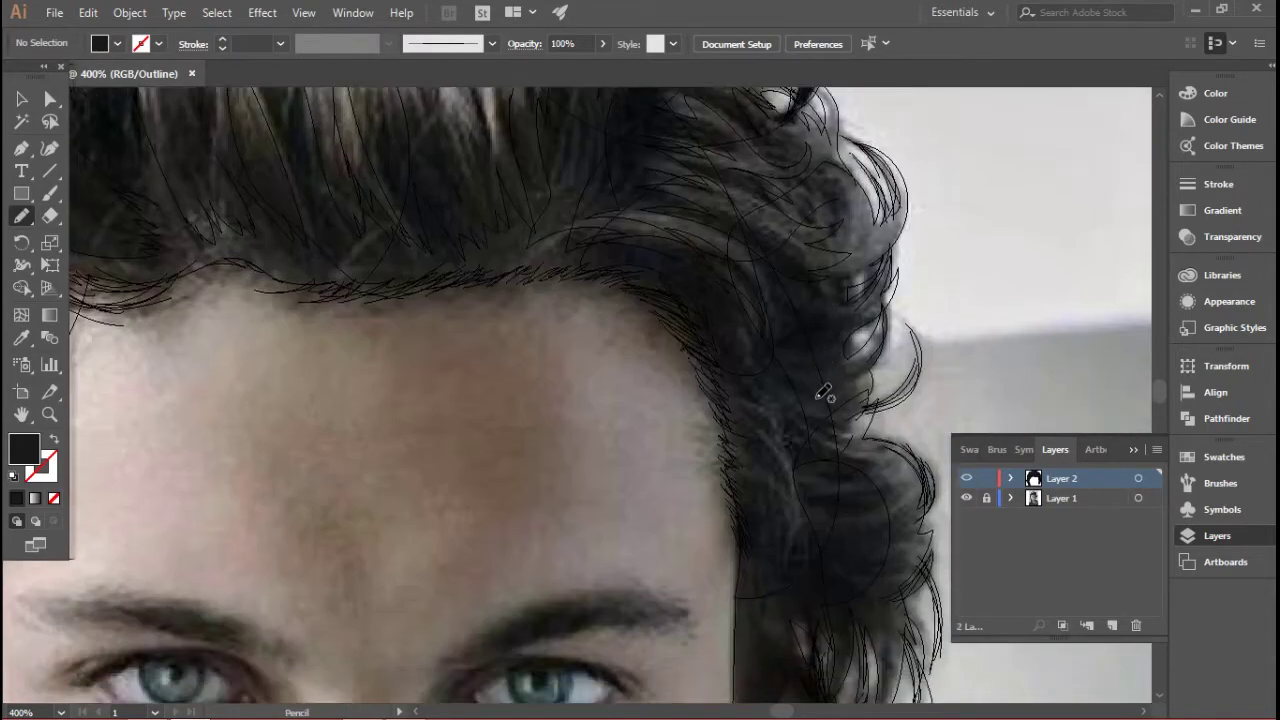
scroll(823, 393, "down", 3)
scroll(826, 393, "right", 3)
mouse_move(682, 335)
left_mouse_down()
mouse_move(759, 348)
mouse_move(752, 396)
mouse_move(680, 342)
mouse_move(687, 461)
mouse_move(628, 304)
left_mouse_up()
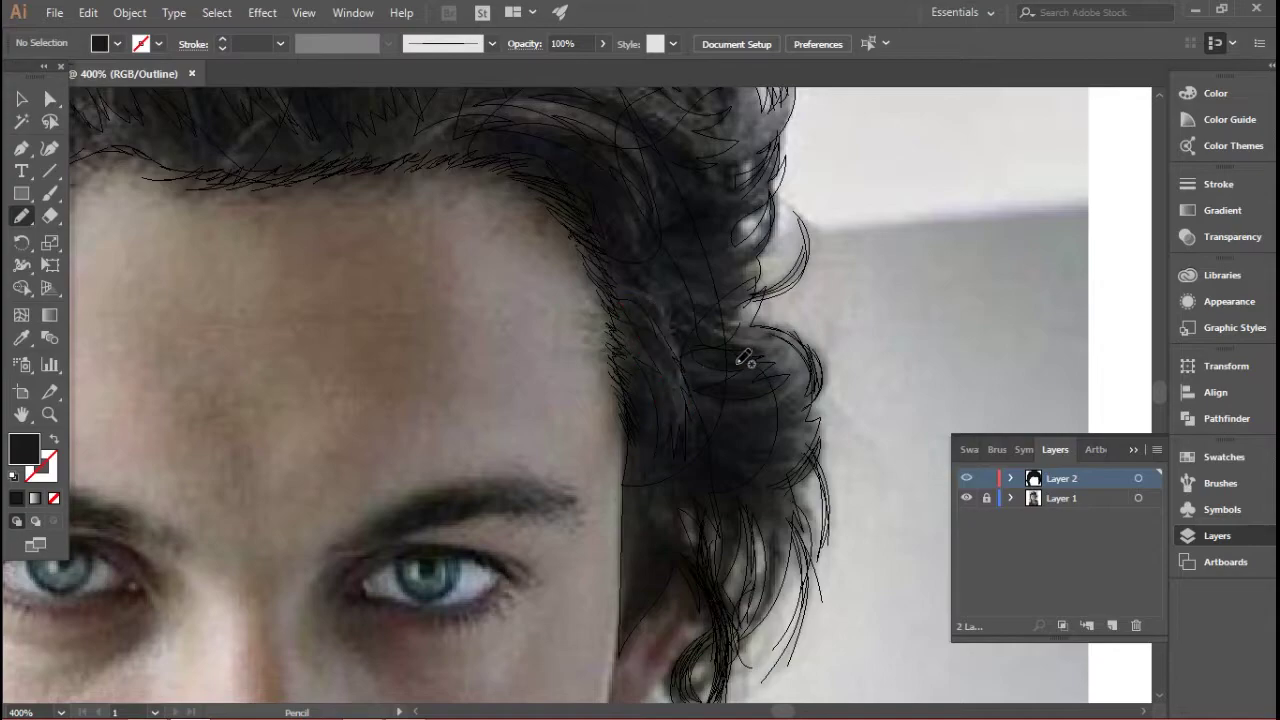
Step: Draw pointed shade shapes over the lower hair beneath the ear on the photo's left side
scroll(745, 358, "down", 4)
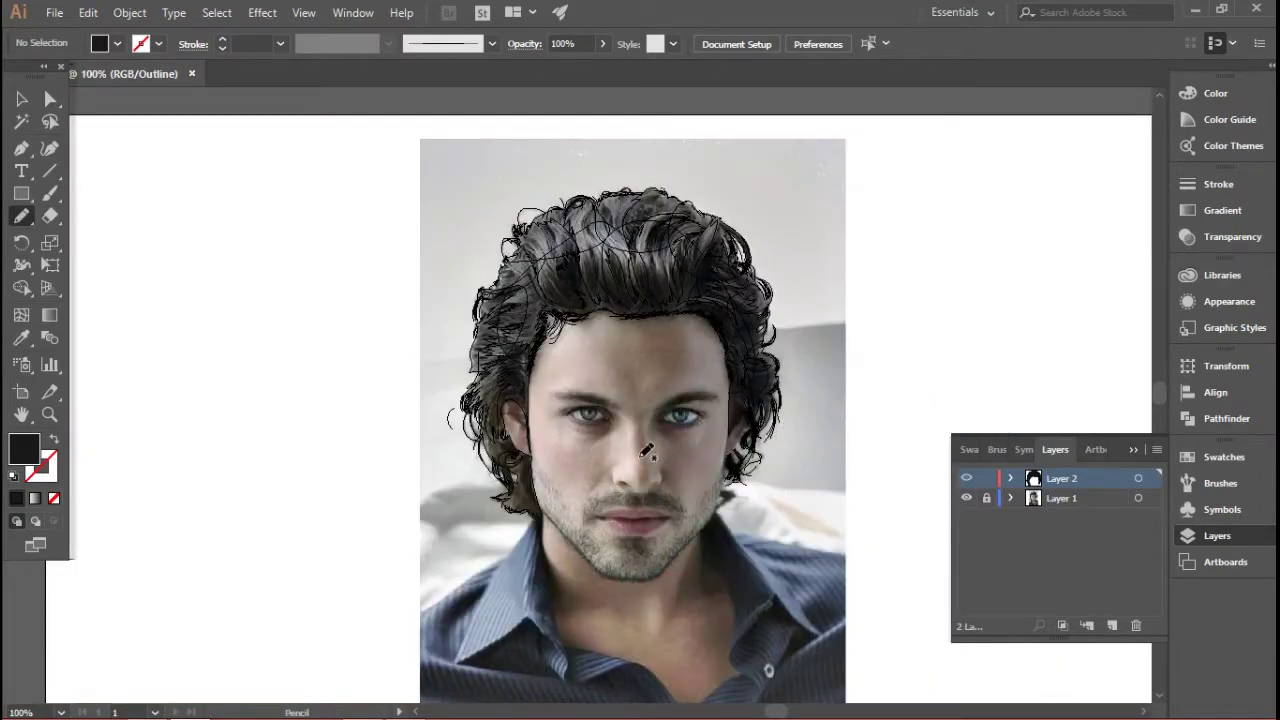
scroll(514, 461, "up", 4)
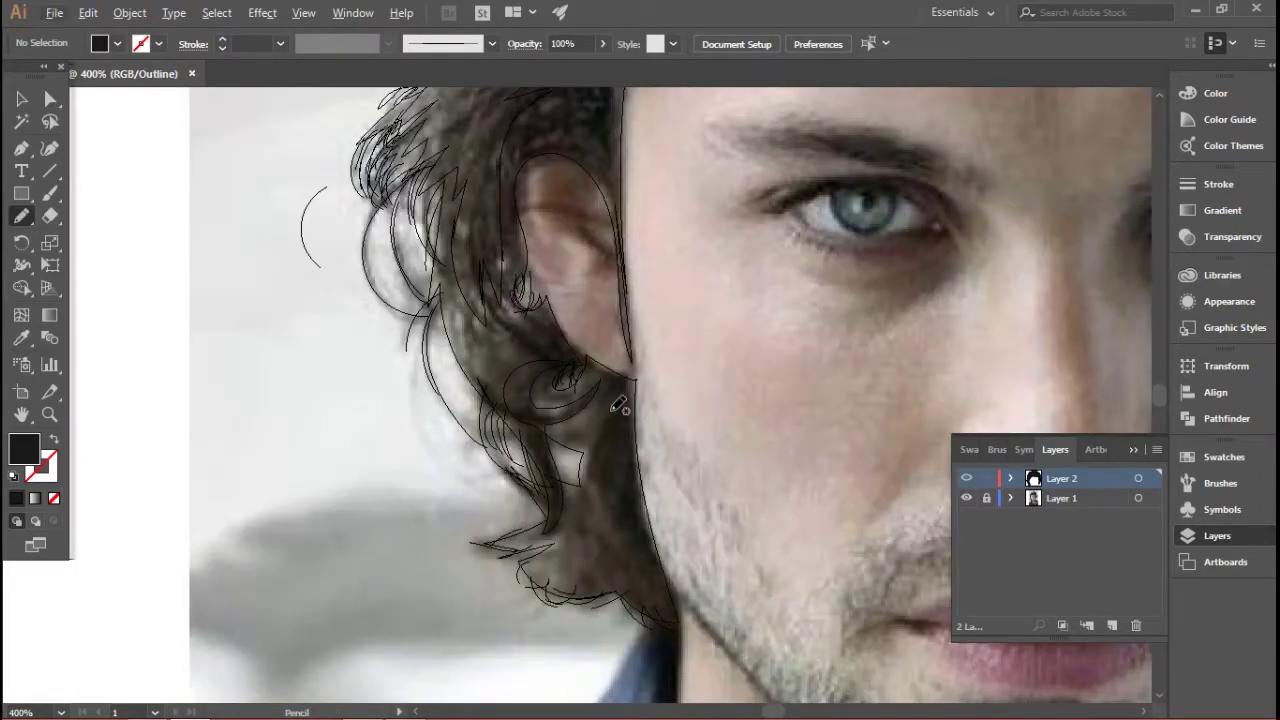
mouse_move(616, 402)
left_mouse_down()
mouse_move(614, 491)
mouse_move(650, 566)
mouse_move(620, 570)
mouse_move(520, 535)
mouse_move(596, 490)
mouse_move(604, 424)
mouse_move(553, 418)
left_mouse_up()
left_click_drag(638, 370, 640, 388)
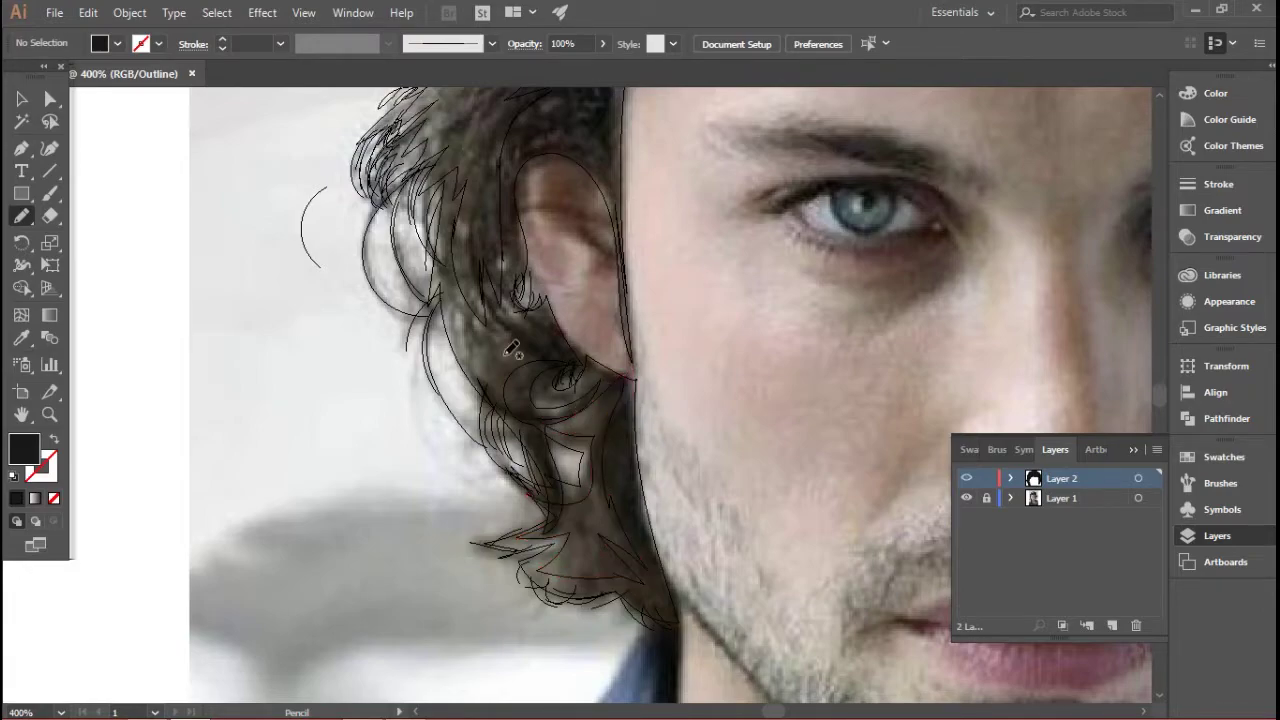
Step: Preview the shaded artwork and examine the whole hair against the photo
scroll(836, 459, "up", 2)
key("ctrl+y")
key("ctrl+1")
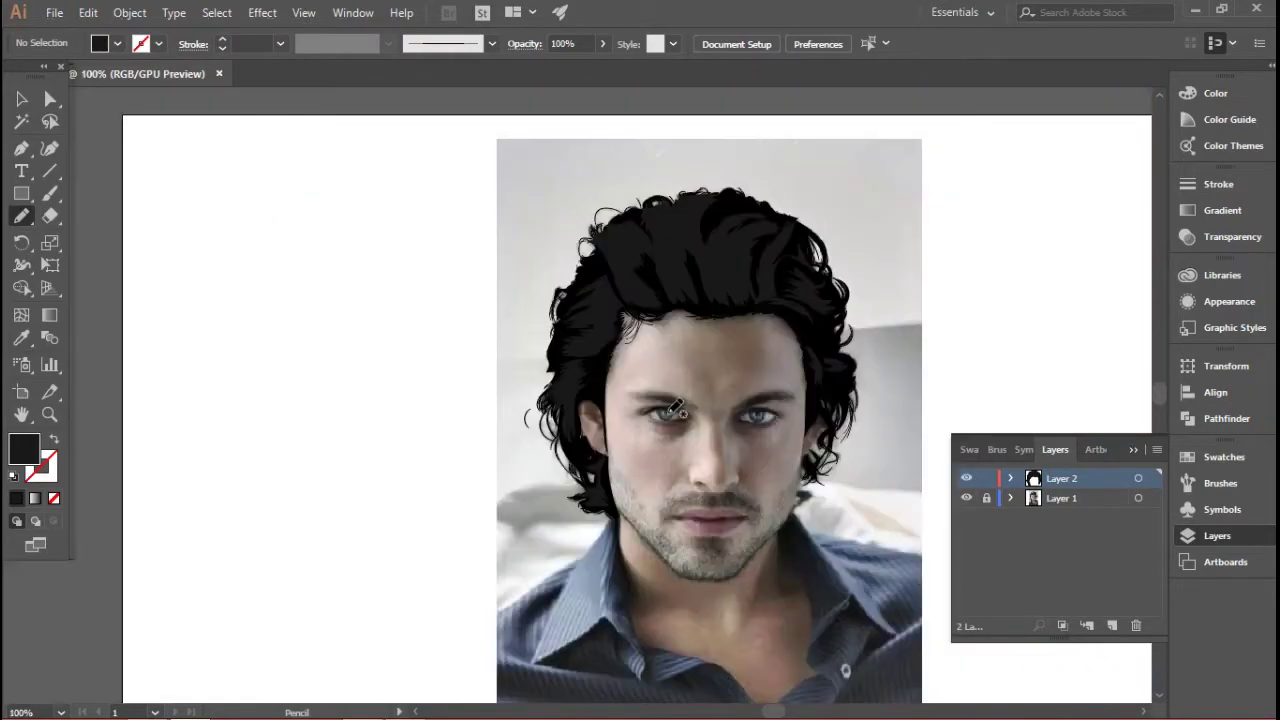
scroll(575, 478, "up", 4)
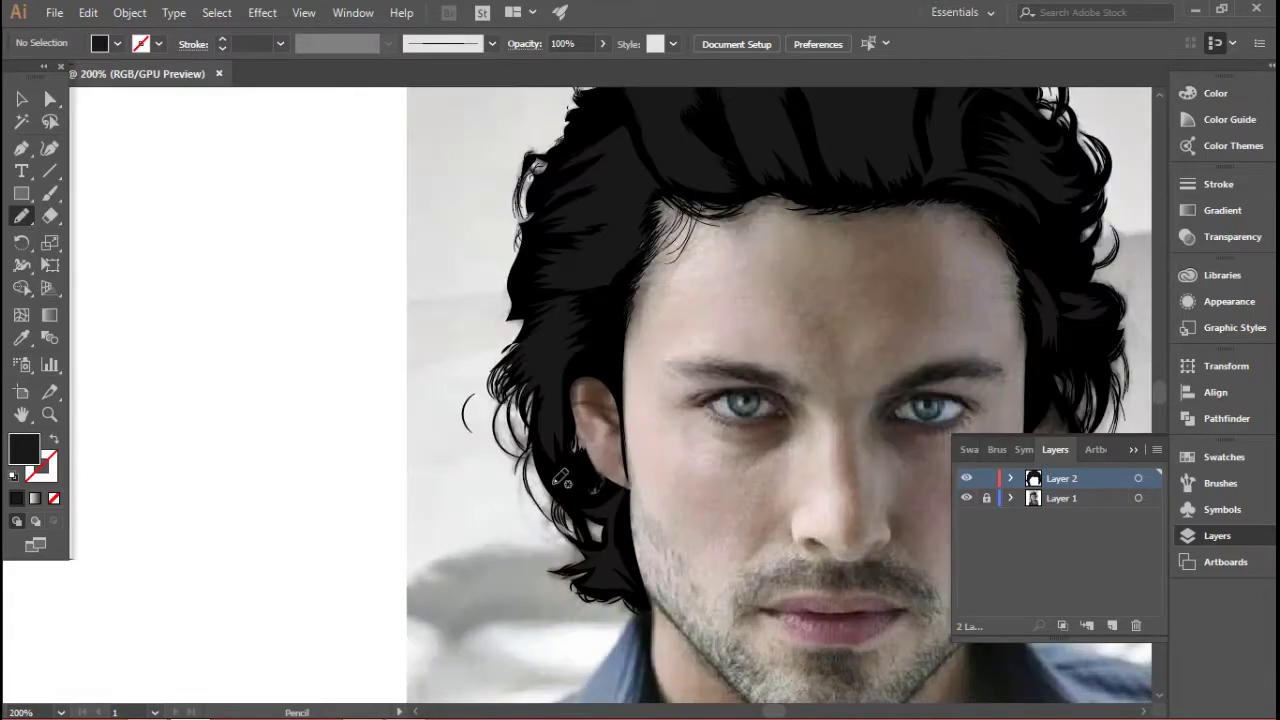
Step: Draw shade shapes over the lower curl beside the ear on the photo's left side and inside the dark wave at the crown's peak
mouse_move(535, 459)
left_mouse_down()
mouse_move(586, 506)
mouse_move(568, 445)
mouse_move(580, 465)
left_mouse_up()
scroll(678, 372, "up", 5)
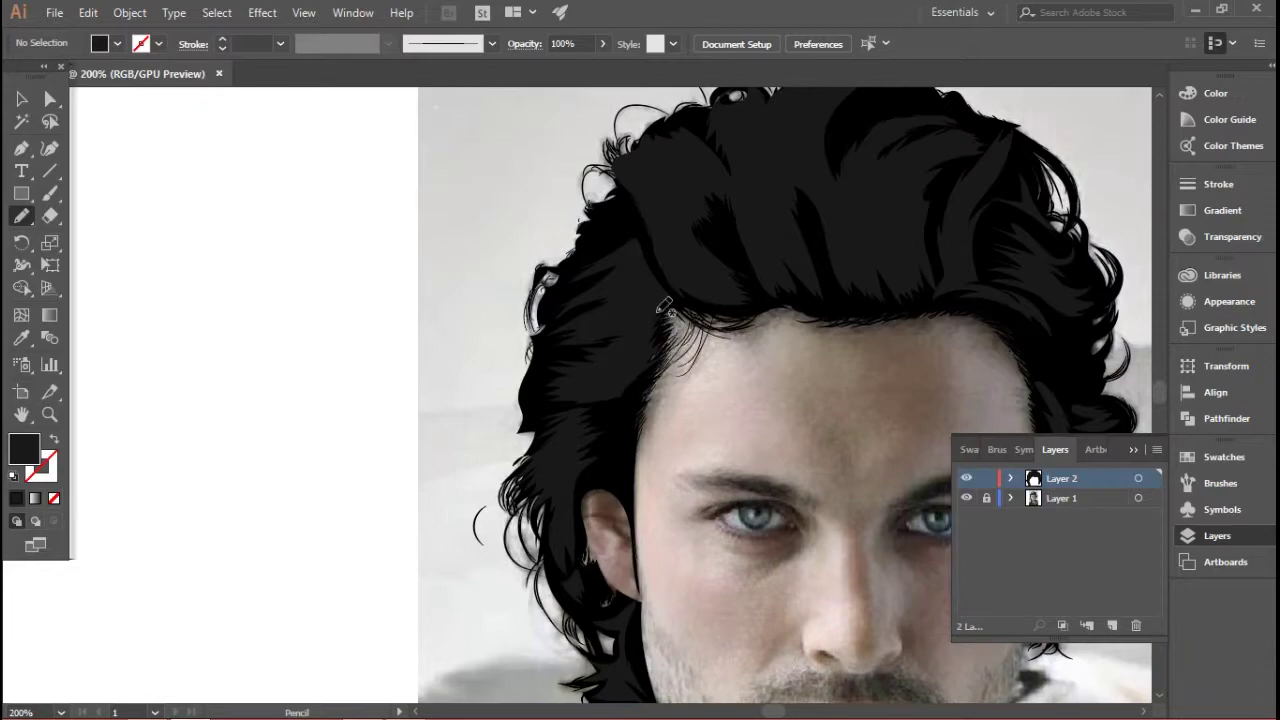
scroll(651, 300, "right", 3)
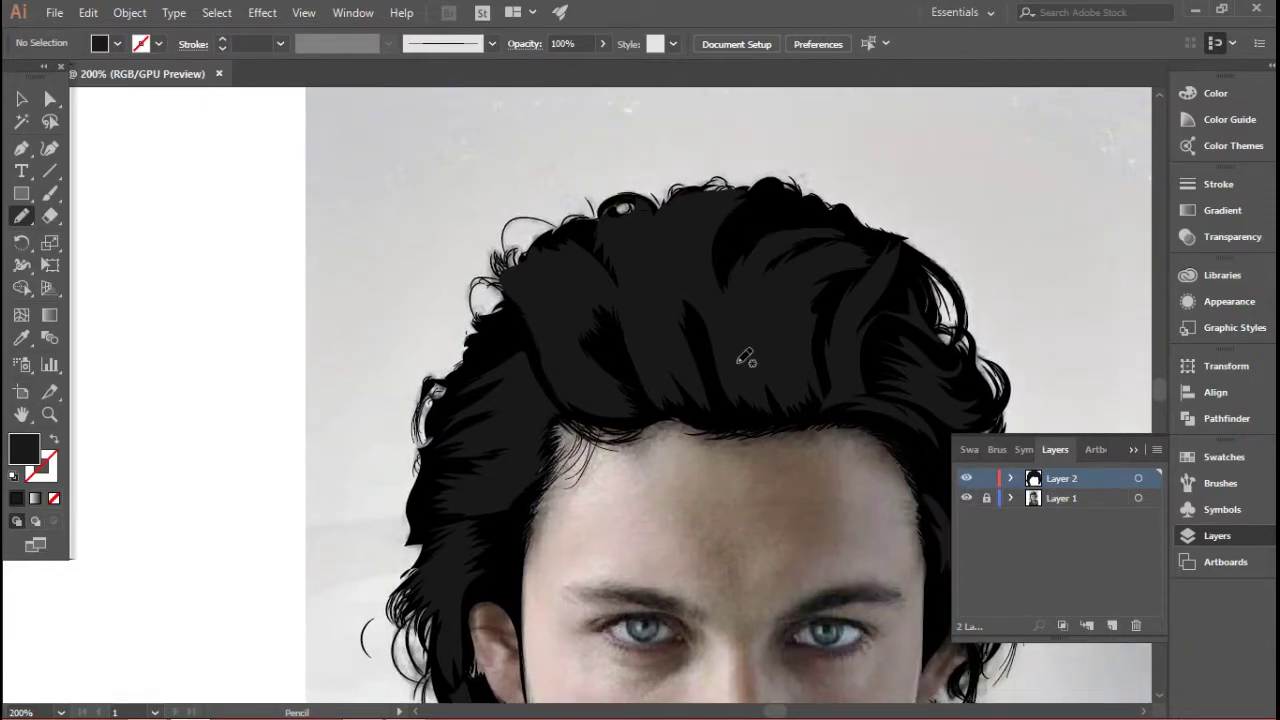
scroll(774, 217, "up", 3)
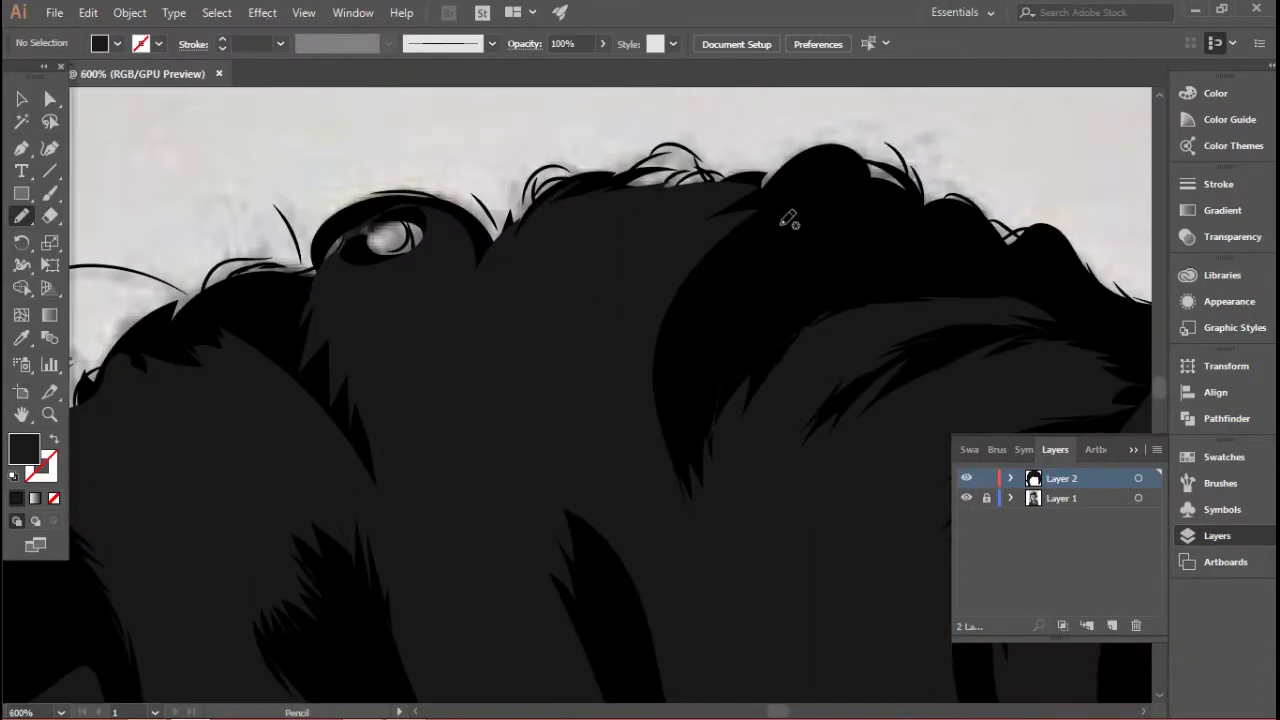
mouse_move(713, 292)
left_mouse_down()
mouse_move(821, 191)
mouse_move(820, 222)
left_mouse_up()
mouse_move(828, 174)
left_mouse_down()
mouse_move(869, 224)
mouse_move(888, 203)
mouse_move(919, 218)
mouse_move(957, 207)
mouse_move(977, 238)
mouse_move(1048, 252)
mouse_move(1059, 283)
mouse_move(1029, 270)
mouse_move(885, 294)
mouse_move(947, 260)
mouse_move(806, 289)
mouse_move(723, 366)
mouse_move(727, 338)
mouse_move(689, 390)
mouse_move(716, 333)
left_mouse_up()
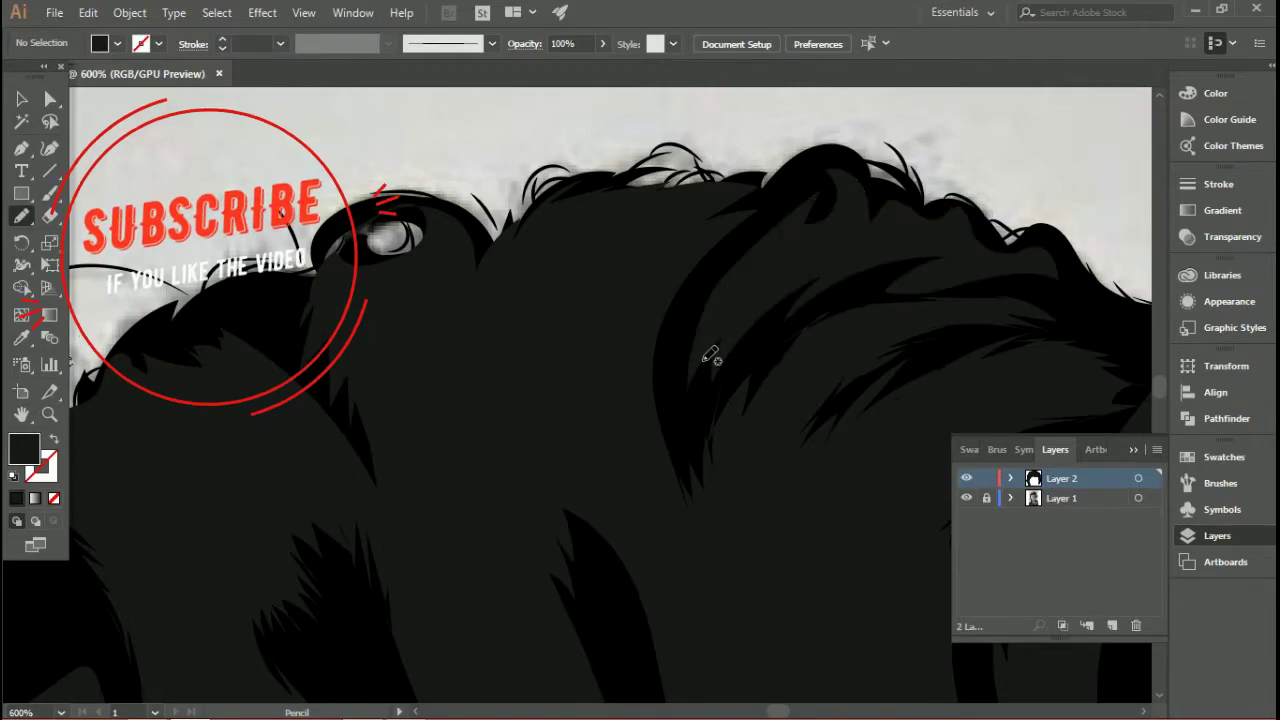
Step: Draw a pointed shade shape in the dark area beside the swept-back lock on the photo's upper right side
scroll(650, 395, "down", 4)
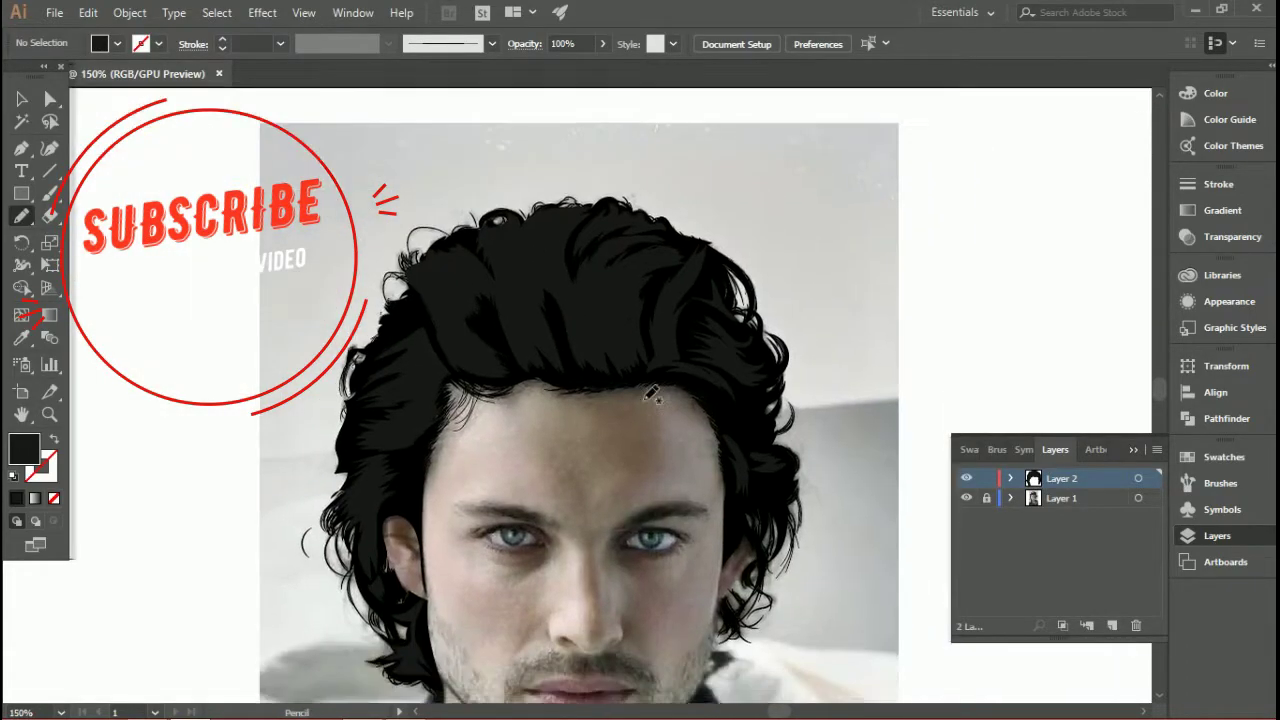
scroll(650, 395, "up", 4)
mouse_move(672, 269)
left_mouse_down()
mouse_move(736, 275)
mouse_move(709, 296)
mouse_move(756, 294)
left_mouse_up()
mouse_move(748, 358)
left_mouse_down()
mouse_move(762, 427)
mouse_move(730, 477)
mouse_move(642, 393)
mouse_move(656, 393)
mouse_move(595, 306)
mouse_move(667, 332)
mouse_move(672, 270)
left_mouse_up()
Step: Compare the hair artwork with the photo by viewing Layer 2 as outlines, hidden, and in full preview
key("ctrl+1")
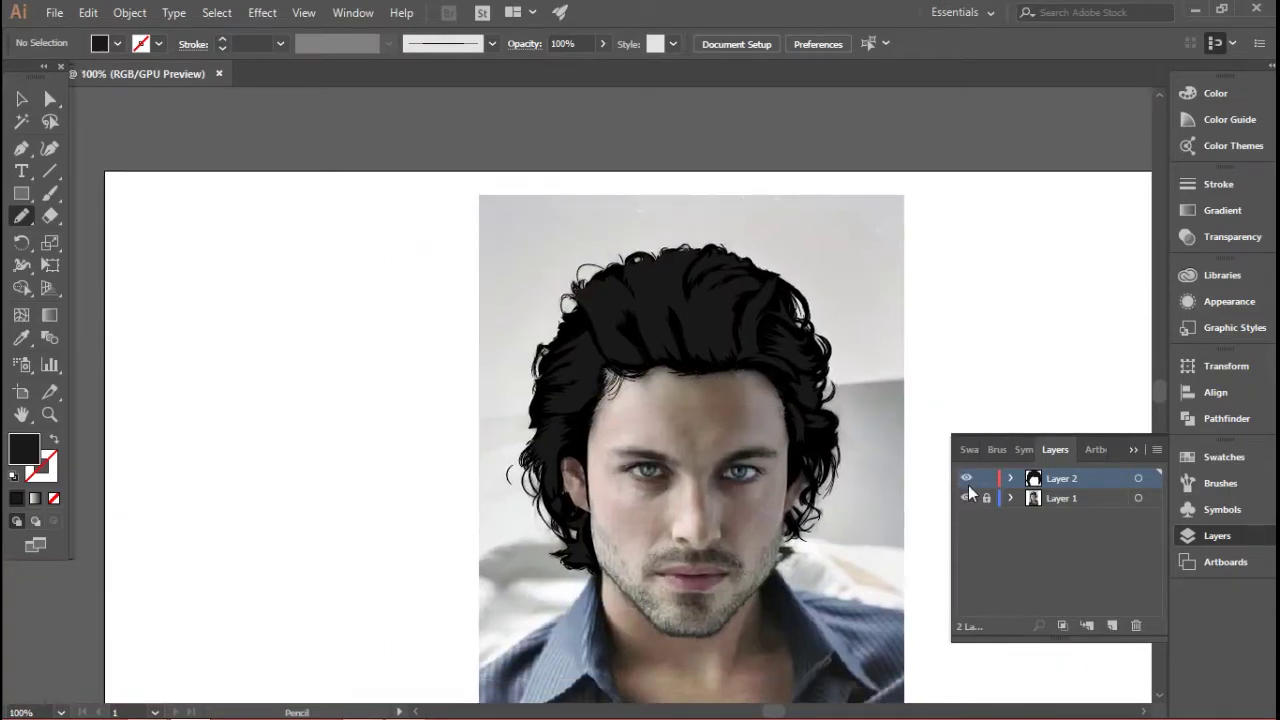
left_click(965, 478, "ctrl")
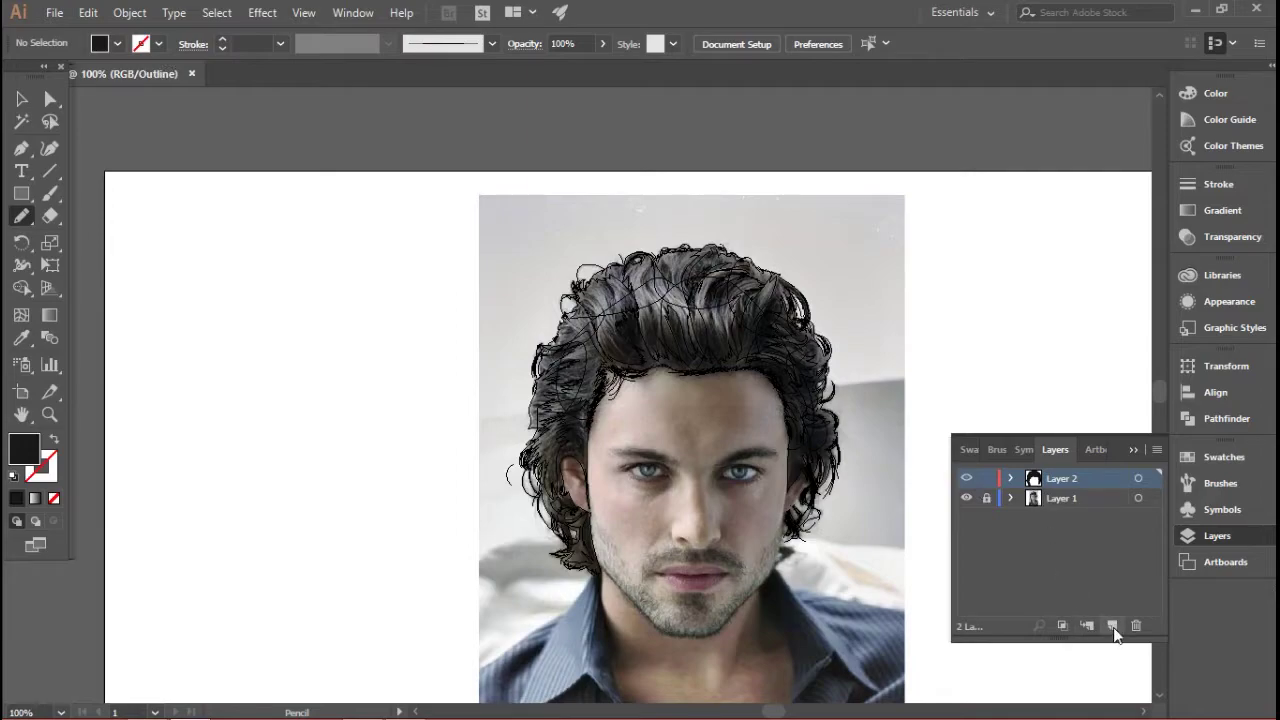
left_click(965, 479)
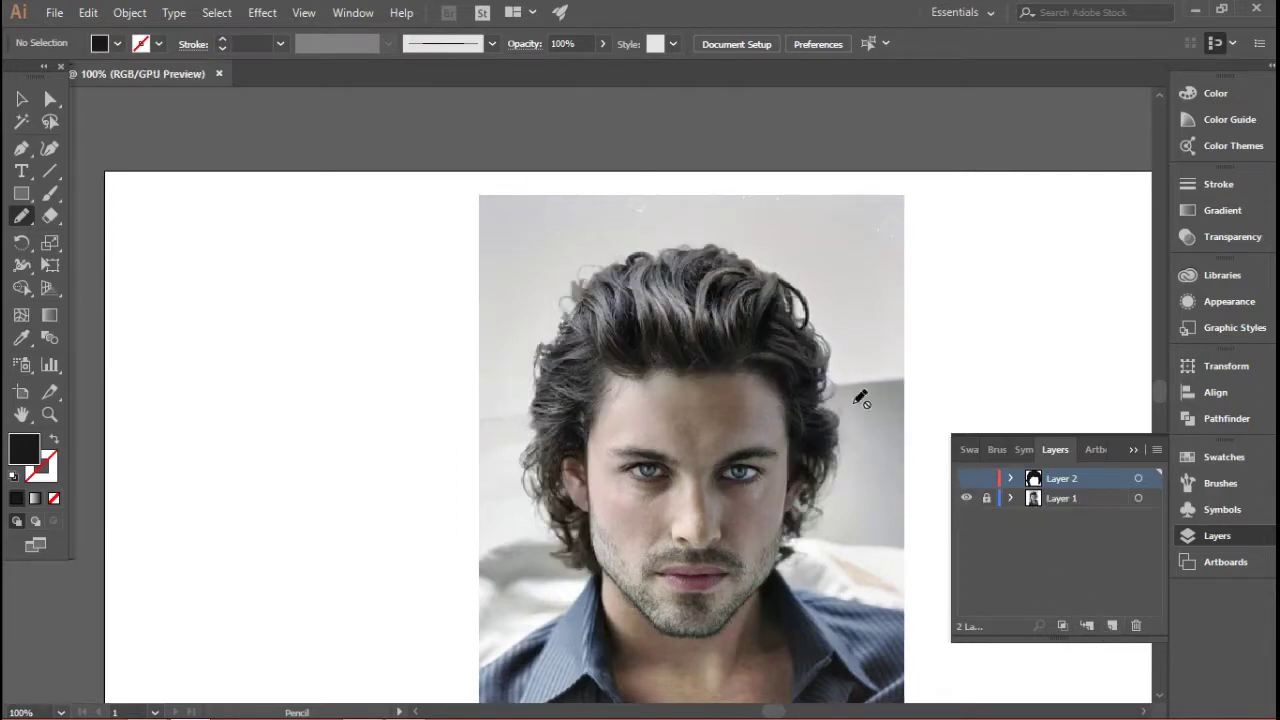
left_click(967, 479)
left_click(968, 479, "ctrl")
scroll(735, 363, "up", 3)
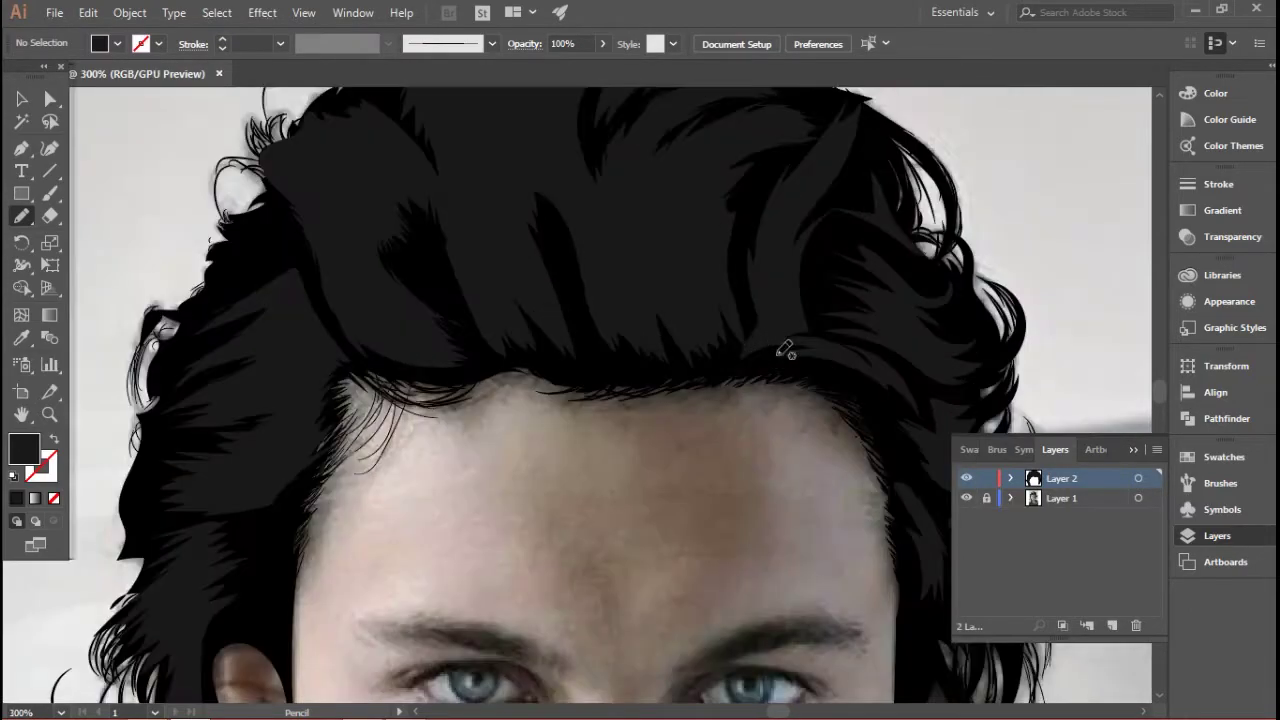
Step: Select the large shade shapes across the front and both sides of the hair and set their fill color to #111111
scroll(652, 331, "down", 1)
left_click(22, 101)
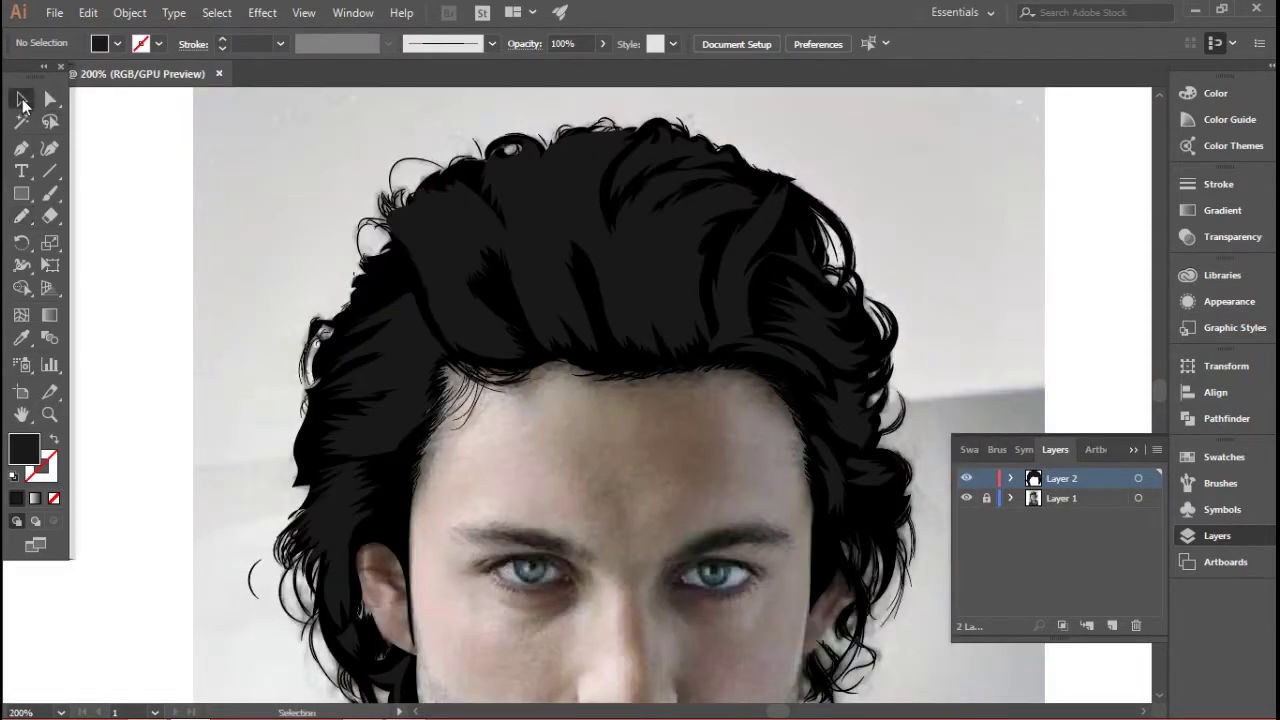
left_click(660, 285)
left_click(535, 276, "shift")
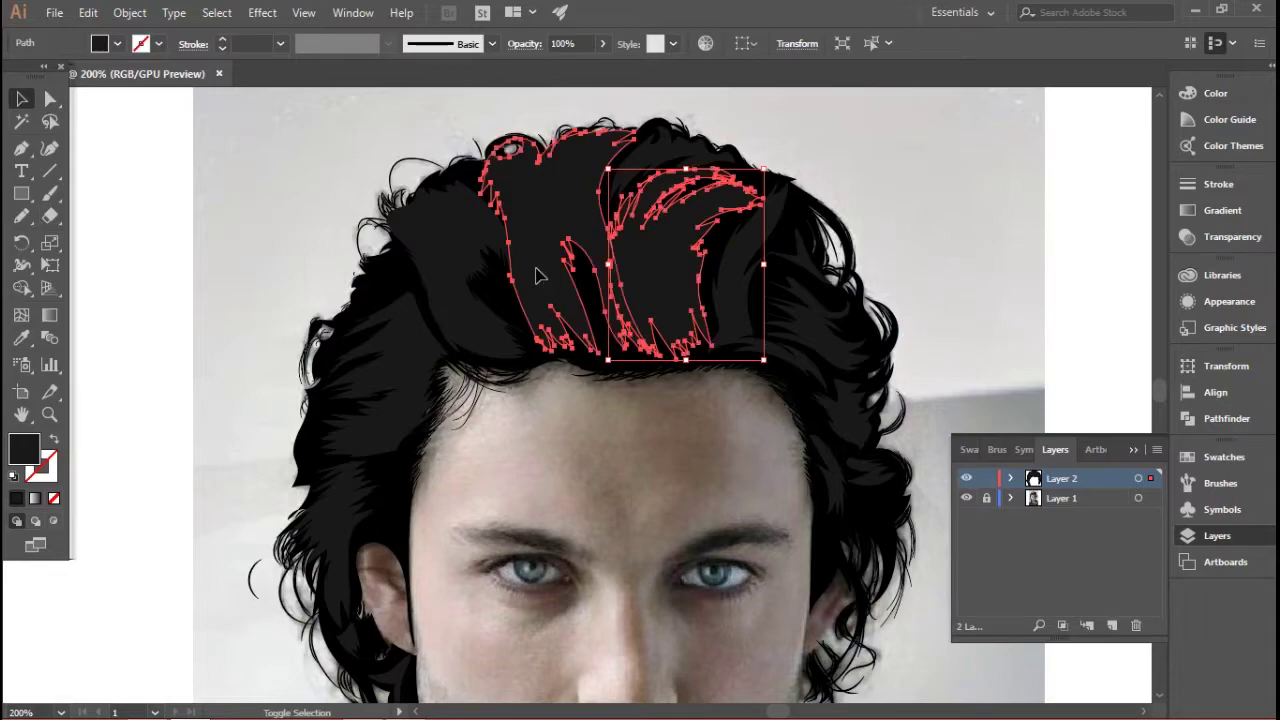
left_click(457, 289, "shift")
left_click(352, 520, "shift")
left_click(408, 676, "shift")
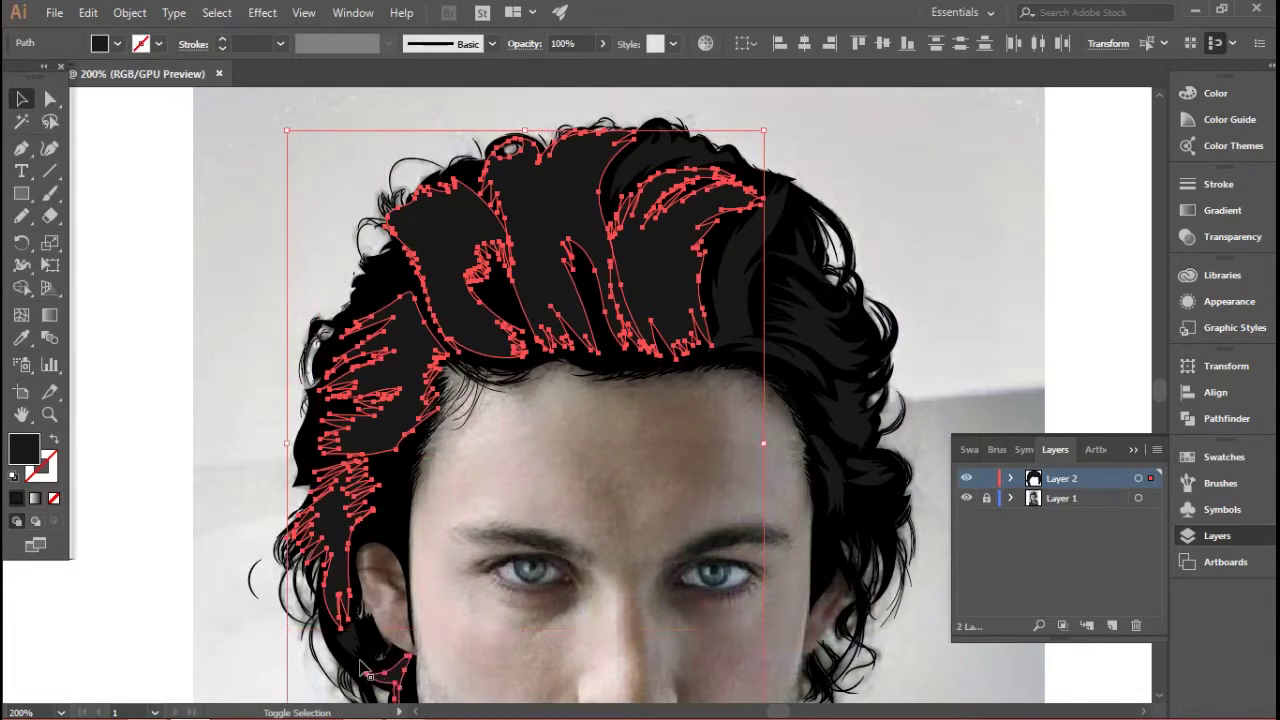
left_click(829, 487, "shift")
left_click(865, 471, "shift")
left_click(848, 398, "shift")
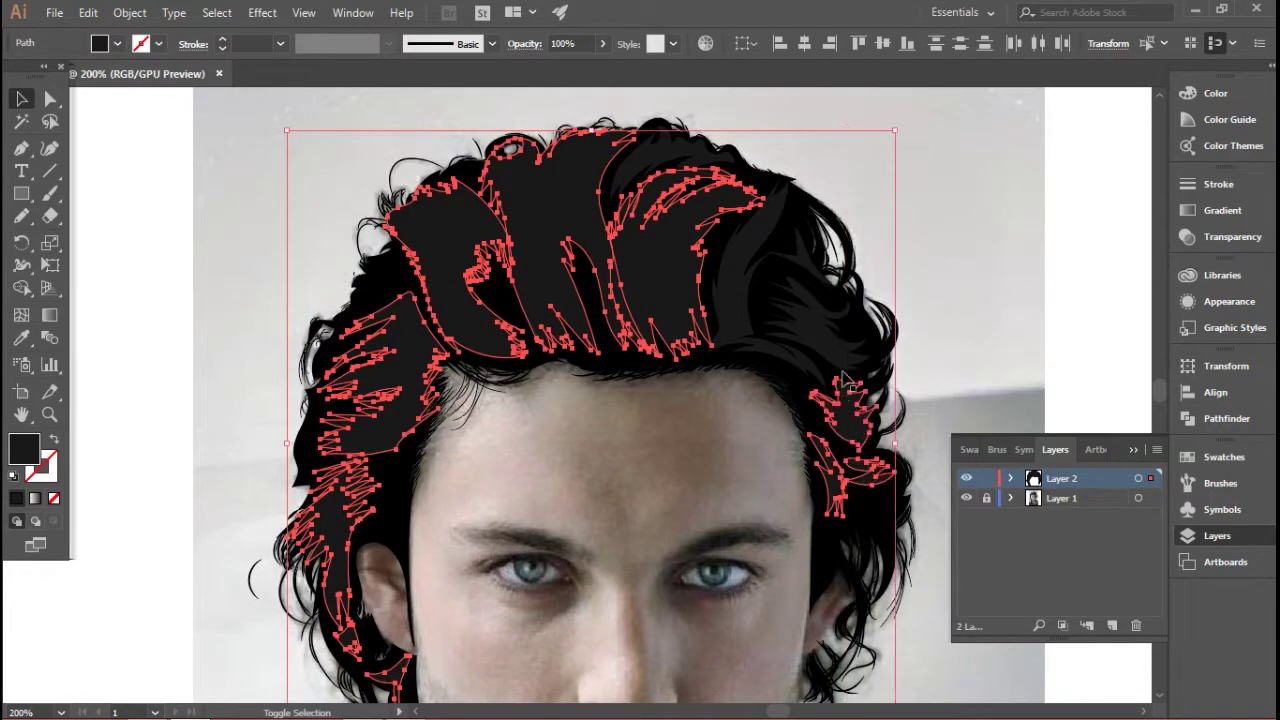
left_click(836, 344, "shift")
left_click(790, 356, "shift")
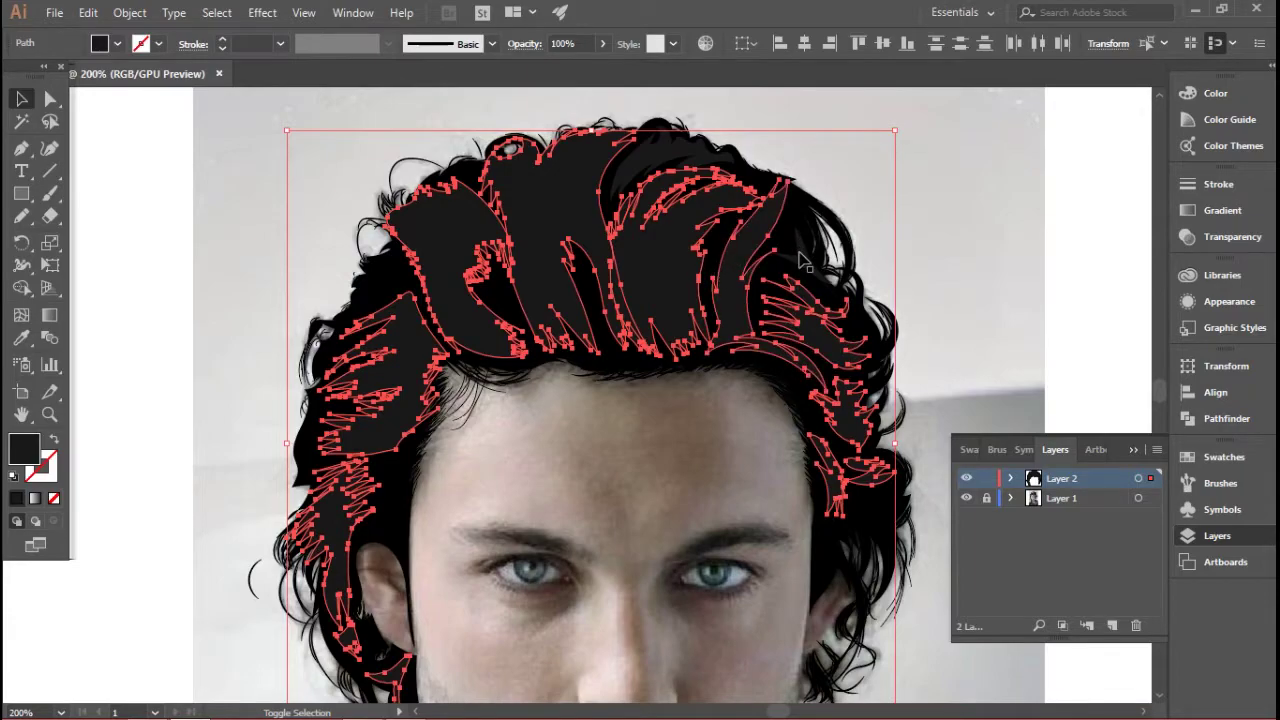
double_click(24, 449)
type("111111")
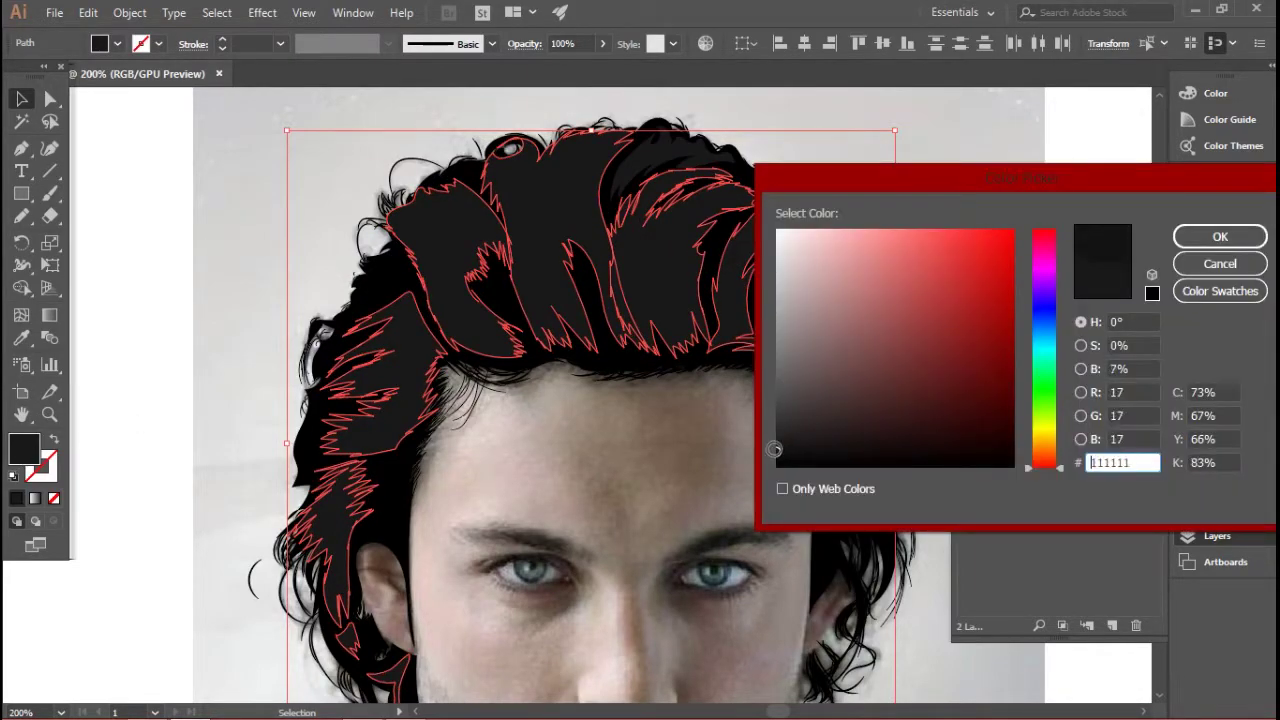
left_click(1220, 237)
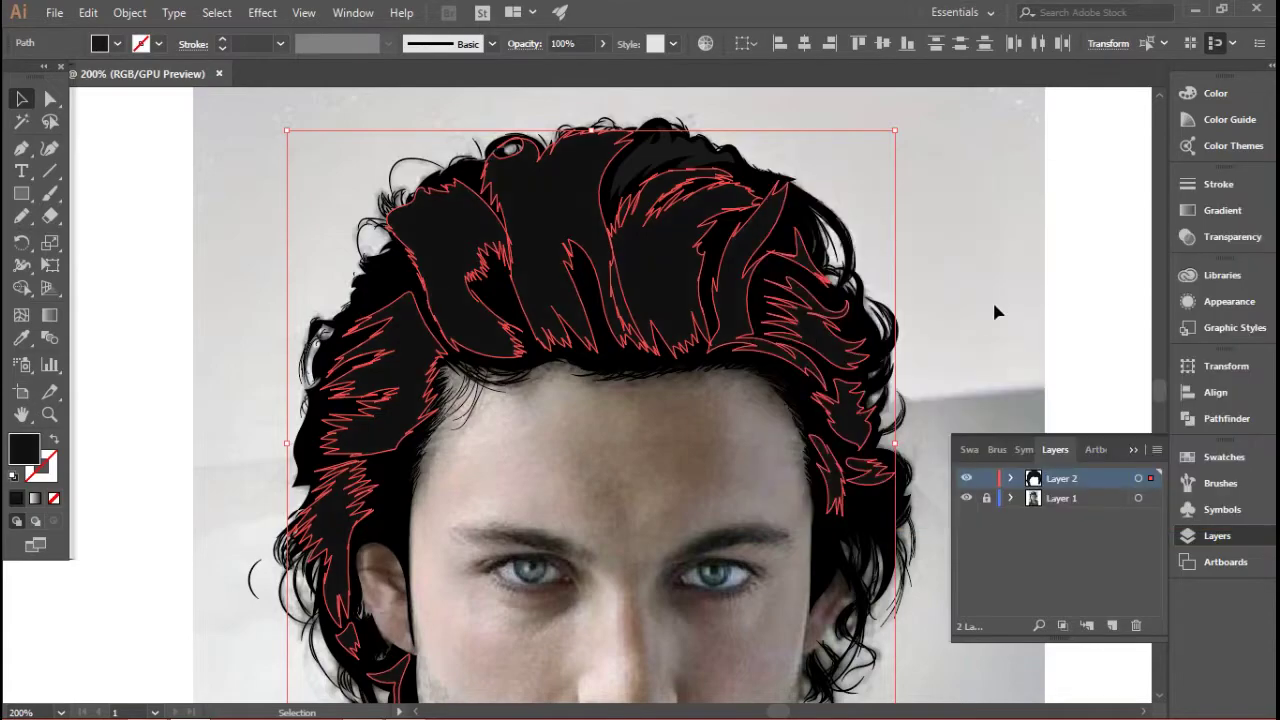
left_click(1035, 270)
Step: Match the crown wave's shade shape to the fill color of the darkened shade shapes with the Eyedropper
scroll(700, 285, "up", 1)
scroll(592, 236, "up", 2)
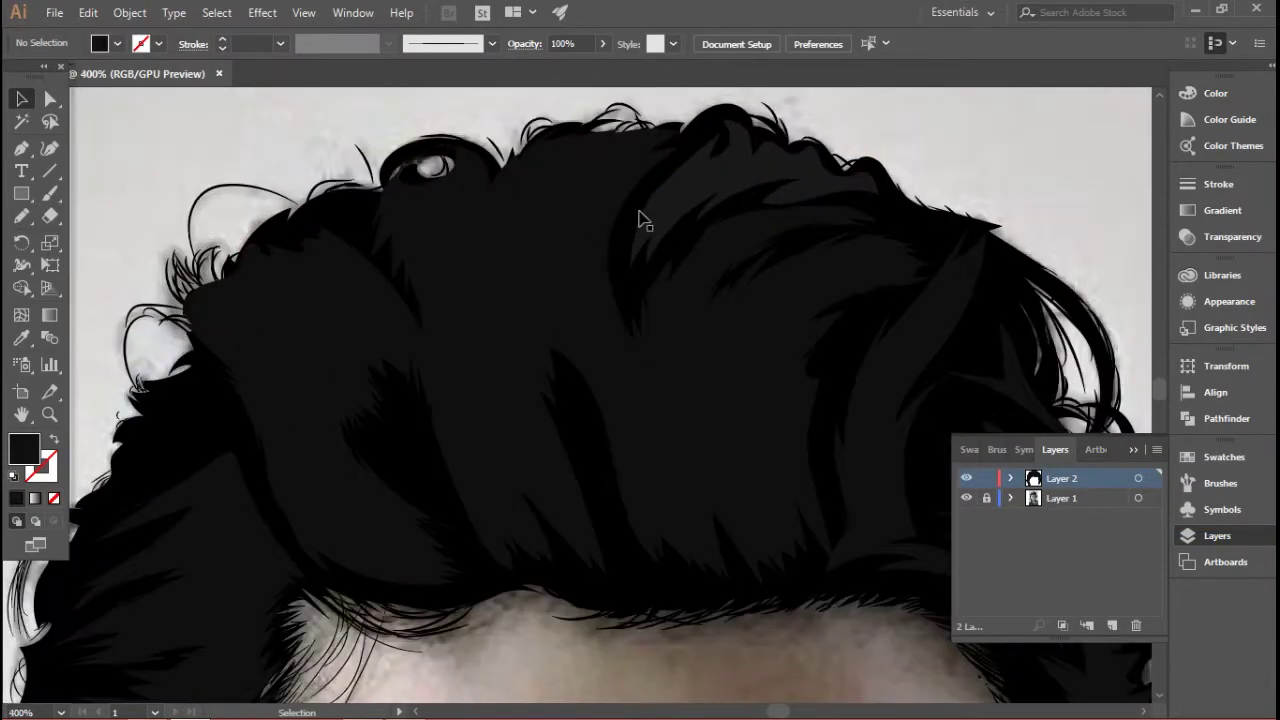
left_click(645, 220)
left_click(700, 185)
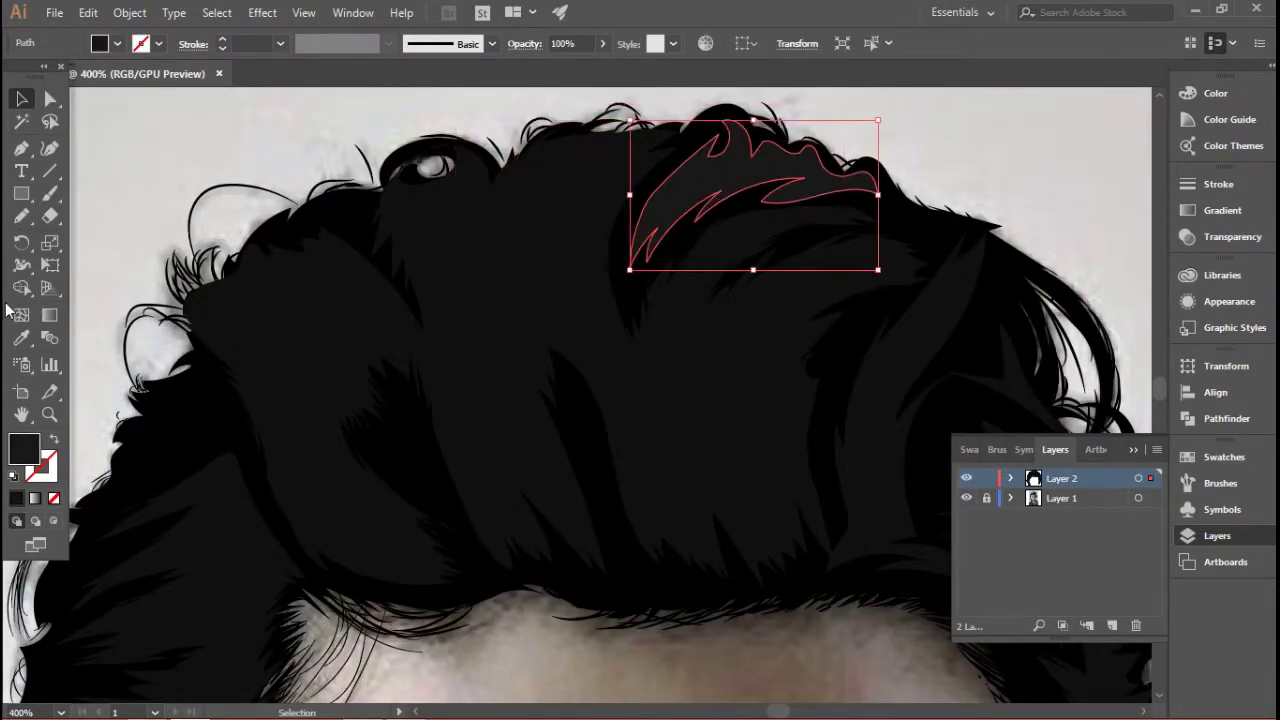
left_click(21, 337)
left_click(21, 99)
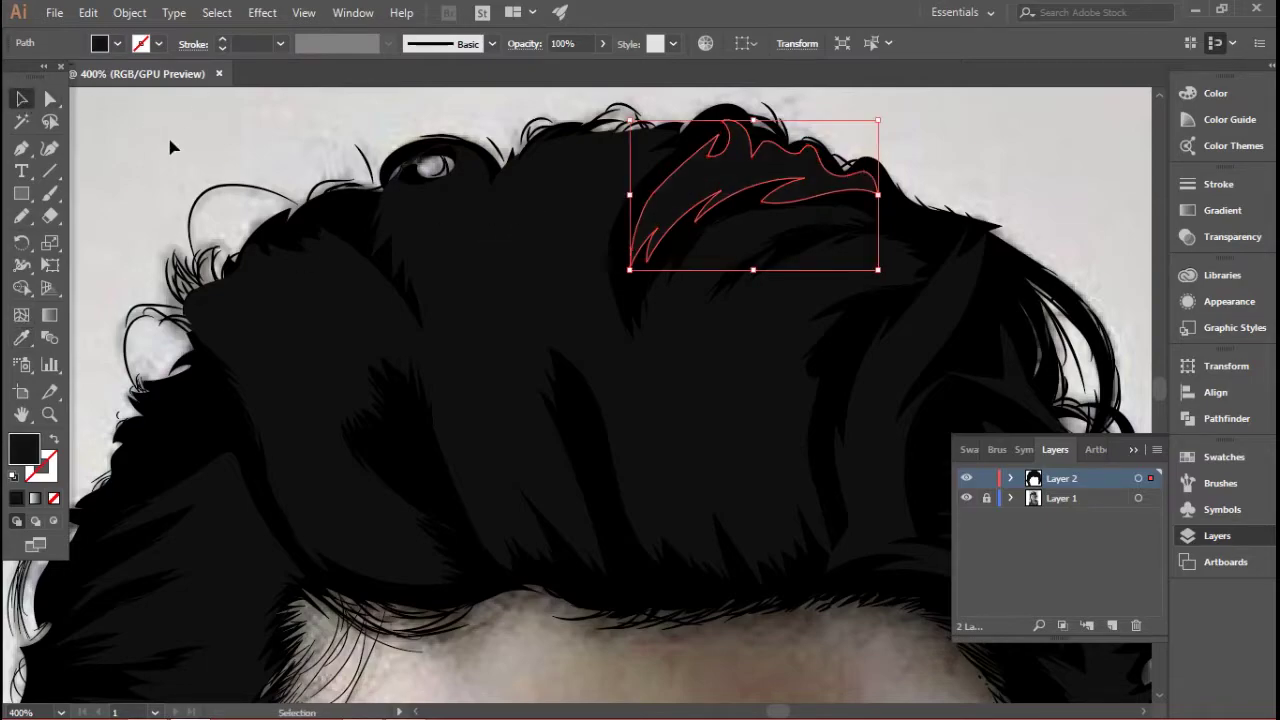
left_click(168, 136)
Step: Add a new layer above the locked Layer 2 and set the Pencil's fill color to #141414
left_click(1112, 625)
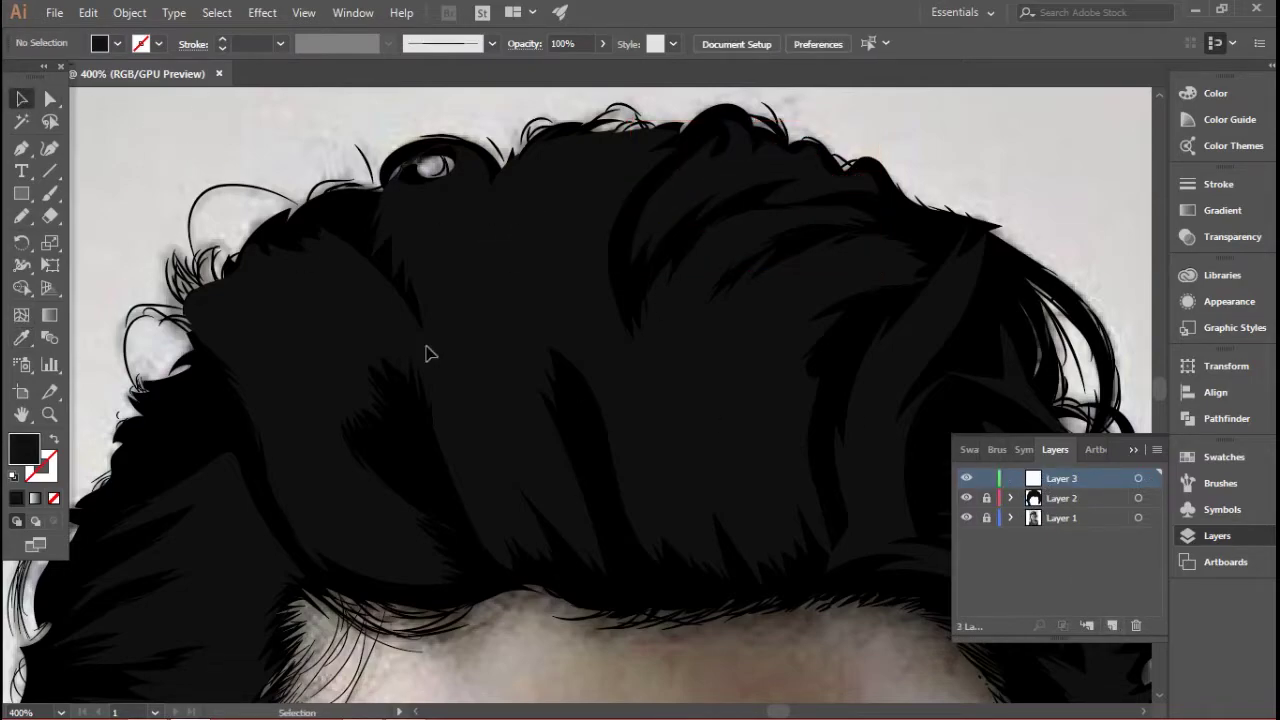
left_click(21, 216)
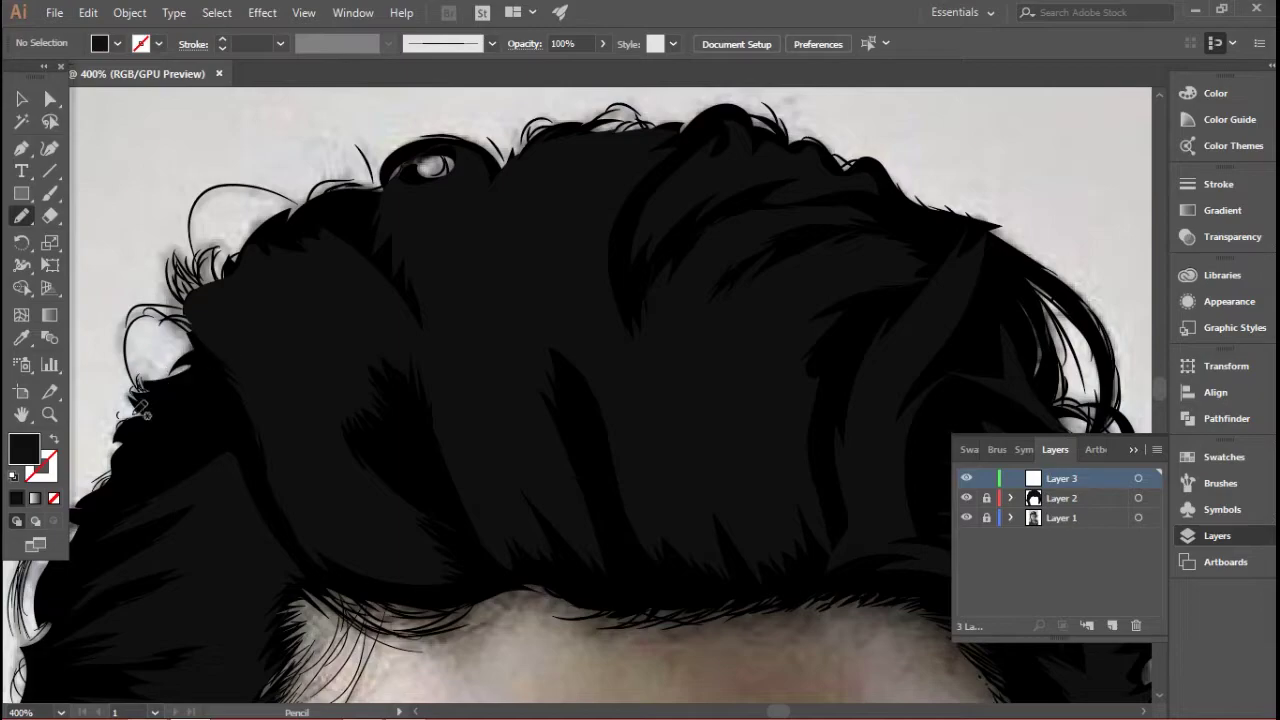
double_click(18, 455)
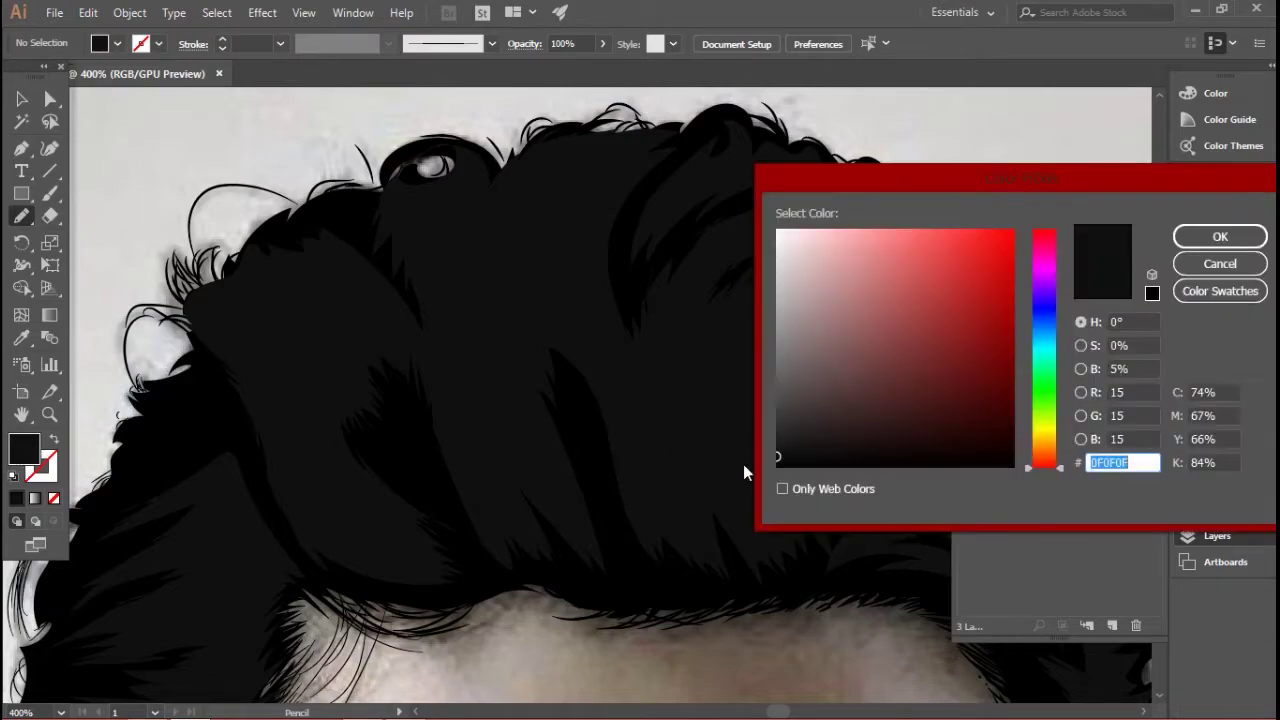
left_click_drag(779, 452, 774, 448)
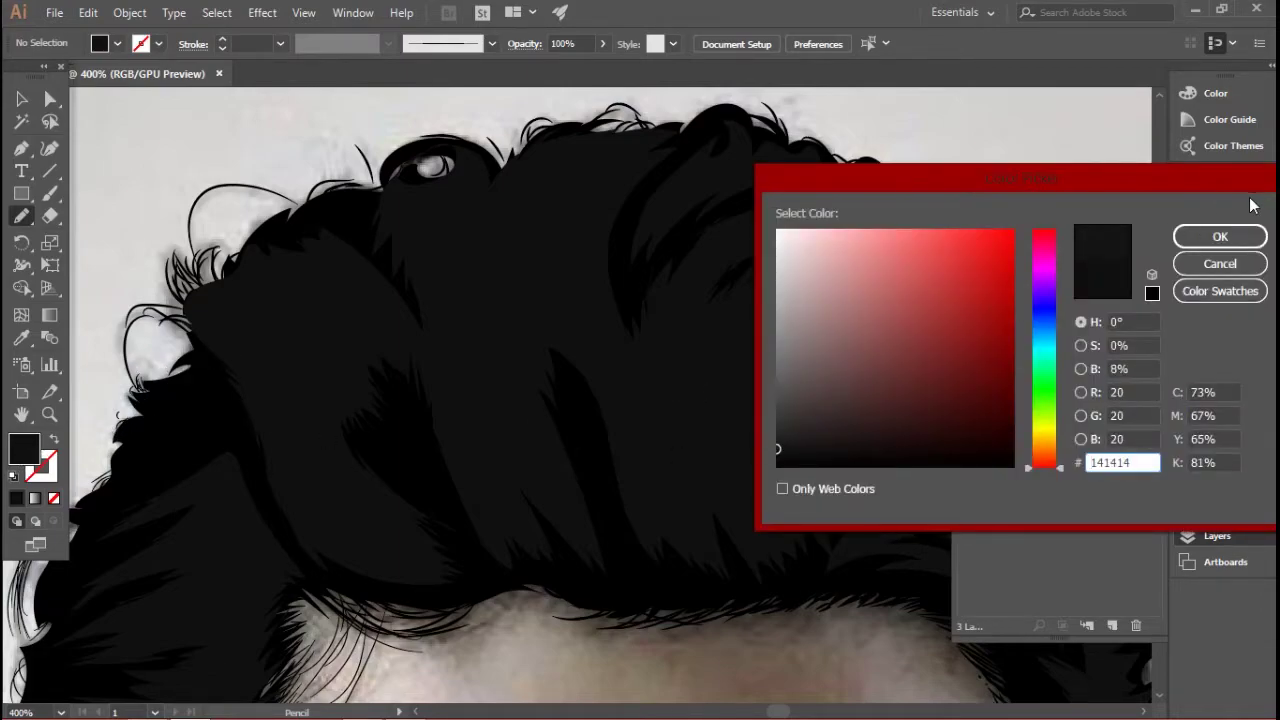
left_click(1220, 240)
Step: Draw lighter zigzag shapes on Layer 3 inside the front, side and swept-back locks, following the light direction in the photo
key("ctrl+y")
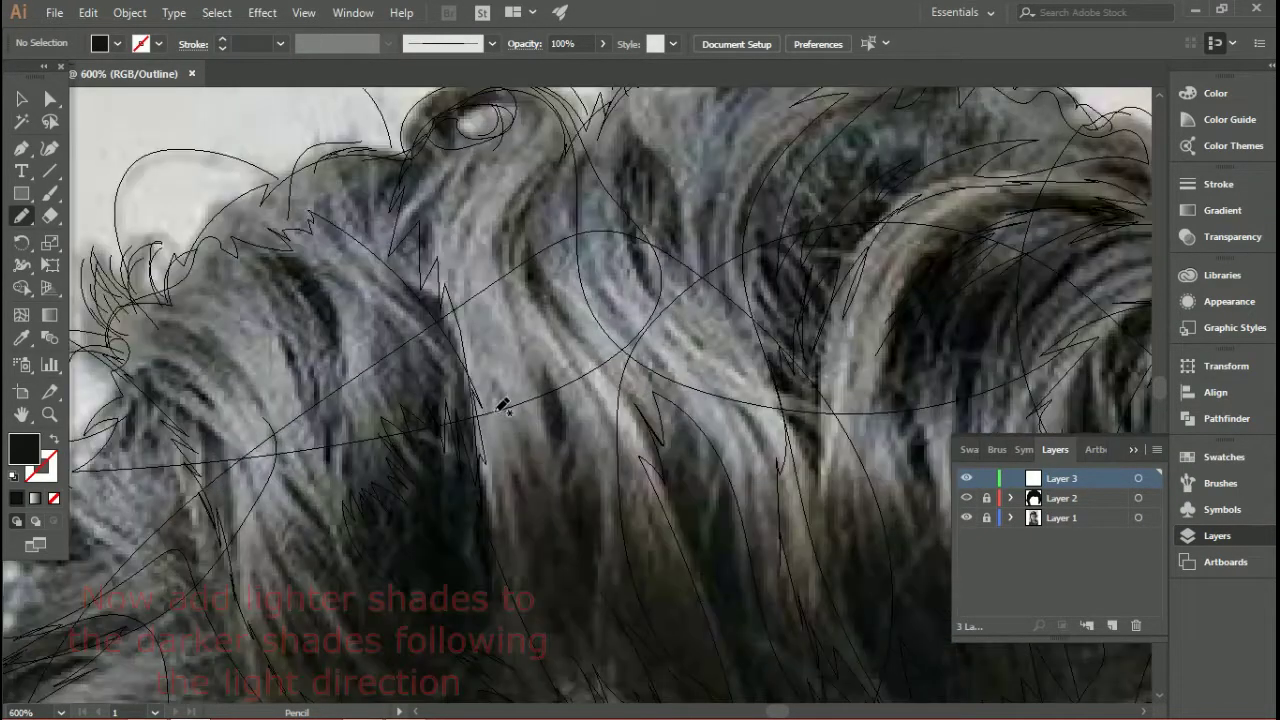
scroll(537, 425, "down", 1)
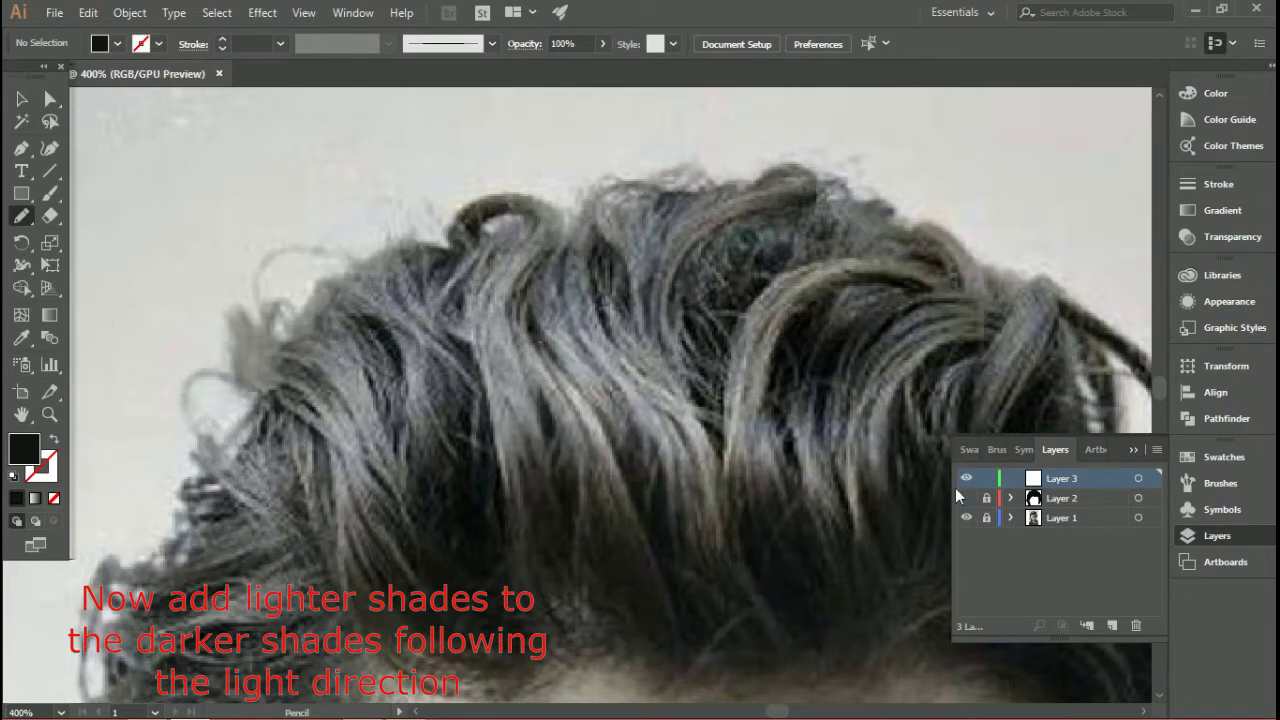
left_click(966, 497, "ctrl")
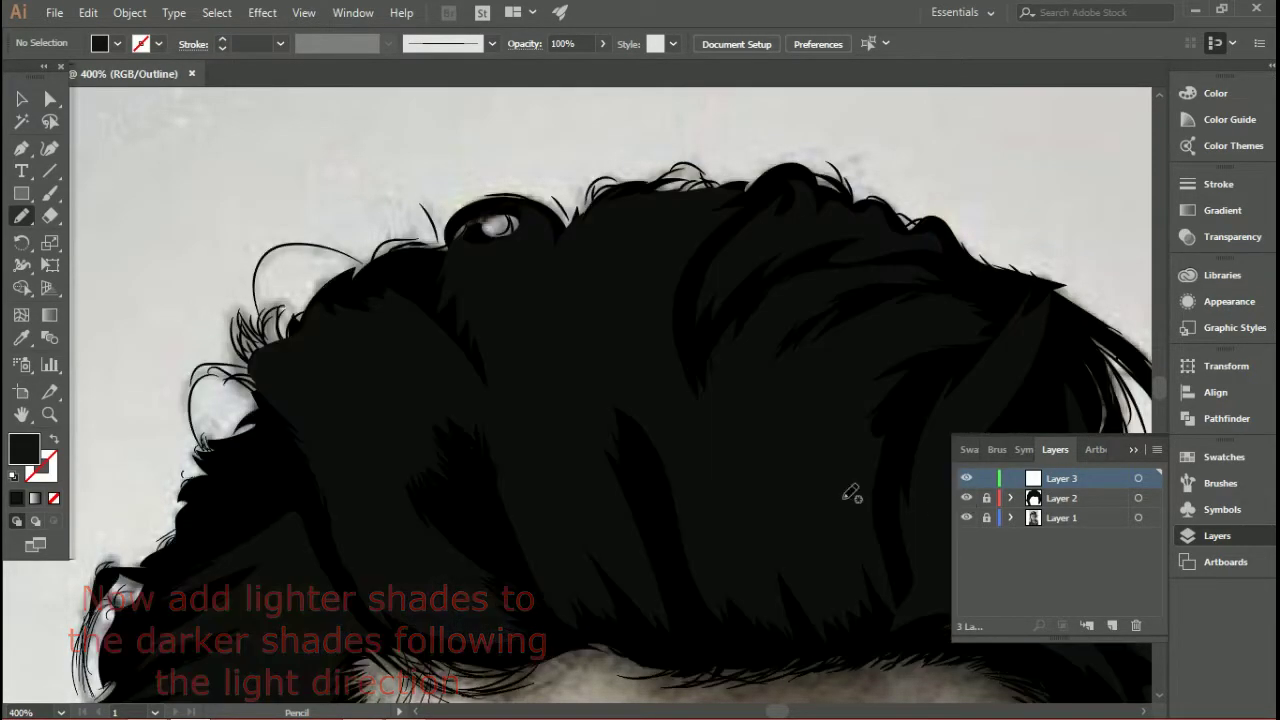
key("ctrl+y")
mouse_move(511, 447)
left_mouse_down()
mouse_move(533, 528)
mouse_move(588, 524)
mouse_move(598, 421)
mouse_move(652, 420)
mouse_move(580, 255)
mouse_move(484, 370)
mouse_move(511, 447)
left_mouse_up()
left_click_drag(500, 460, 590, 415)
mouse_move(527, 514)
left_mouse_down()
mouse_move(391, 288)
mouse_move(517, 500)
mouse_move(605, 320)
left_mouse_up()
mouse_move(443, 353)
left_mouse_down()
mouse_move(420, 470)
mouse_move(464, 318)
mouse_move(443, 353)
left_mouse_up()
mouse_move(990, 217)
left_mouse_down()
mouse_move(731, 416)
mouse_move(641, 414)
left_mouse_up()
mouse_move(670, 525)
left_mouse_down()
mouse_move(709, 291)
mouse_move(557, 446)
mouse_move(671, 524)
left_mouse_up()
left_click_drag(472, 281, 470, 325)
mouse_move(449, 270)
left_mouse_down()
mouse_move(500, 284)
mouse_move(449, 270)
left_mouse_up()
mouse_move(752, 480)
left_mouse_down()
mouse_move(666, 372)
mouse_move(734, 411)
left_mouse_up()
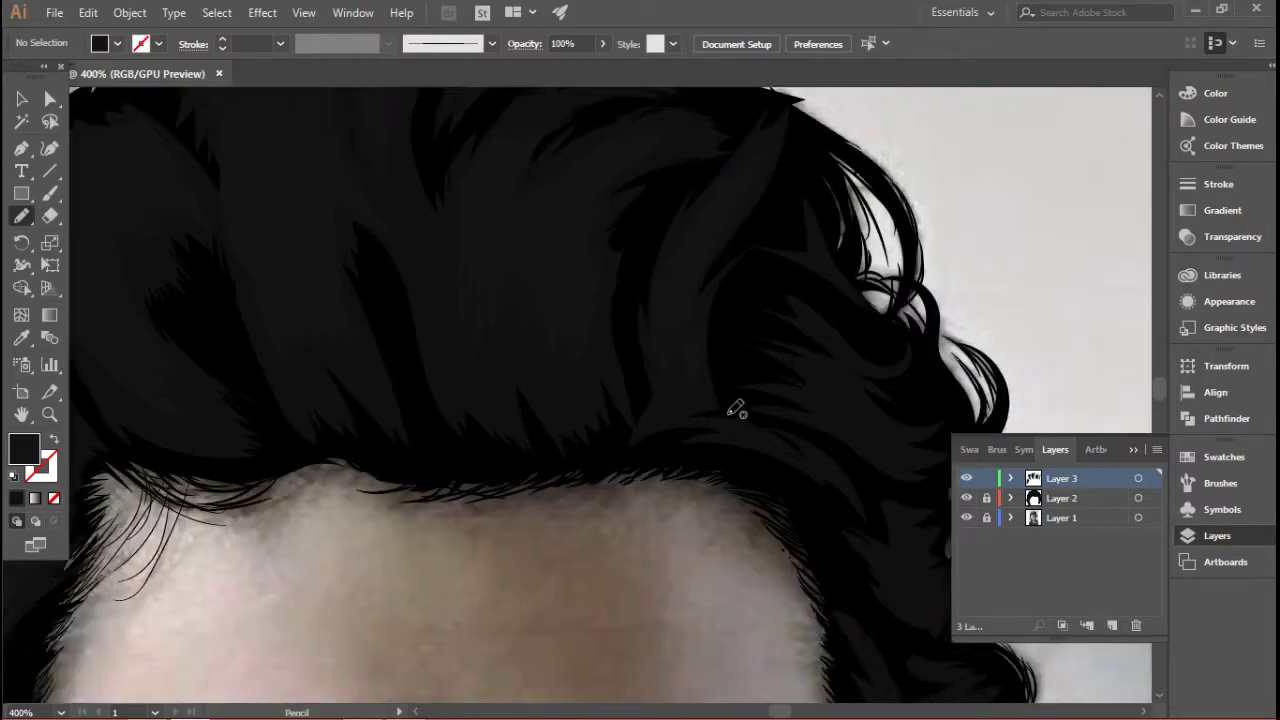
left_click_drag(838, 388, 738, 365)
left_click_drag(729, 317, 1093, 427)
Step: Select all the lighter shapes on Layer 3 and set their fill color to #191919
key("v")
key("ctrl+a")
double_click(24, 449)
left_click(777, 447)
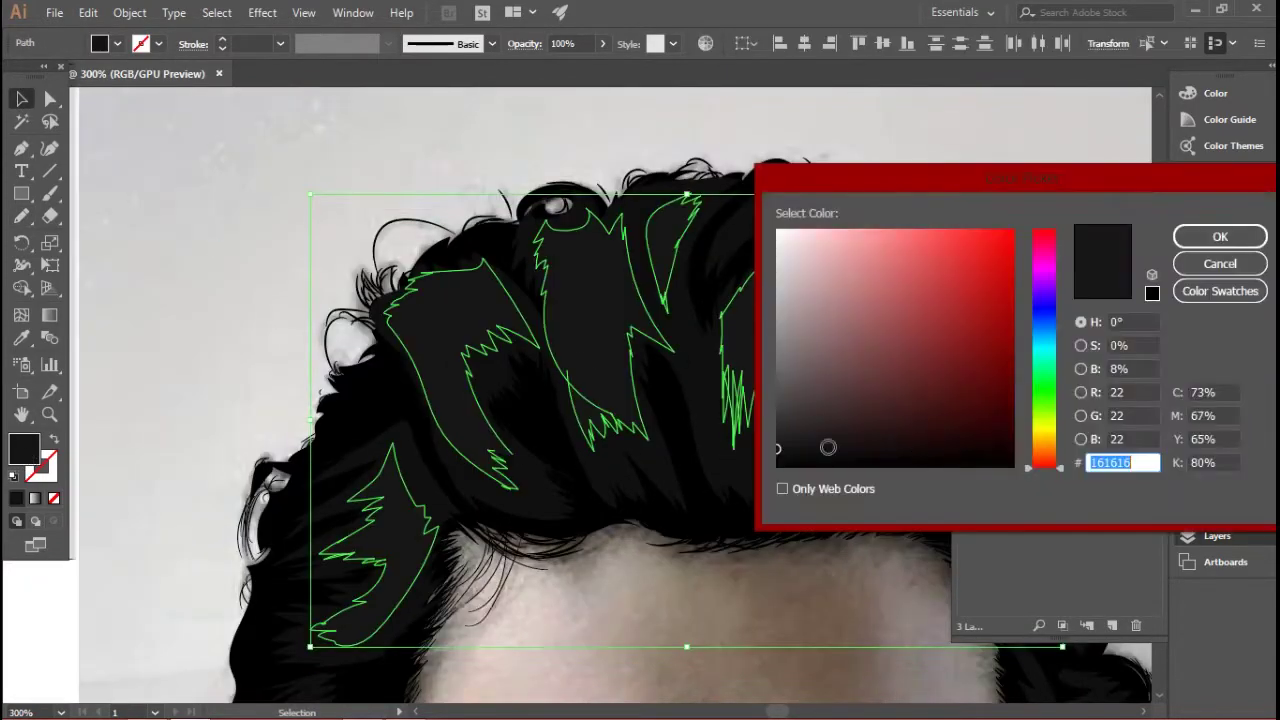
left_click(777, 445)
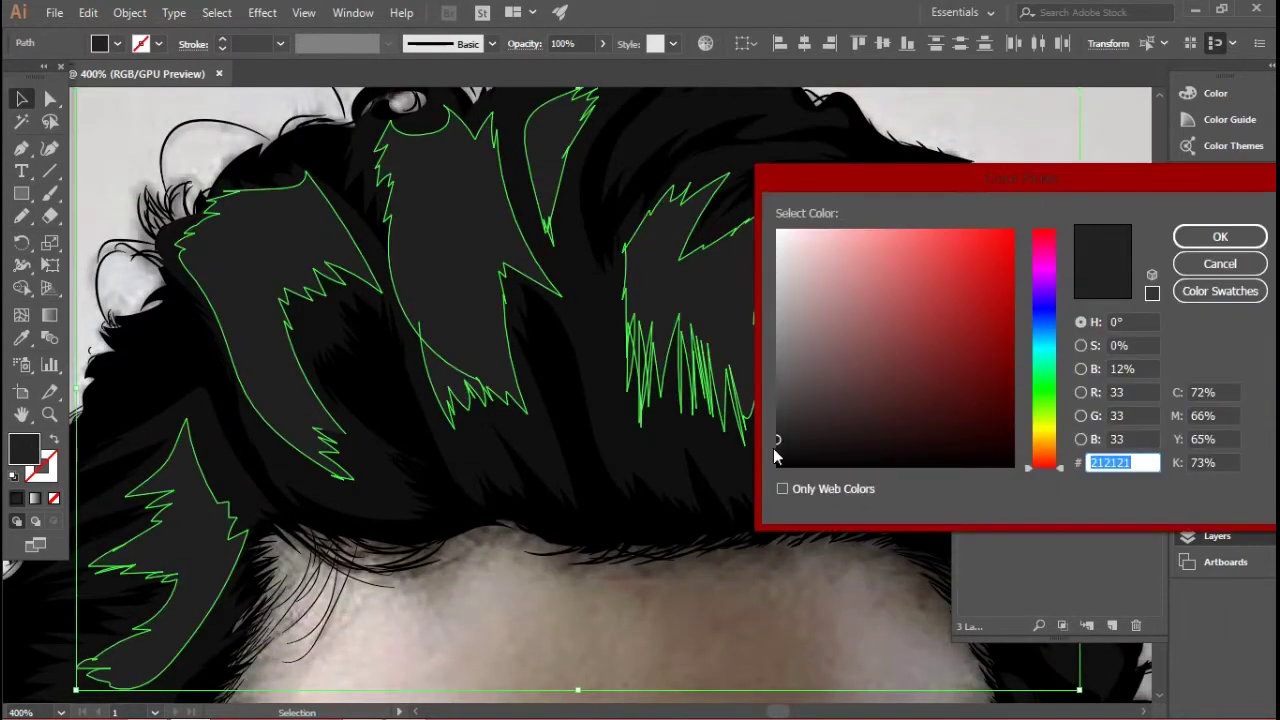
left_click(773, 443)
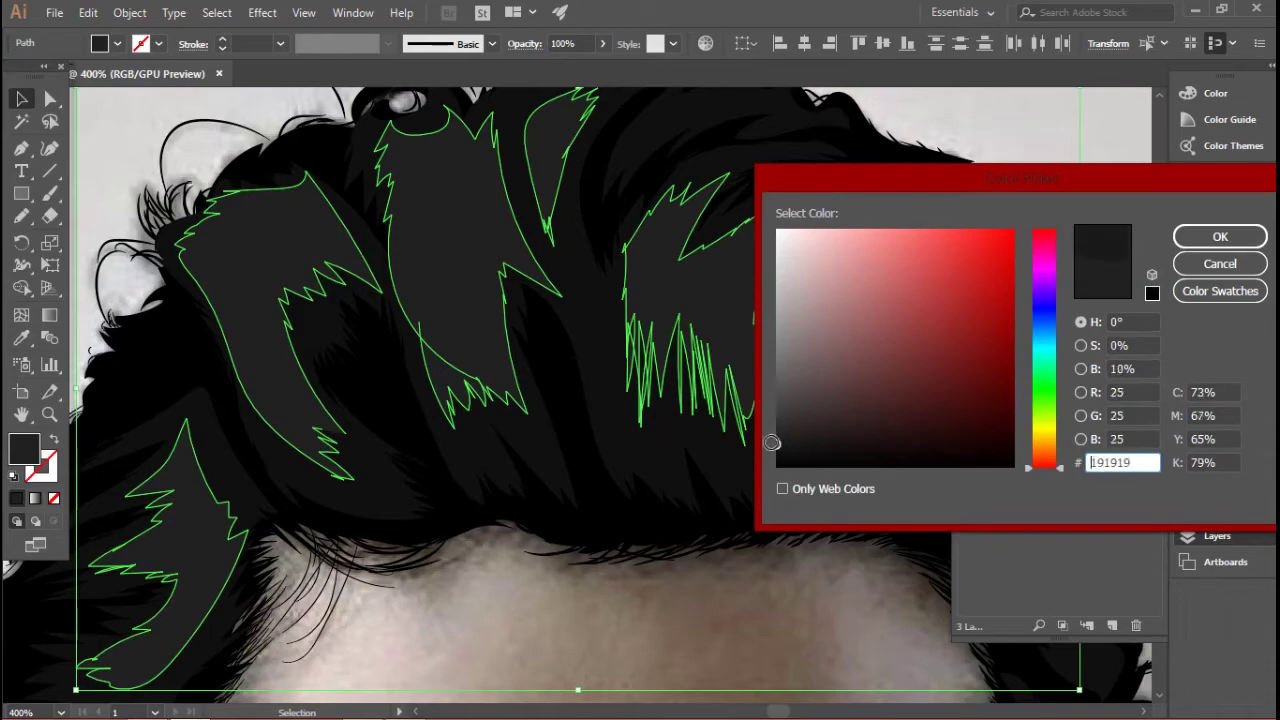
left_click(1204, 246)
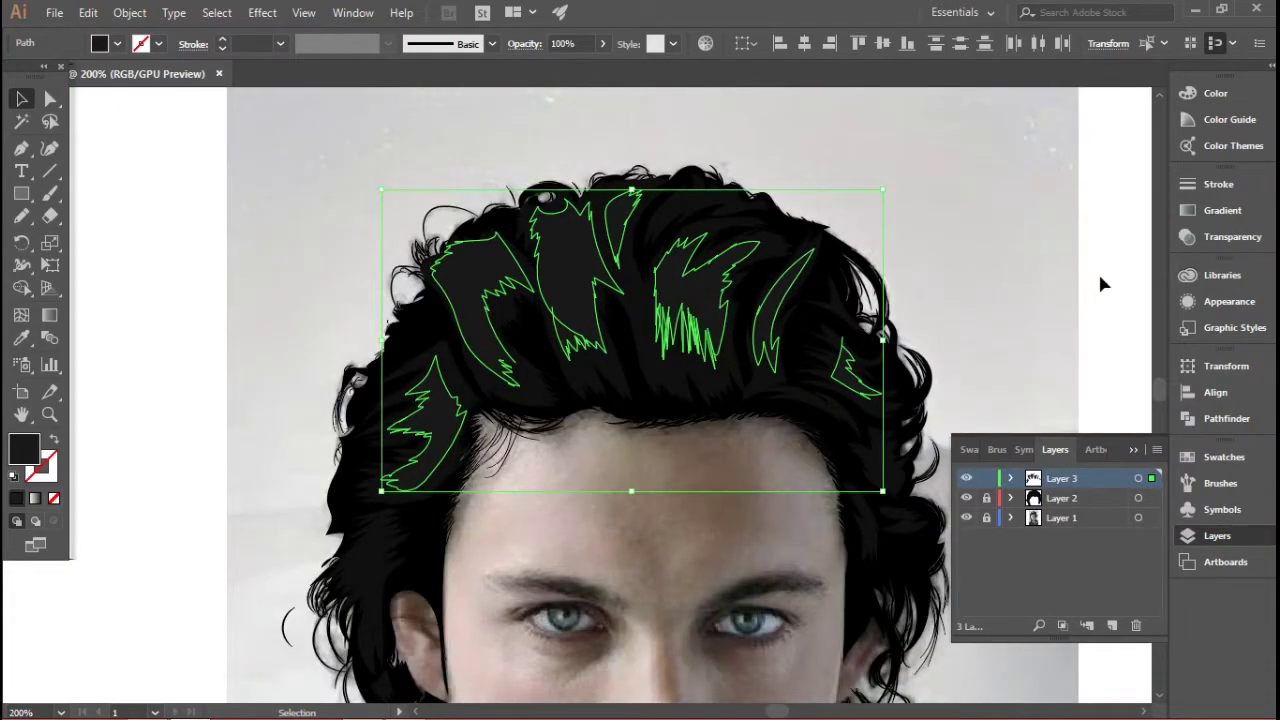
left_click(1100, 278)
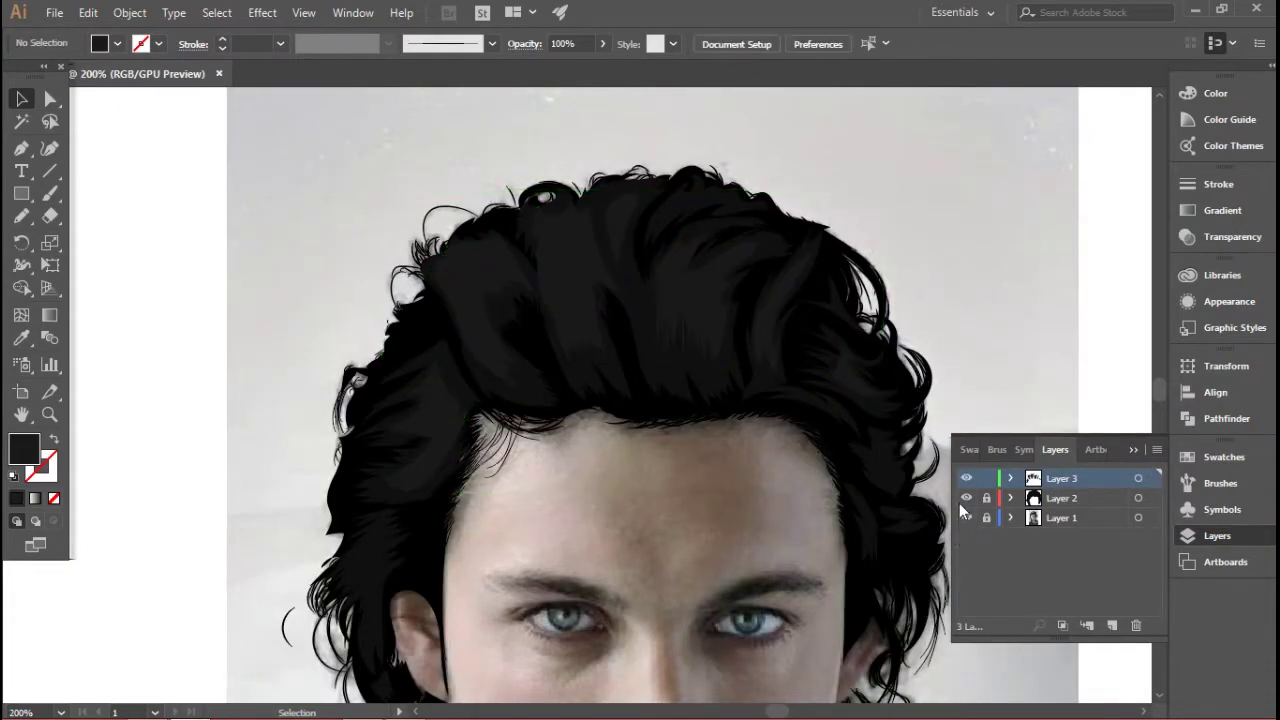
Step: Add a top layer named Strokes and set the Pencil to draw a 1 pt stroke with no fill
left_click(1116, 620)
type("Strokes")
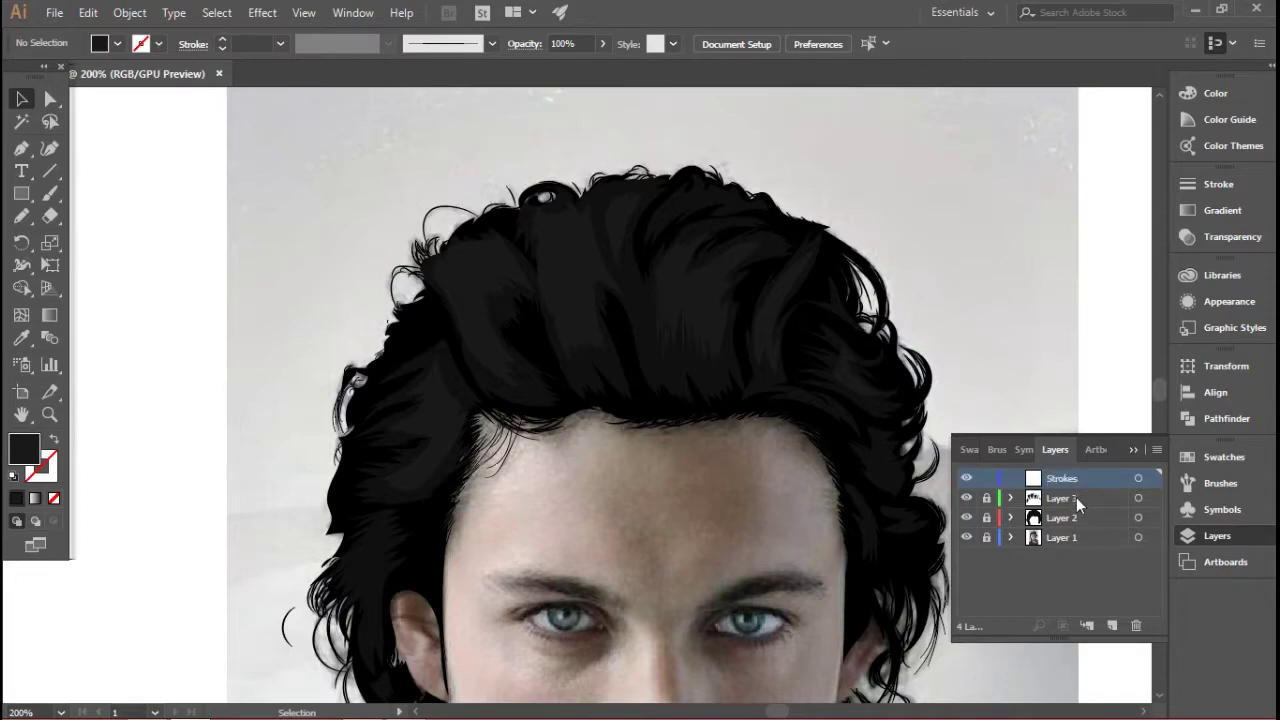
left_click(17, 224)
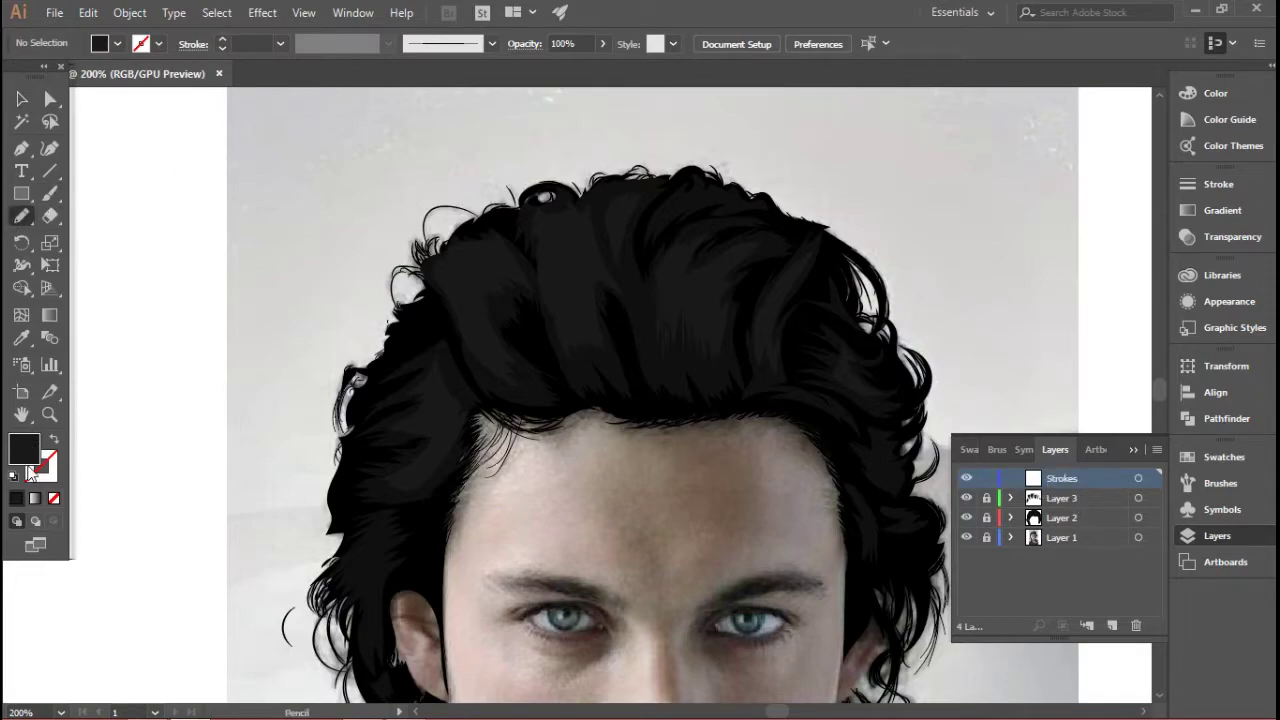
left_click(54, 444)
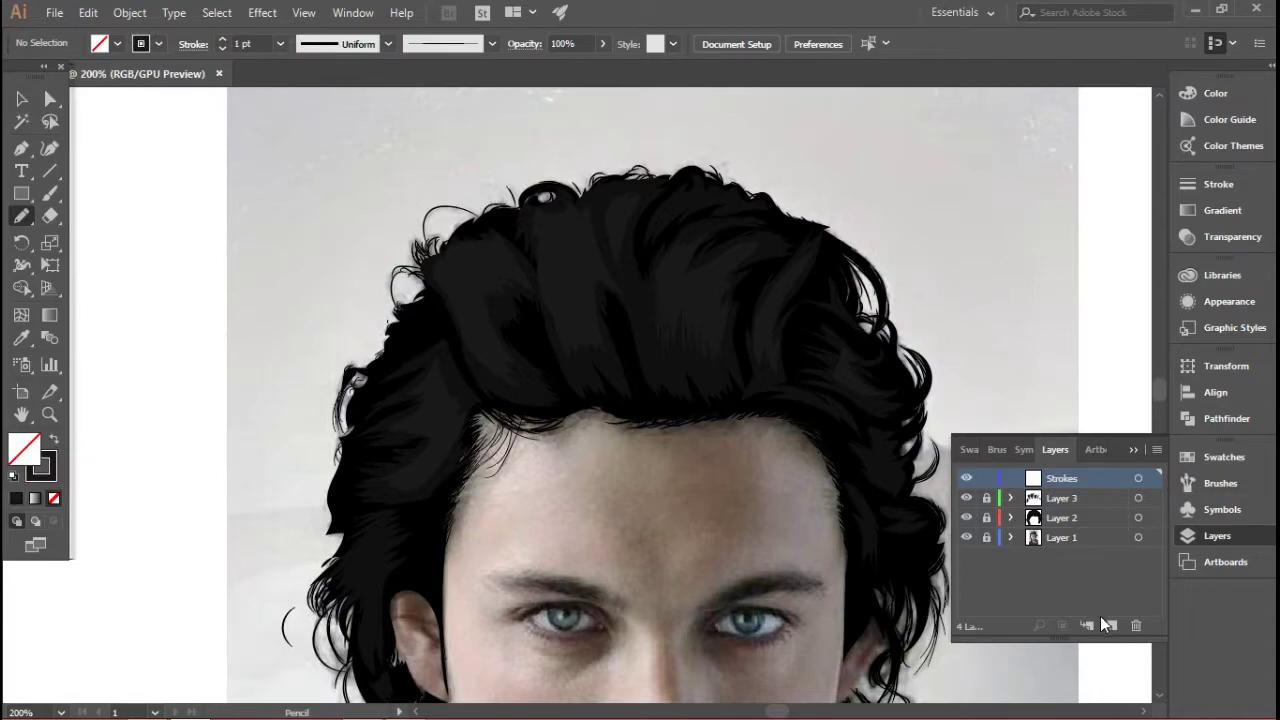
Step: Switch Layer 2 and Layer 3 to outline view over the photo
left_click(967, 518, "ctrl")
left_click(967, 498, "ctrl")
scroll(528, 233, "up", 1)
scroll(480, 262, "up", 2)
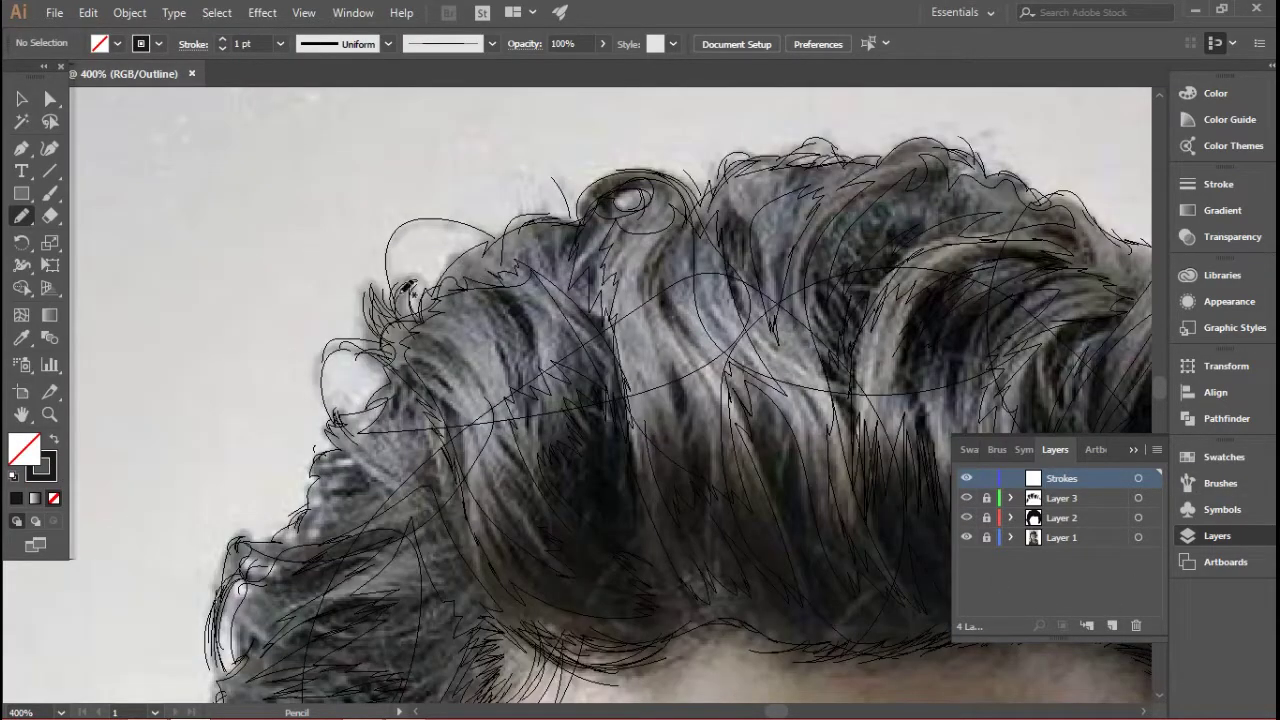
left_click(47, 470)
double_click(47, 470)
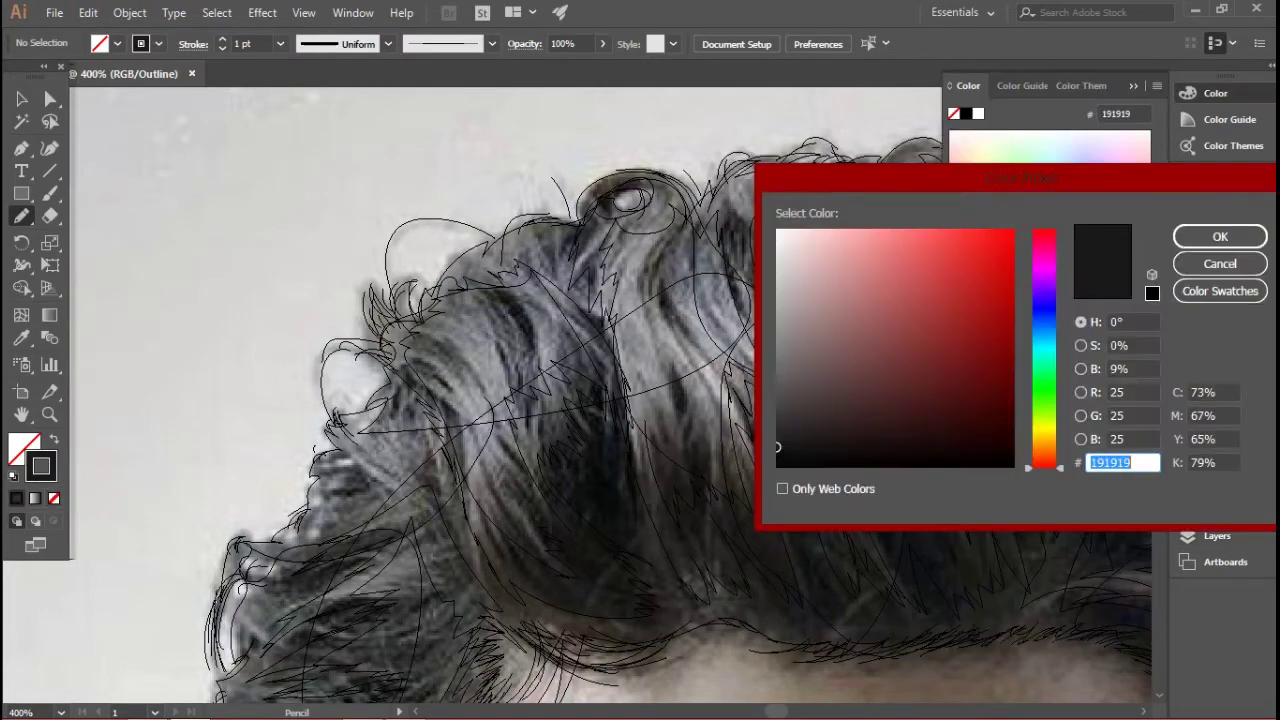
left_click(1222, 262)
Step: Give the stroke a linear gradient with the white stop at about 51% and the dark end stop at 0% opacity
left_click(34, 498)
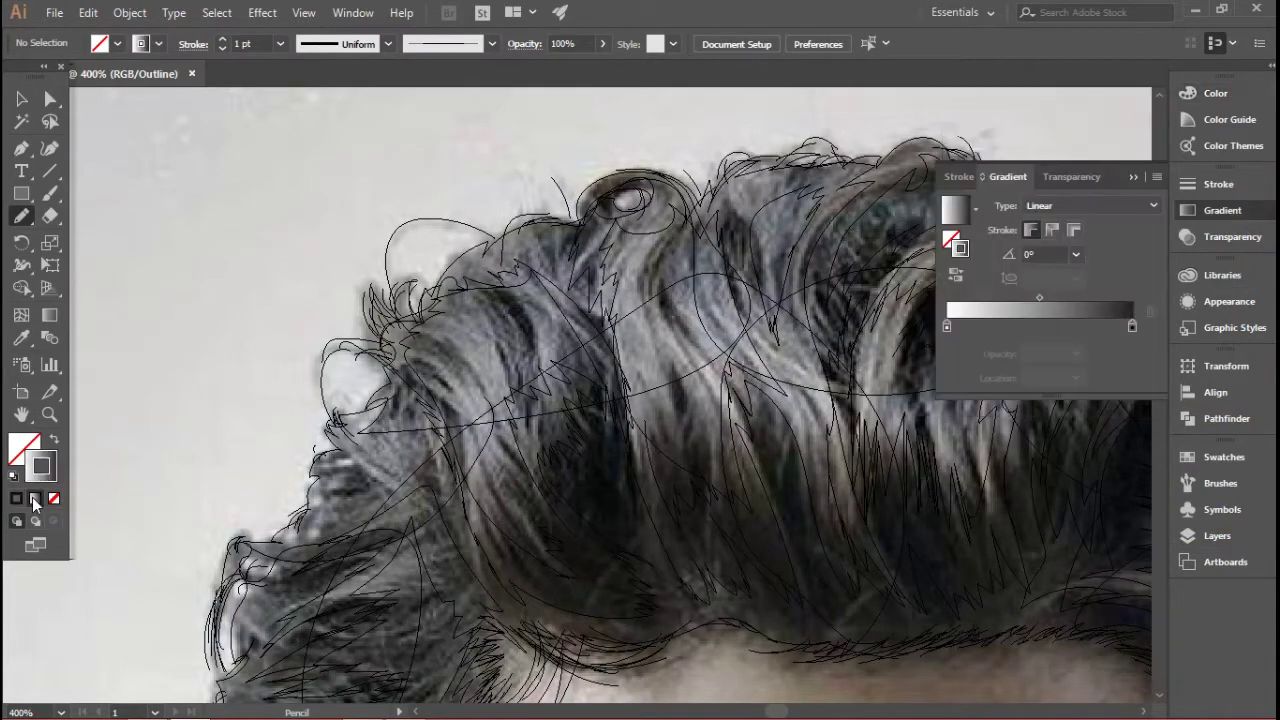
left_click_drag(946, 329, 1047, 315)
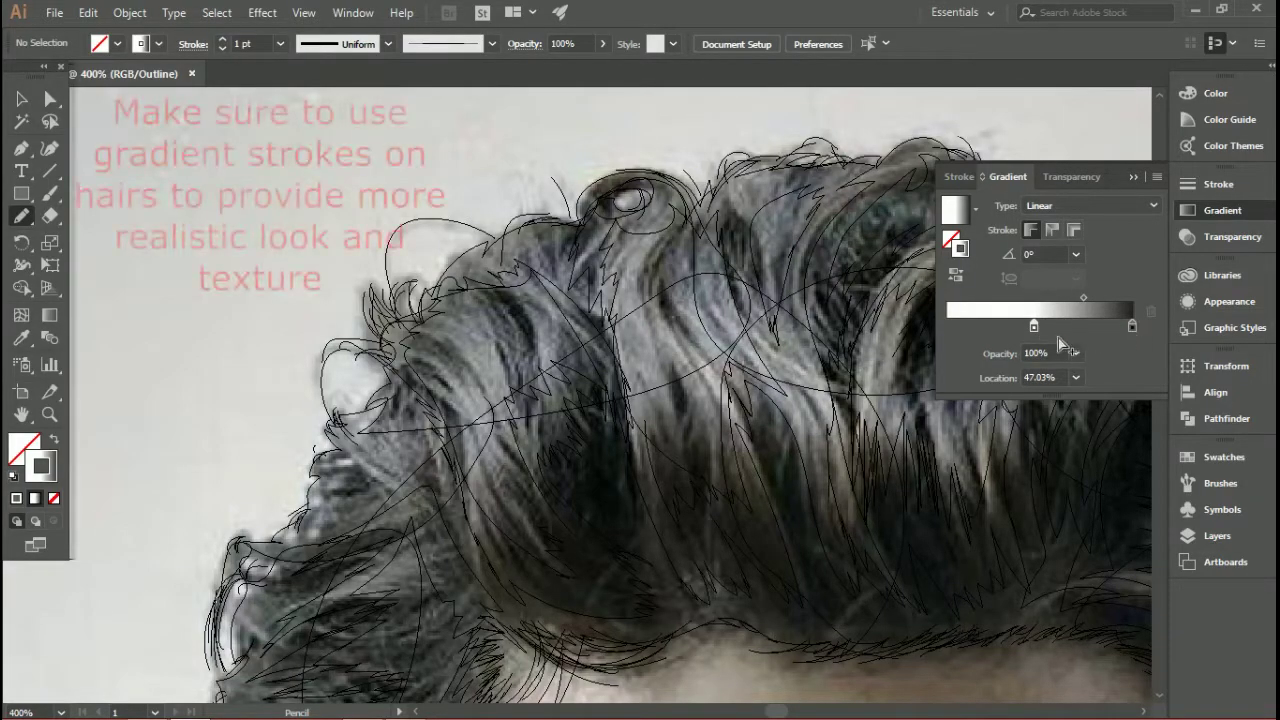
left_click_drag(1037, 327, 1044, 327)
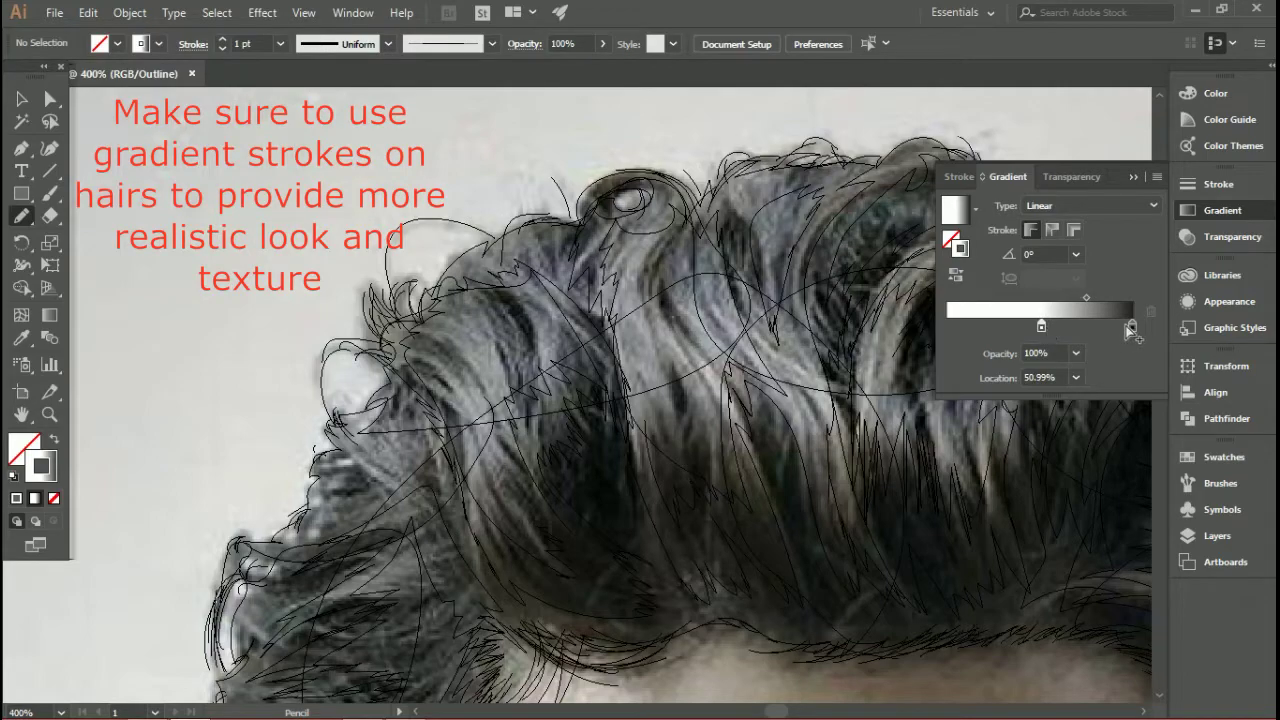
left_click(1131, 326)
left_click(1075, 353)
left_click(1085, 374)
Step: Try the gradient stroke with freehand test lines on the background beside the hair and undo them
scroll(338, 403, "left", 2)
scroll(338, 403, "left", 2)
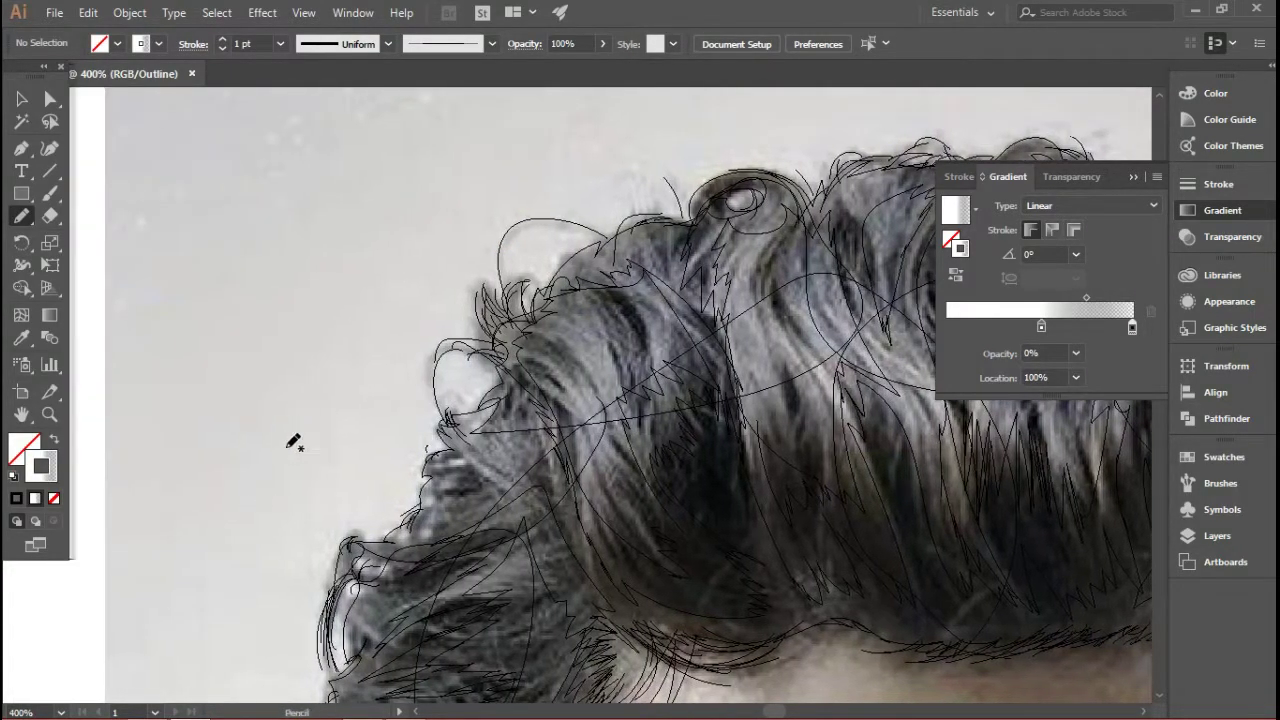
left_click_drag(249, 390, 196, 549)
left_click_drag(334, 445, 320, 268)
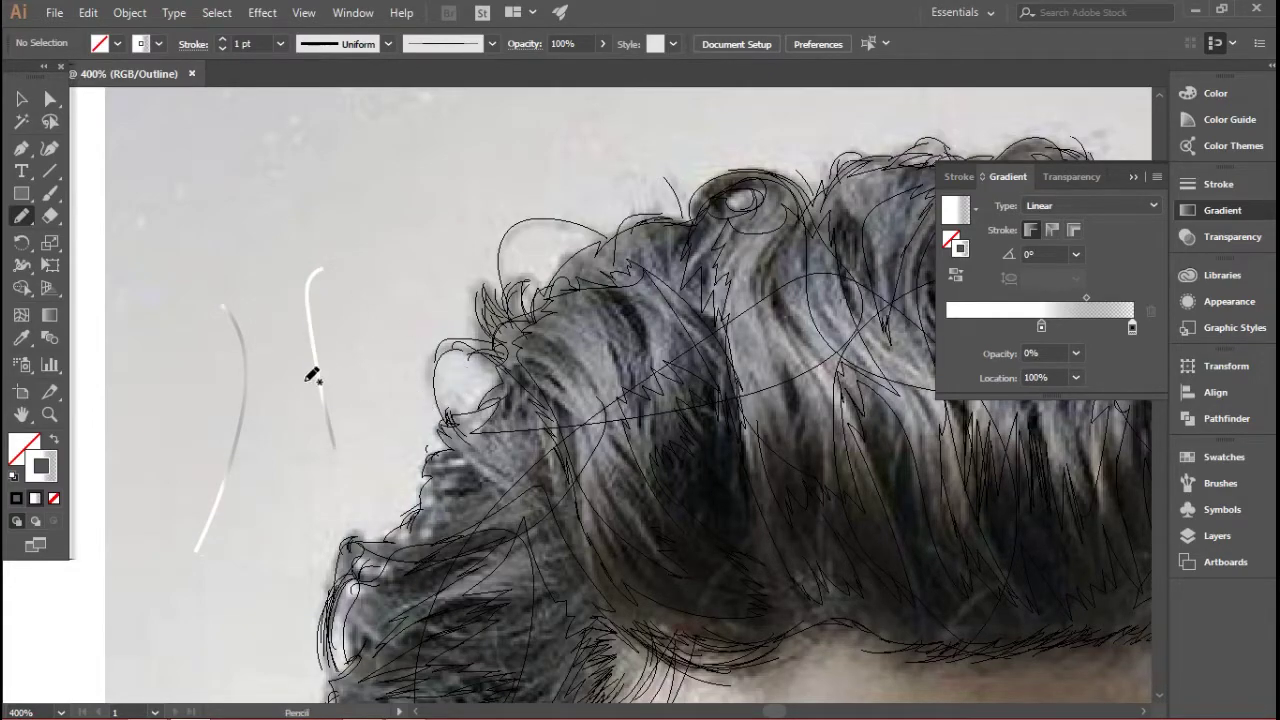
key("ctrl+z")
key("ctrl+z")
left_click_drag(366, 410, 188, 227)
key("ctrl+z")
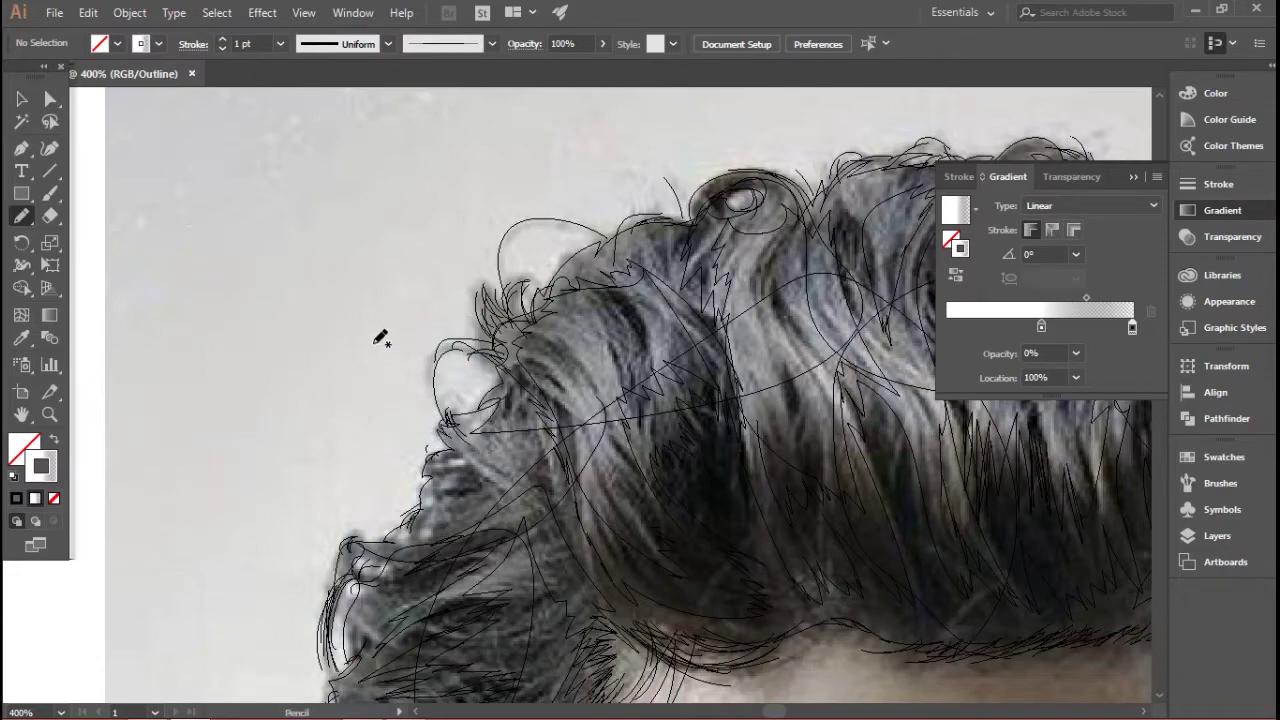
Step: Copy the 0% opacity stop to the start of the gradient and set the middle stop to 100% opacity
scroll(455, 336, "right", 3)
scroll(800, 346, "right", 1)
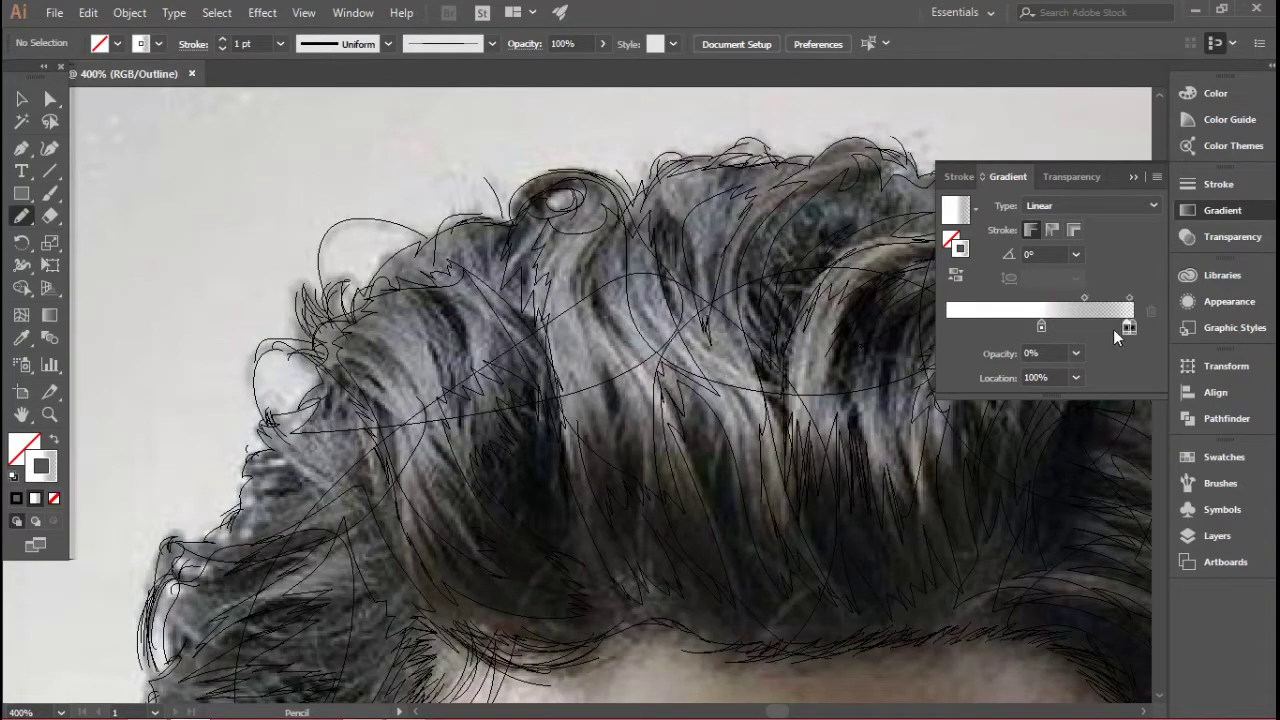
left_click_drag(1128, 330, 886, 334)
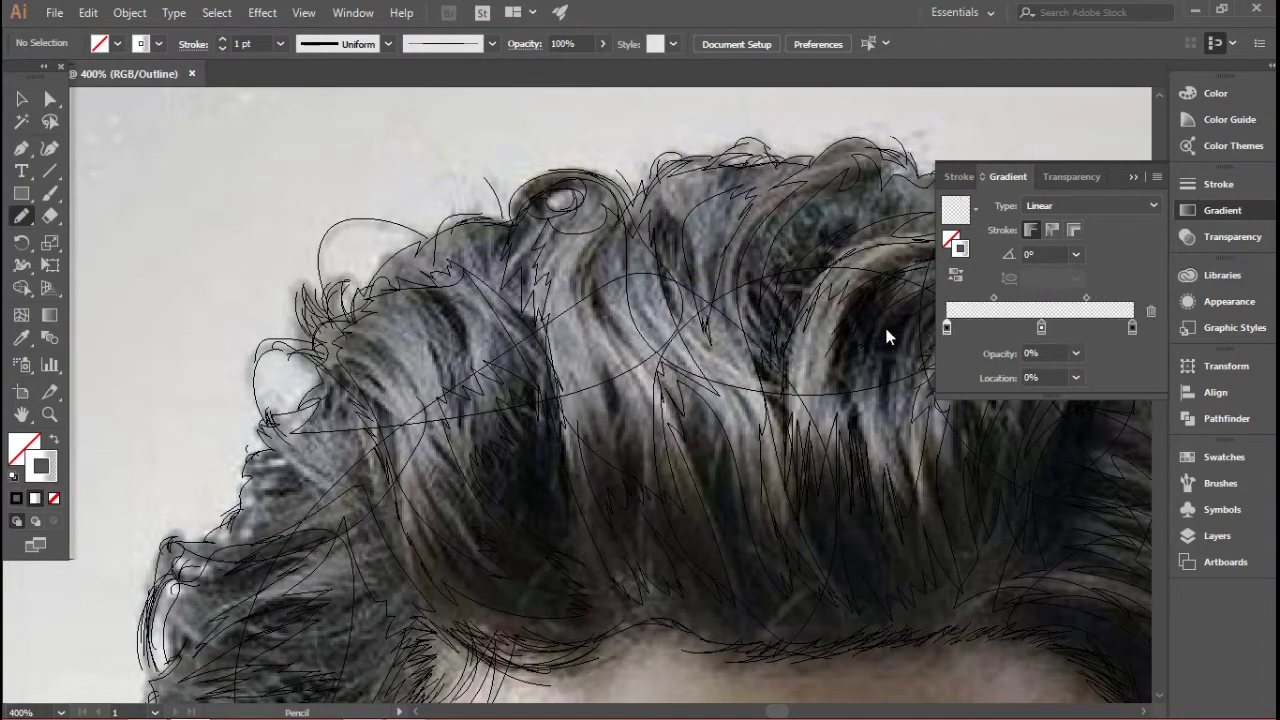
left_click(1075, 353)
left_click(1107, 574)
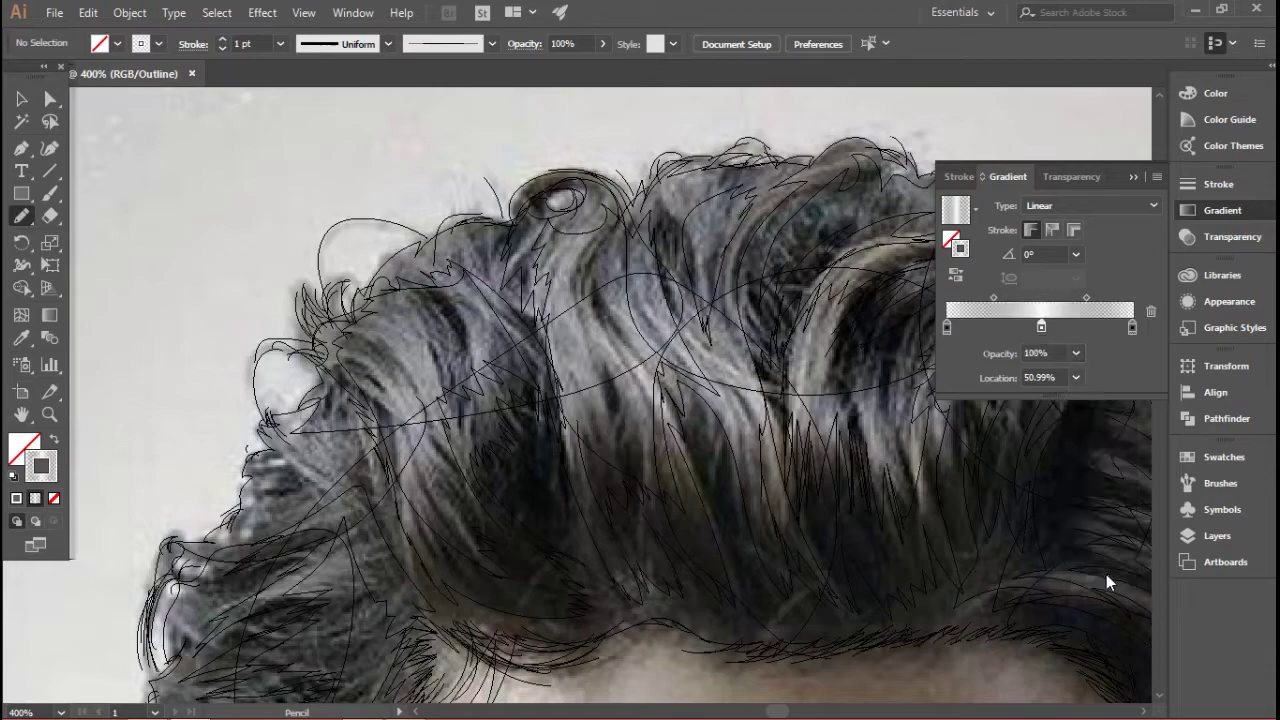
Step: Move both gradient midpoints outward toward the transparent ends and draw a test curve on the background beside the hair
double_click(1039, 330)
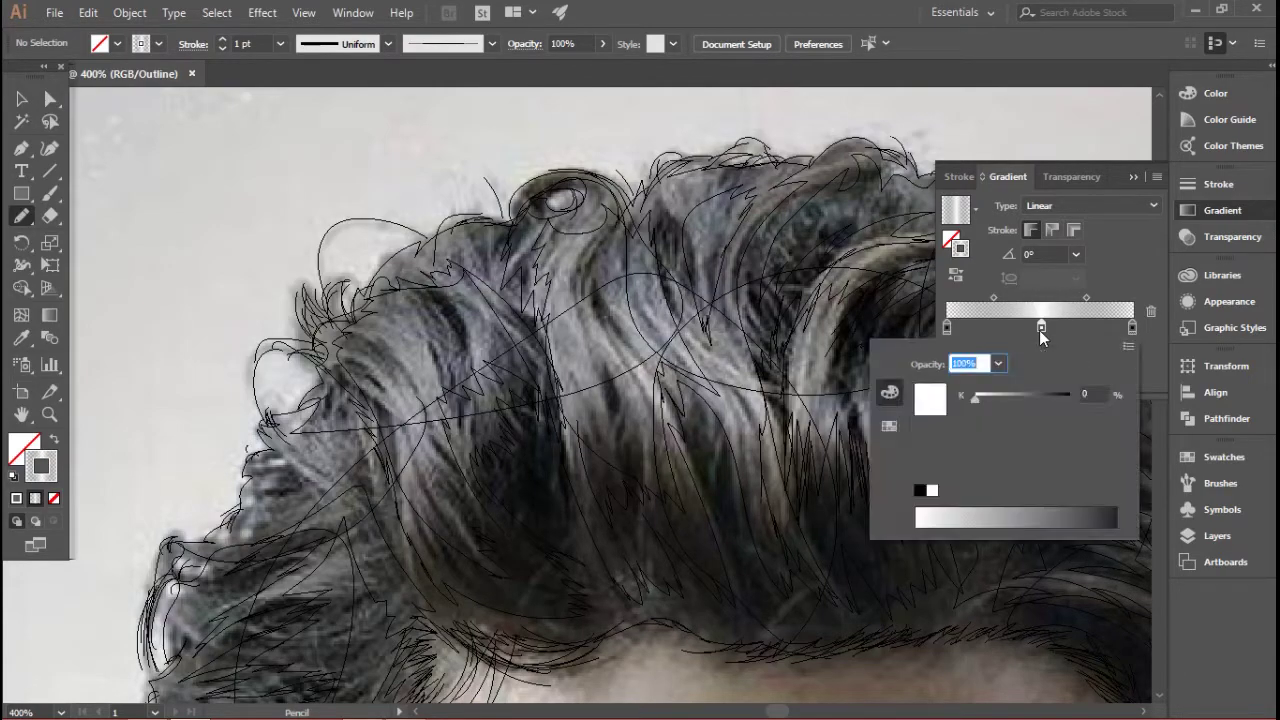
left_click(1120, 330)
left_click_drag(1087, 297, 1106, 296)
left_click_drag(994, 297, 976, 297)
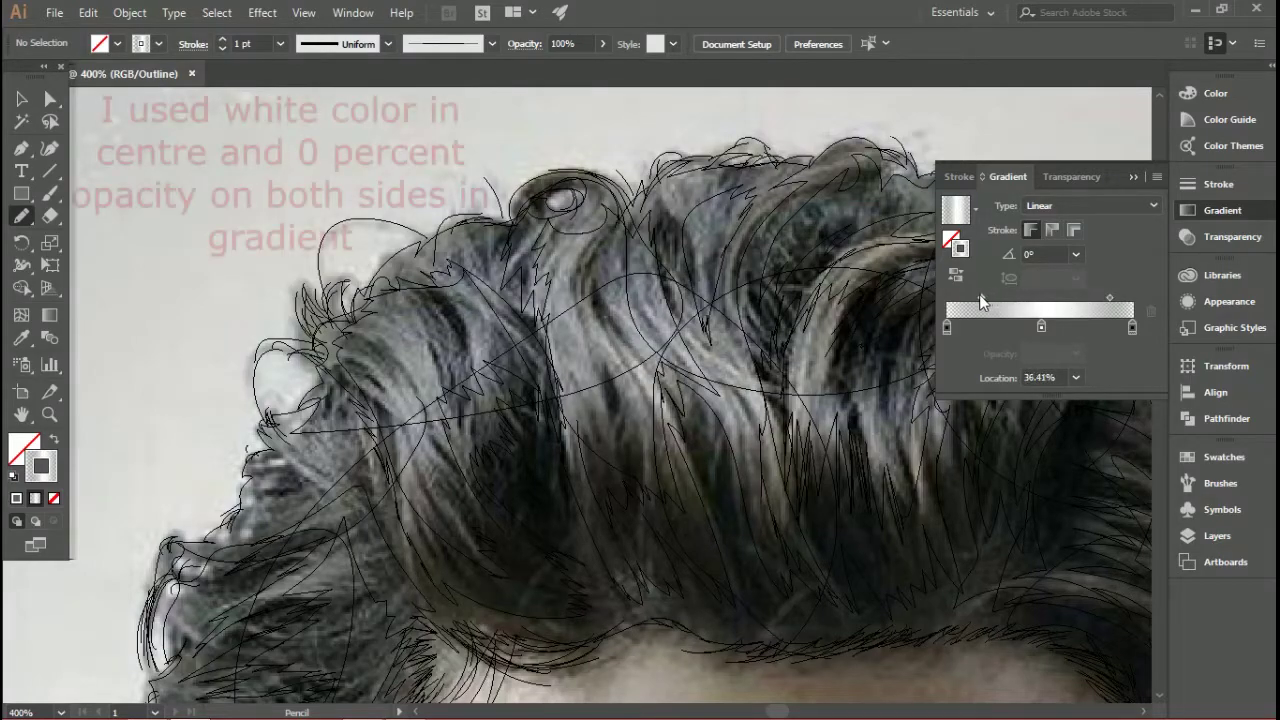
left_click(947, 328)
left_click(1131, 328)
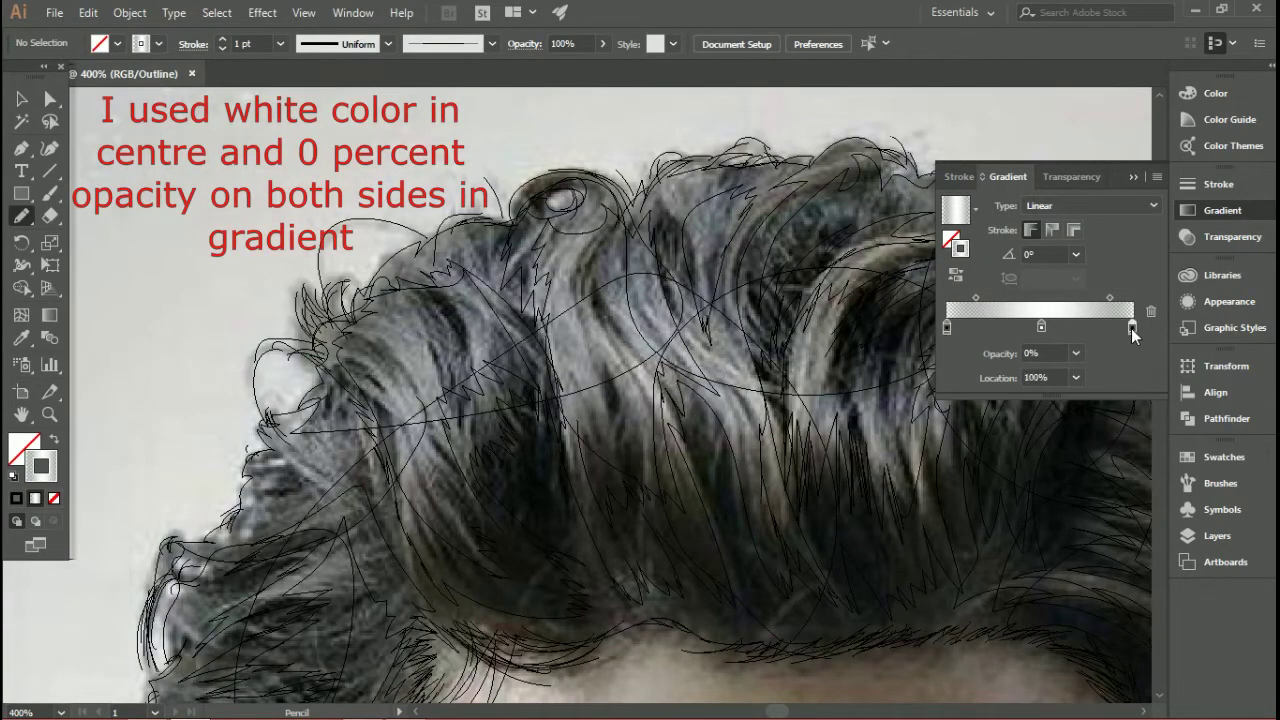
left_click_drag(195, 202, 216, 390)
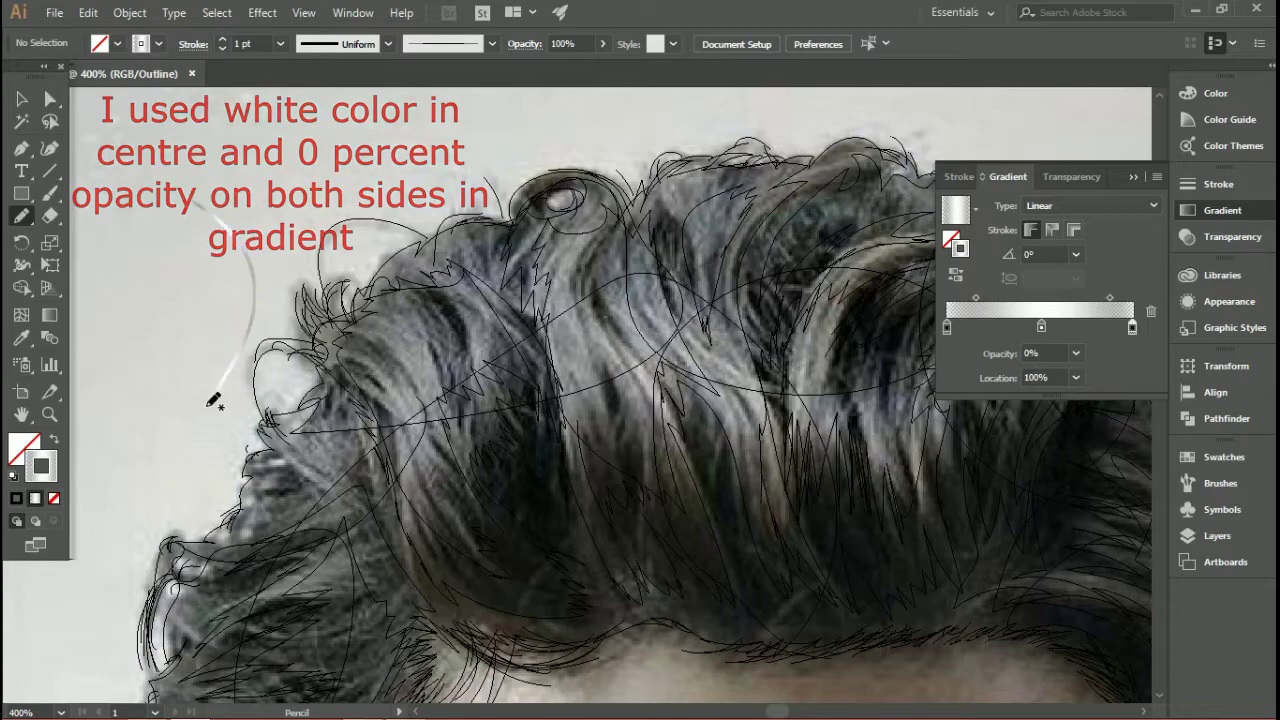
Step: Try single gradient strands down the central front locks and undo each one
left_click_drag(578, 306, 572, 486)
key("ctrl+z")
left_click_drag(600, 378, 645, 440)
key("ctrl+z")
left_click_drag(571, 283, 706, 488)
key("ctrl+z")
Step: Draw white gradient strands down the bright central front locks, following the direction of the hair in the photo
left_click_drag(624, 333, 679, 425)
mouse_move(588, 324)
left_mouse_down()
mouse_move(670, 450)
mouse_move(669, 483)
left_mouse_up()
left_click_drag(612, 359, 674, 476)
scroll(615, 361, "up", 2)
key("ctrl+z")
left_click_drag(556, 270, 738, 560)
left_click_drag(520, 242, 578, 474)
scroll(605, 330, "down", 1)
left_click_drag(540, 285, 597, 485)
left_click_drag(538, 290, 582, 468)
left_click_drag(556, 338, 608, 518)
left_click_drag(628, 436, 662, 528)
scroll(651, 485, "down", 2)
scroll(850, 465, "up", 2)
mouse_move(508, 340)
left_mouse_down()
mouse_move(651, 543)
mouse_move(643, 533)
left_mouse_up()
left_click_drag(532, 372, 640, 556)
mouse_move(455, 268)
left_mouse_down()
mouse_move(575, 448)
mouse_move(538, 378)
left_mouse_up()
mouse_move(454, 286)
left_mouse_down()
mouse_move(532, 394)
mouse_move(657, 640)
left_mouse_up()
Step: Draw white gradient strands along the arched lock just right of the central front locks, plus a few below it
scroll(528, 287, "down", 2)
scroll(598, 292, "up", 2)
left_click_drag(708, 247, 636, 396)
left_click_drag(682, 248, 620, 357)
left_click_drag(678, 286, 638, 450)
left_click_drag(698, 397, 662, 519)
left_click_drag(734, 381, 747, 533)
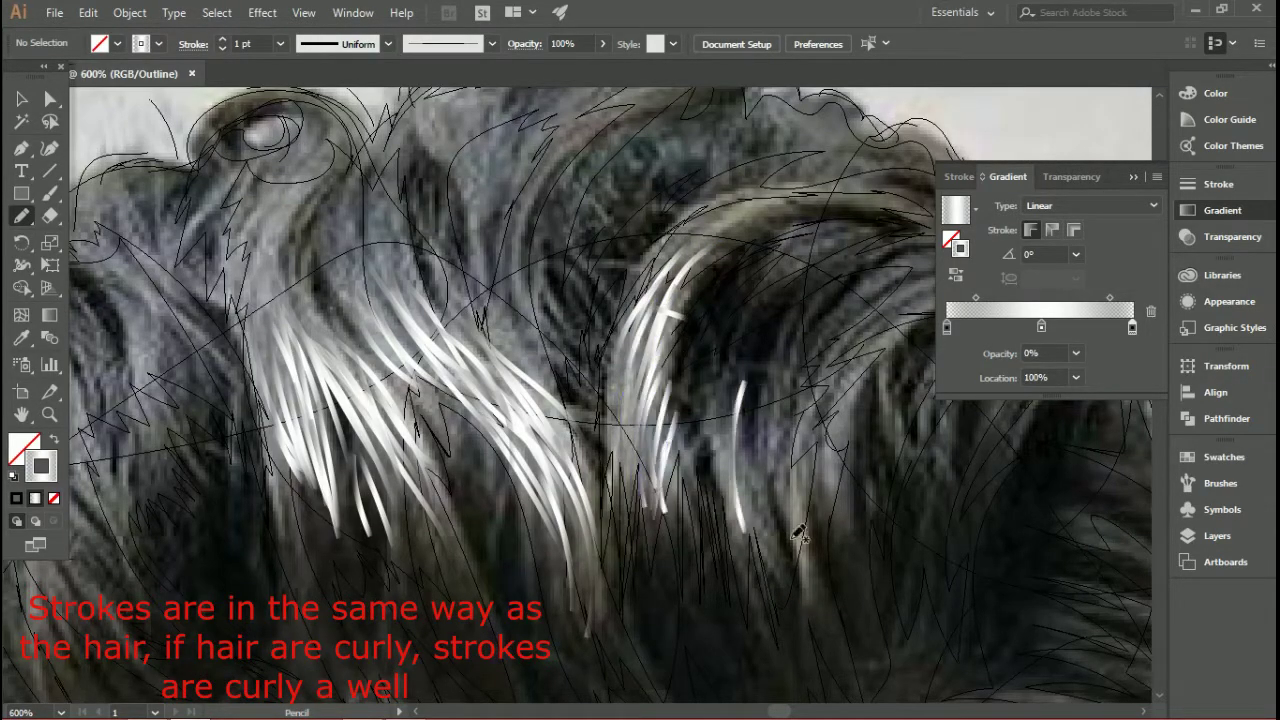
Step: Lower the opacity of the gradient's middle stop to 50% for the less lit areas
scroll(700, 405, "down", 2)
scroll(235, 455, "up", 2)
left_click(1041, 327)
left_click(1076, 353)
left_click(1098, 480)
Step: Draw fainter gradient strands down the less lit front locks on the left side of the hair
left_click_drag(520, 394, 577, 545)
left_click_drag(532, 350, 572, 438)
left_click_drag(530, 304, 568, 398)
left_click_drag(606, 256, 618, 384)
left_click_drag(608, 224, 620, 386)
left_click_drag(634, 236, 712, 342)
left_click_drag(512, 400, 526, 578)
mouse_move(518, 430)
left_mouse_down()
mouse_move(562, 592)
mouse_move(532, 610)
left_mouse_up()
left_click_drag(446, 342, 526, 426)
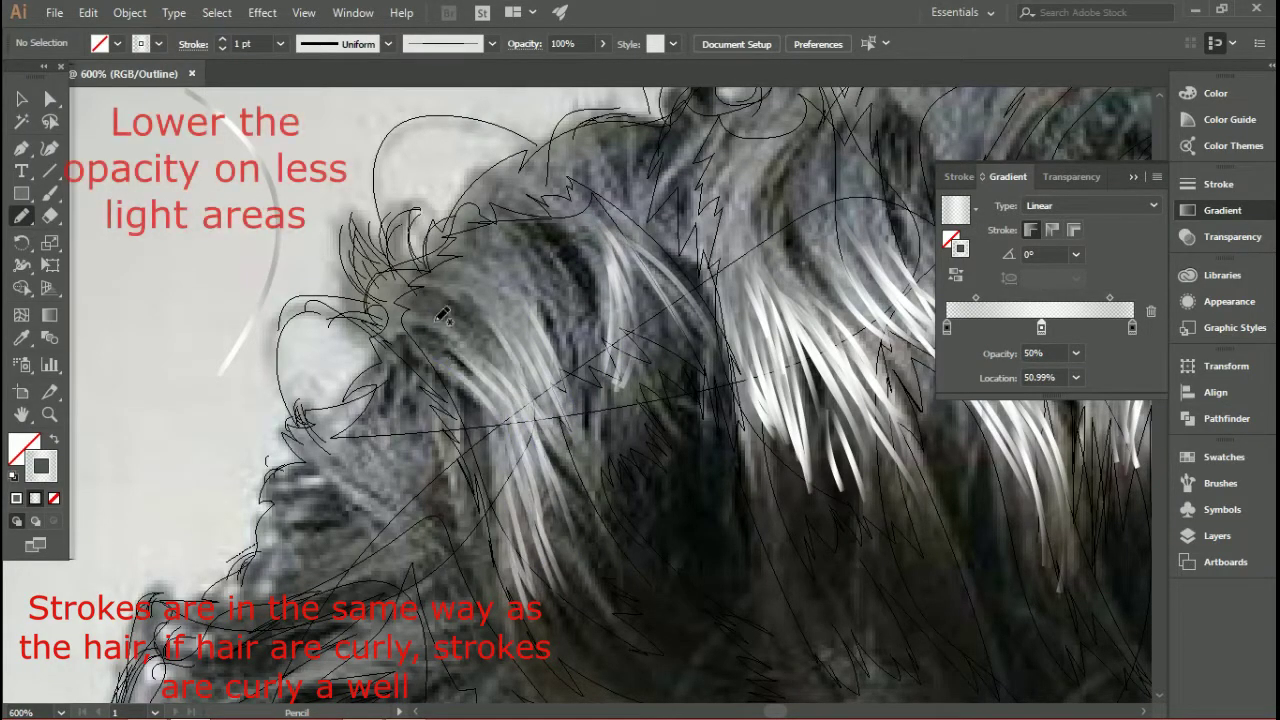
left_click_drag(446, 318, 508, 388)
Step: Extend the central front locks with fainter gradient strands running up toward their roots
scroll(525, 370, "down", 2)
scroll(780, 215, "up", 2)
left_click_drag(582, 290, 626, 386)
left_click_drag(541, 320, 612, 432)
mouse_move(550, 325)
left_mouse_down()
mouse_move(616, 416)
mouse_move(658, 398)
left_mouse_up()
mouse_move(502, 276)
left_mouse_down()
mouse_move(522, 436)
mouse_move(636, 510)
left_mouse_up()
scroll(600, 420, "down", 2)
left_click_drag(454, 414, 492, 508)
scroll(770, 600, "up", 1)
scroll(770, 600, "up", 2)
mouse_move(668, 336)
left_mouse_down()
mouse_move(672, 484)
mouse_move(688, 498)
left_mouse_up()
left_click_drag(626, 328, 638, 468)
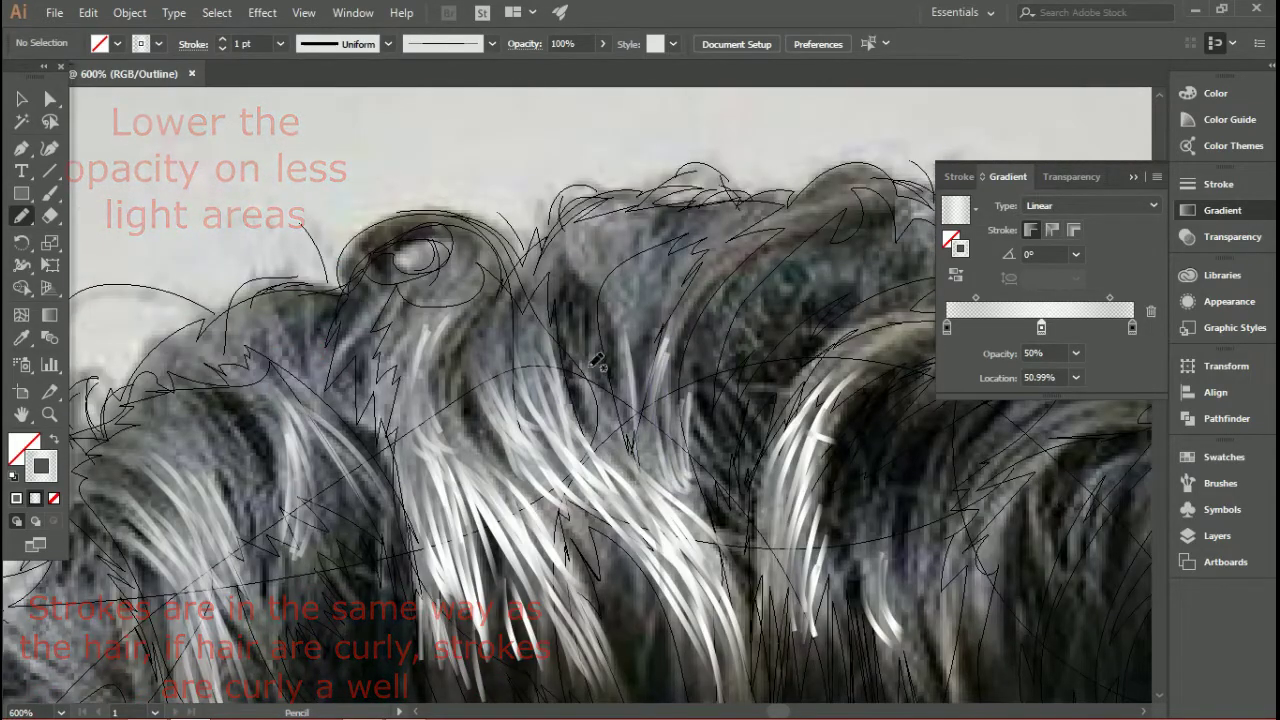
Step: Draw fainter gradient strands along the swept-back lock to the right of the arched one
scroll(640, 400, "down", 2)
scroll(1000, 530, "up", 2)
left_click_drag(652, 281, 578, 374)
left_click_drag(638, 273, 554, 356)
left_click_drag(638, 238, 534, 338)
left_click_drag(628, 308, 588, 394)
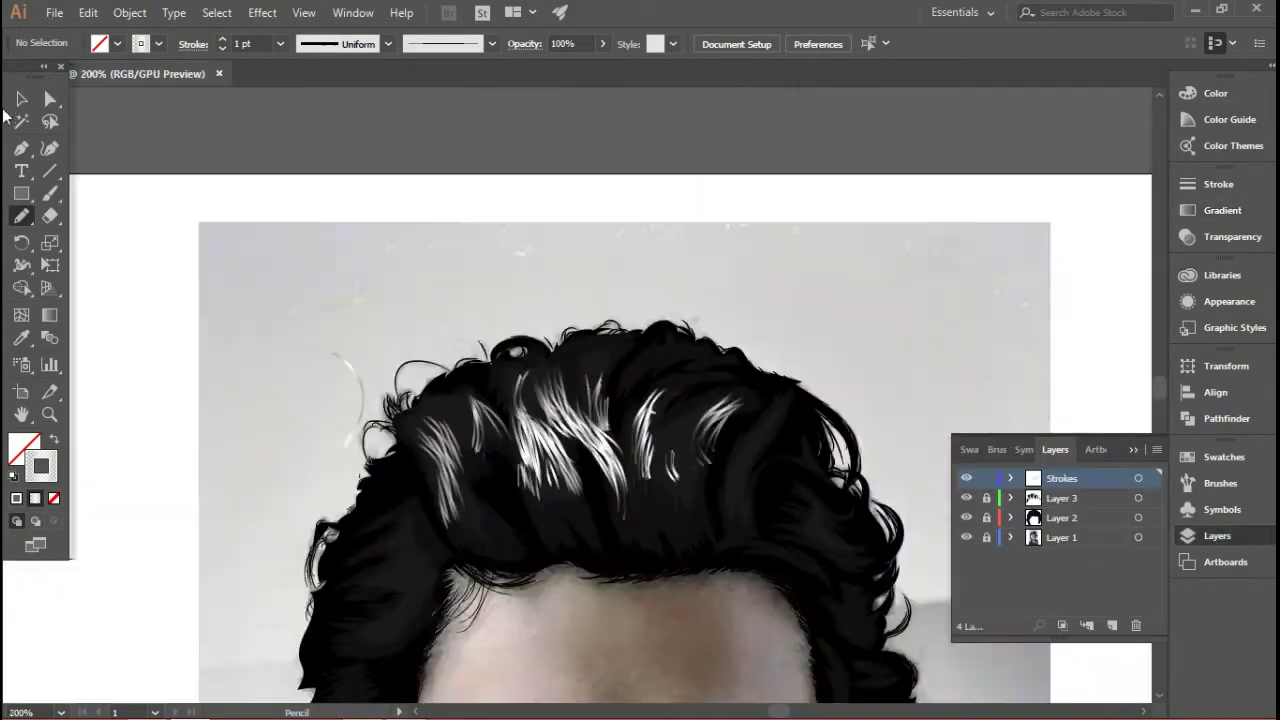
Step: Select all the strand strokes and lower their opacity to 43%
scroll(640, 300, "up", 2)
left_click(700, 300)
left_click(1232, 236)
left_click(1141, 205)
left_click_drag(1143, 227, 1099, 228)
scroll(900, 423, "down", 1)
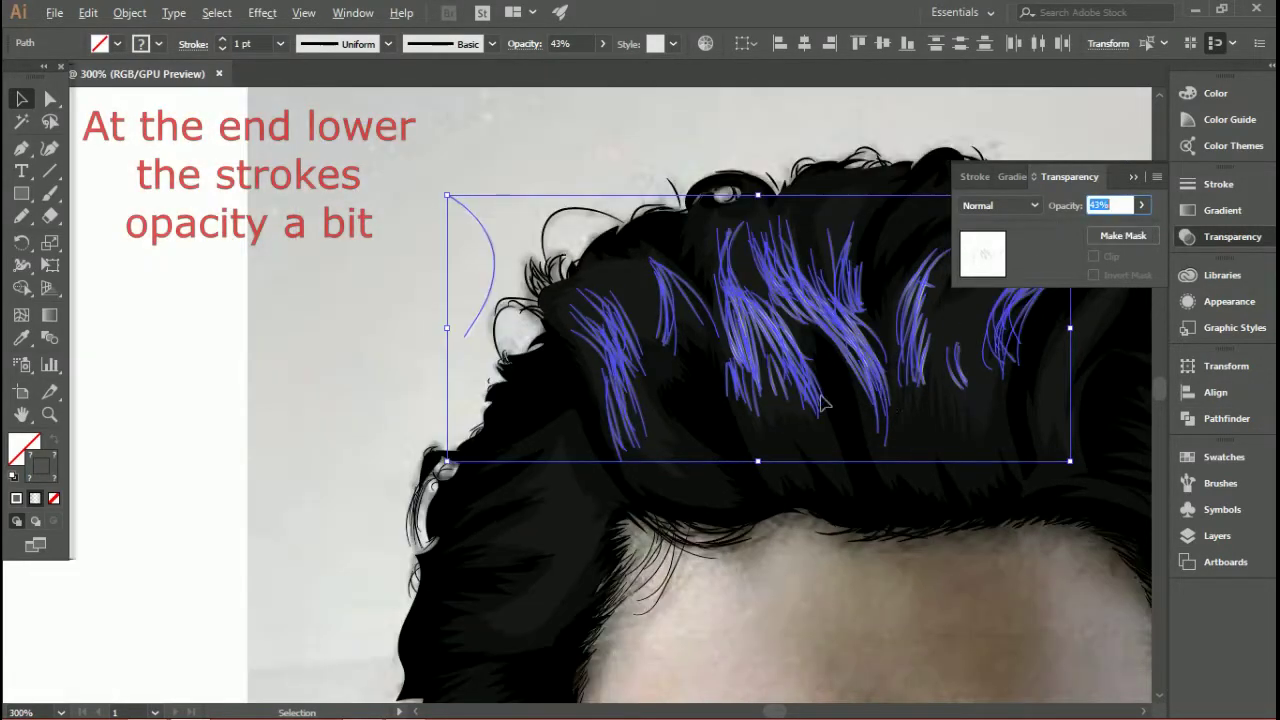
left_click(205, 352)
scroll(269, 384, "down", 3)
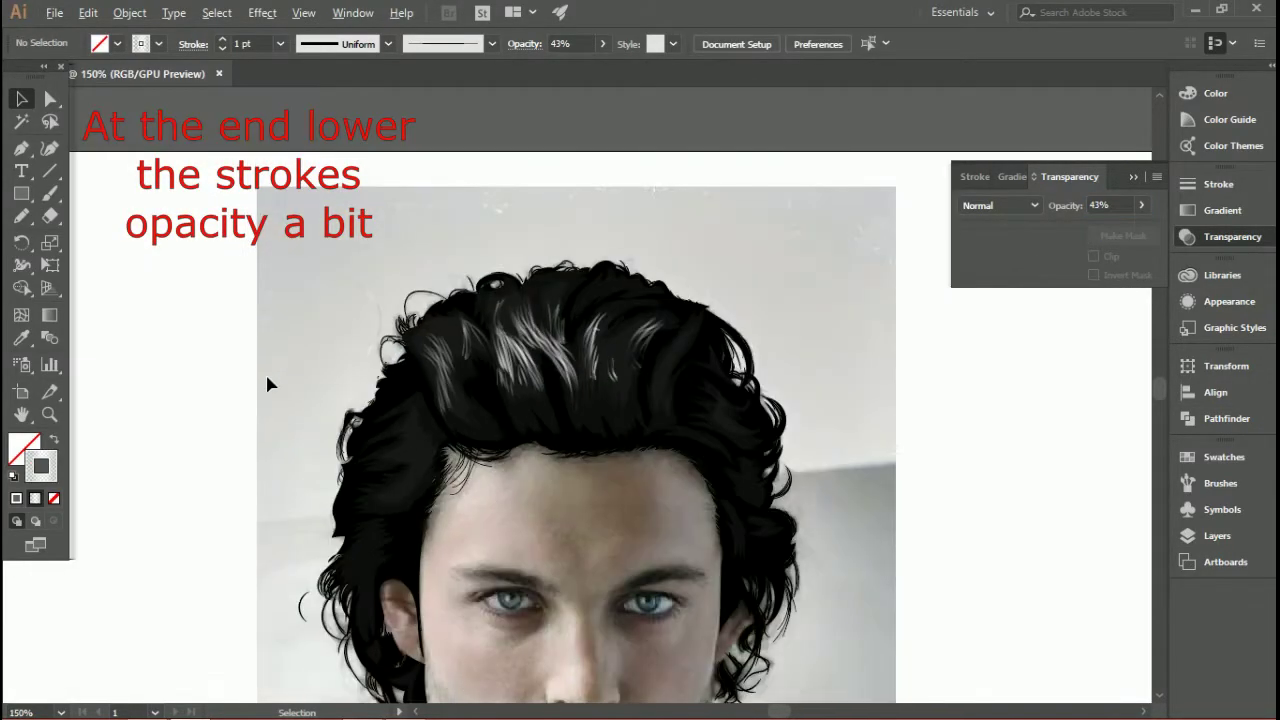
Step: Select all the strand strokes and set their opacity to 25%
scroll(342, 305, "right", 1)
scroll(341, 305, "up", 4)
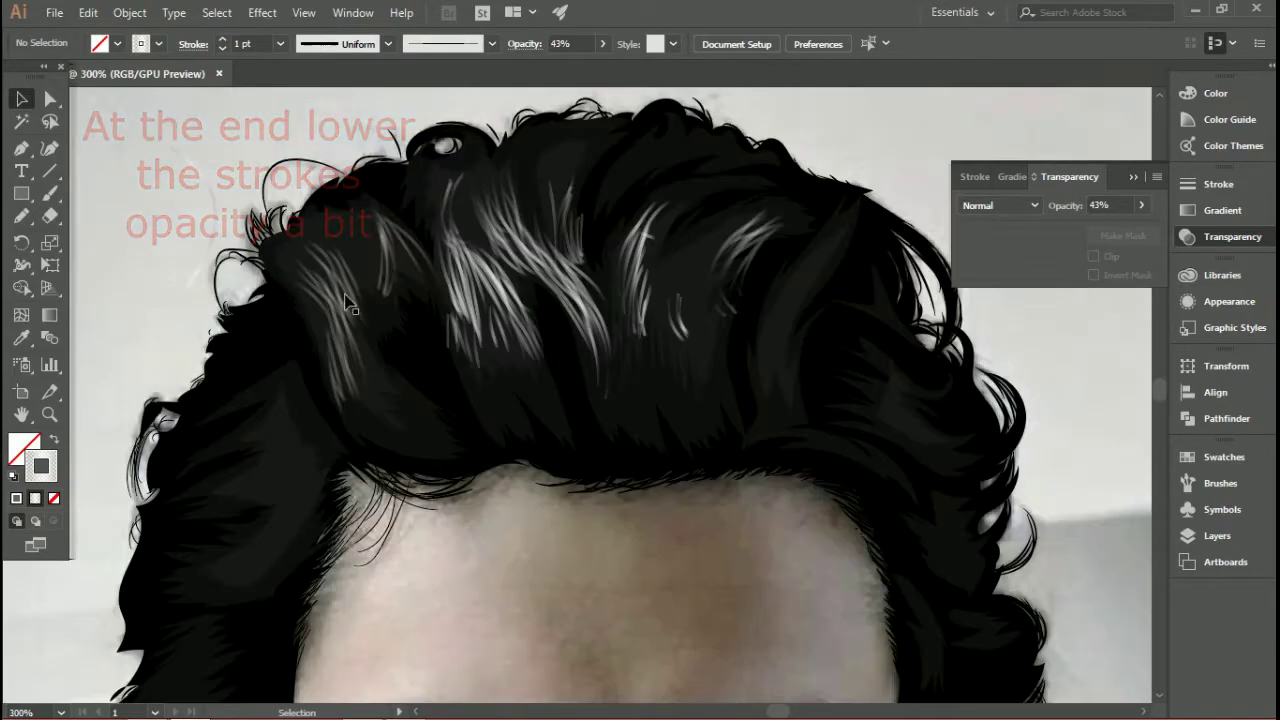
key("ctrl+a")
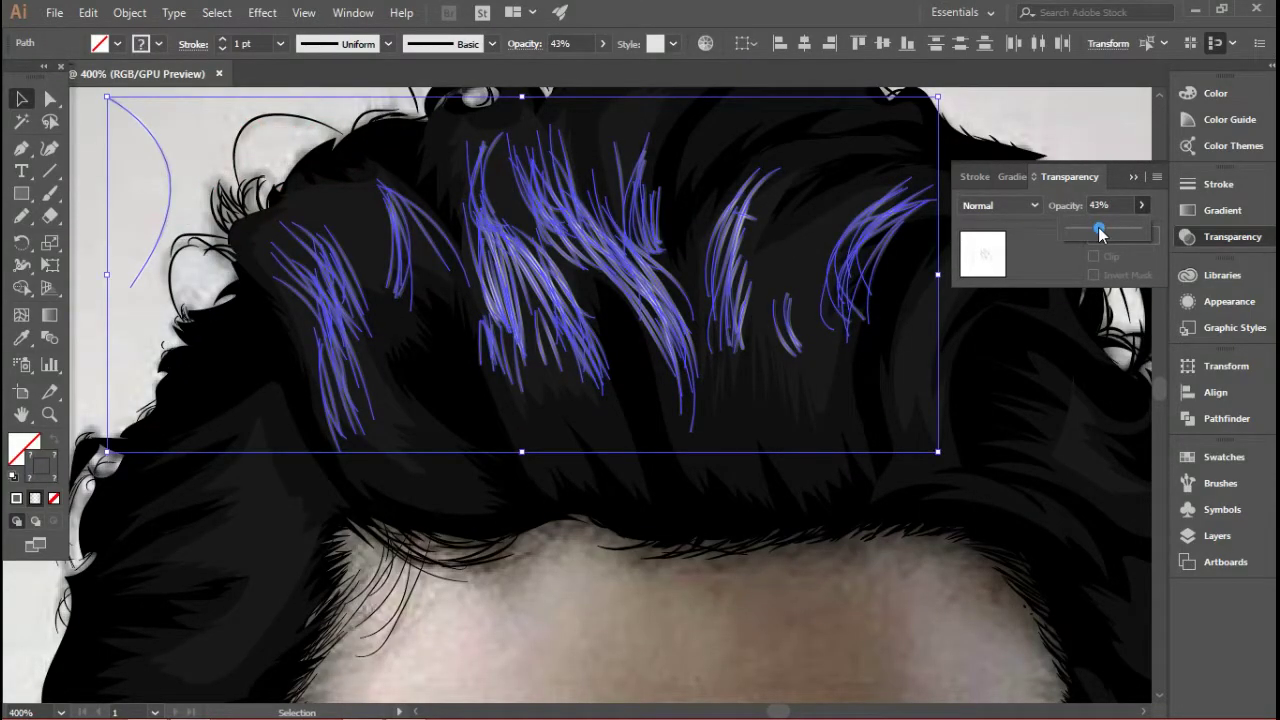
left_click_drag(1088, 237, 1088, 237)
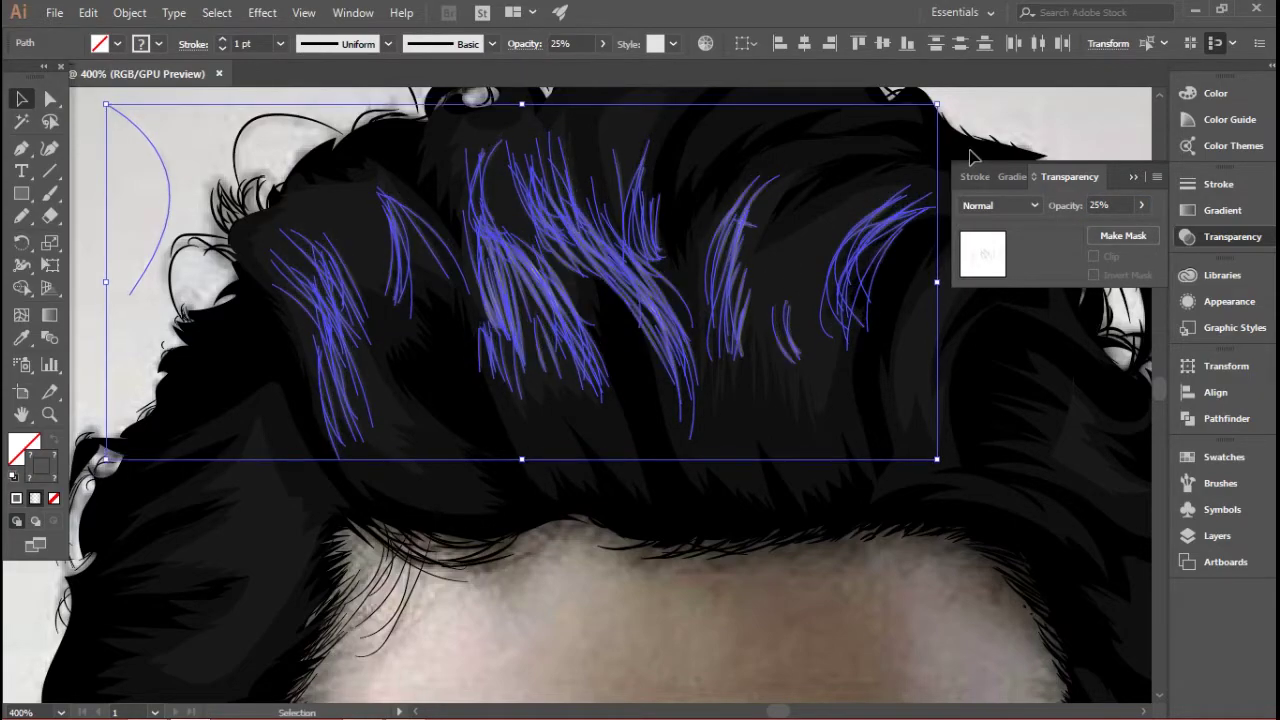
scroll(940, 210, "down", 2)
left_click(234, 349)
scroll(525, 325, "down", 1)
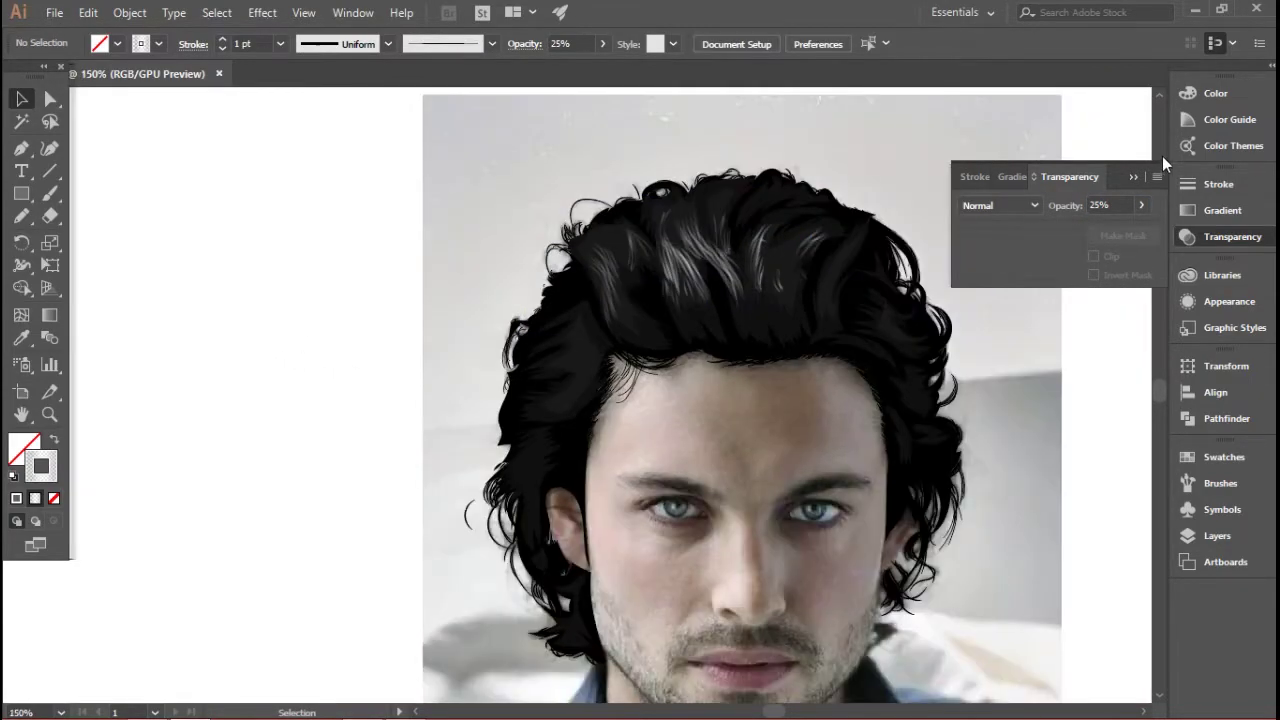
left_click(1141, 176)
Step: Add a new layer between Layer 3 and Strokes and set the Pencil's stroke to a solid dark gray
scroll(820, 300, "up", 2)
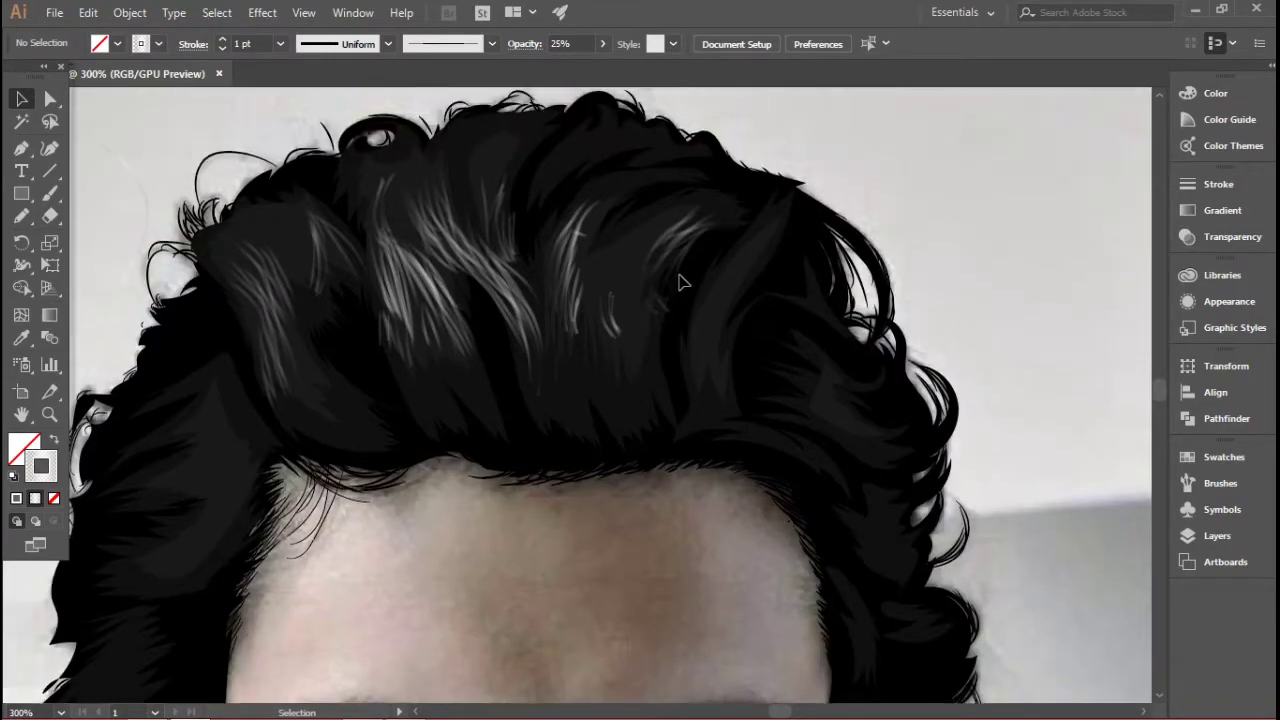
left_click(1212, 537)
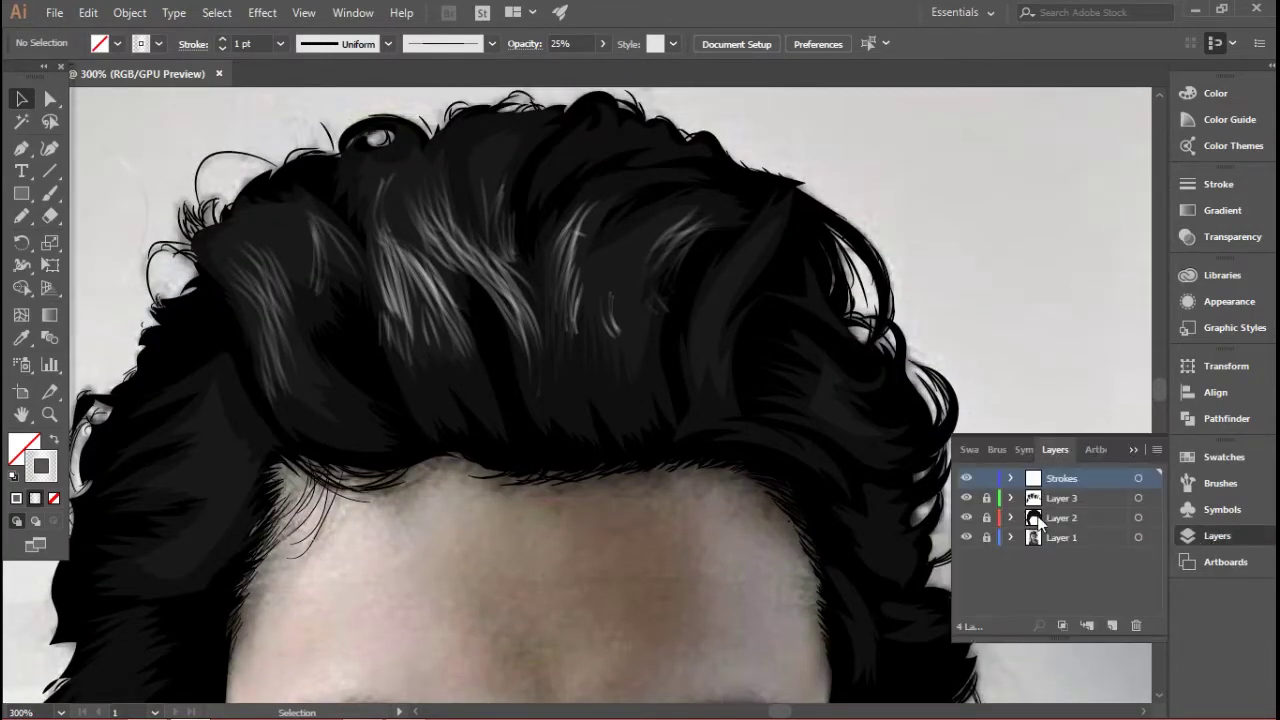
left_click(1115, 626)
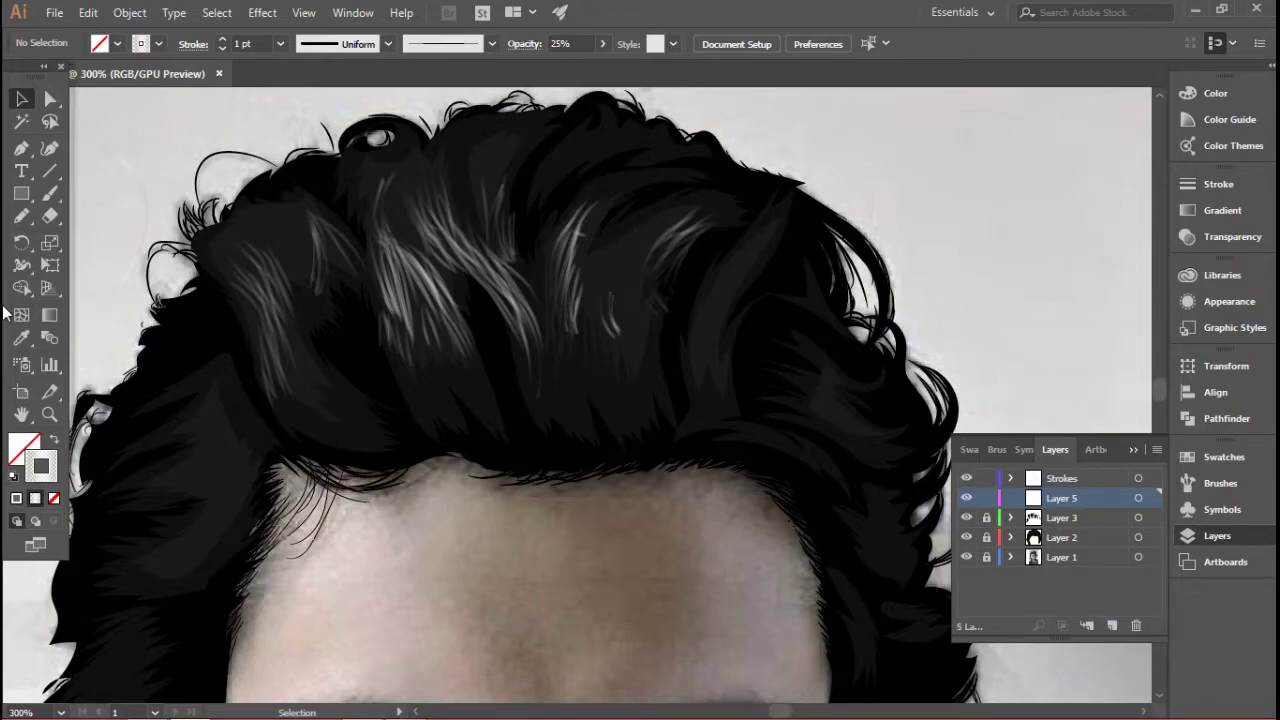
key("n")
left_click(18, 499)
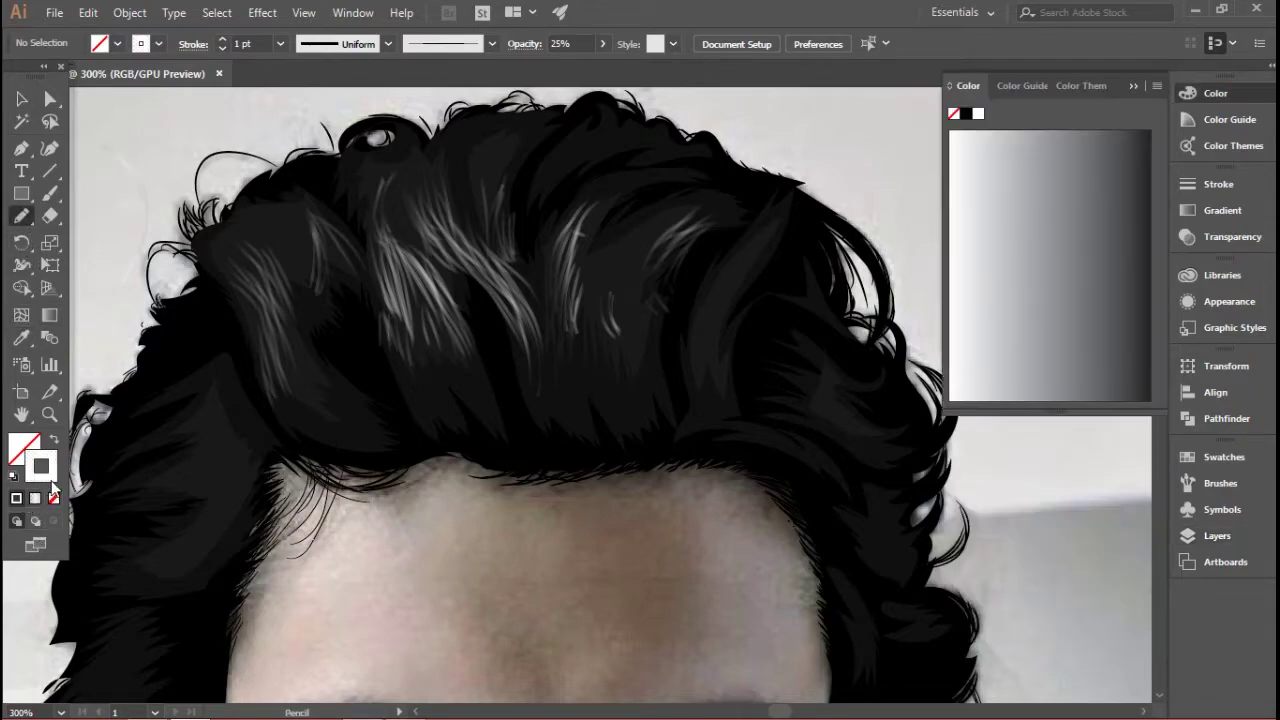
left_click_drag(1055, 160, 1108, 142)
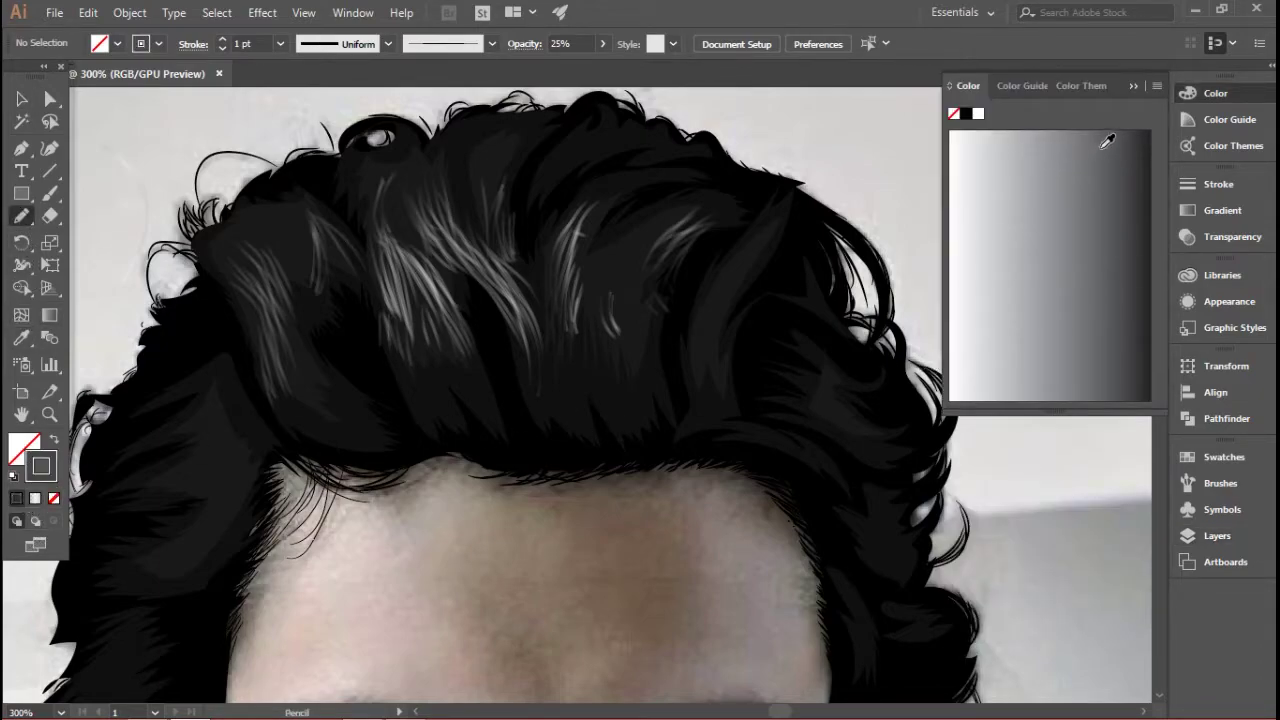
left_click(1133, 86)
Step: Draw dark gray strands on the new layer down the long curved lock right of the fringe
left_click_drag(813, 345, 700, 378)
key("ctrl+z")
key("ctrl+plus")
key("ctrl+plus")
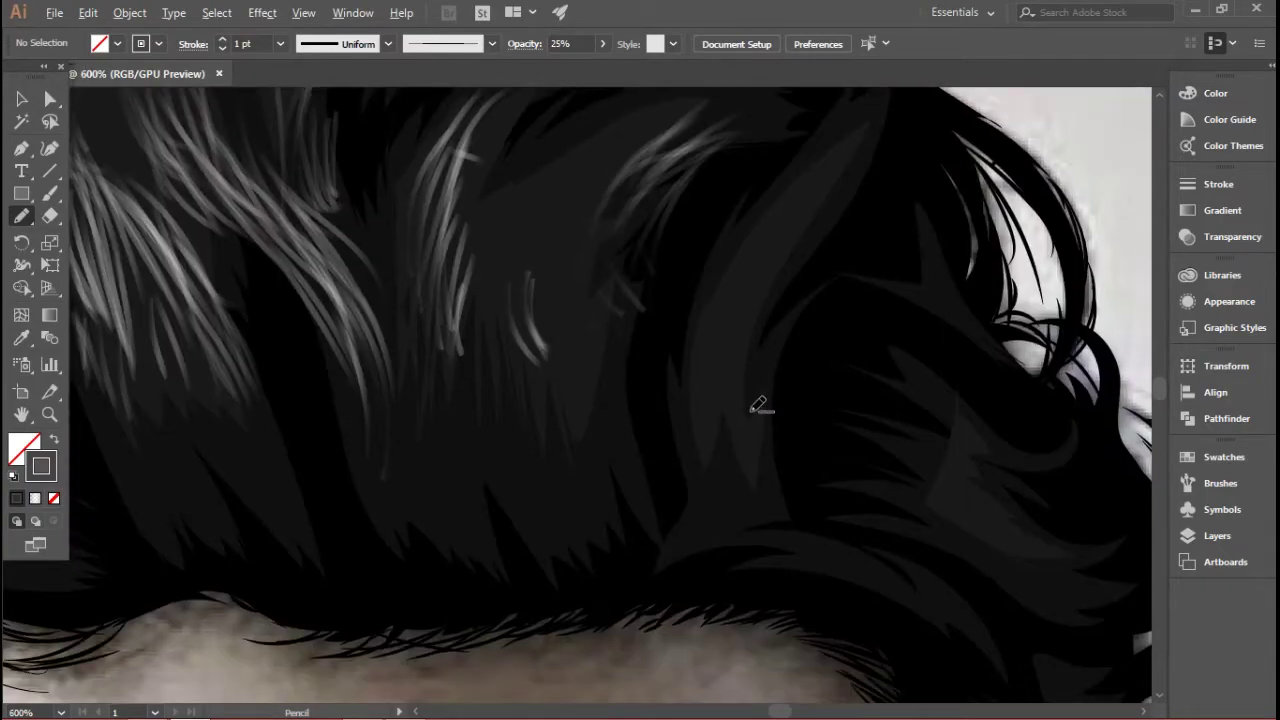
scroll(810, 398, "up", 2)
scroll(793, 427, "down", 1)
mouse_move(762, 487)
left_mouse_down()
mouse_move(760, 392)
mouse_move(809, 265)
mouse_move(849, 247)
mouse_move(756, 477)
left_mouse_up()
mouse_move(836, 246)
left_mouse_down()
mouse_move(748, 482)
mouse_move(800, 302)
mouse_move(760, 488)
left_mouse_up()
left_click_drag(794, 297, 753, 485)
left_click_drag(804, 326, 766, 511)
Step: Draw curved dark gray strands along the swept-back front lock left of that long lock
left_click_drag(656, 425, 686, 284)
mouse_move(764, 238)
left_mouse_down()
mouse_move(626, 413)
mouse_move(654, 493)
left_mouse_up()
left_click_drag(652, 275, 636, 465)
mouse_move(675, 257)
left_mouse_down()
mouse_move(606, 458)
mouse_move(653, 428)
mouse_move(694, 484)
left_mouse_up()
mouse_move(676, 309)
left_mouse_down()
mouse_move(654, 443)
mouse_move(665, 477)
left_mouse_up()
left_click_drag(645, 273, 638, 475)
left_click_drag(608, 297, 636, 472)
left_click_drag(650, 304, 668, 454)
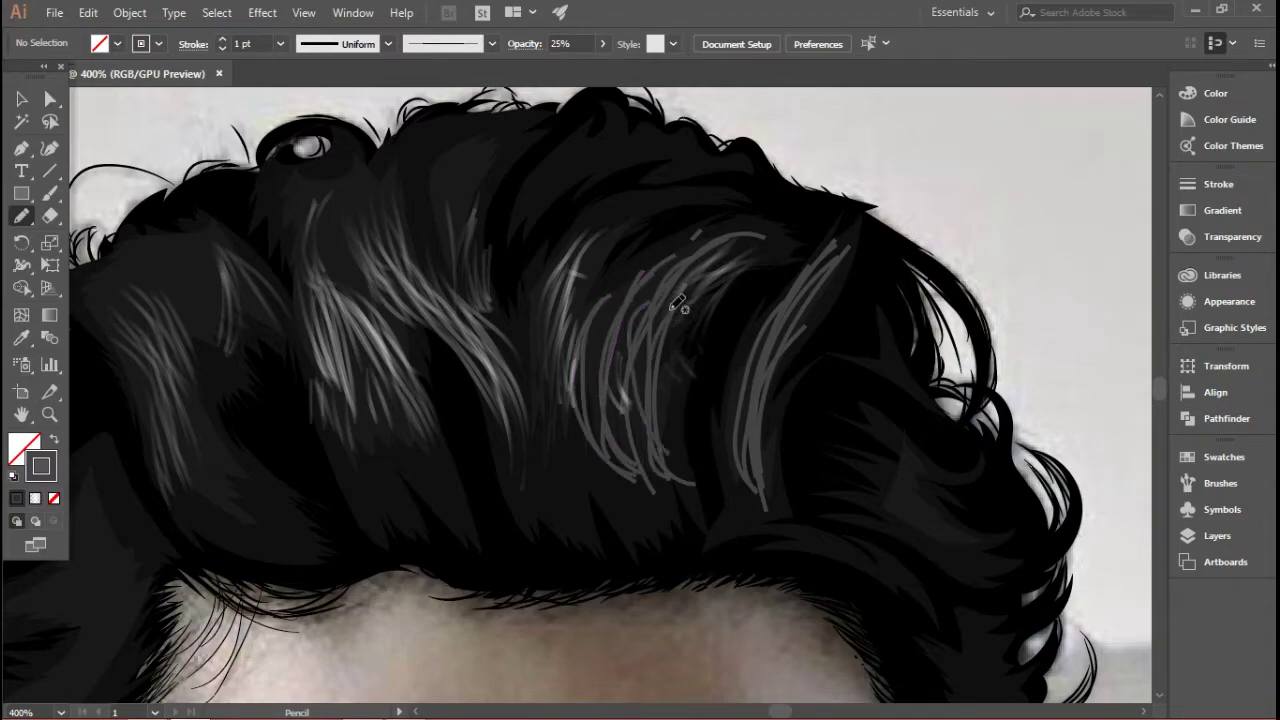
Step: Draw crossing dark gray strands over the wavy side locks above the right temple
mouse_move(862, 418)
left_mouse_down()
mouse_move(940, 482)
mouse_move(952, 533)
left_mouse_up()
left_click_drag(866, 462, 987, 580)
left_click_drag(903, 457, 950, 527)
left_click_drag(863, 455, 964, 573)
left_click_drag(866, 478, 952, 575)
left_click_drag(849, 507, 974, 553)
mouse_move(832, 486)
left_mouse_down()
mouse_move(945, 558)
mouse_move(986, 550)
left_mouse_up()
left_click_drag(865, 454, 926, 503)
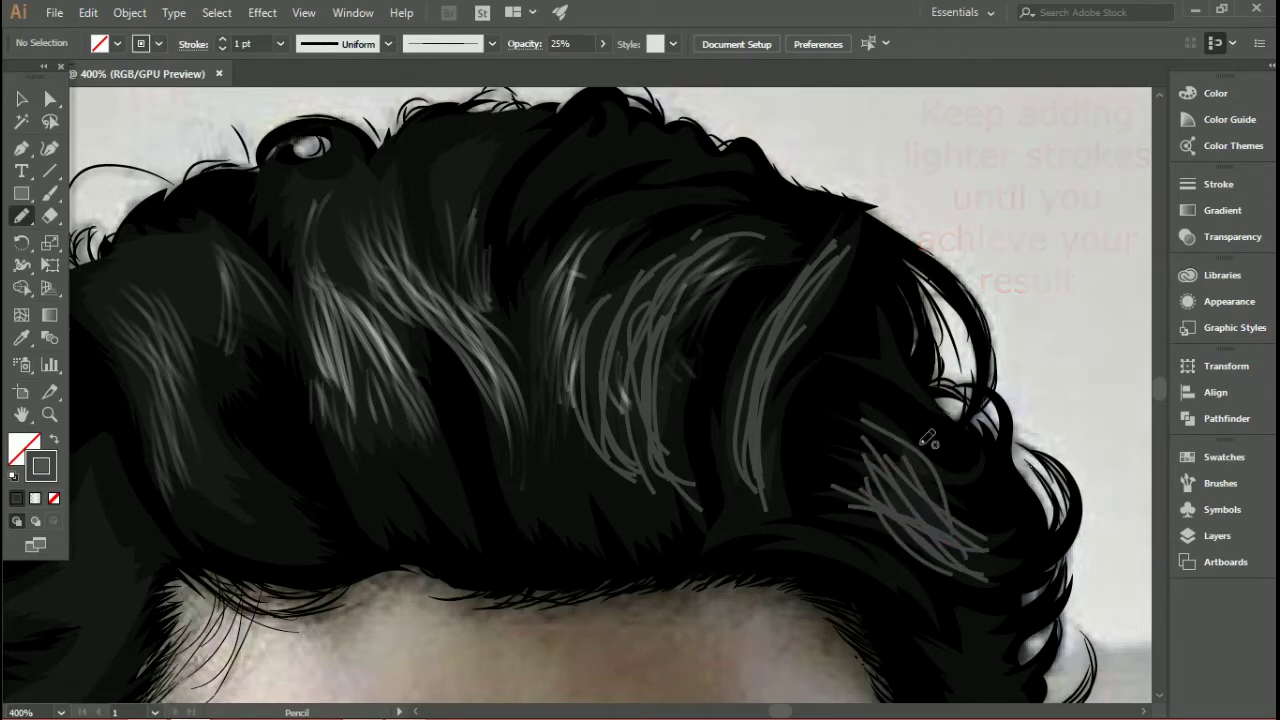
Step: Draw dark gray strands down the wavy side curls beside the right temple and eye
scroll(966, 457, "down", 5)
mouse_move(946, 422)
left_mouse_down()
mouse_move(1000, 496)
mouse_move(1006, 592)
left_mouse_up()
scroll(997, 450, "down", 3)
left_click_drag(1035, 408, 1028, 530)
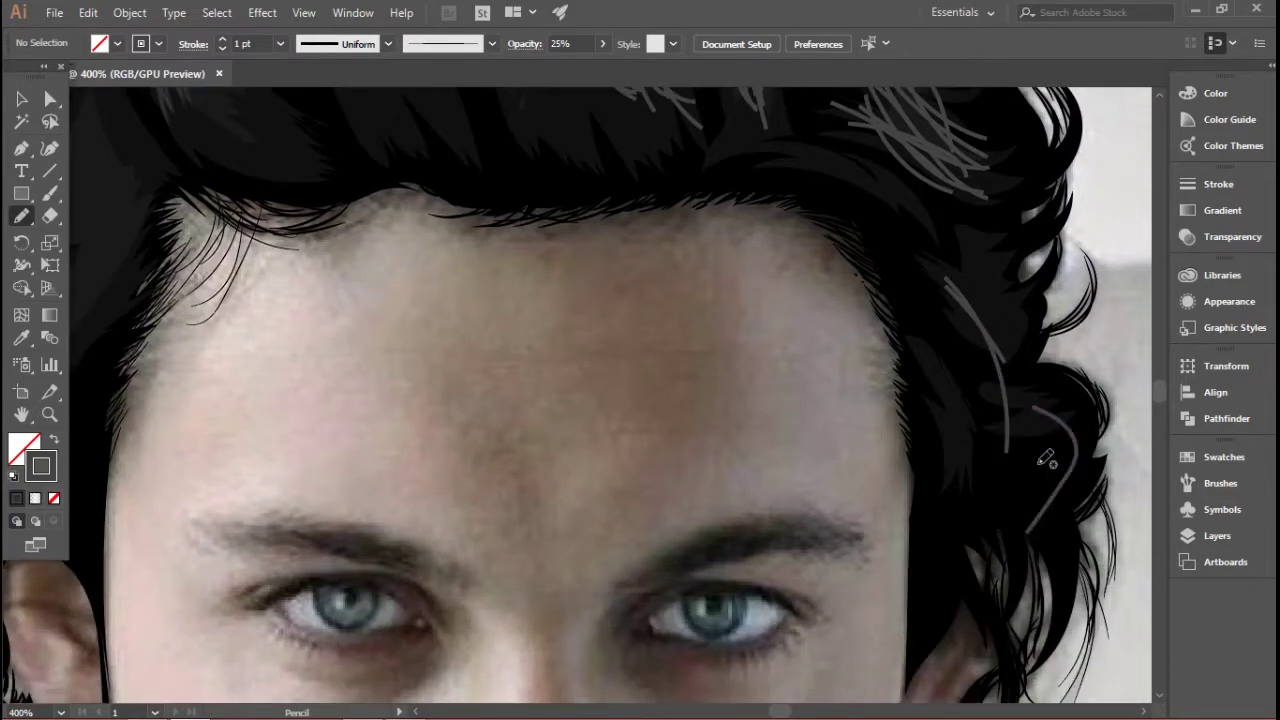
left_click_drag(1030, 426, 1034, 485)
mouse_move(1022, 385)
left_mouse_down()
mouse_move(1045, 497)
mouse_move(1014, 513)
left_mouse_up()
left_click_drag(992, 410, 1003, 490)
mouse_move(968, 434)
left_mouse_down()
mouse_move(1033, 538)
mouse_move(1043, 622)
left_mouse_up()
Step: Draw long dark gray strands along the right side's inner hairline, from the sideburn up to the forehead corner
mouse_move(1001, 449)
left_mouse_down()
mouse_move(1079, 582)
mouse_move(1060, 607)
left_mouse_up()
left_click_drag(946, 466, 1018, 598)
mouse_move(913, 440)
left_mouse_down()
mouse_move(1003, 600)
mouse_move(978, 548)
left_mouse_up()
left_click_drag(912, 375, 968, 486)
left_click_drag(924, 362, 965, 415)
mouse_move(921, 333)
left_mouse_down()
mouse_move(969, 429)
mouse_move(953, 428)
left_mouse_up()
mouse_move(911, 271)
left_mouse_down()
mouse_move(998, 373)
mouse_move(932, 318)
mouse_move(966, 443)
left_mouse_up()
scroll(974, 394, "up", 5)
left_click_drag(824, 372, 928, 440)
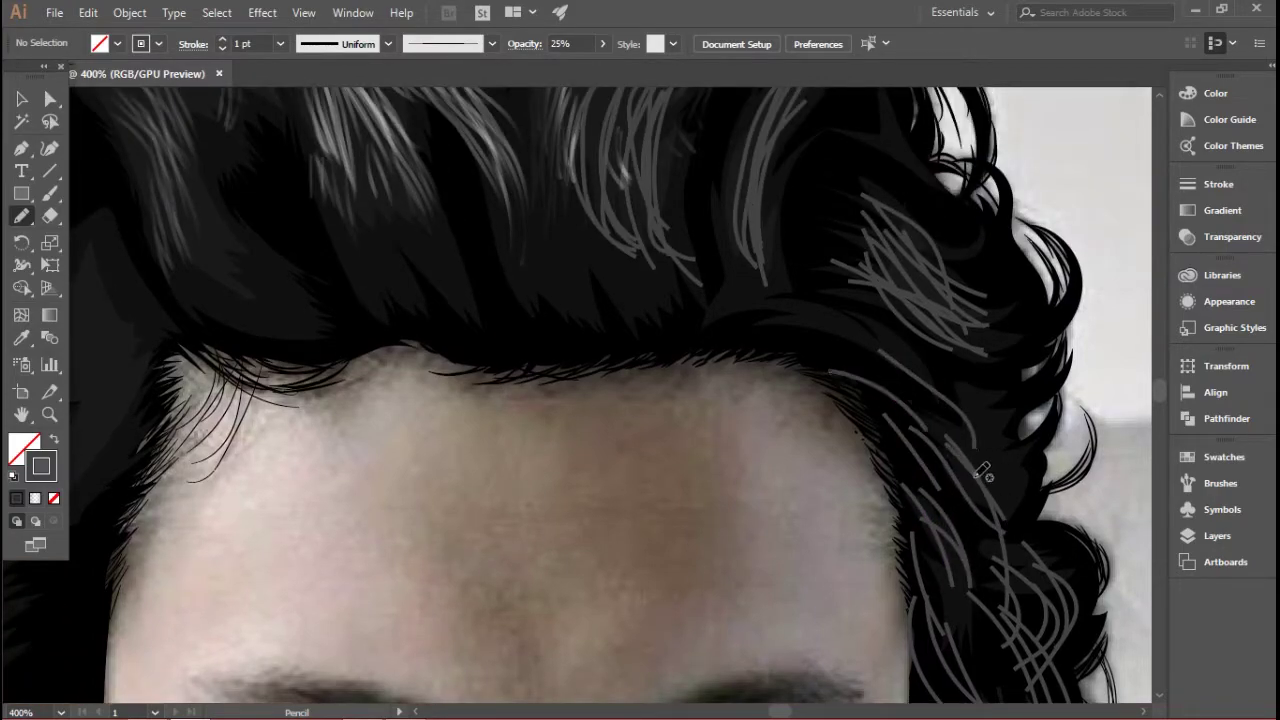
Step: Draw sweeping dark gray strands over the swept-back lock beside the left temple
scroll(982, 472, "down", 3)
scroll(875, 472, "left", 2)
scroll(735, 458, "up", 1)
scroll(737, 456, "up", 1)
scroll(748, 406, "up", 2)
left_click_drag(760, 372, 586, 437)
mouse_move(738, 387)
left_mouse_down()
mouse_move(578, 470)
mouse_move(616, 520)
left_mouse_up()
mouse_move(775, 412)
left_mouse_down()
mouse_move(621, 577)
mouse_move(565, 570)
mouse_move(612, 546)
left_mouse_up()
left_click_drag(718, 480, 581, 530)
left_click_drag(745, 452, 622, 546)
mouse_move(741, 412)
left_mouse_down()
mouse_move(607, 533)
mouse_move(600, 467)
left_mouse_up()
left_click_drag(724, 388, 590, 440)
left_click_drag(743, 365, 608, 457)
left_click_drag(723, 344, 636, 378)
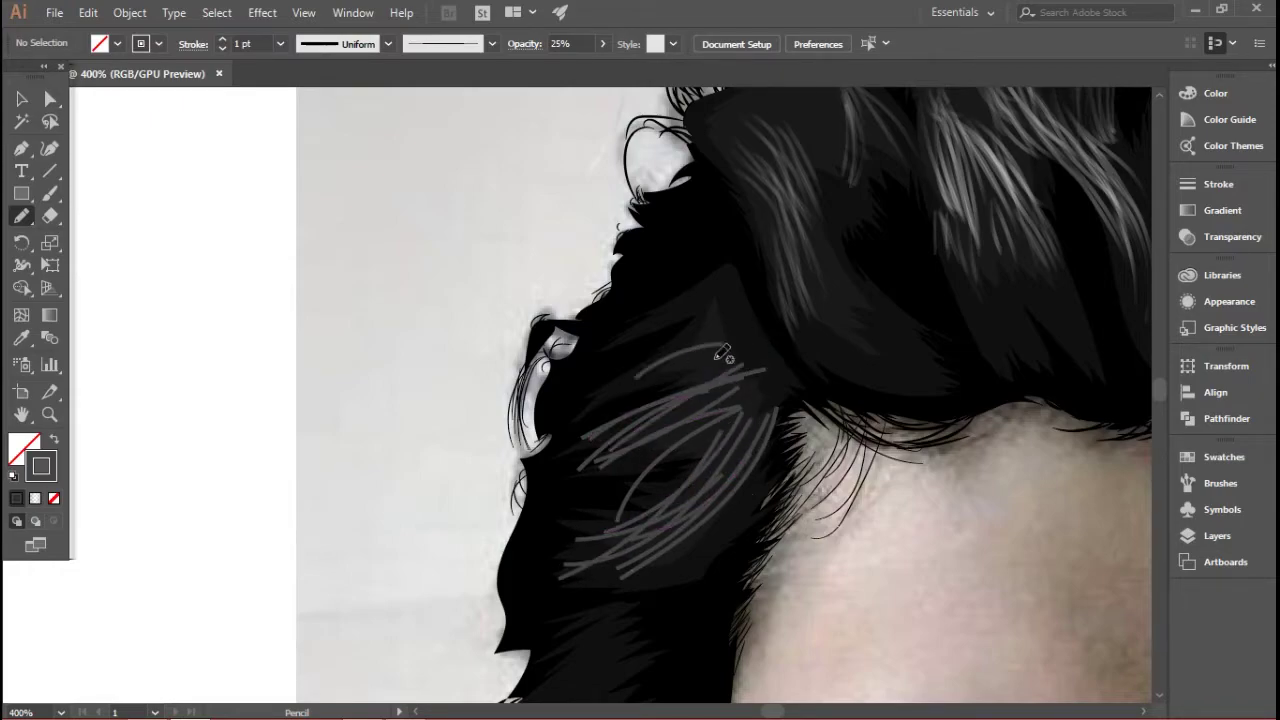
Step: Draw arched, crossing dark gray strands over the upper left side lock, just above the temple lock
mouse_move(815, 374)
left_mouse_down()
mouse_move(695, 260)
mouse_move(647, 271)
mouse_move(590, 355)
left_mouse_up()
mouse_move(652, 311)
left_mouse_down()
mouse_move(595, 376)
mouse_move(639, 358)
mouse_move(596, 383)
left_mouse_up()
left_click_drag(709, 291, 668, 358)
mouse_move(716, 313)
left_mouse_down()
mouse_move(740, 353)
mouse_move(755, 313)
mouse_move(615, 357)
left_mouse_up()
mouse_move(750, 367)
left_mouse_down()
mouse_move(629, 305)
mouse_move(653, 312)
left_mouse_up()
left_click_drag(735, 304, 642, 310)
mouse_move(730, 292)
left_mouse_down()
mouse_move(685, 285)
mouse_move(627, 318)
left_mouse_up()
mouse_move(720, 260)
left_mouse_down()
mouse_move(668, 257)
mouse_move(589, 303)
left_mouse_up()
scroll(672, 457, "down", 3)
scroll(679, 452, "down", 1)
scroll(686, 457, "up", 3)
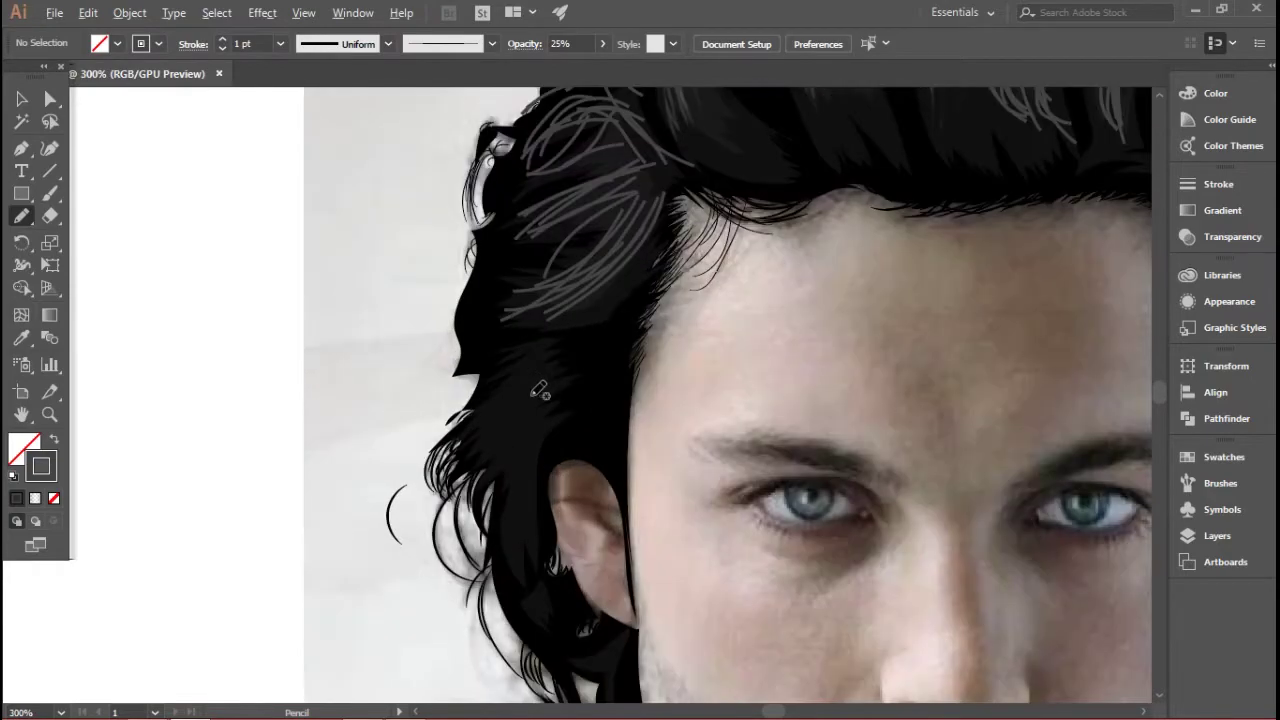
Step: Draw curved dark gray strands above the left ear and down the lock behind it
scroll(540, 390, "down", 2)
left_click_drag(620, 226, 541, 382)
left_click_drag(625, 259, 574, 362)
left_click_drag(581, 253, 517, 420)
left_click_drag(576, 287, 534, 454)
mouse_move(550, 342)
left_mouse_down()
mouse_move(522, 493)
mouse_move(554, 534)
left_mouse_up()
mouse_move(524, 454)
left_mouse_down()
mouse_move(547, 587)
mouse_move(576, 597)
left_mouse_up()
mouse_move(518, 480)
left_mouse_down()
mouse_move(531, 555)
mouse_move(569, 591)
left_mouse_up()
mouse_move(519, 477)
left_mouse_down()
mouse_move(537, 559)
mouse_move(577, 579)
left_mouse_up()
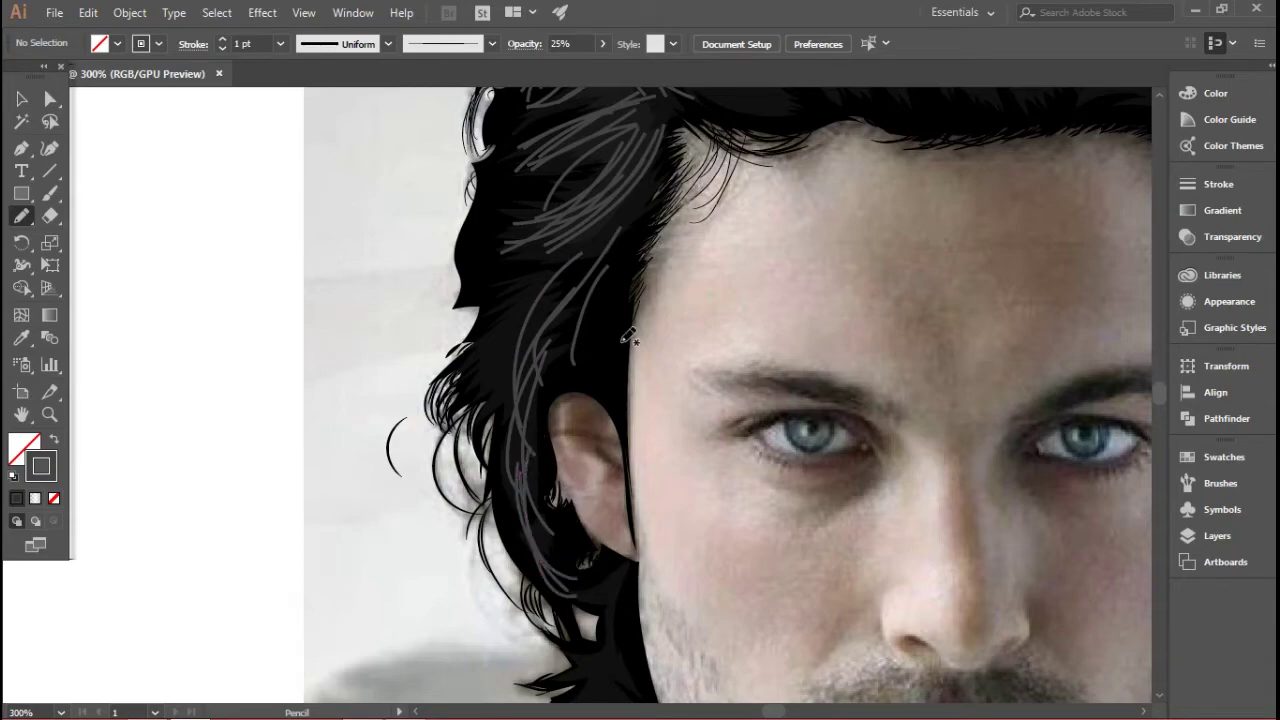
left_click_drag(626, 311, 595, 378)
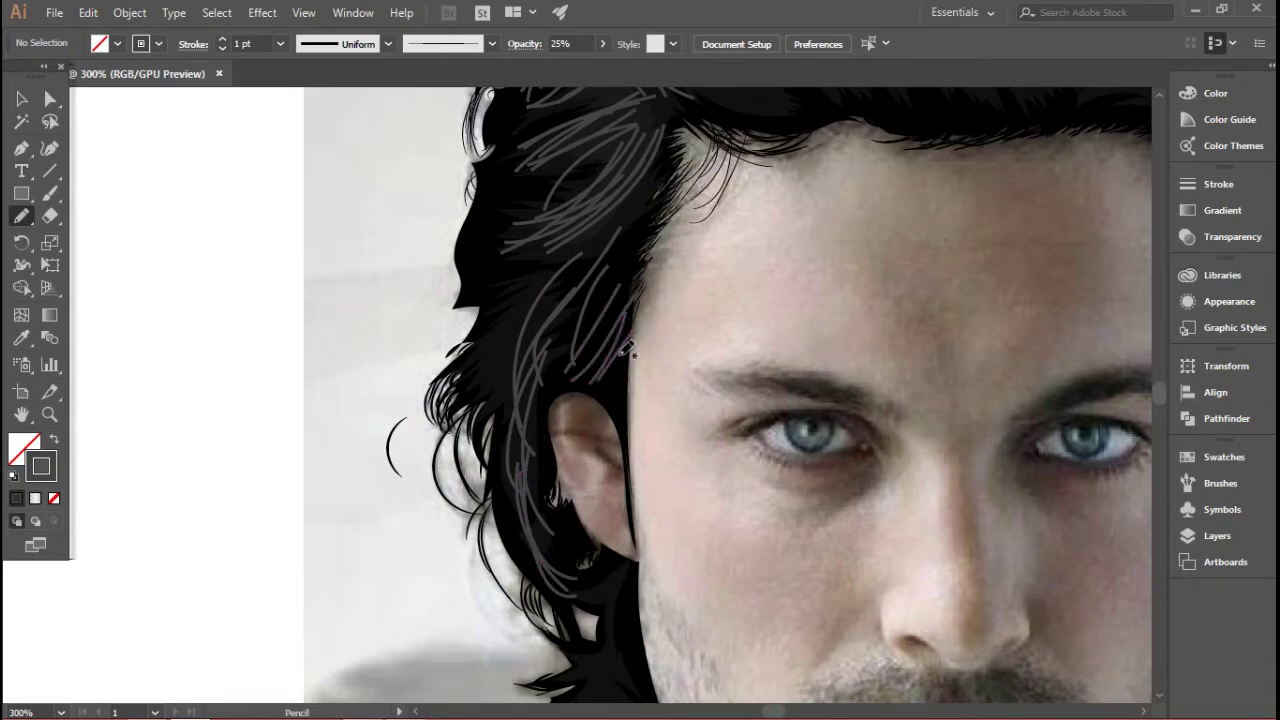
Step: Fill out the left side hair with more strands behind the ear and down the lower lock beneath it
left_click_drag(604, 254, 528, 338)
mouse_move(549, 286)
left_mouse_down()
mouse_move(494, 380)
mouse_move(504, 386)
left_mouse_up()
mouse_move(538, 284)
left_mouse_down()
mouse_move(503, 361)
mouse_move(530, 605)
left_mouse_up()
scroll(563, 403, "down", 2)
scroll(572, 399, "up", 4)
left_click_drag(552, 390, 580, 592)
left_click_drag(553, 418, 590, 610)
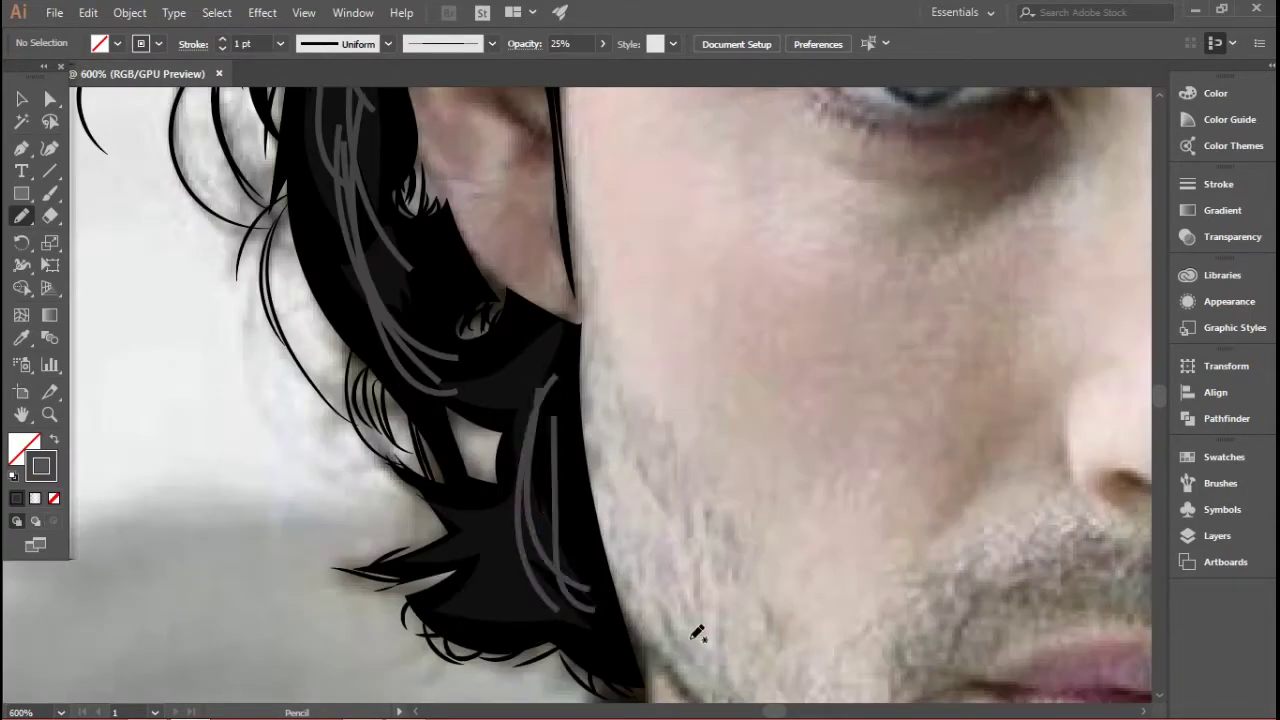
mouse_move(527, 518)
left_mouse_down()
mouse_move(507, 588)
mouse_move(553, 638)
left_mouse_up()
mouse_move(550, 329)
left_mouse_down()
mouse_move(543, 420)
mouse_move(526, 422)
left_mouse_up()
left_click_drag(533, 344, 506, 420)
scroll(549, 445, "down", 5)
scroll(549, 445, "down", 2)
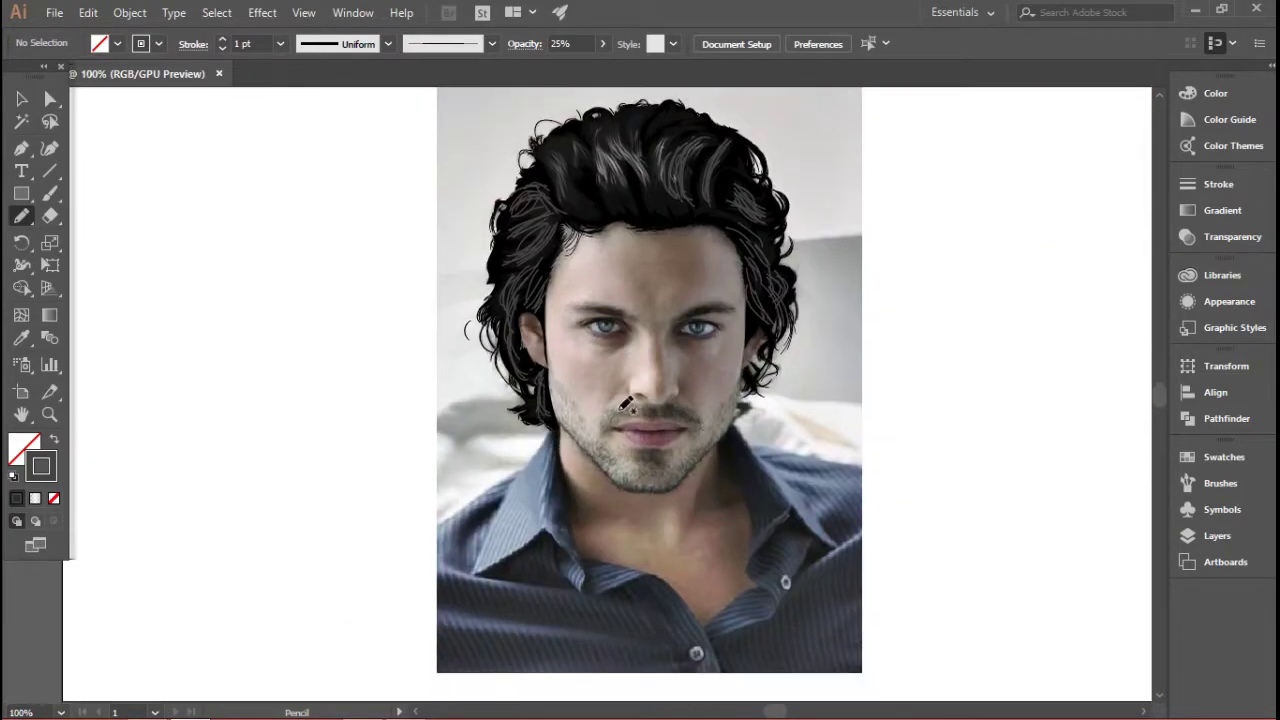
Step: Lock the Strokes layer and apply the tapered elliptical width profile to all strands on Layer 5
scroll(612, 417, "up", 3)
scroll(612, 417, "right", 1)
scroll(617, 412, "up", 1)
scroll(617, 412, "up", 2)
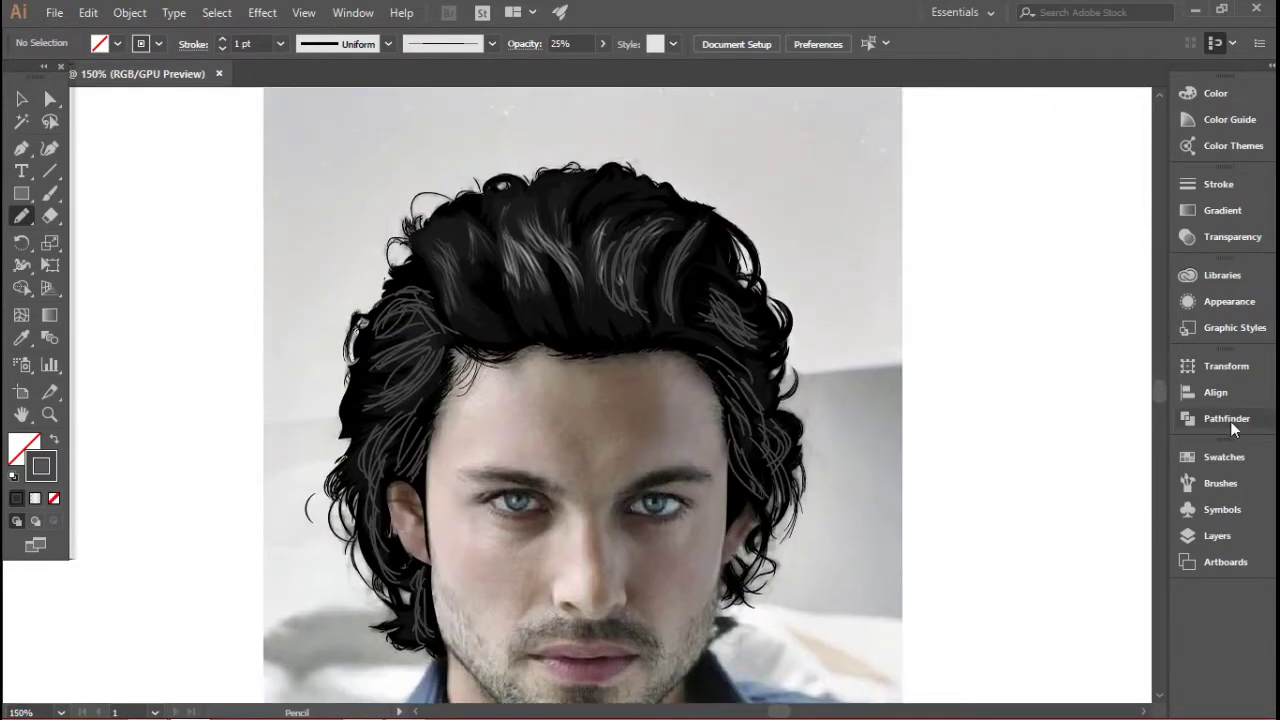
left_click(1221, 512)
left_click(1218, 536)
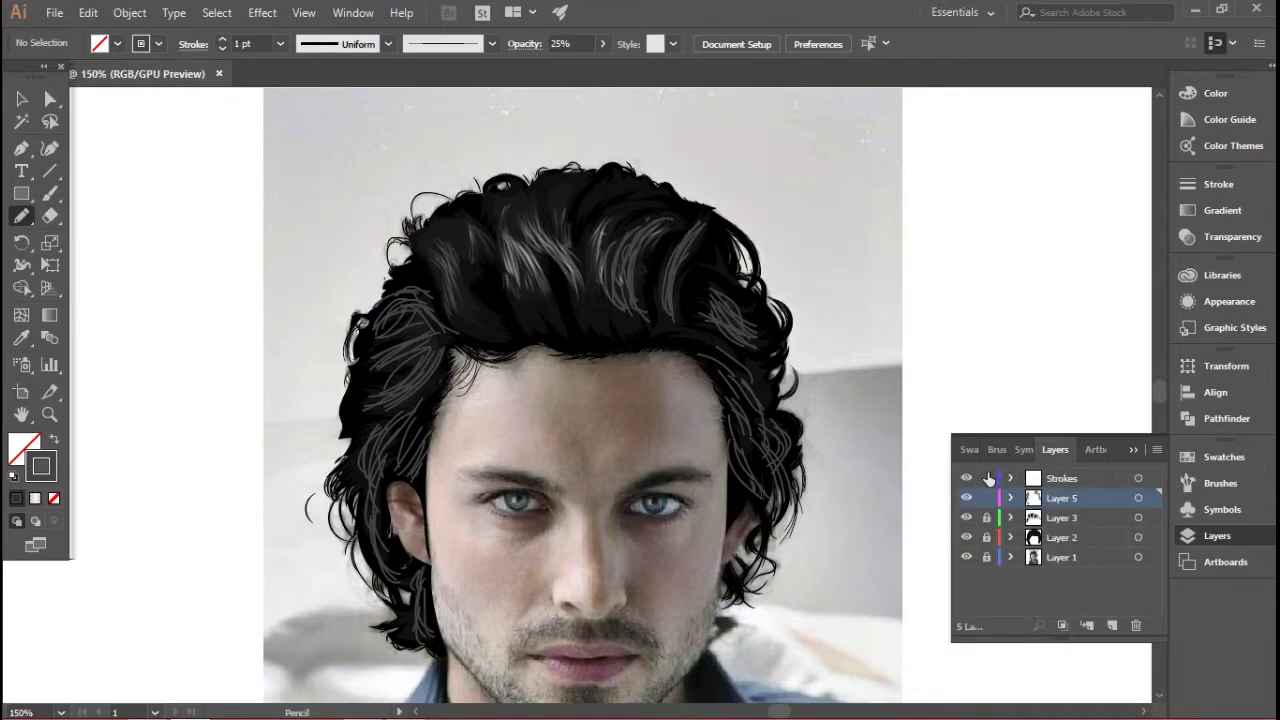
key("ctrl+a")
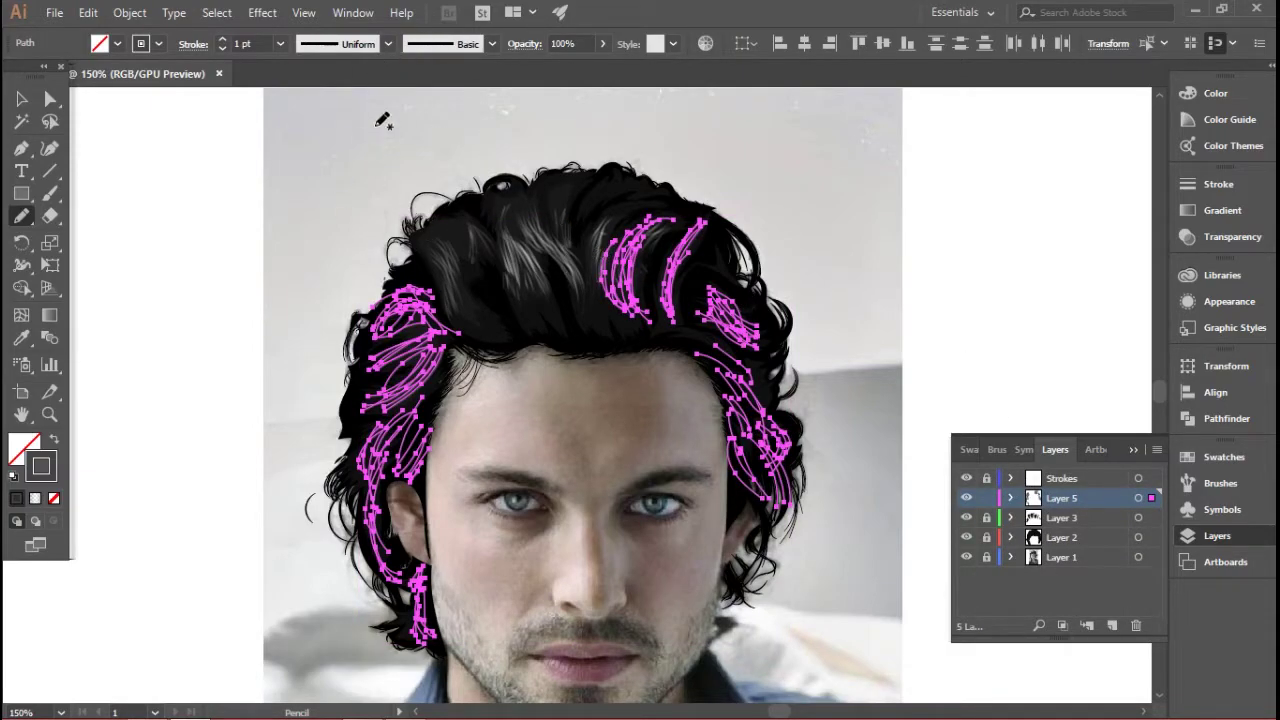
left_click(389, 44)
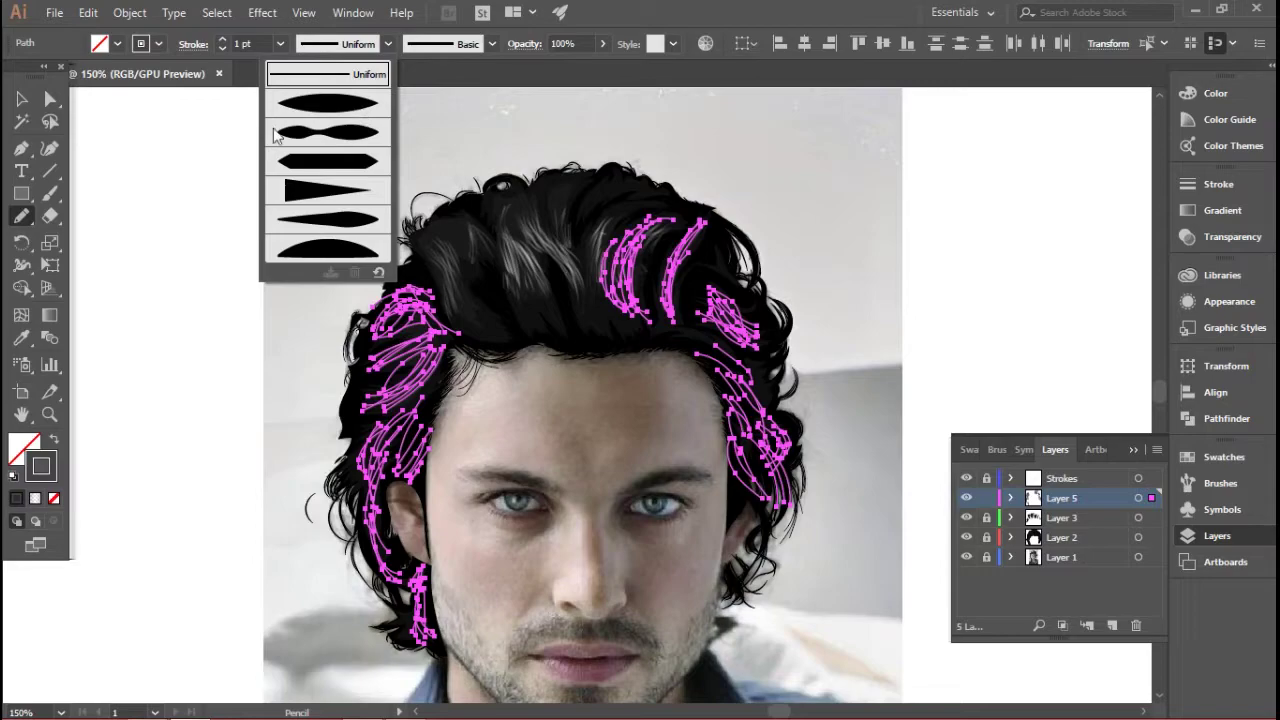
left_click(303, 104)
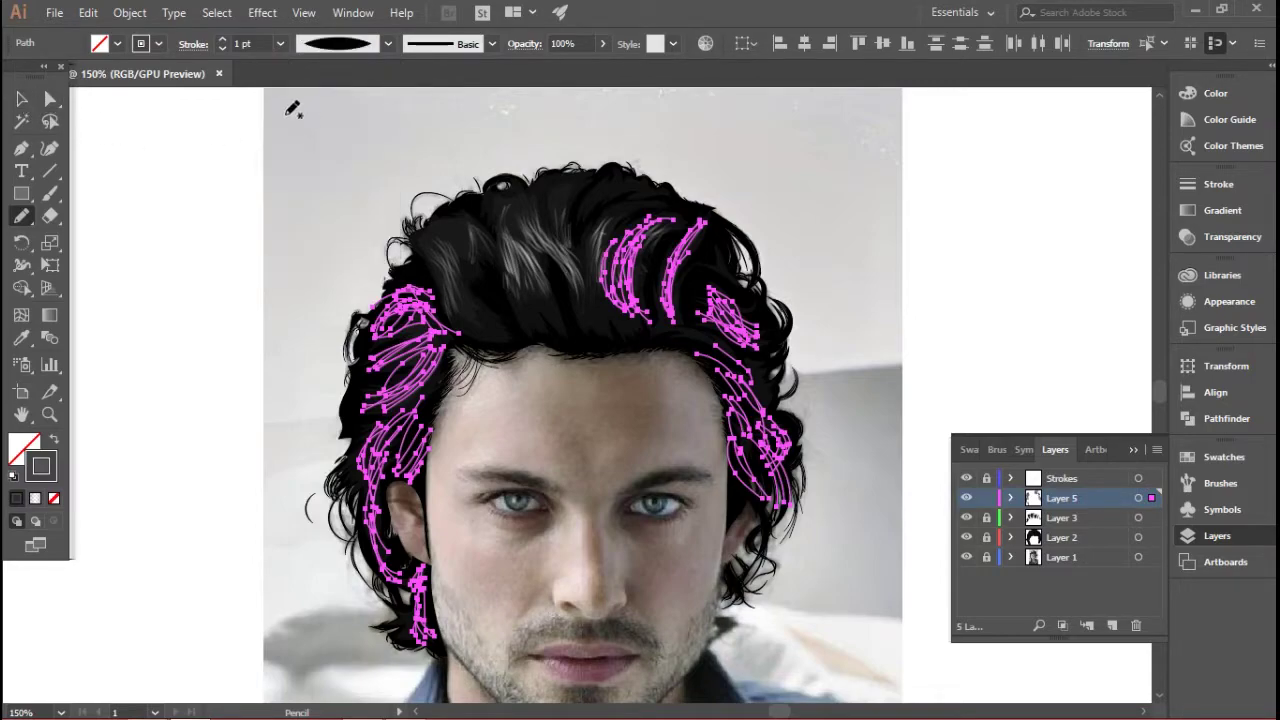
left_click(21, 99)
left_click(197, 262)
scroll(457, 277, "up", 1)
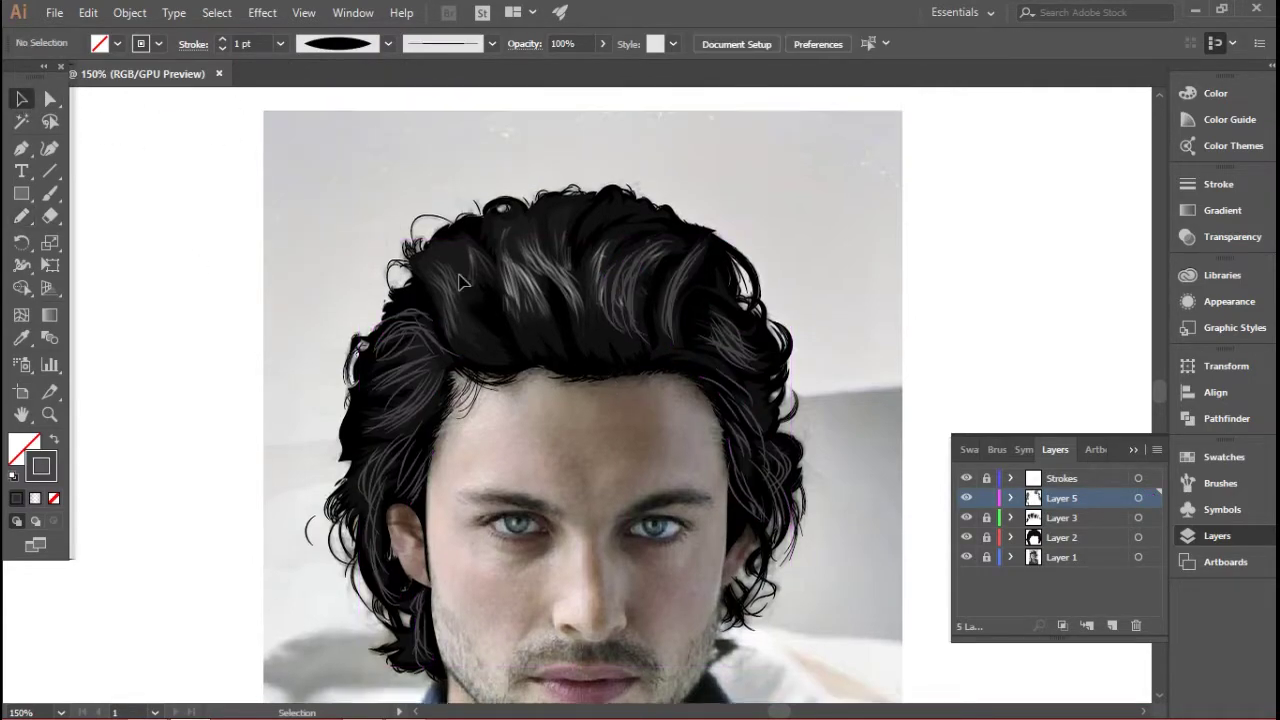
Step: Lock Layer 5, unlock the Strokes layer, and apply the tapered elliptical width profile to all its strands
scroll(457, 289, "up", 6)
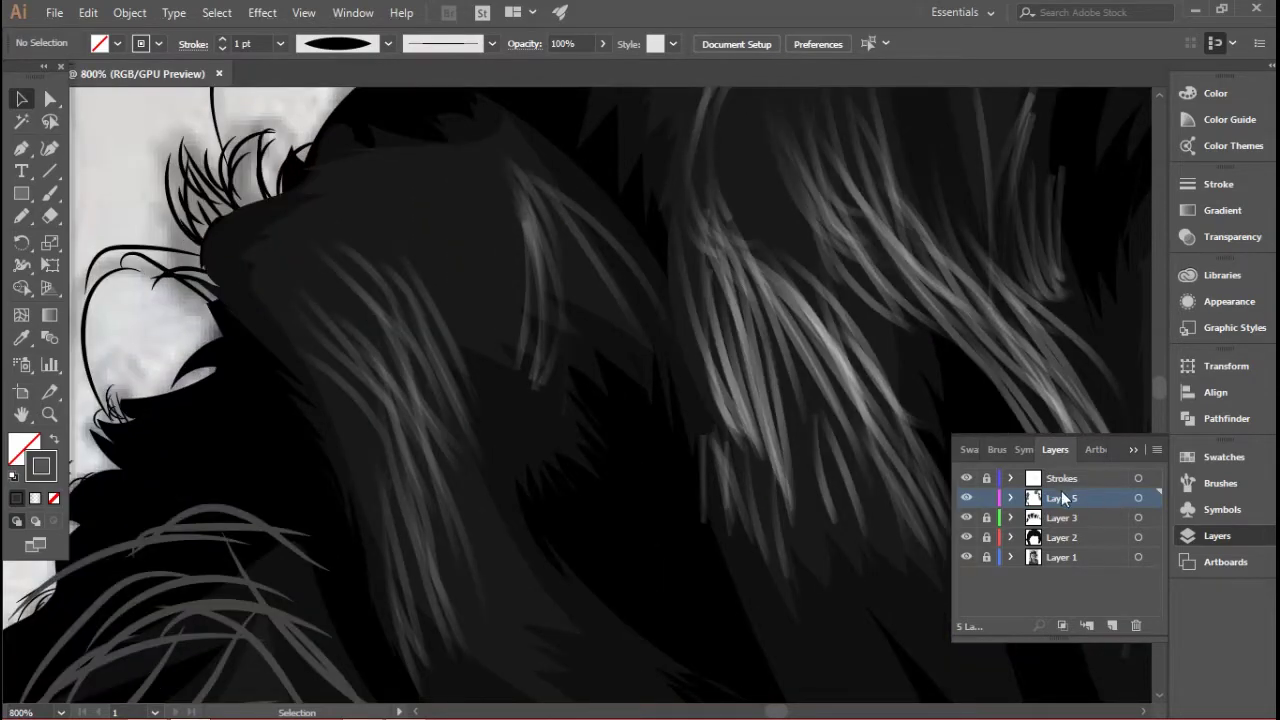
left_click(1051, 480)
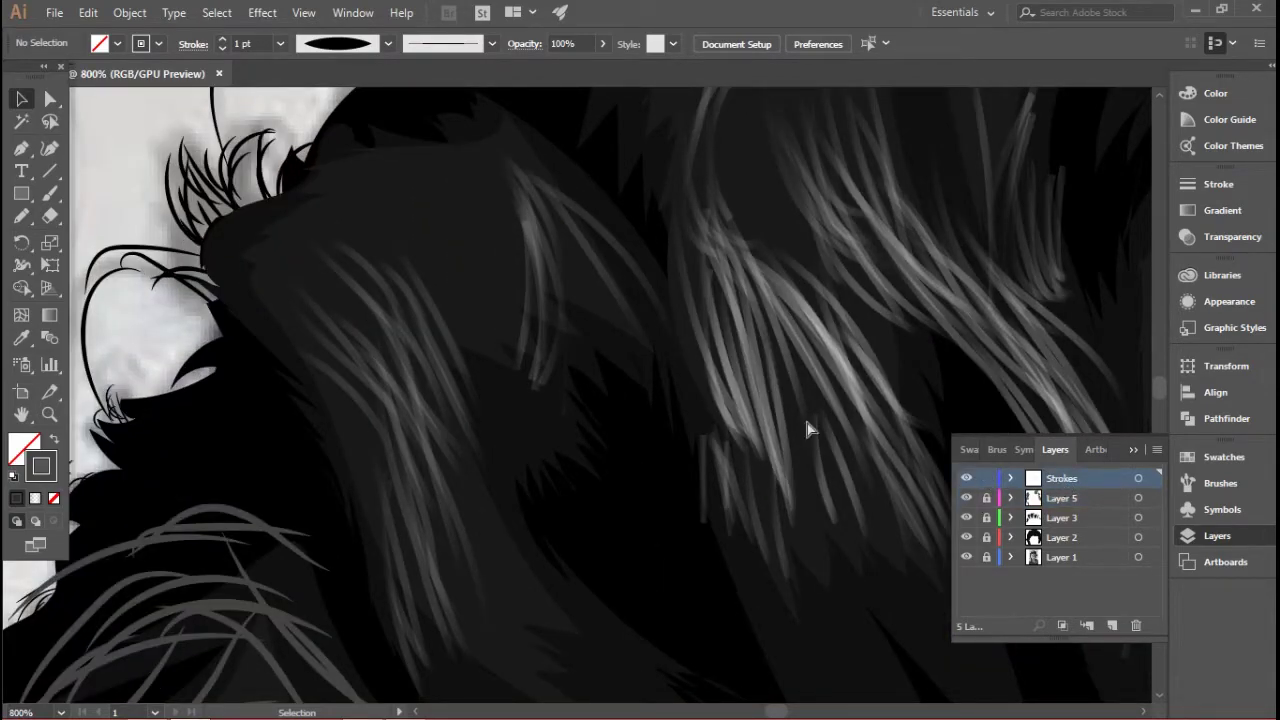
key("ctrl+a")
left_click(388, 43)
left_click(320, 105)
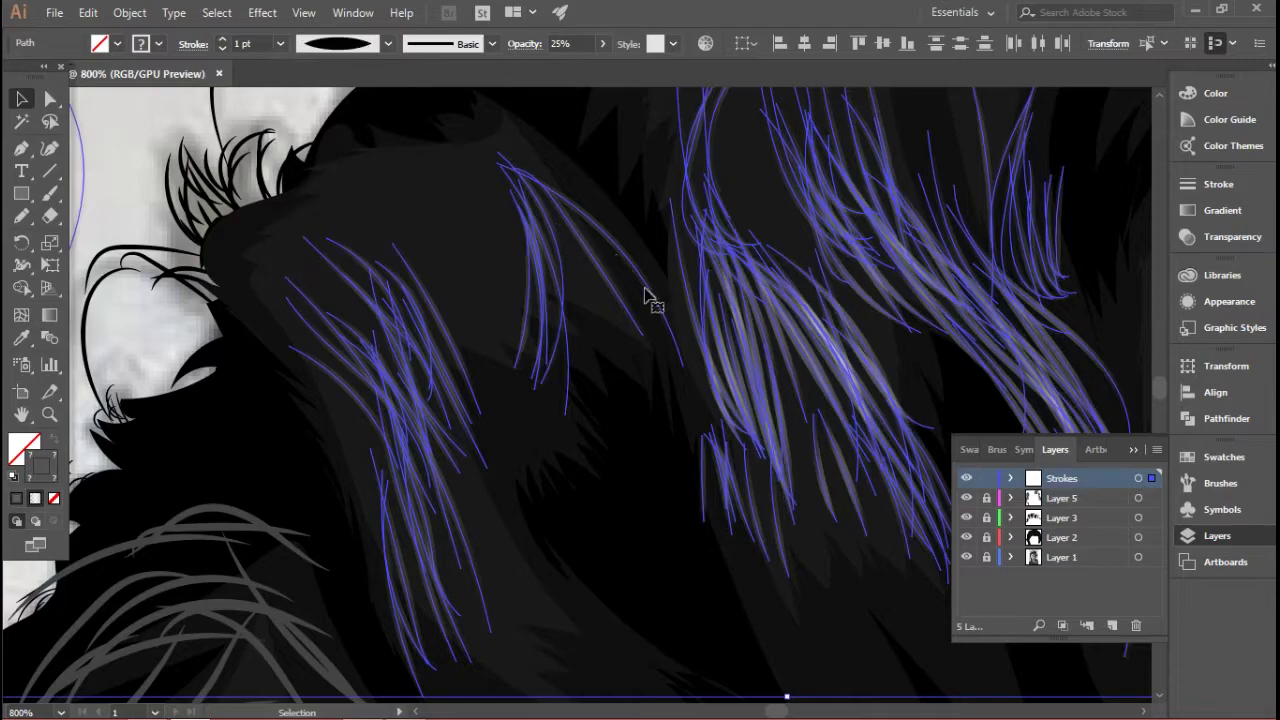
scroll(672, 322, "down", 3)
left_click(181, 318)
scroll(698, 383, "down", 3)
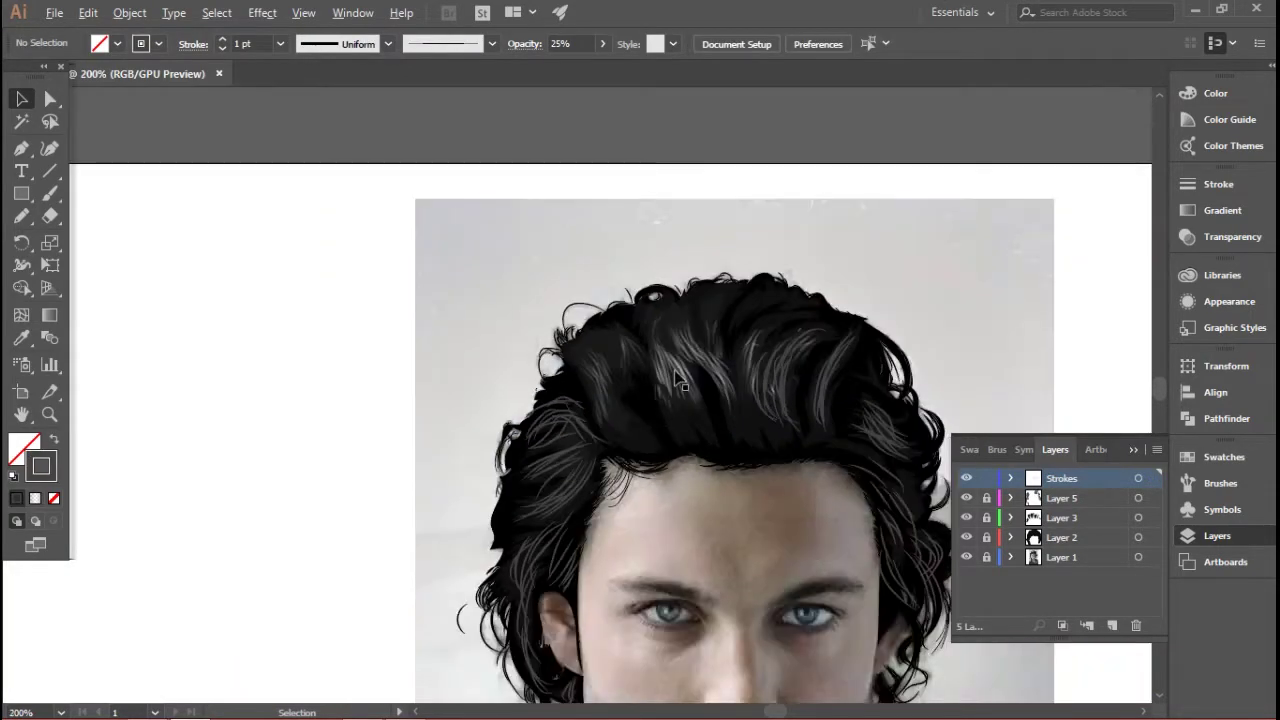
Step: Hide Layer 1 with the portrait photo and inspect the vector hair on its own
scroll(698, 383, "down", 1)
scroll(698, 383, "right", 1)
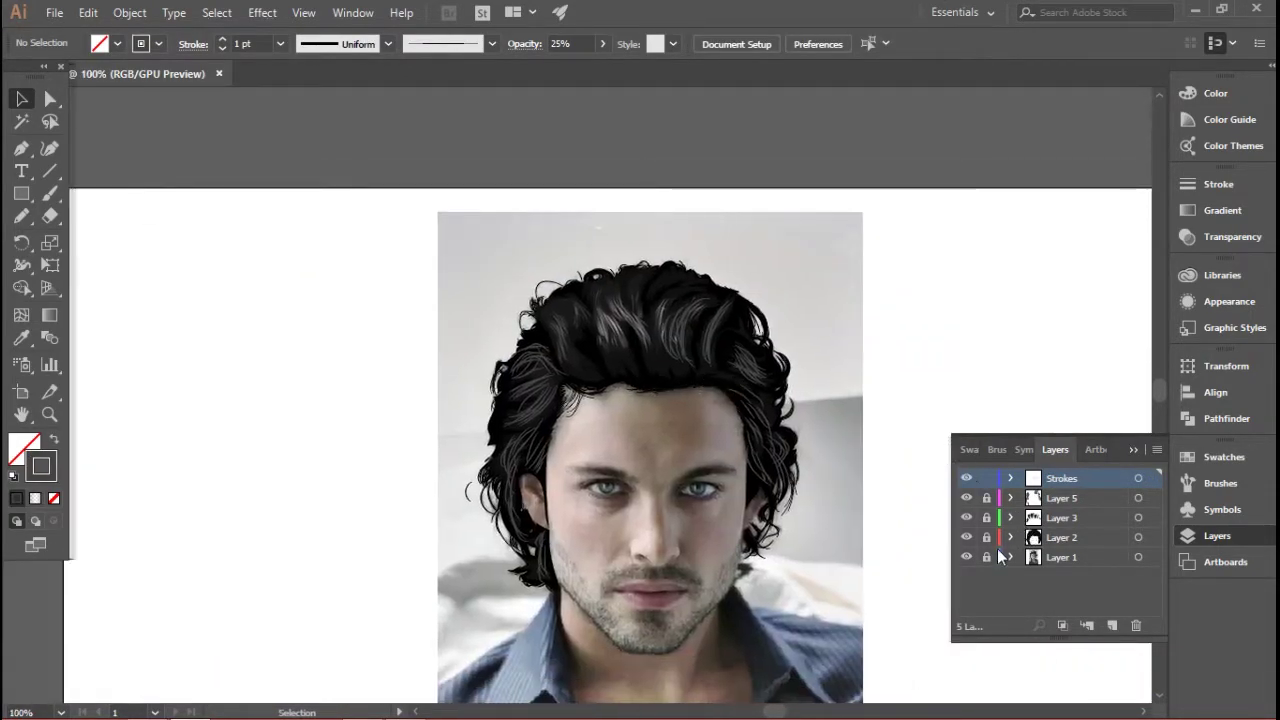
left_click(966, 557)
scroll(662, 461, "up", 2)
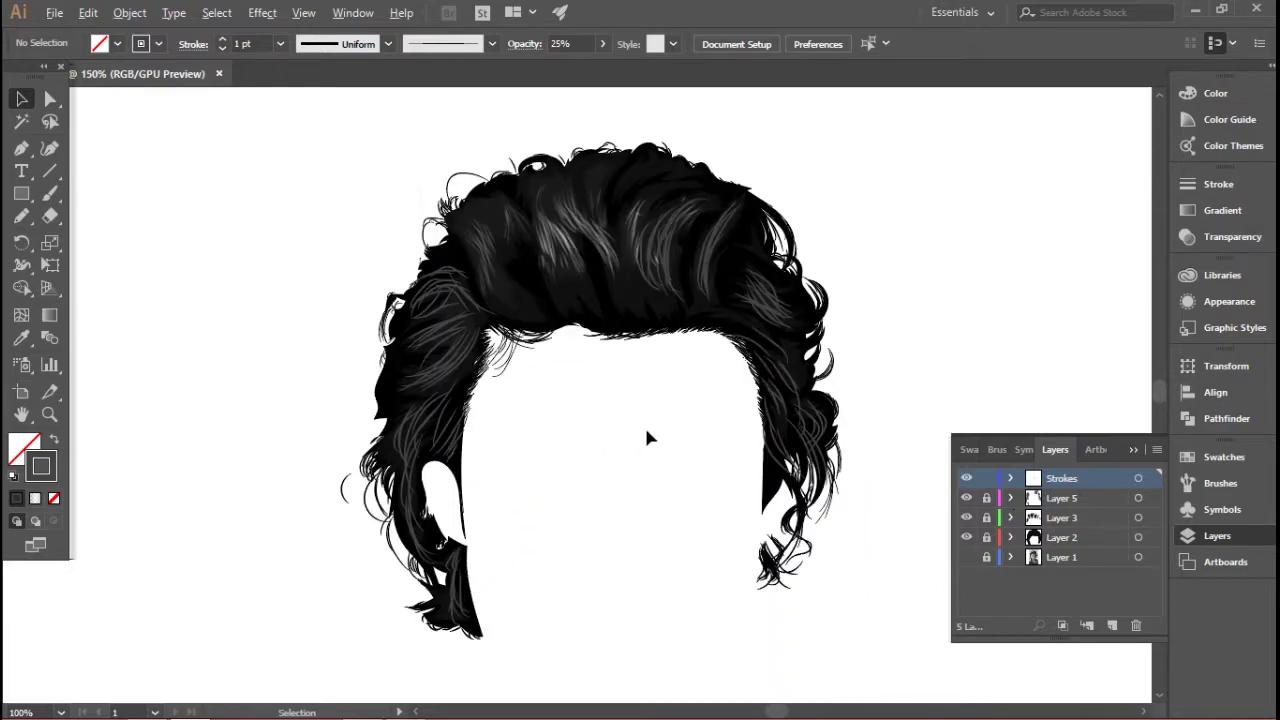
scroll(677, 387, "up", 2)
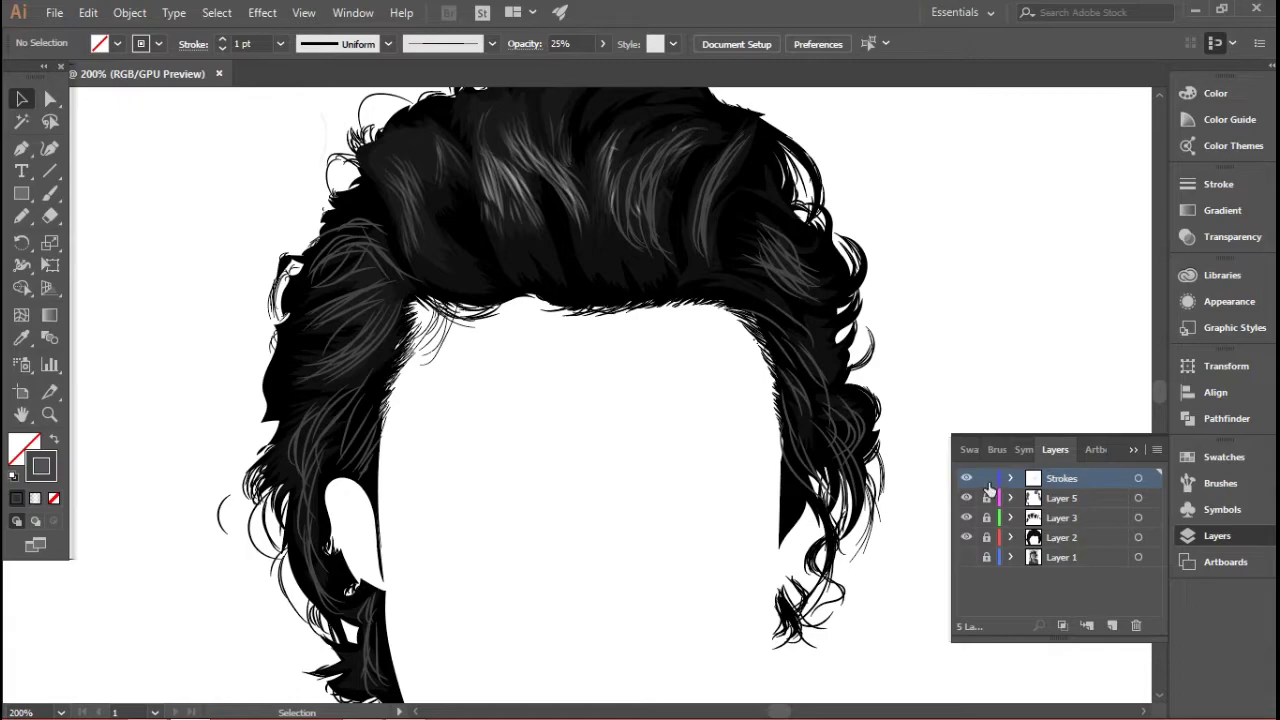
Step: Lock the Strokes layer, unlock Layer 5, and change all its strands to a darker gray stroke color
key("ctrl+a")
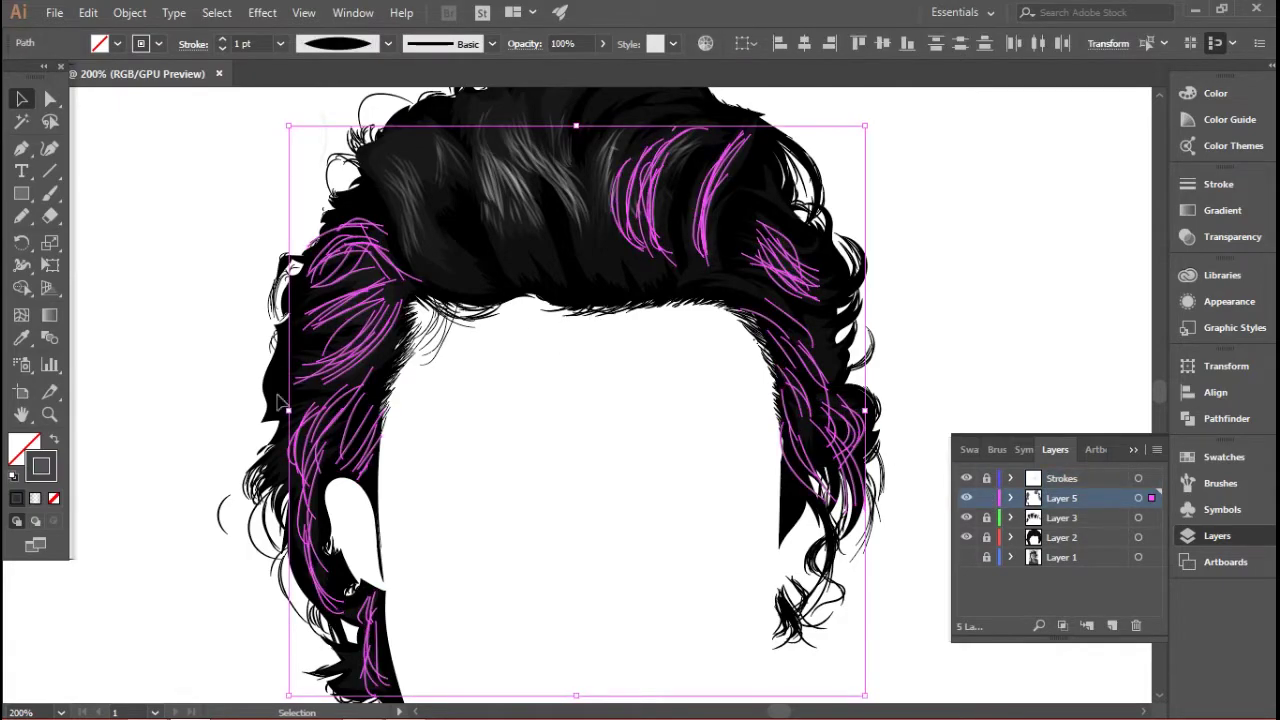
double_click(49, 471)
left_click_drag(779, 415, 769, 430)
left_click(1220, 236)
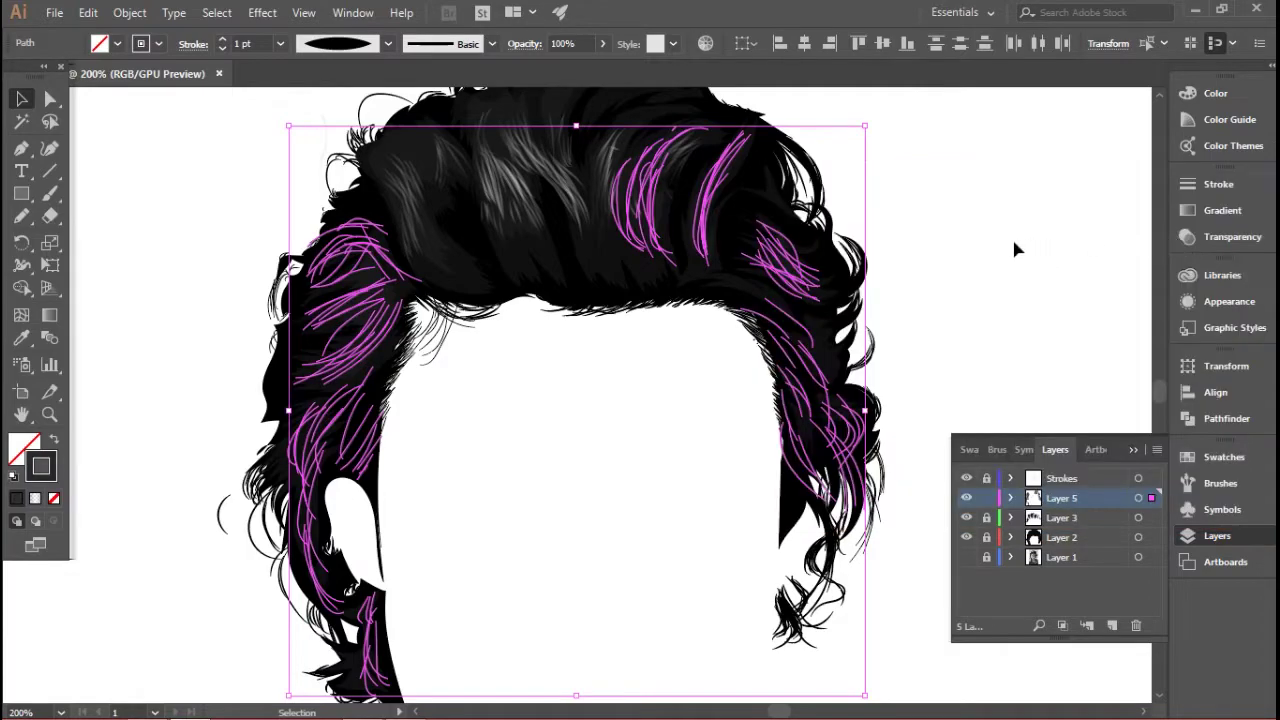
left_click(908, 280)
scroll(864, 292, "up", 2)
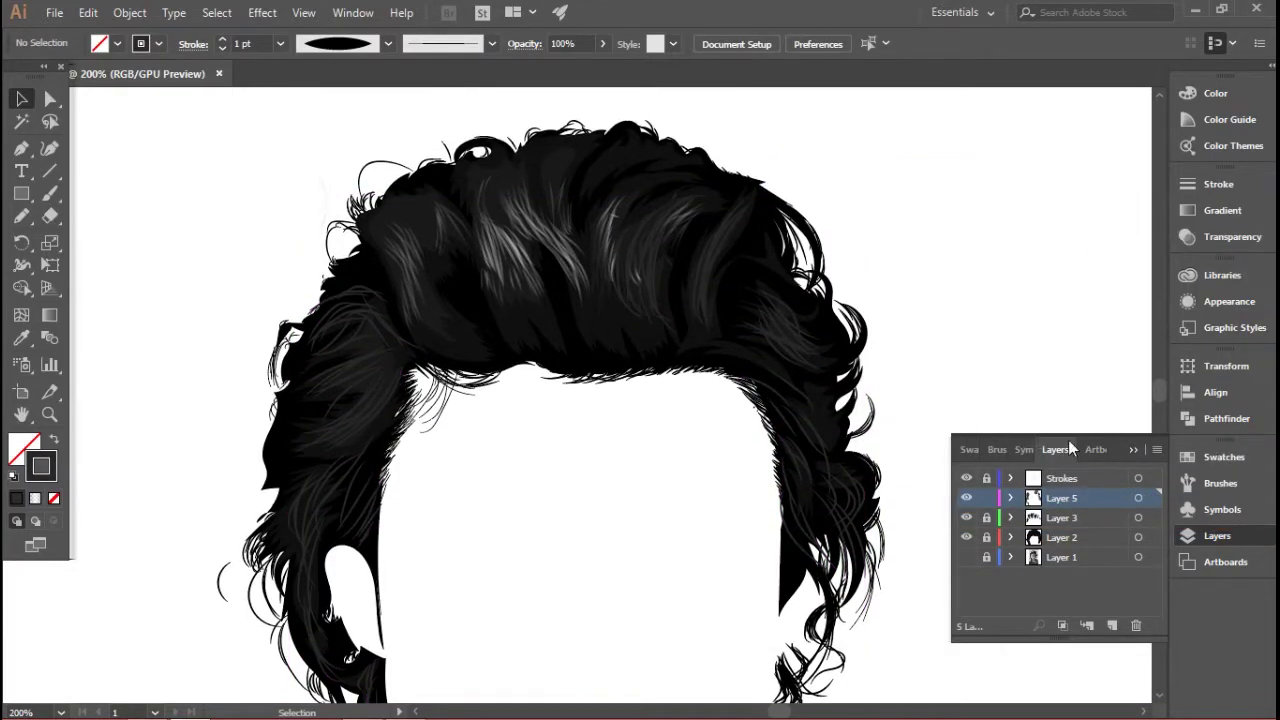
left_click(1131, 451)
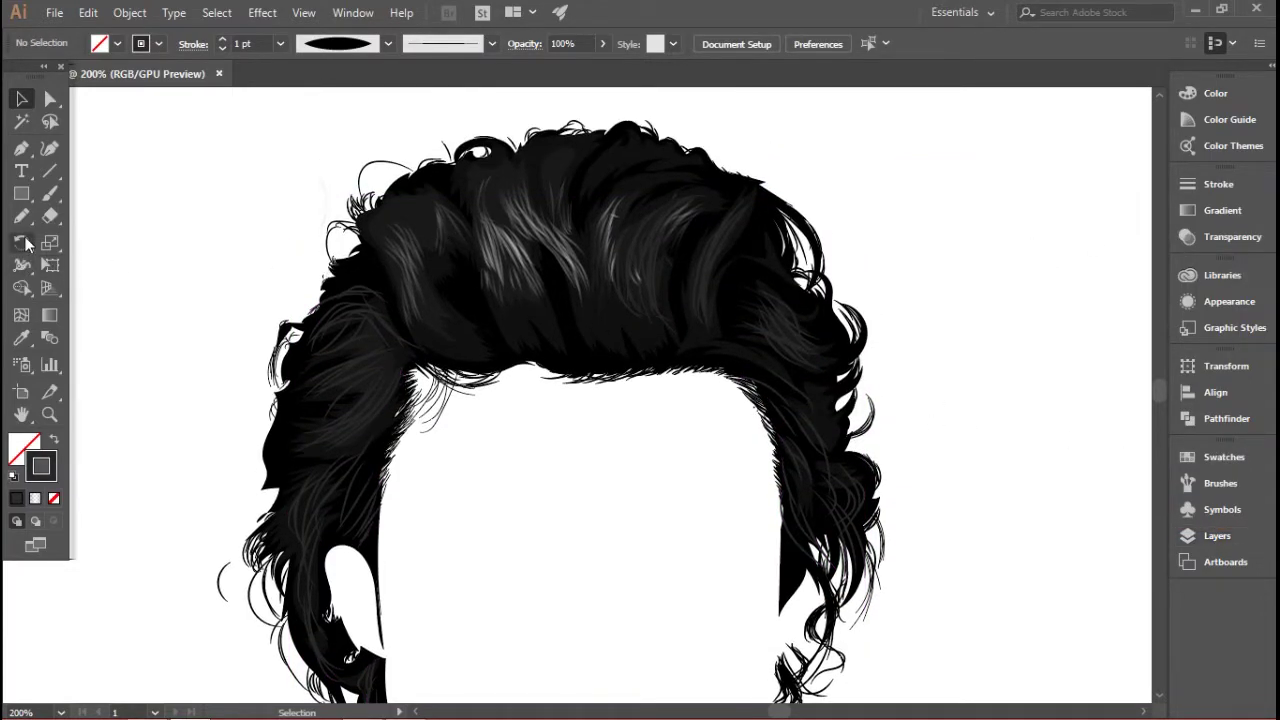
Step: Add a new layer above Layer 5 and set the stroke color to dark gray 2D2D2D
left_click(42, 213)
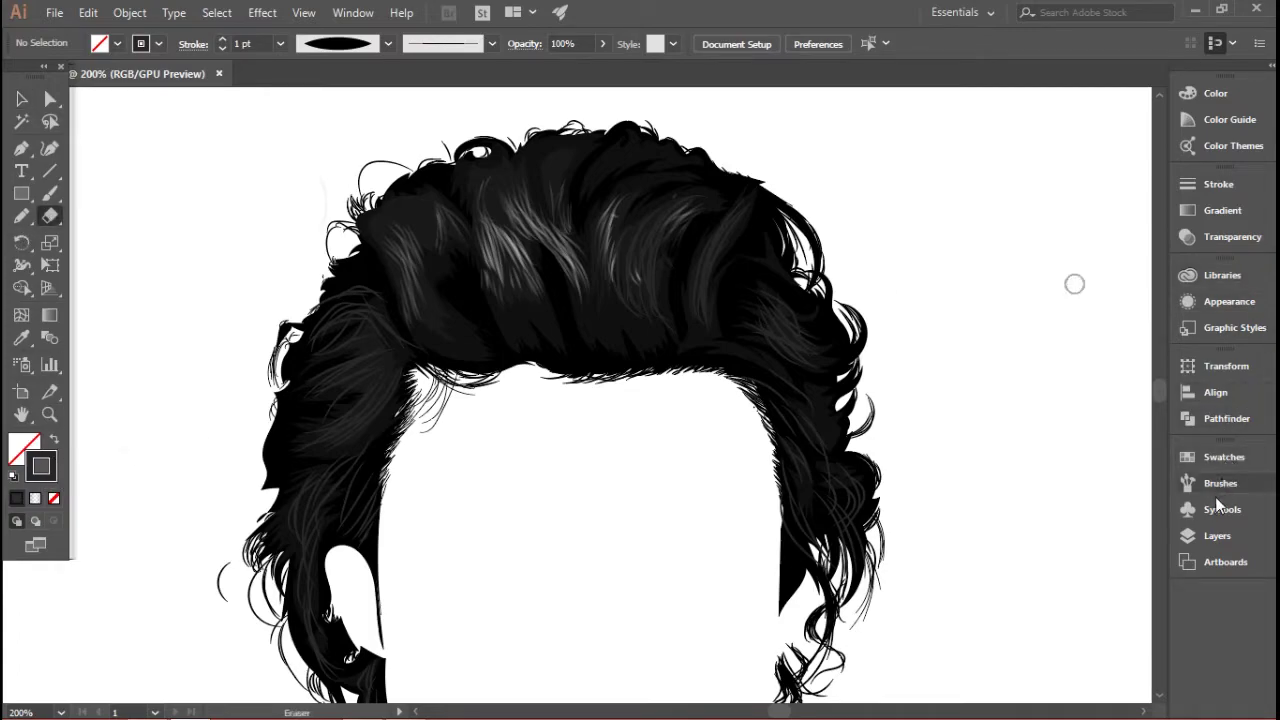
left_click(1217, 535)
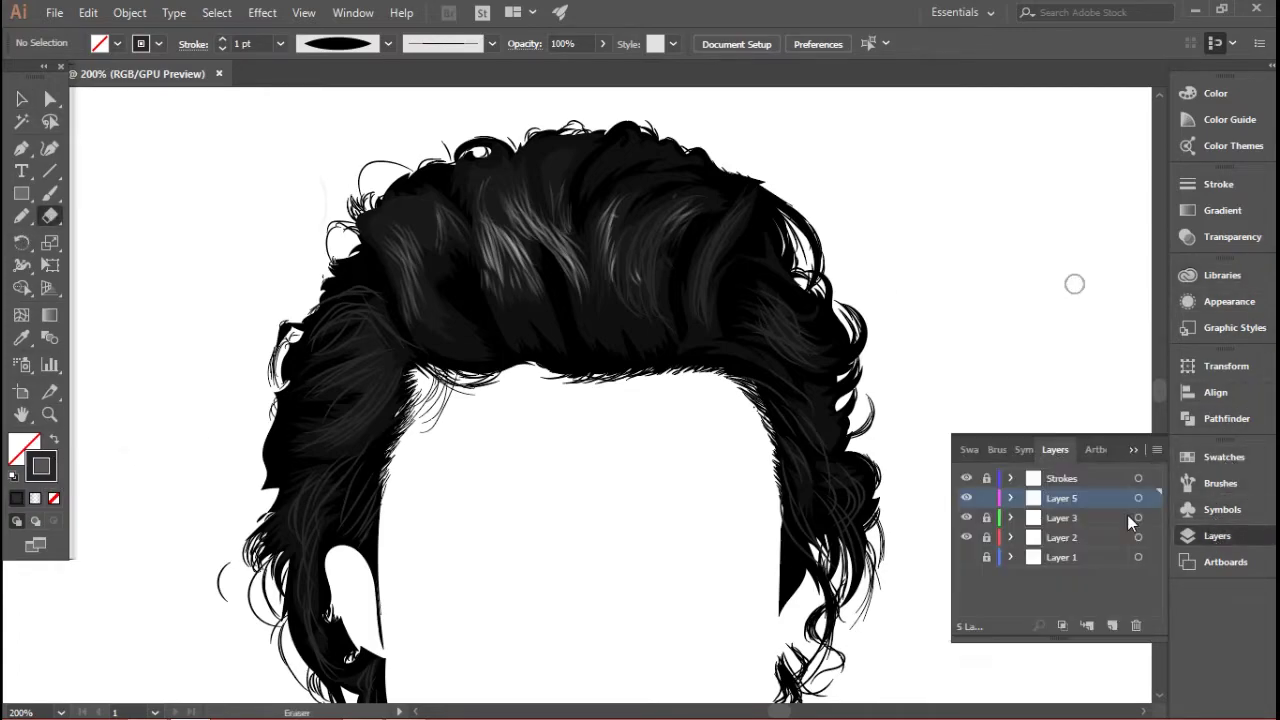
left_click(1114, 625)
double_click(42, 468)
left_click(778, 418)
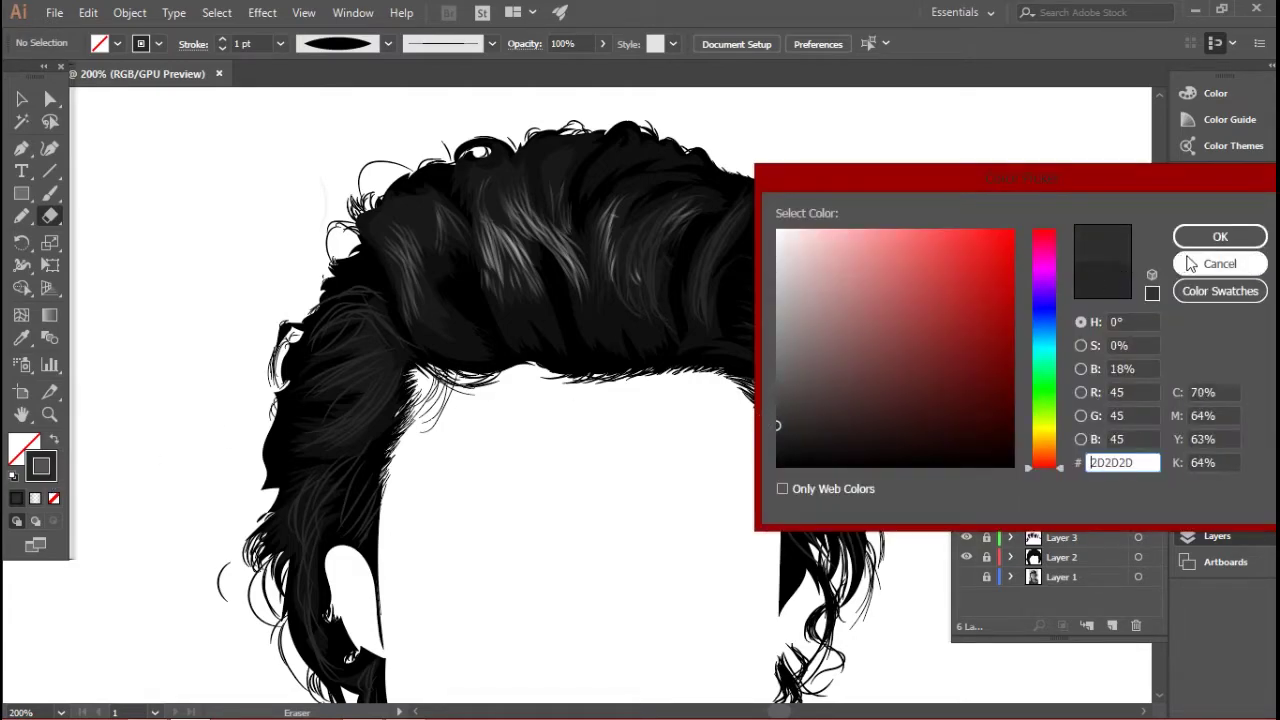
key("Return")
Step: Show the portrait photo layer again and draw Pencil strands on Layer 6 over the swept-back front lock's upper curve
scroll(870, 345, "up", 2)
scroll(673, 291, "down", 2)
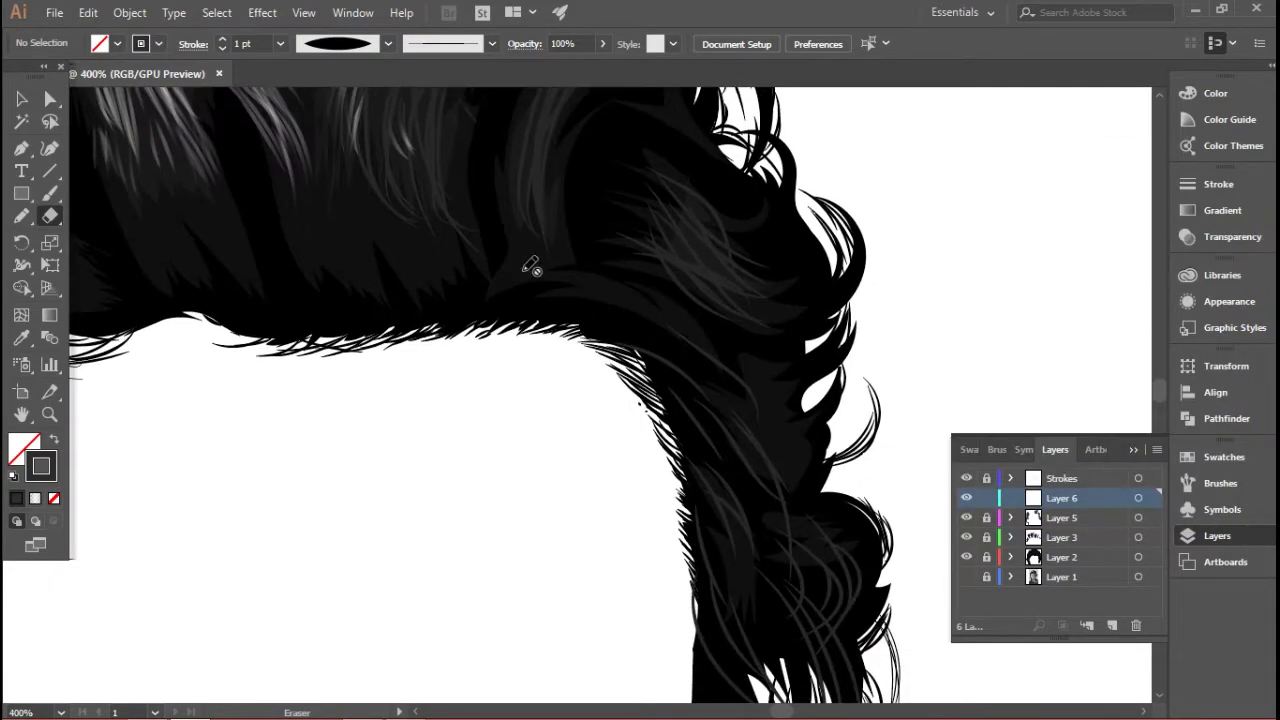
scroll(530, 265, "up", 5)
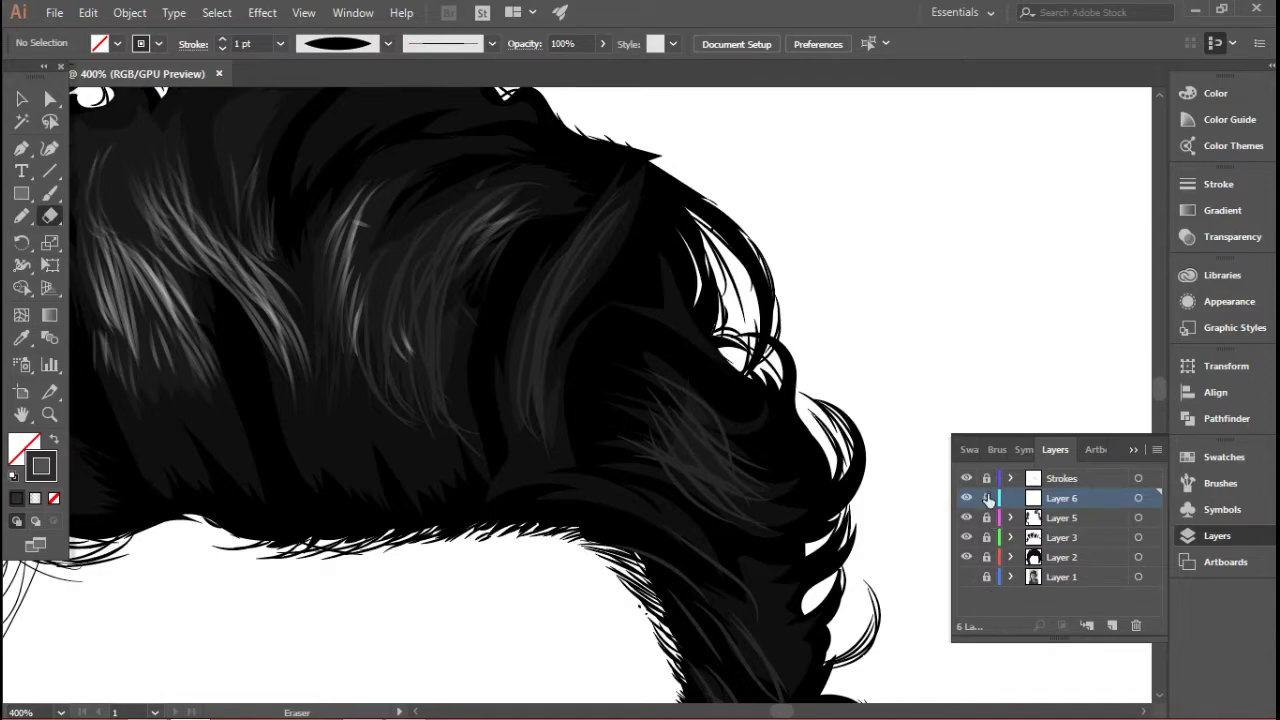
key("n")
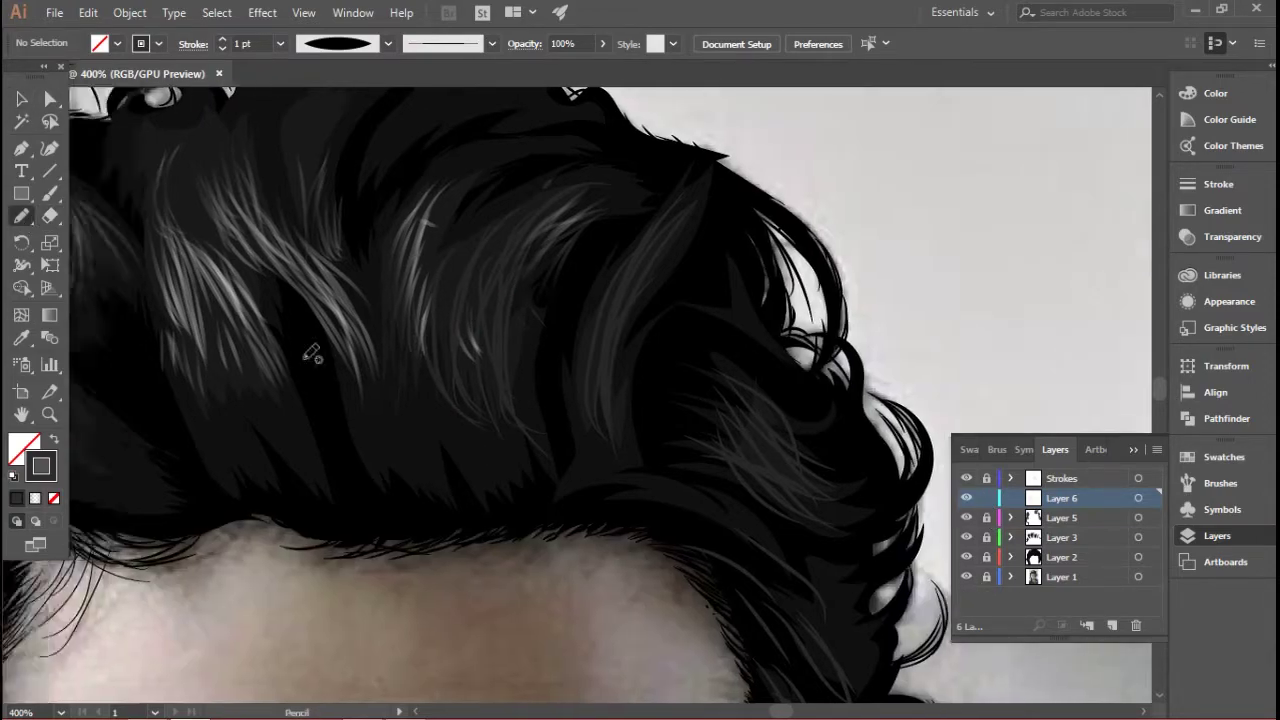
scroll(666, 349, "up", 2)
left_click_drag(563, 322, 512, 400)
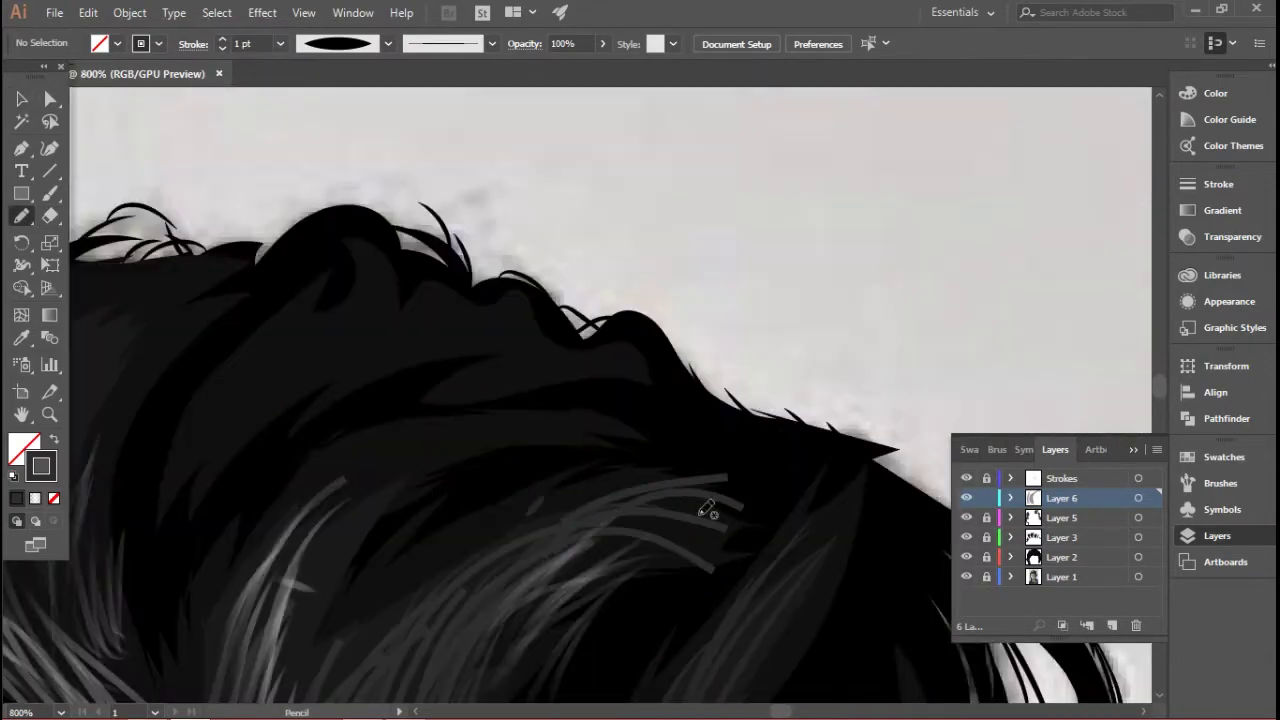
Step: Reduce the stroke weight to 0.25 pt with a uniform profile and draw fine curved strands across the crown locks
left_click_drag(523, 427, 300, 495)
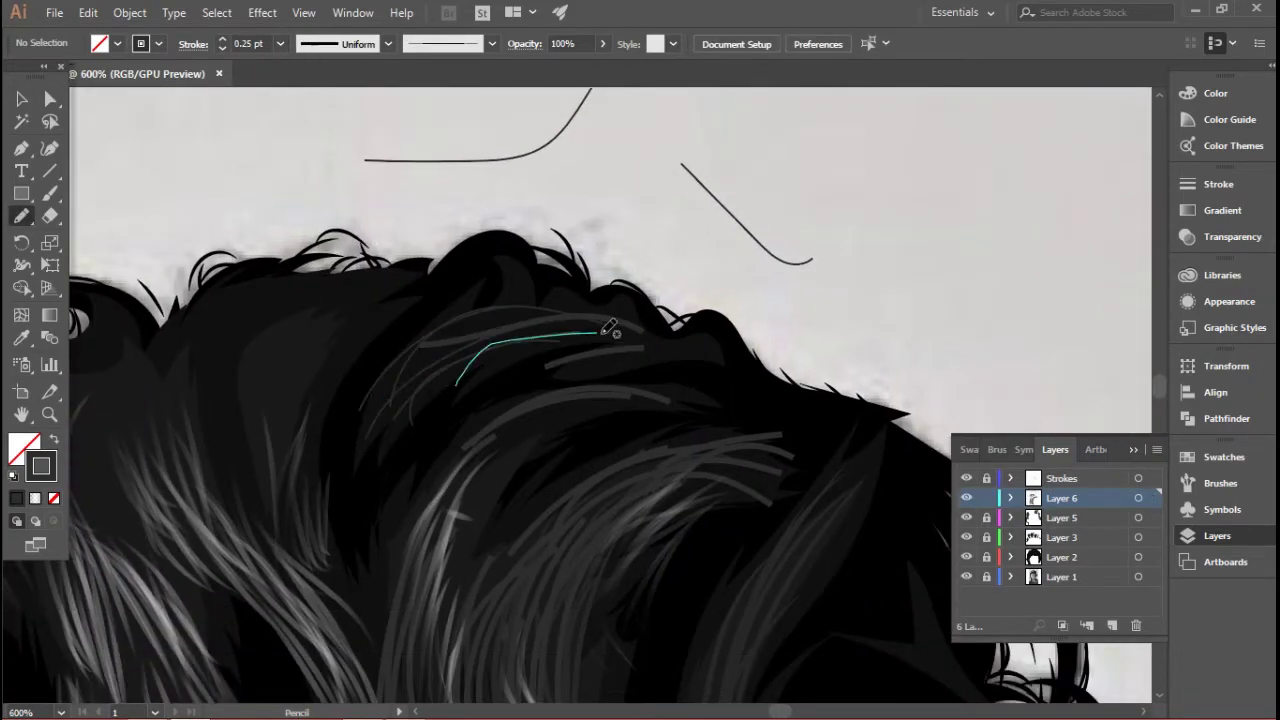
left_click_drag(543, 414, 471, 486)
left_click_drag(643, 300, 594, 409)
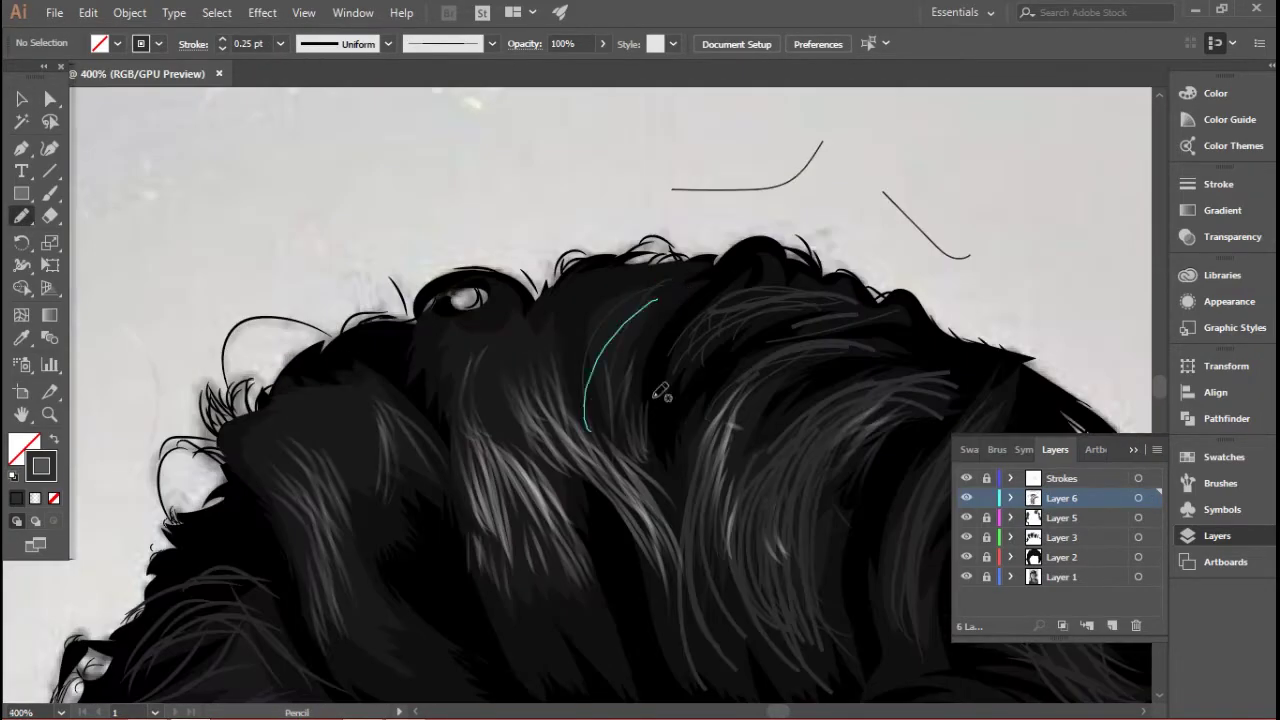
left_click_drag(600, 285, 572, 335)
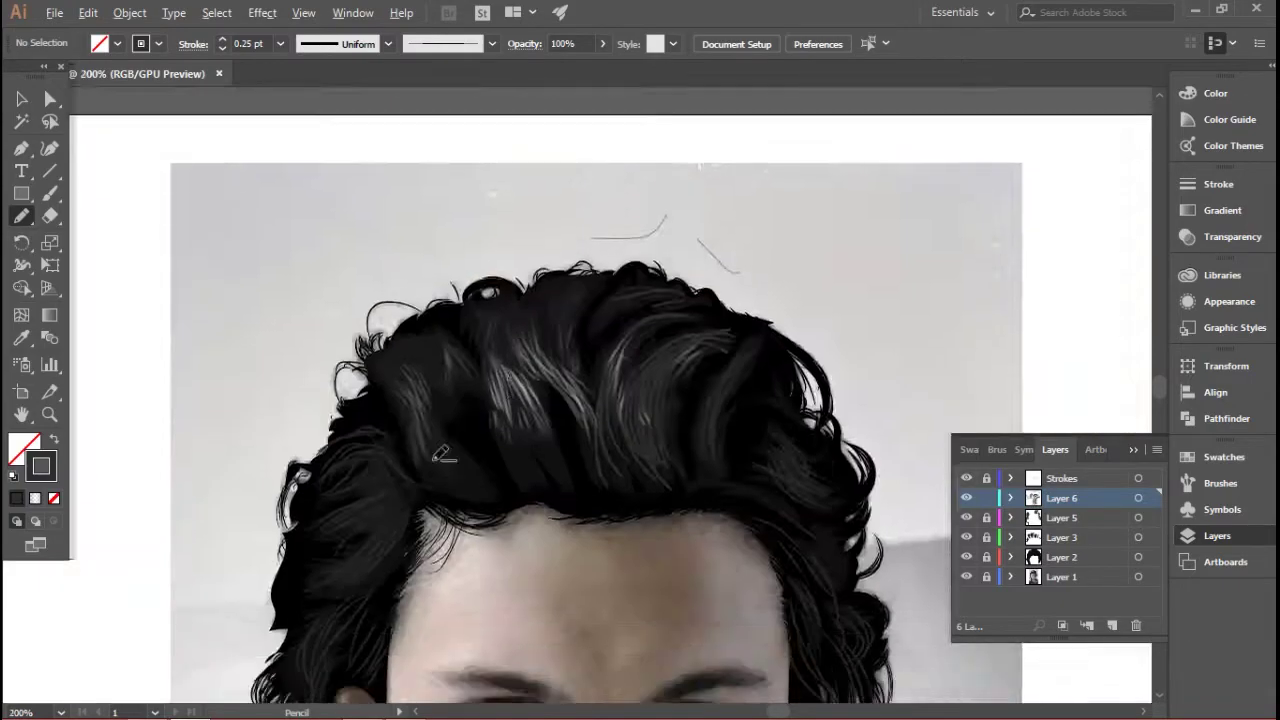
Step: Draw the last fine Pencil strands over the crown locks and apply the tapered width profile to all Layer 6 strokes
left_click_drag(518, 430, 490, 358)
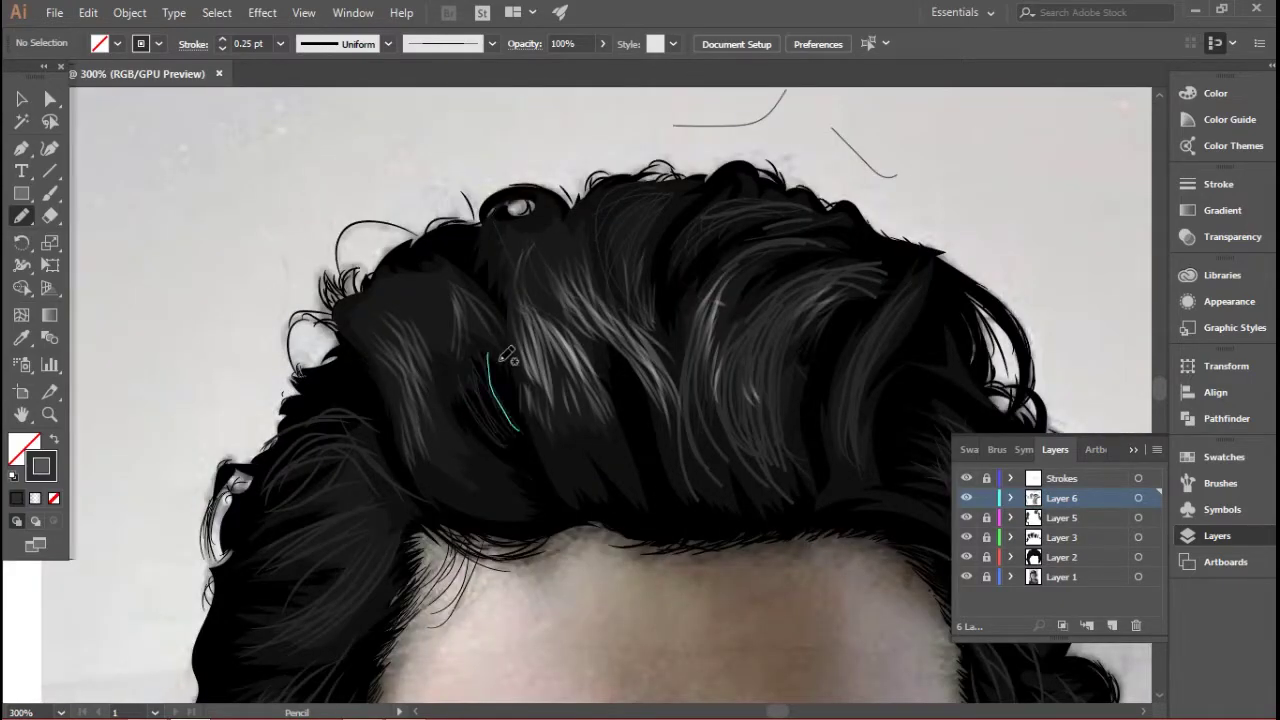
left_click_drag(645, 372, 651, 463)
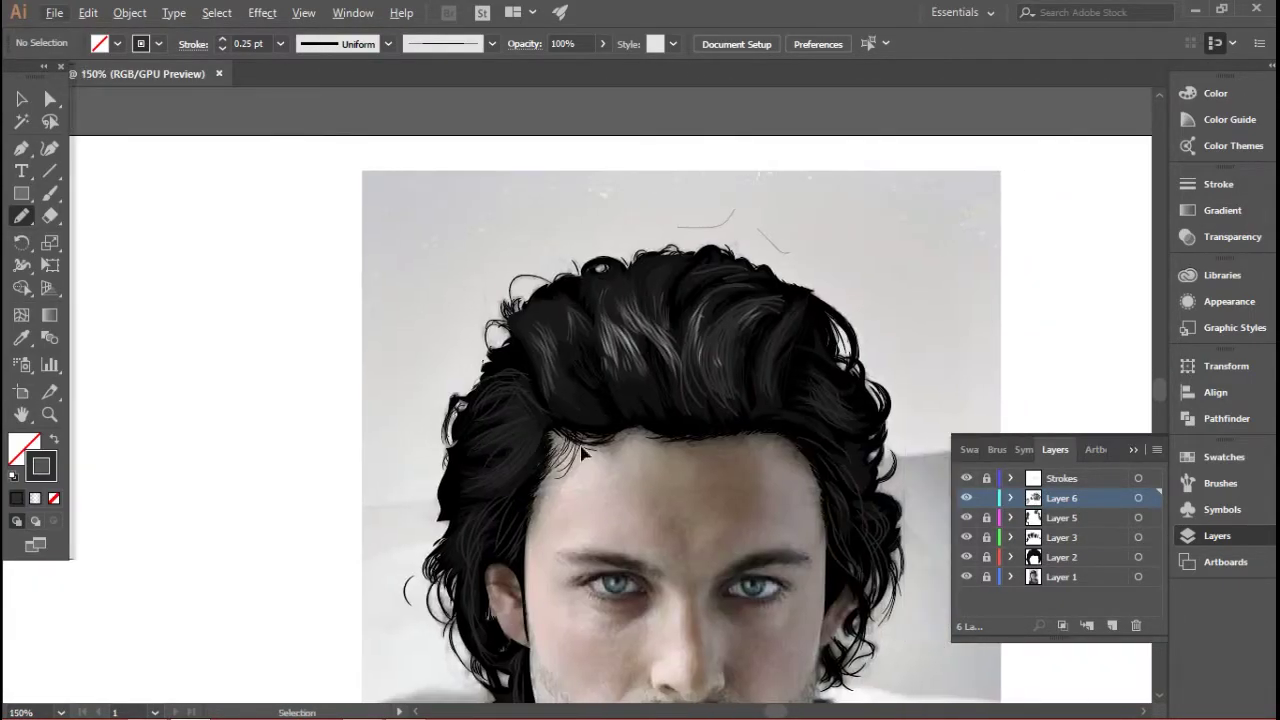
key("ctrl+a")
left_click(388, 44)
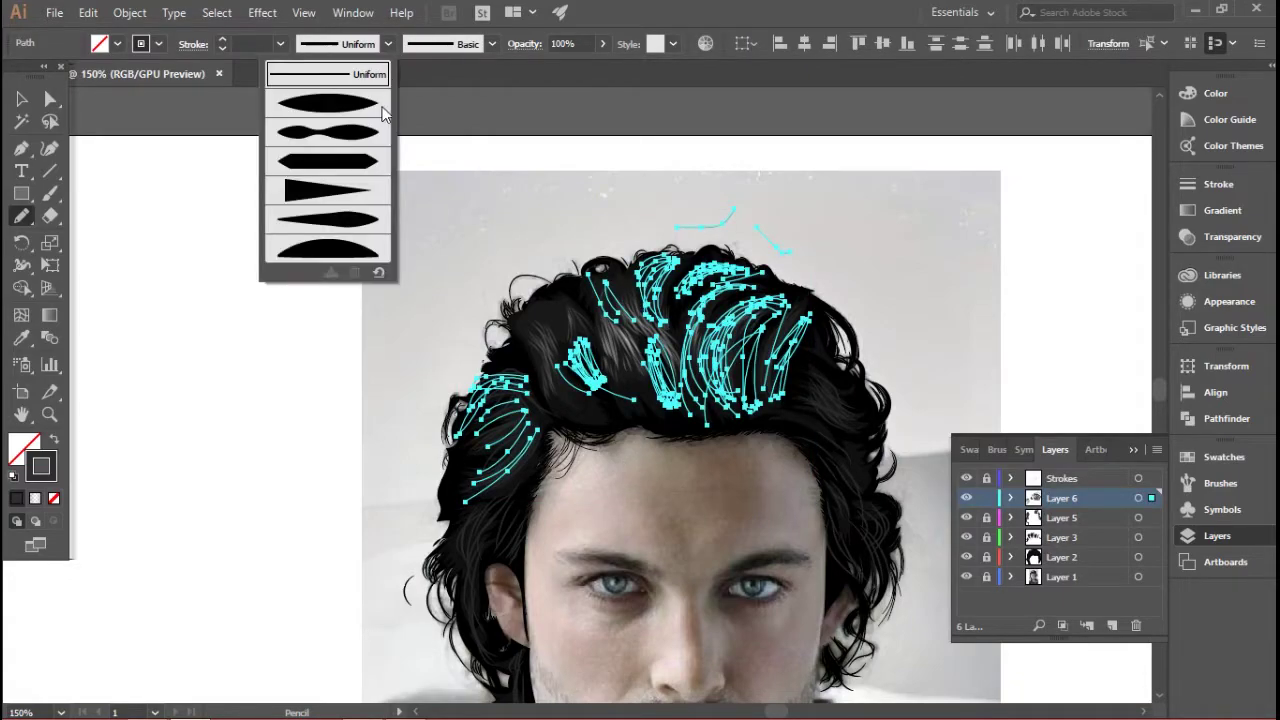
left_click(330, 106)
left_click(21, 99)
left_click(229, 307)
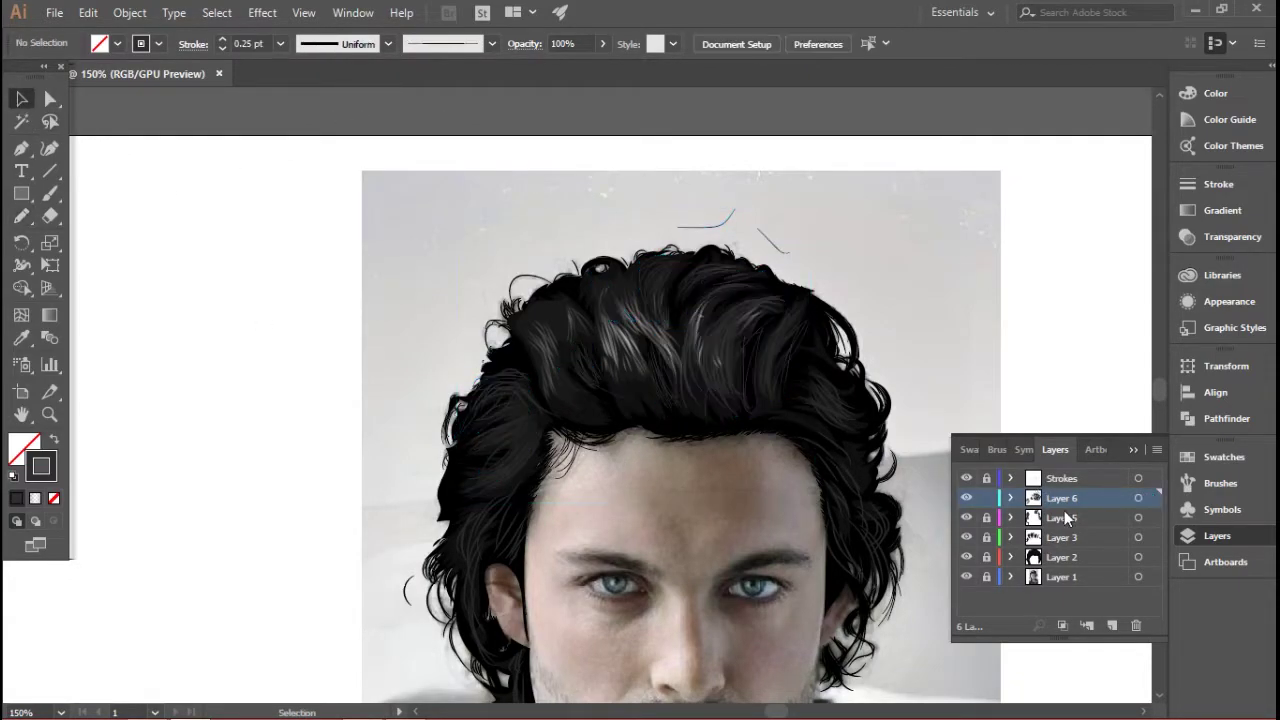
Step: Unlock the Strokes layer and lower the opacity of all its strands to 13%
left_click(1057, 482)
left_click(986, 480)
key("ctrl+a")
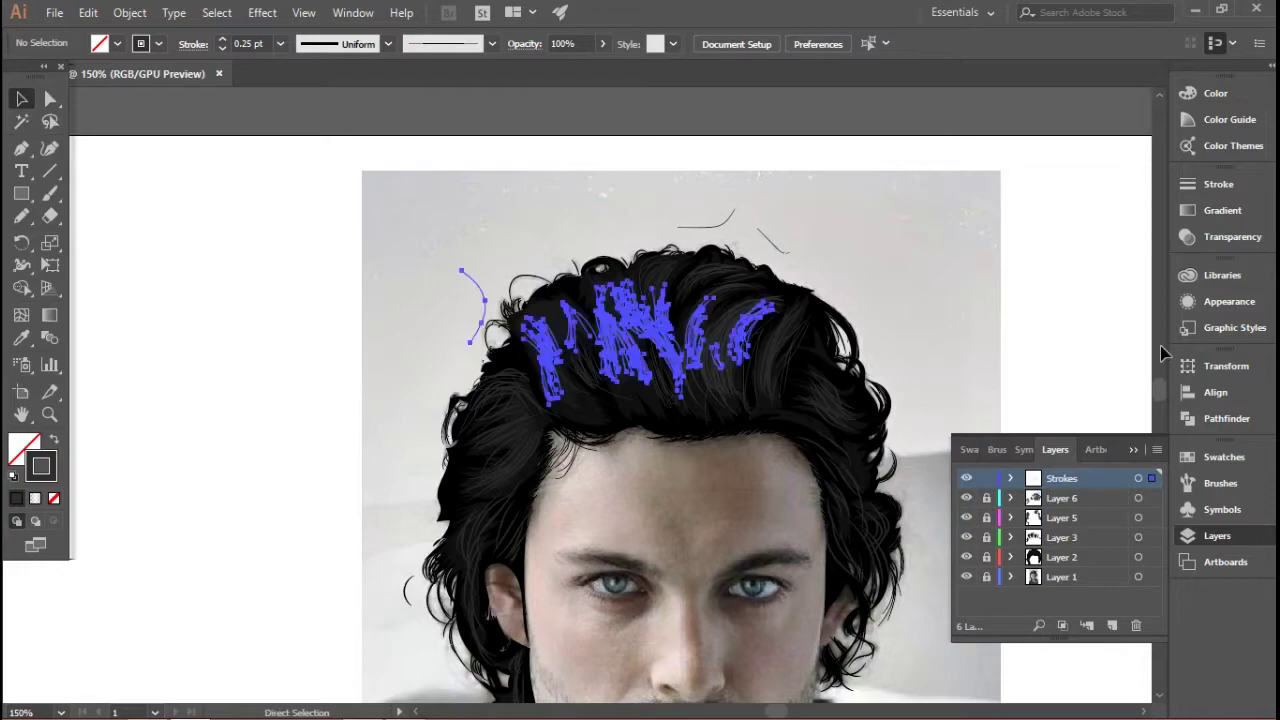
left_click(1209, 213)
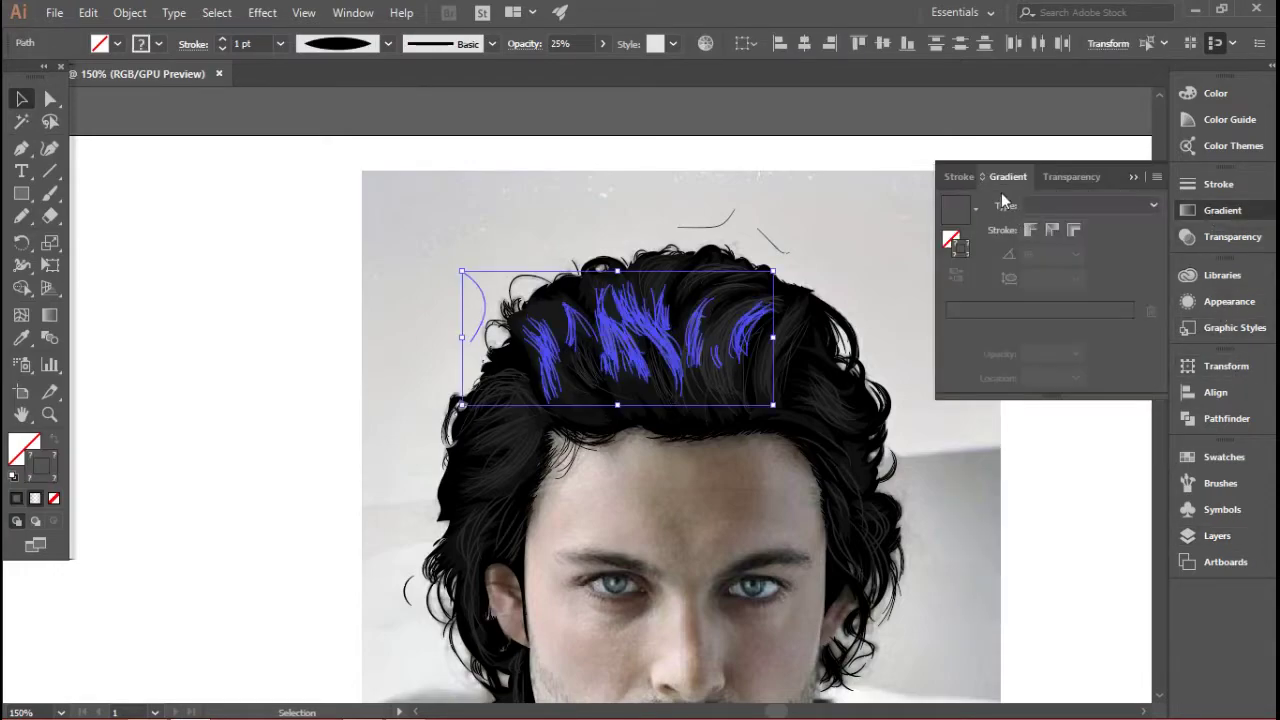
left_click(1080, 180)
left_click_drag(1092, 229, 1079, 233)
left_click(1090, 447)
scroll(861, 354, "right", 2)
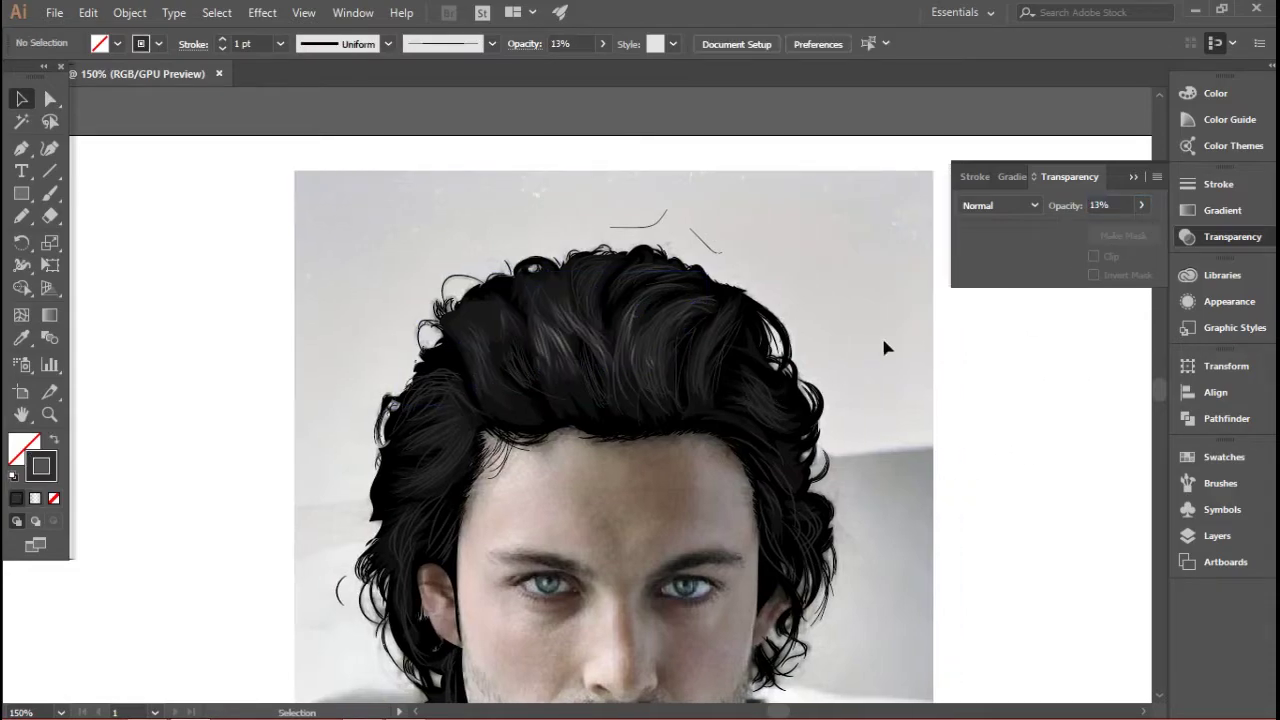
left_click(1122, 177)
scroll(837, 367, "down", 3)
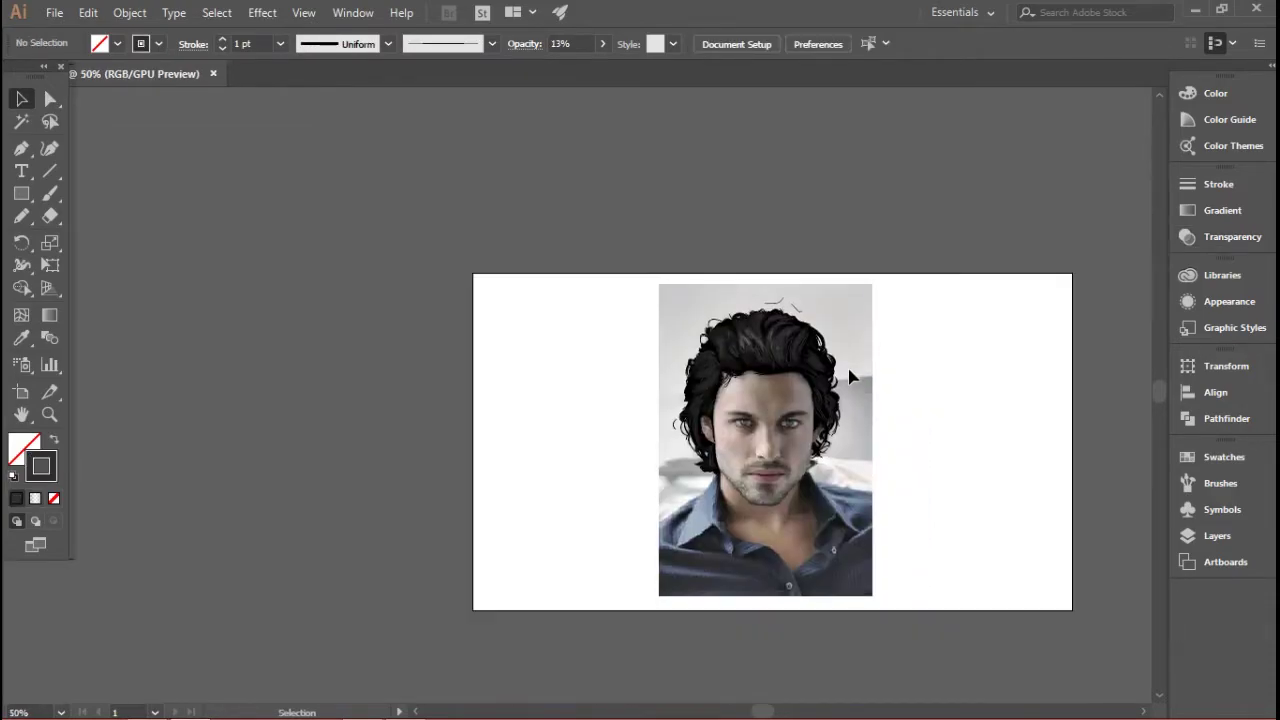
scroll(806, 330, "up", 6)
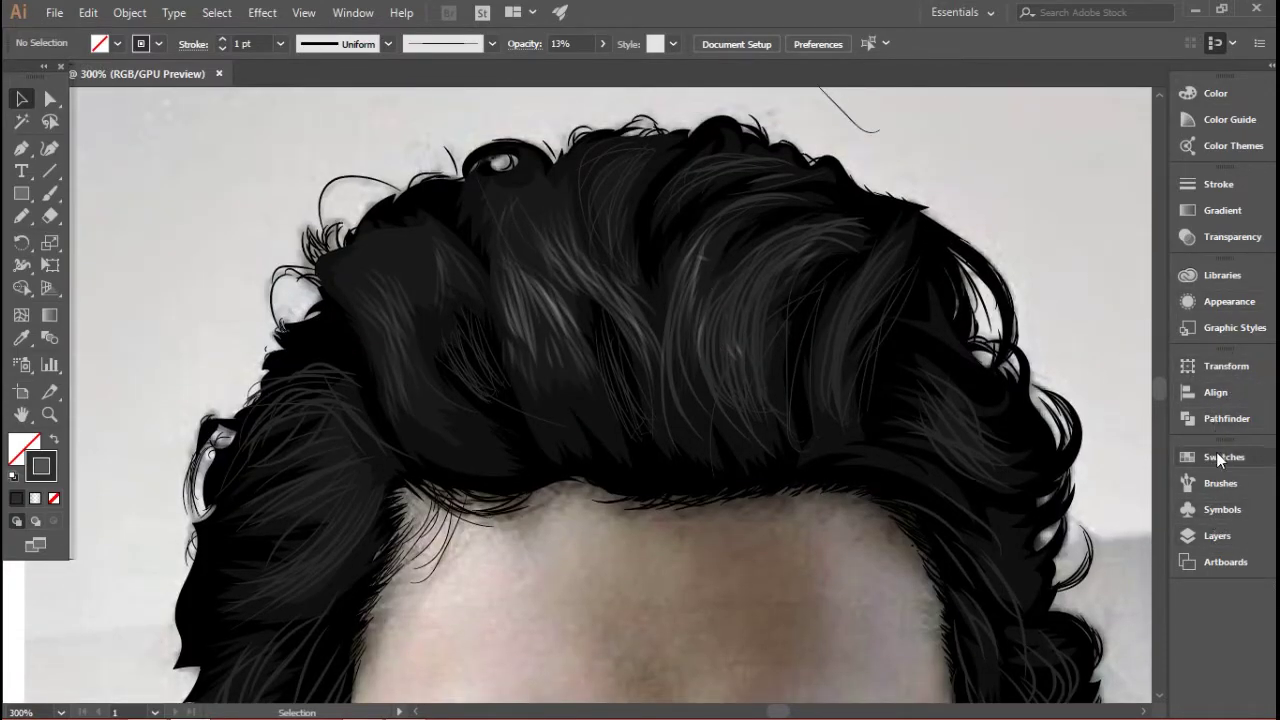
Step: Unlock Layer 6 and set the opacity of all its strands to 50%
left_click(1207, 535)
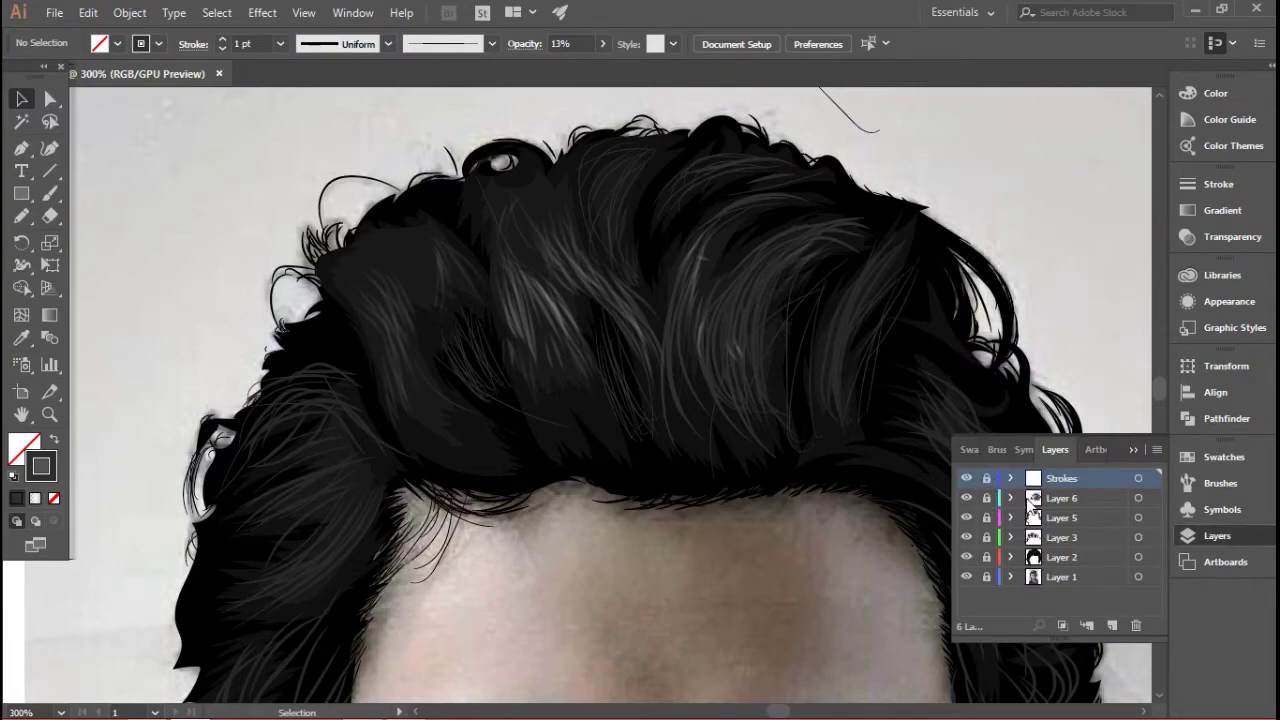
left_click(989, 500)
key("ctrl+a")
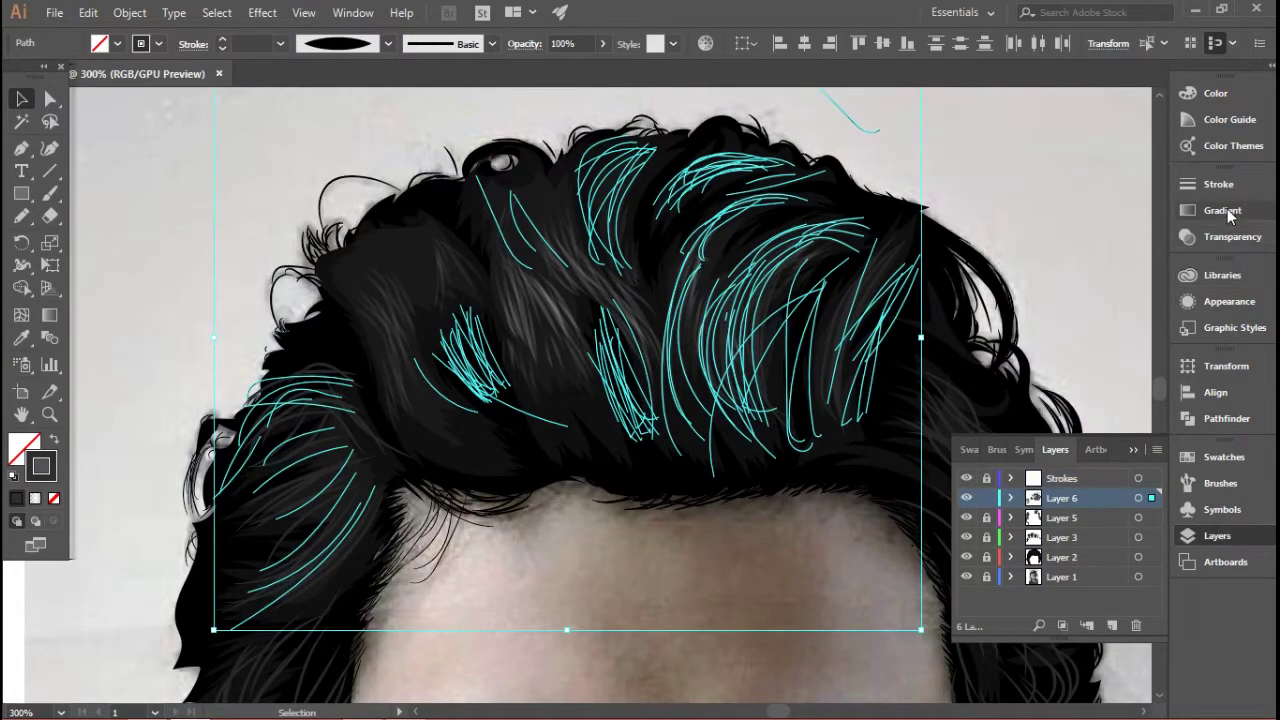
left_click(1187, 210)
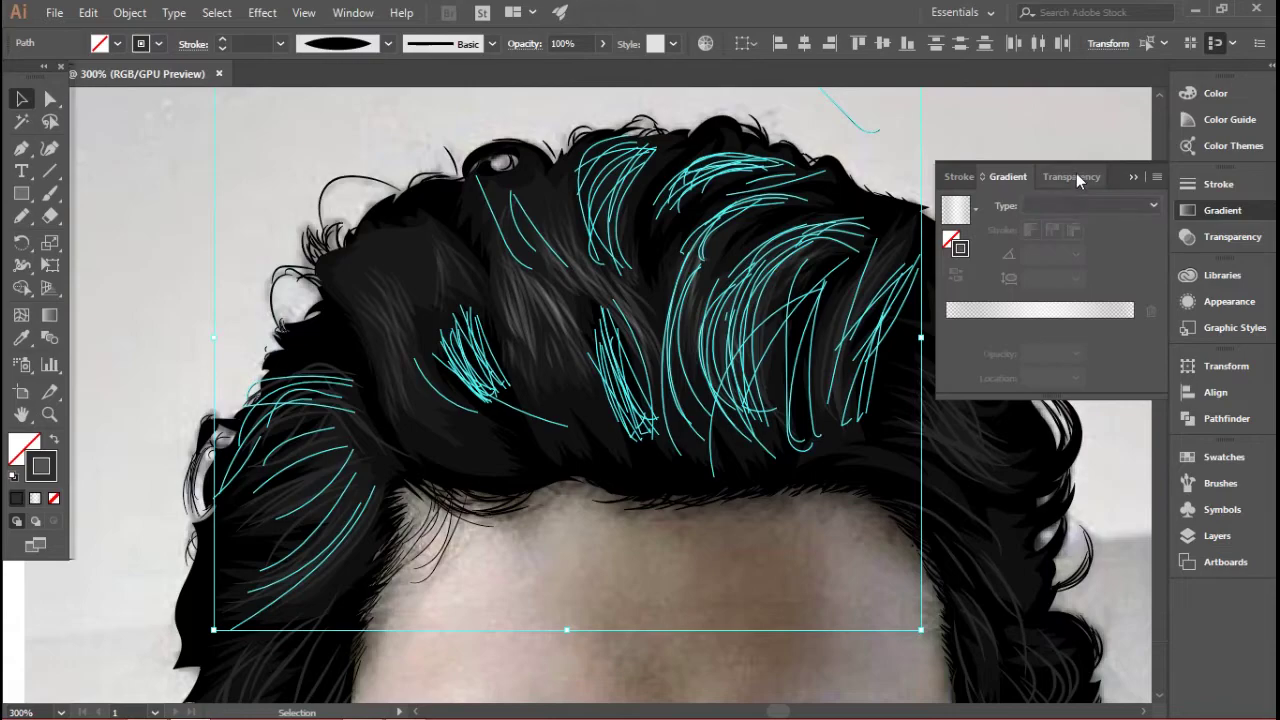
left_click(1134, 177)
left_click(1192, 208)
left_click(1080, 178)
left_click(1046, 110)
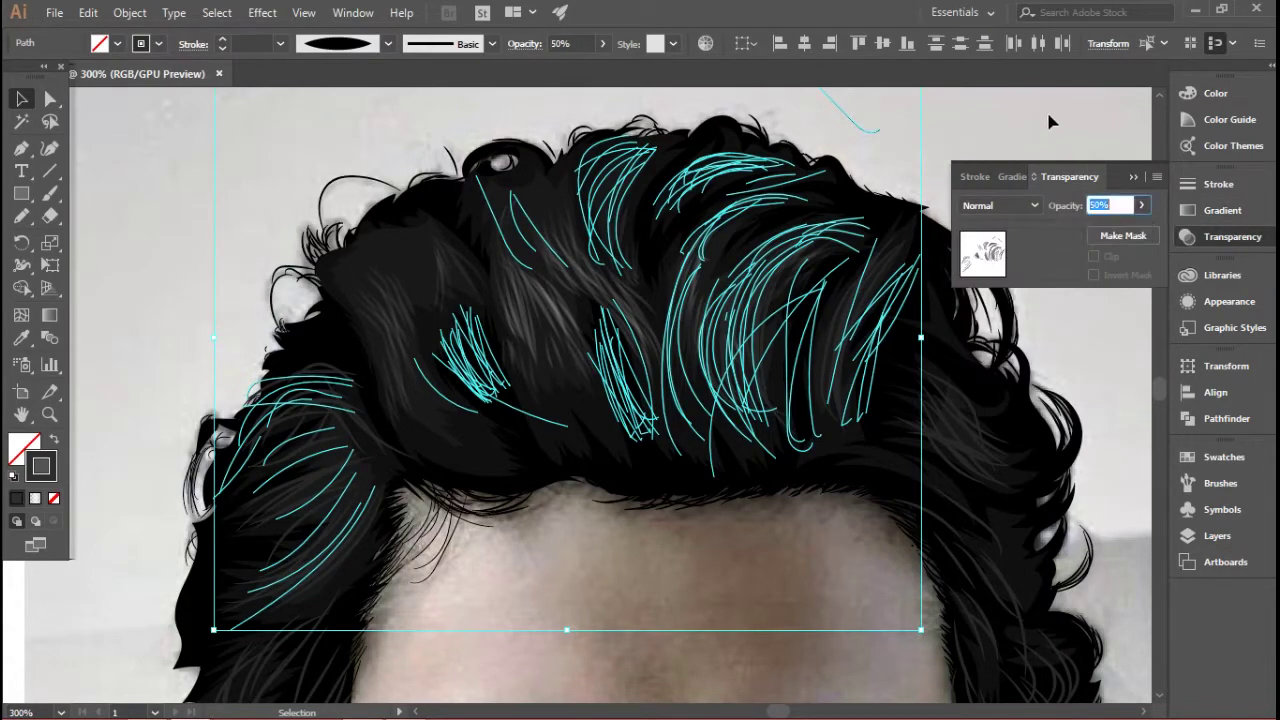
left_click(1046, 124)
scroll(904, 345, "down", 4)
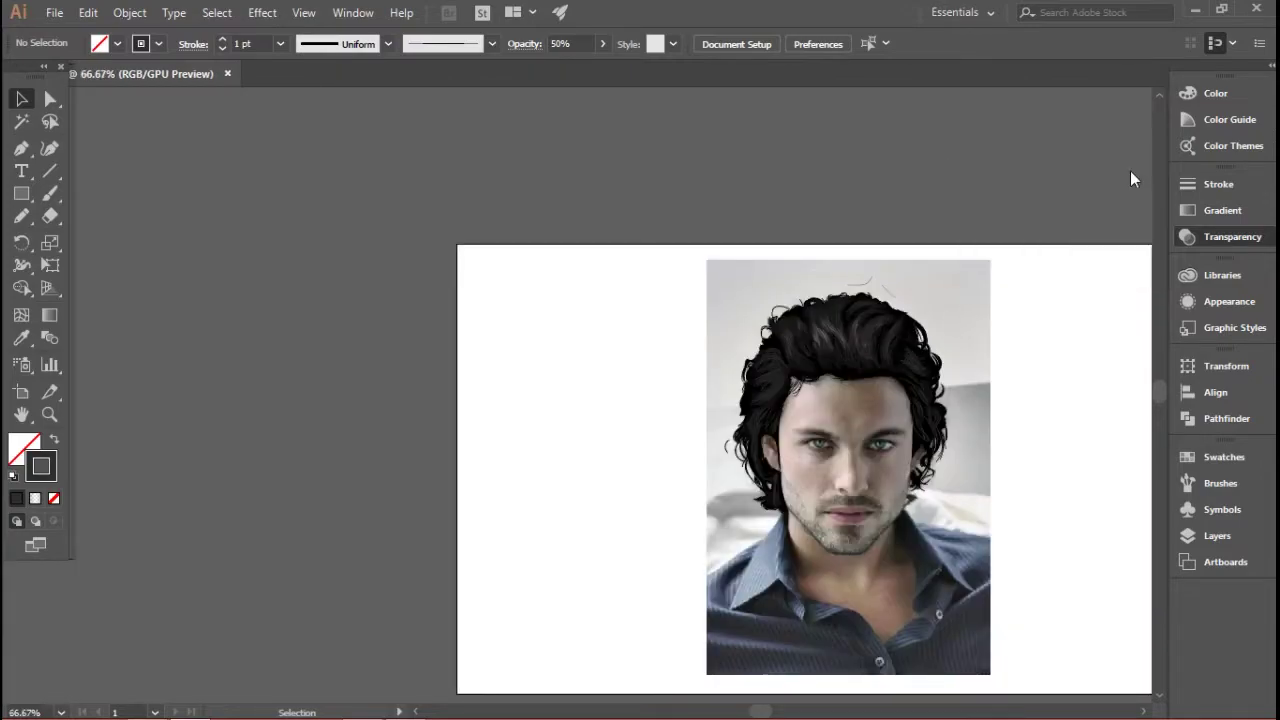
scroll(810, 371, "up", 3)
Step: Add a new layer above the Strokes layer and set the Pencil stroke color to light gray A5A5A5
left_click(21, 220)
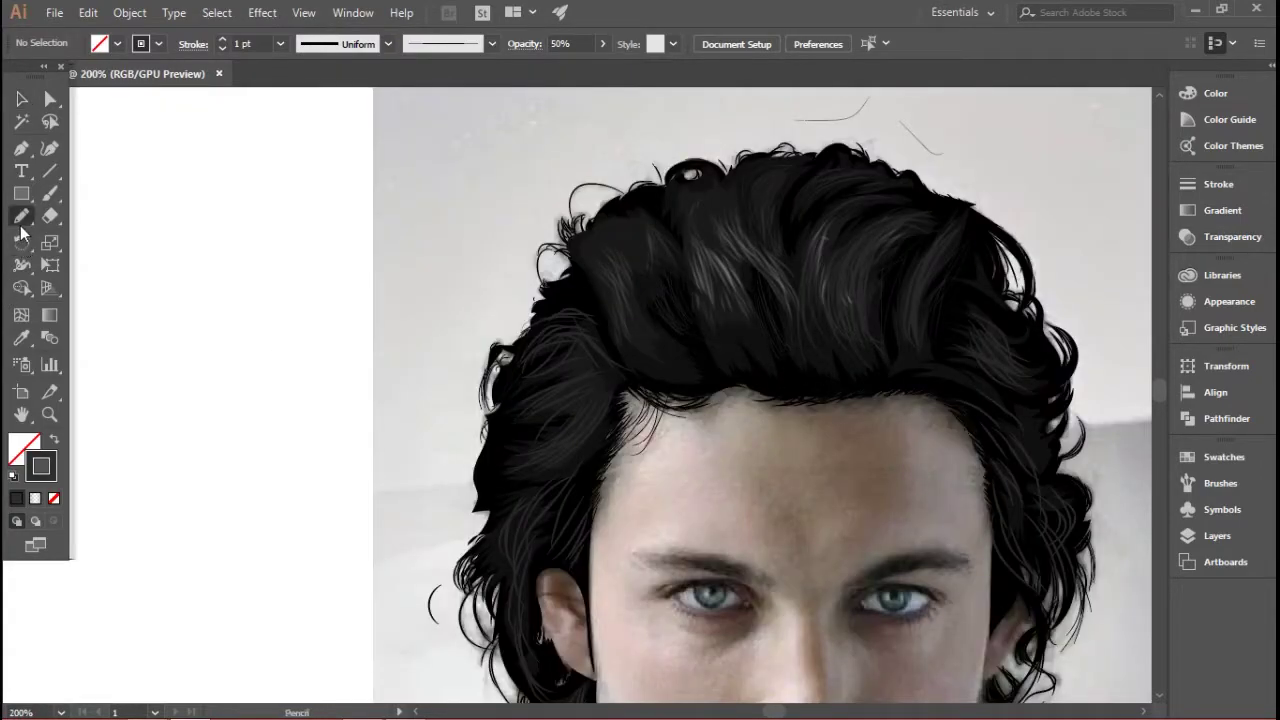
left_click(1215, 536)
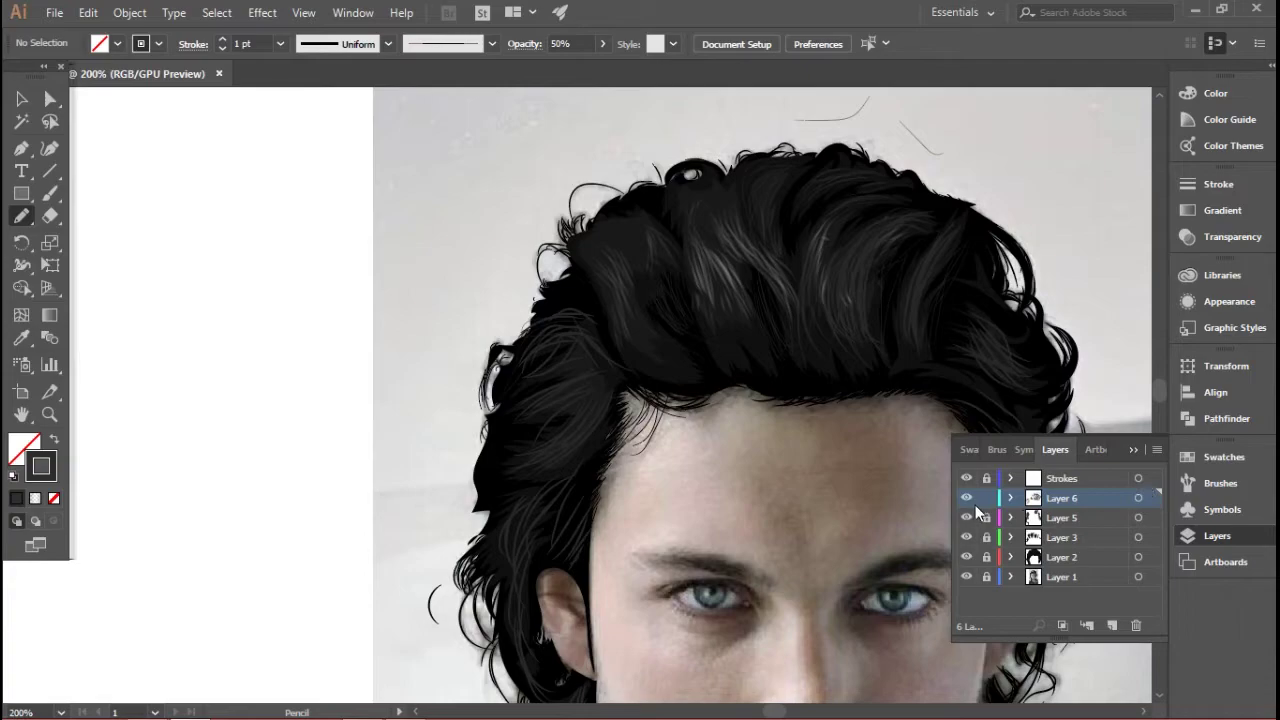
left_click(1015, 479)
left_click(1114, 624)
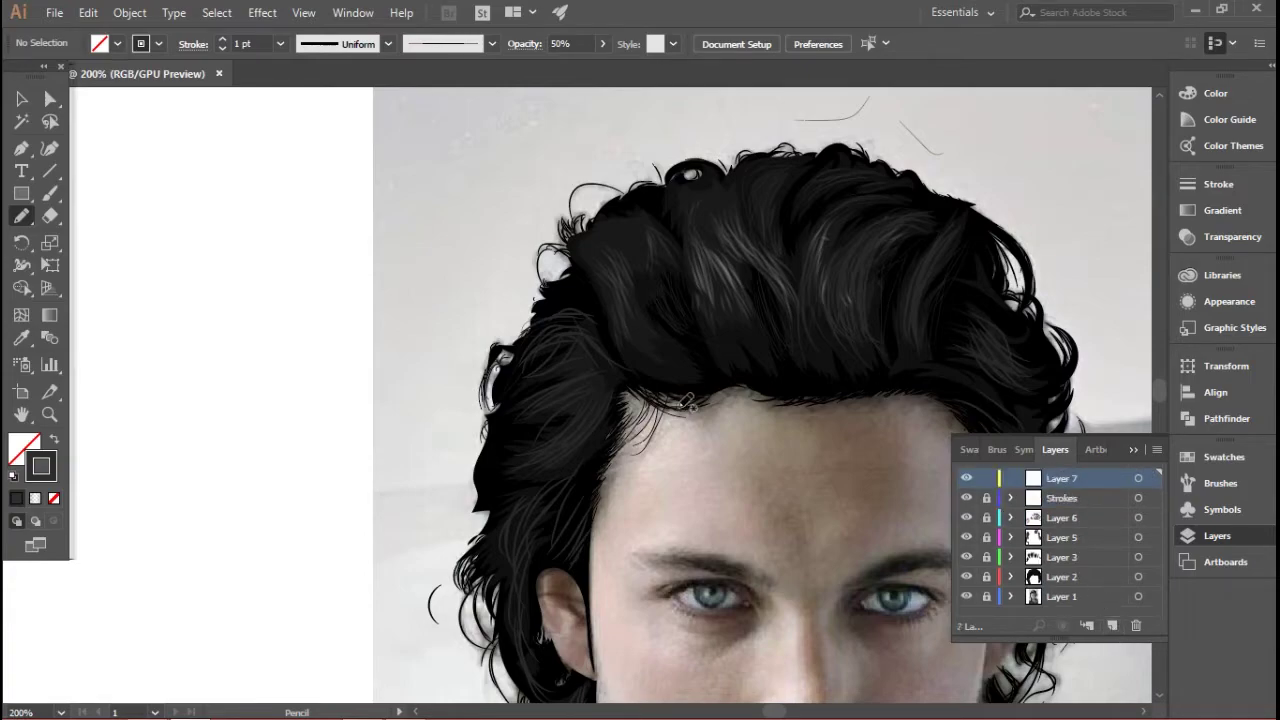
scroll(716, 293, "up", 2)
double_click(44, 468)
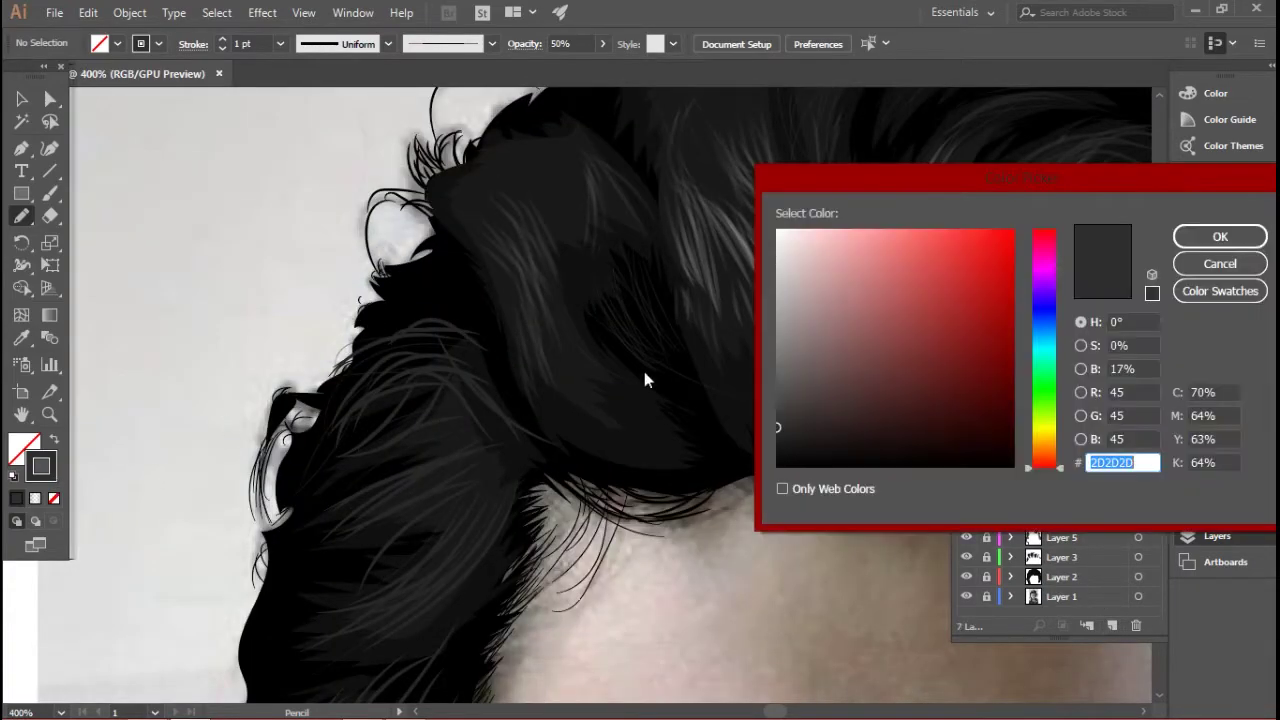
left_click_drag(784, 287, 770, 318)
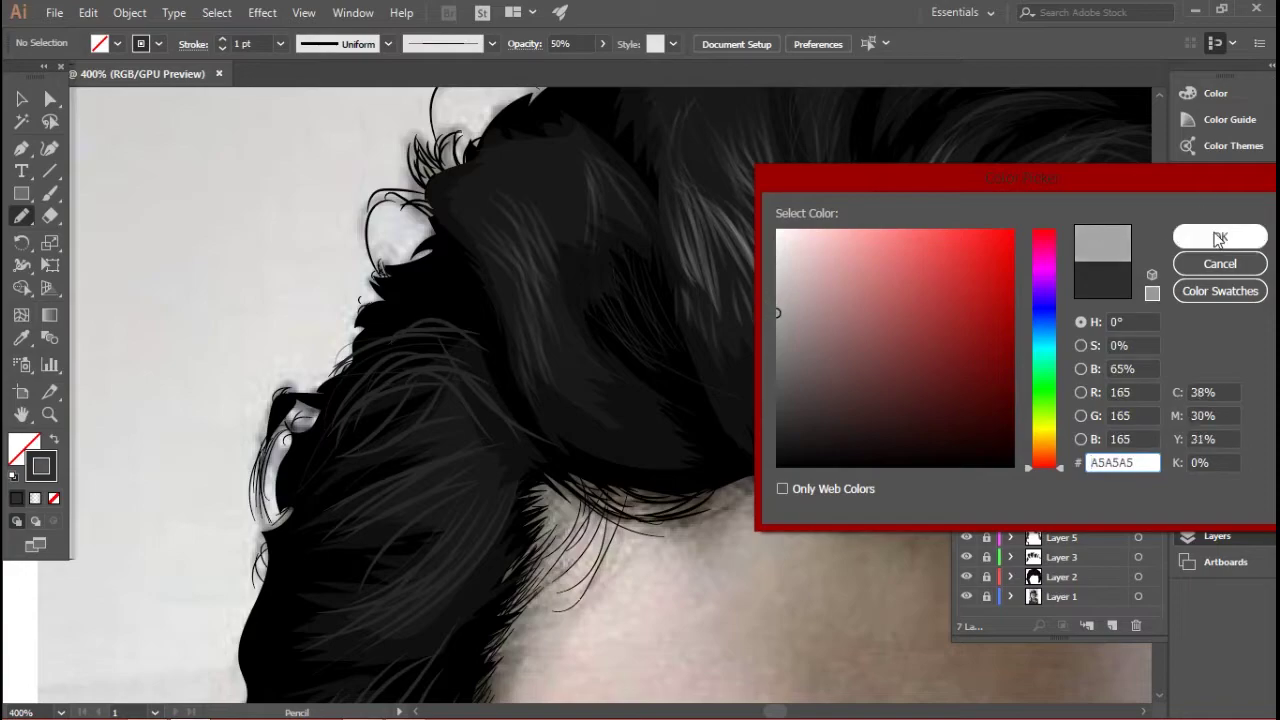
left_click(1220, 237)
Step: Draw a 1 pt light strand on the central front lock and surround it with finer strands at 0.25 pt
scroll(648, 277, "down", 1)
scroll(686, 271, "down", 1)
scroll(923, 289, "up", 3)
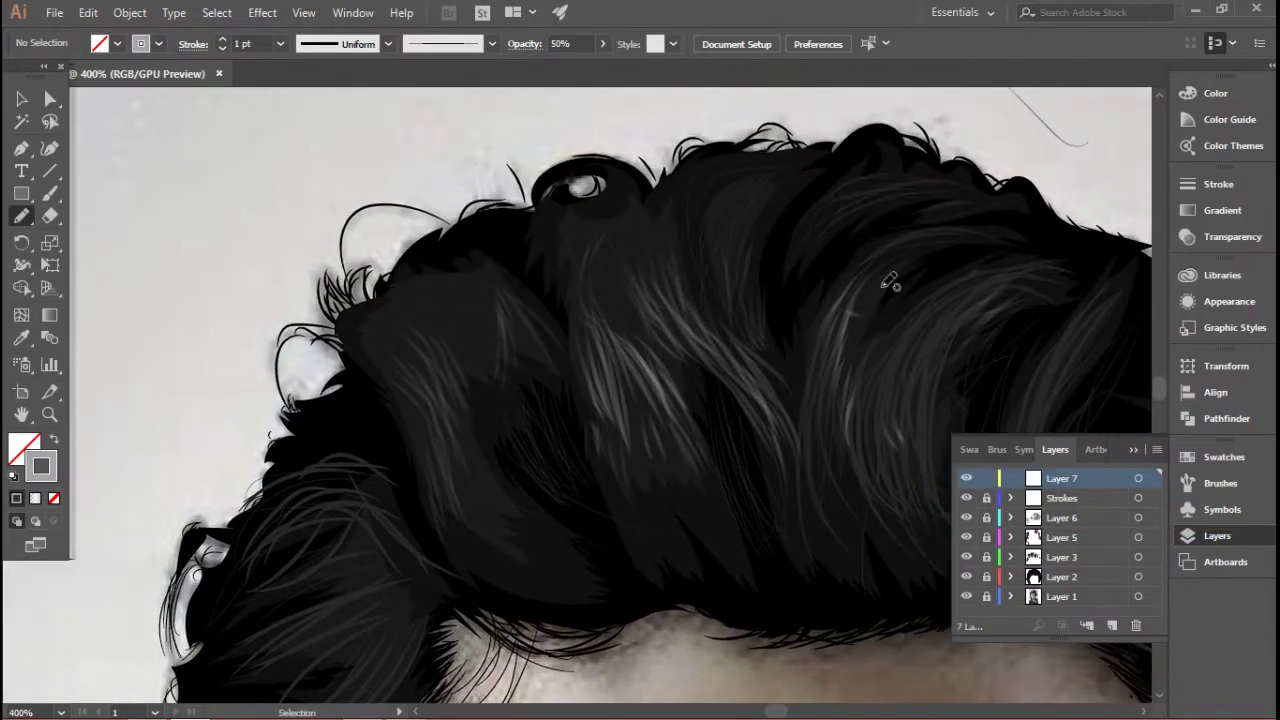
scroll(889, 286, "up", 1)
mouse_move(455, 329)
left_mouse_down()
mouse_move(525, 439)
mouse_move(535, 482)
left_mouse_up()
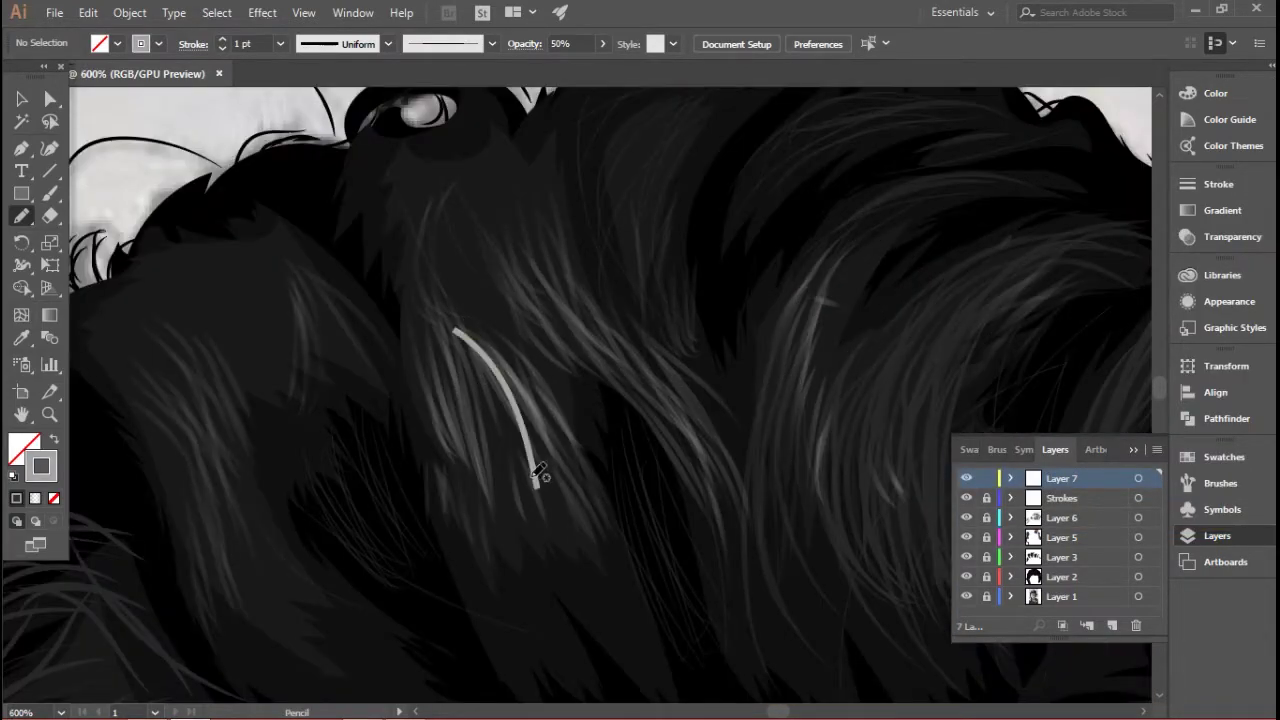
left_click(281, 45)
left_click(290, 57)
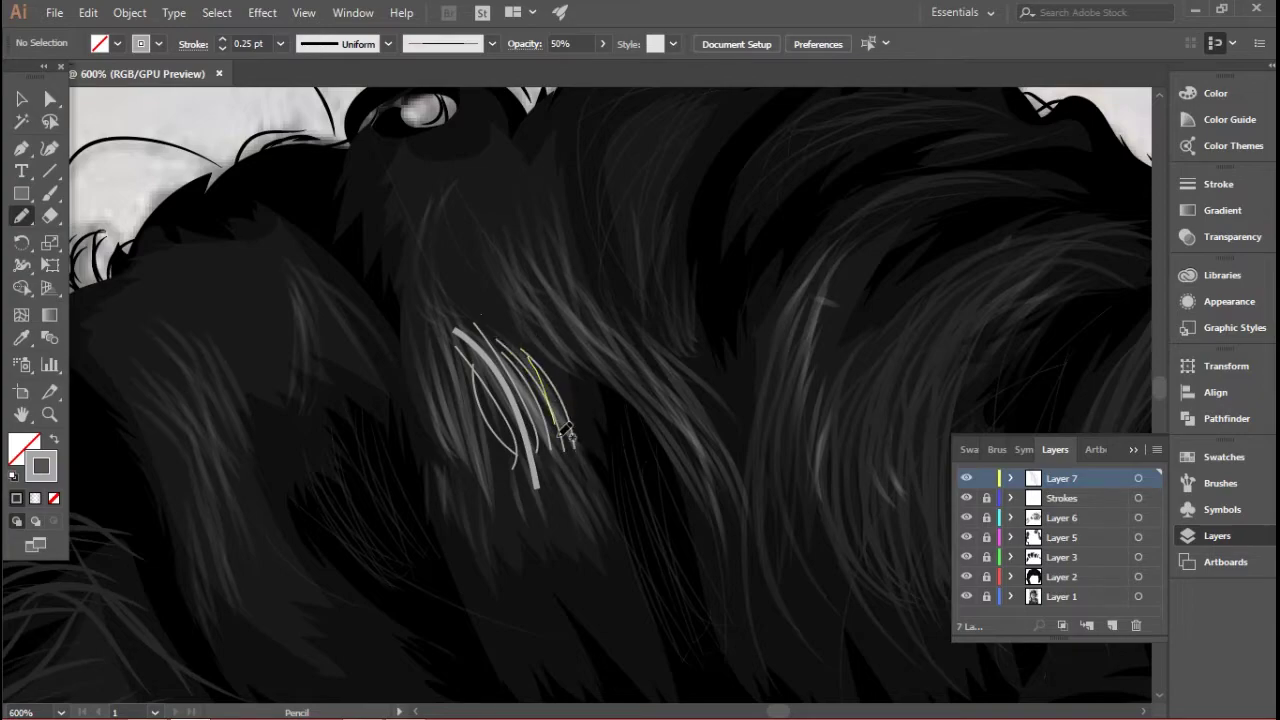
left_click_drag(438, 322, 492, 479)
left_click_drag(421, 322, 474, 482)
mouse_move(412, 263)
left_mouse_down()
mouse_move(477, 457)
mouse_move(515, 467)
mouse_move(543, 526)
left_mouse_up()
Step: Draw fine light gray strands along the diagonal lock beside the central highlight, filling in its upper part
mouse_move(531, 258)
left_mouse_down()
mouse_move(724, 482)
mouse_move(728, 508)
left_mouse_up()
left_click_drag(530, 286, 698, 457)
left_click_drag(576, 294, 712, 462)
left_click_drag(530, 288, 642, 426)
scroll(647, 421, "down", 4)
scroll(647, 421, "up", 4)
left_click_drag(615, 240, 652, 350)
left_click_drag(514, 208, 622, 284)
left_click_drag(534, 315, 604, 416)
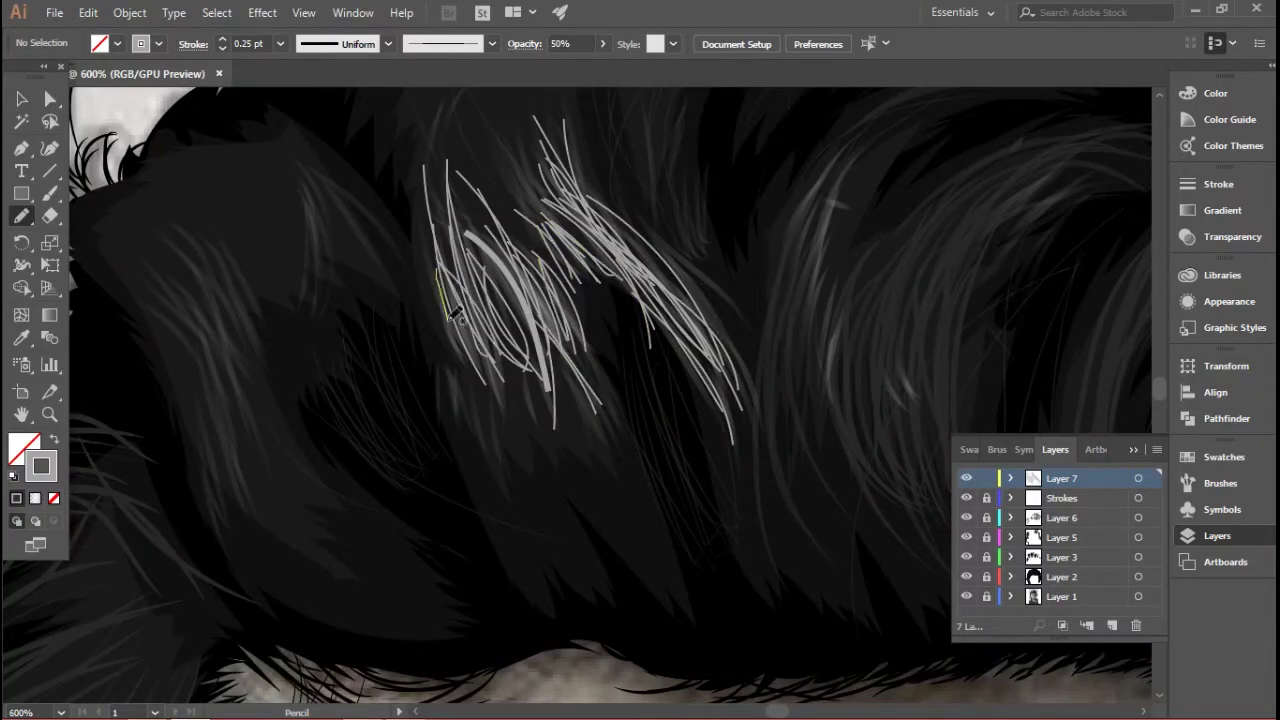
Step: Draw fine light gray strands on the curved locks right of center and down the right side of the hair
left_click_drag(700, 350, 630, 414)
left_click_drag(1017, 217, 865, 462)
left_click_drag(815, 191, 728, 442)
mouse_move(813, 198)
left_mouse_down()
mouse_move(731, 420)
mouse_move(735, 445)
left_mouse_up()
scroll(737, 500, "down", 3)
scroll(860, 440, "up", 3)
mouse_move(771, 232)
left_mouse_down()
mouse_move(620, 520)
mouse_move(567, 580)
left_mouse_up()
left_click_drag(758, 280, 621, 568)
scroll(610, 600, "down", 4)
mouse_move(825, 257)
left_mouse_down()
mouse_move(936, 412)
mouse_move(914, 426)
left_mouse_up()
scroll(914, 426, "down", 3)
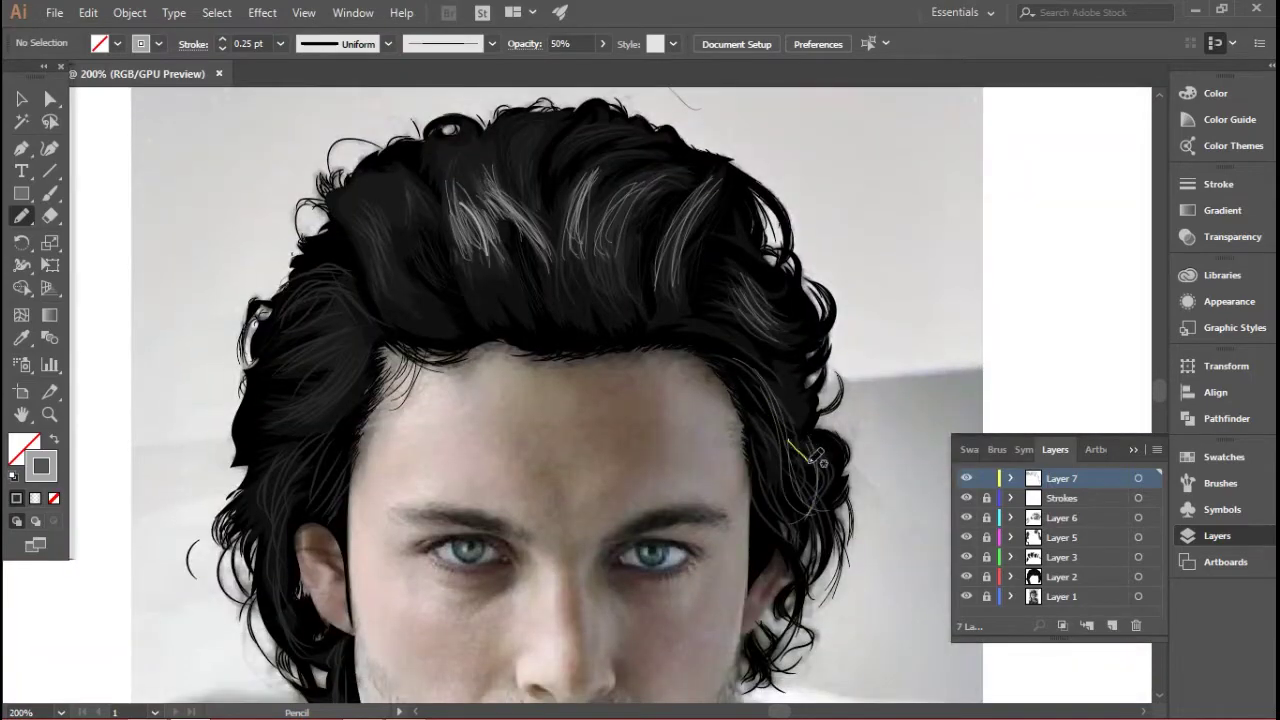
Step: Draw fine light gray strands on the left crown locks and down the left side of the hair toward the ear
scroll(717, 318, "left", 3)
left_click_drag(638, 228, 677, 293)
left_click_drag(524, 210, 551, 294)
left_click_drag(534, 222, 582, 297)
mouse_move(500, 238)
left_mouse_down()
mouse_move(522, 290)
mouse_move(450, 335)
left_mouse_up()
left_click_drag(514, 332, 445, 403)
left_click_drag(518, 328, 458, 416)
left_click_drag(440, 417, 531, 308)
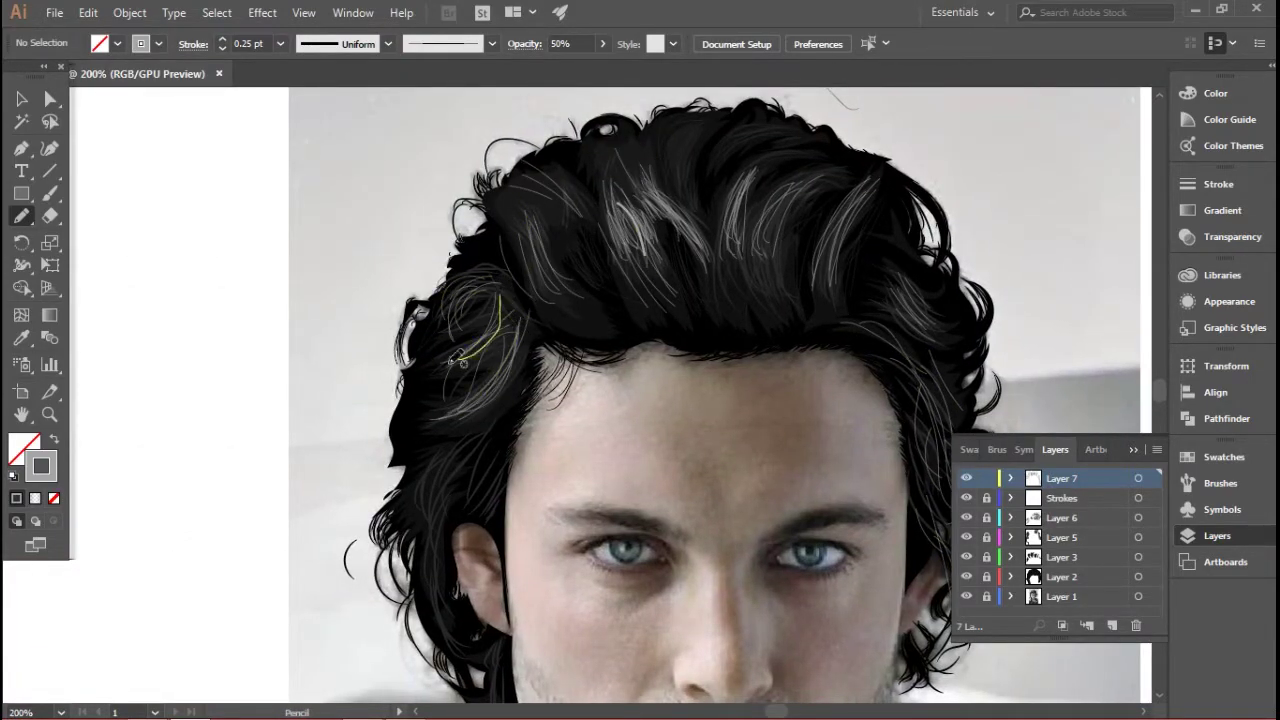
left_click_drag(452, 456, 433, 540)
Step: Apply the tapered width profile to all the light gray strands on Layer 7
key("ctrl+1")
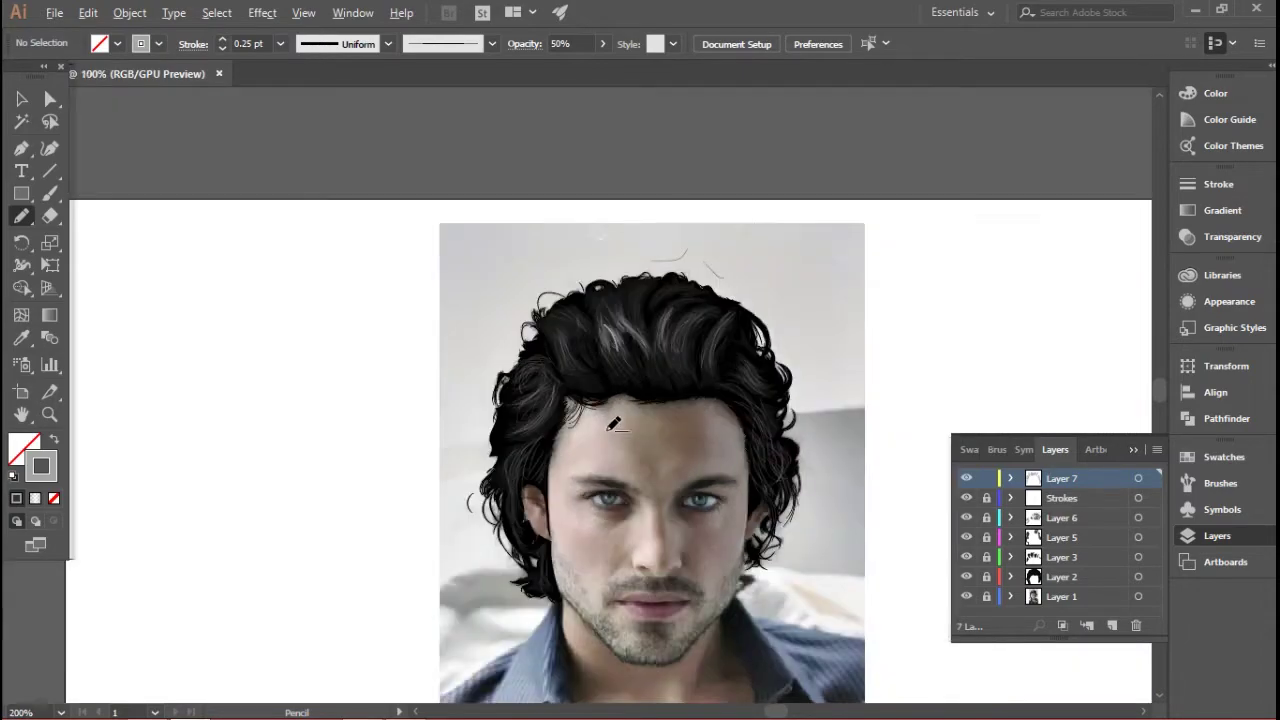
key("ctrl+a")
left_click(387, 44)
left_click(355, 100)
left_click(21, 99)
left_click(236, 240)
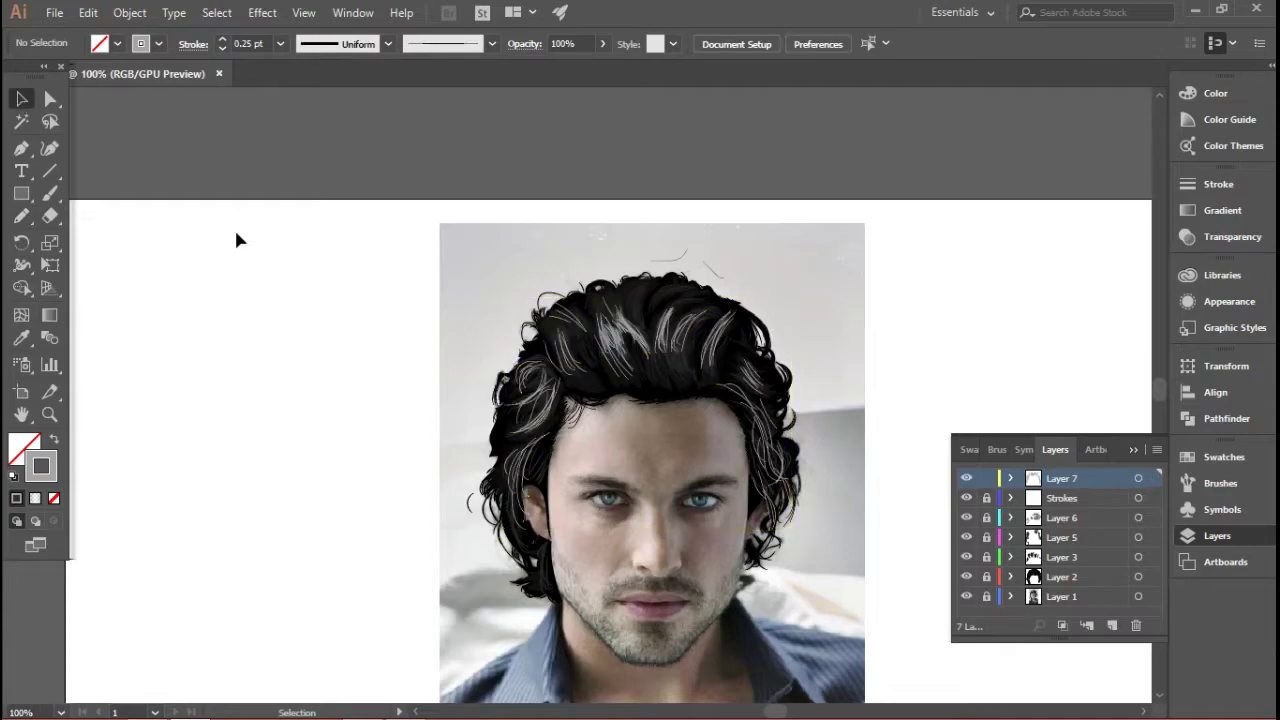
Step: Lower the opacity of all the Layer 7 strands to 57%
scroll(237, 233, "right", 1)
scroll(521, 290, "down", 1)
scroll(640, 314, "up", 2)
scroll(625, 335, "up", 1)
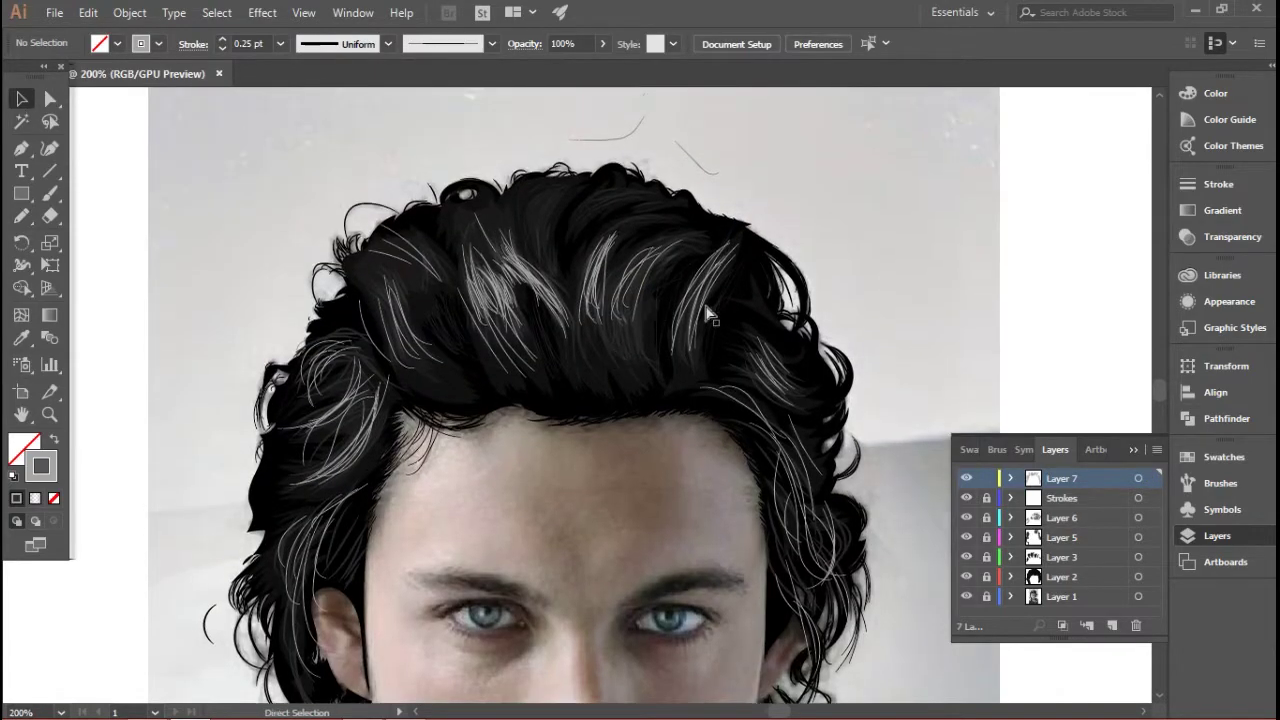
left_click(672, 307)
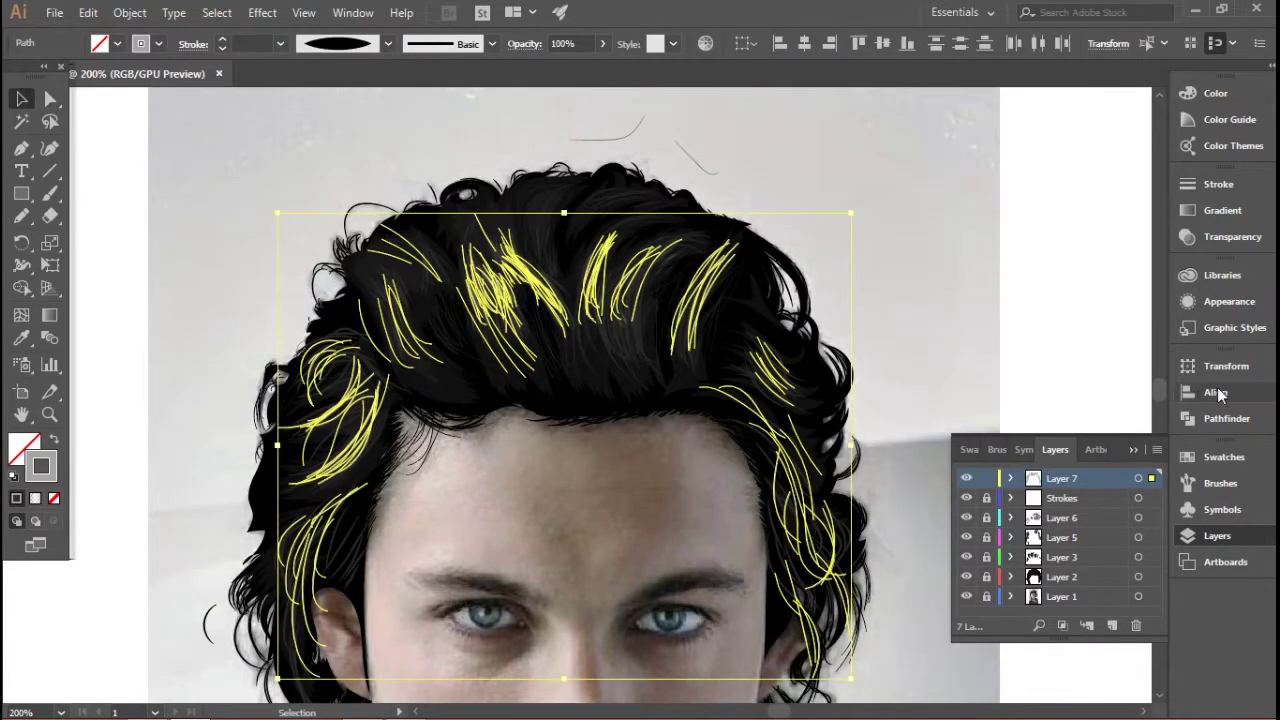
left_click(1222, 210)
left_click(1072, 176)
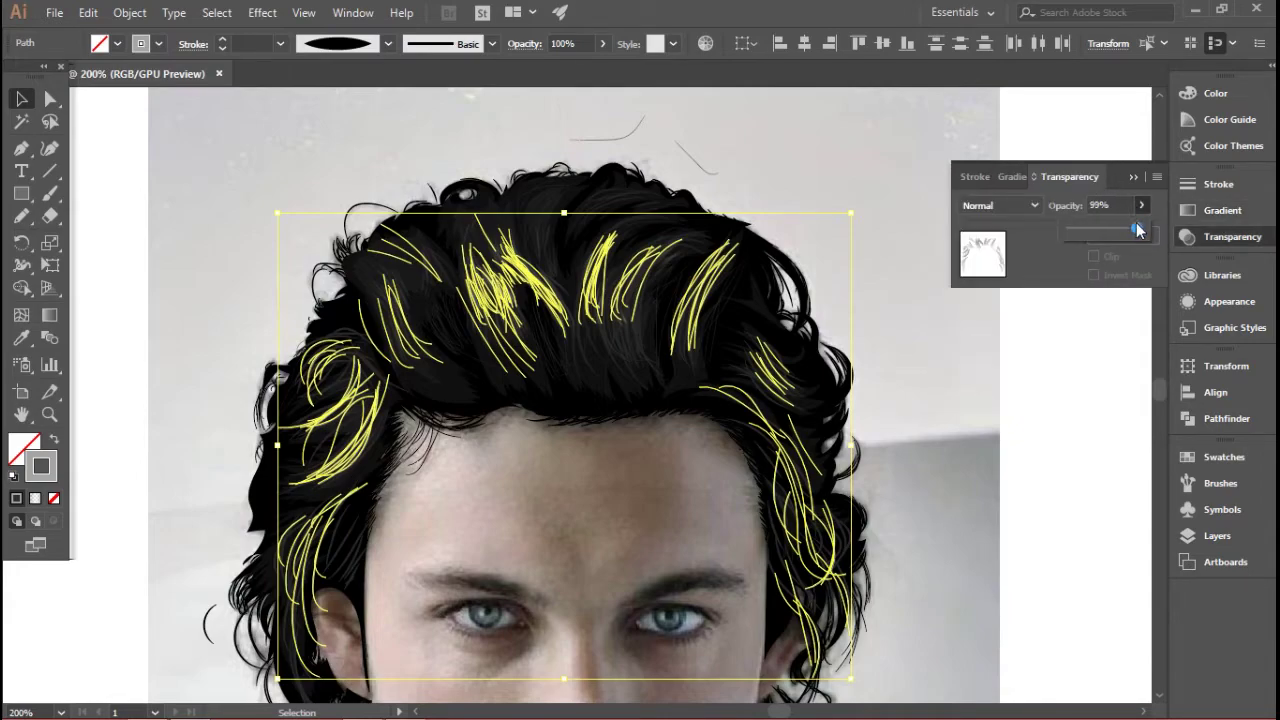
left_click_drag(1113, 235, 1108, 235)
left_click(1051, 408)
scroll(1051, 408, "down", 2)
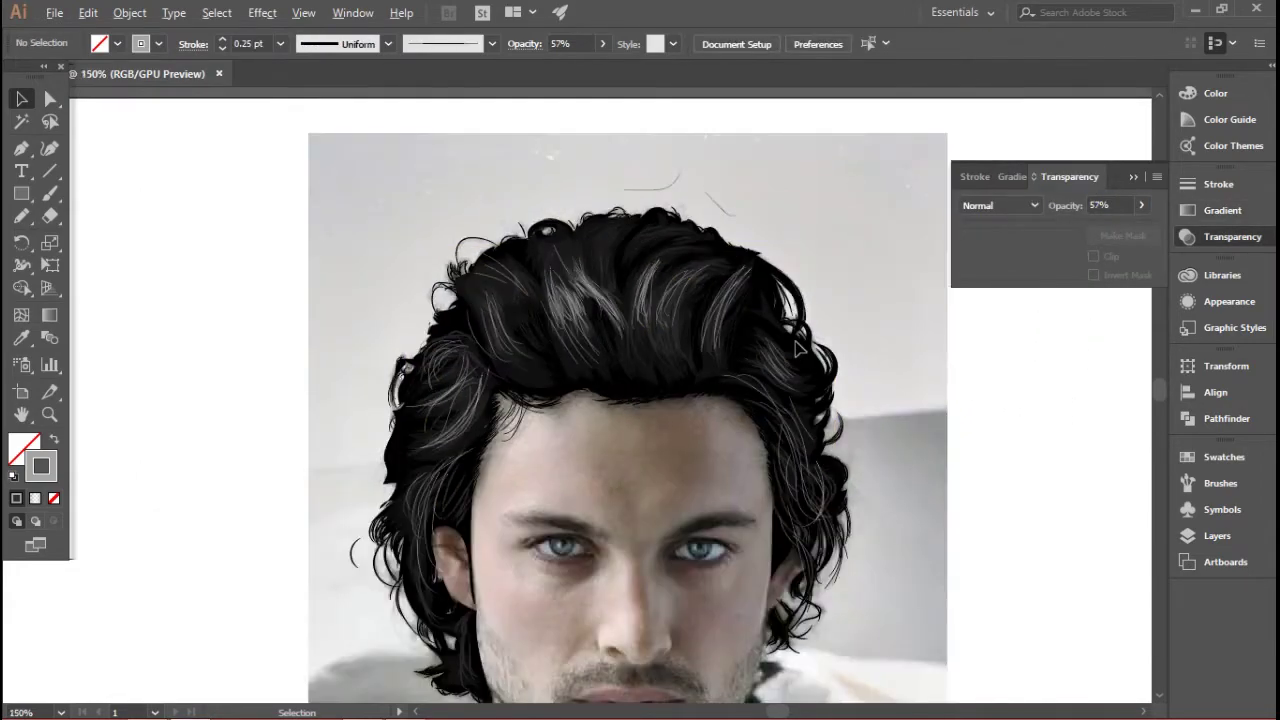
left_click(1133, 177)
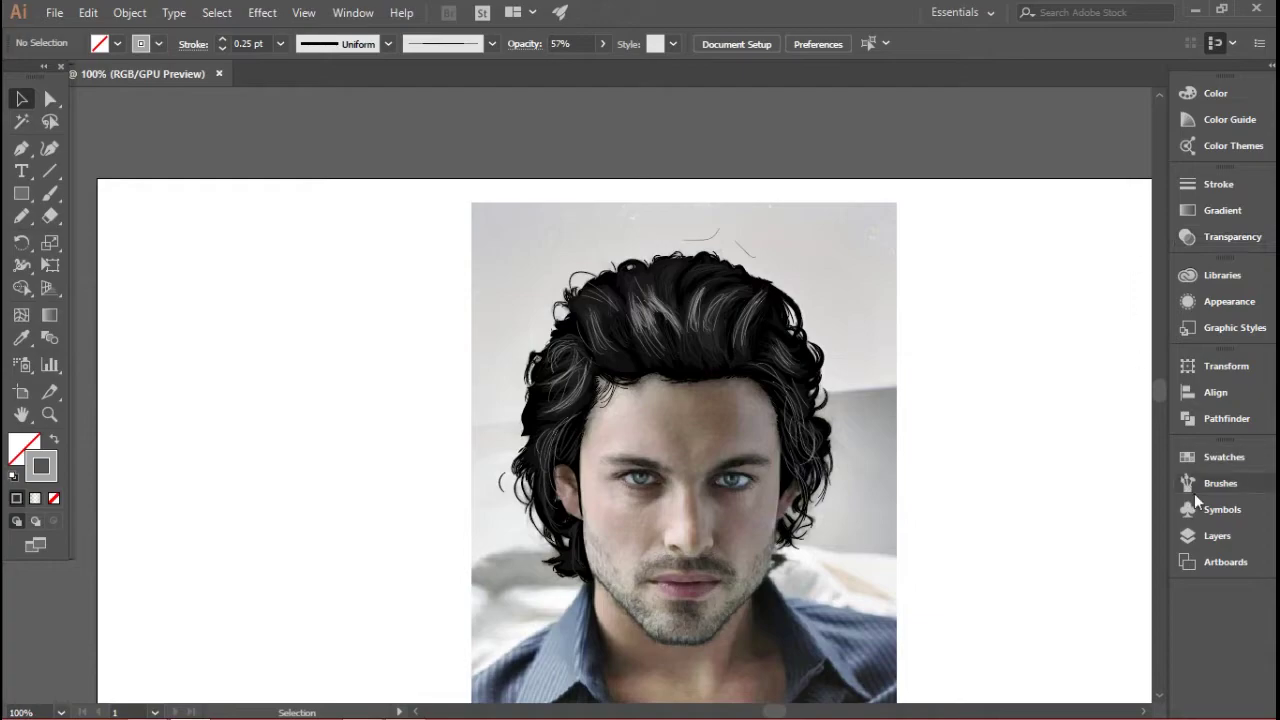
Step: Hide the portrait photo on Layer 1 and inspect the finished hair strands up close
left_click(1195, 536)
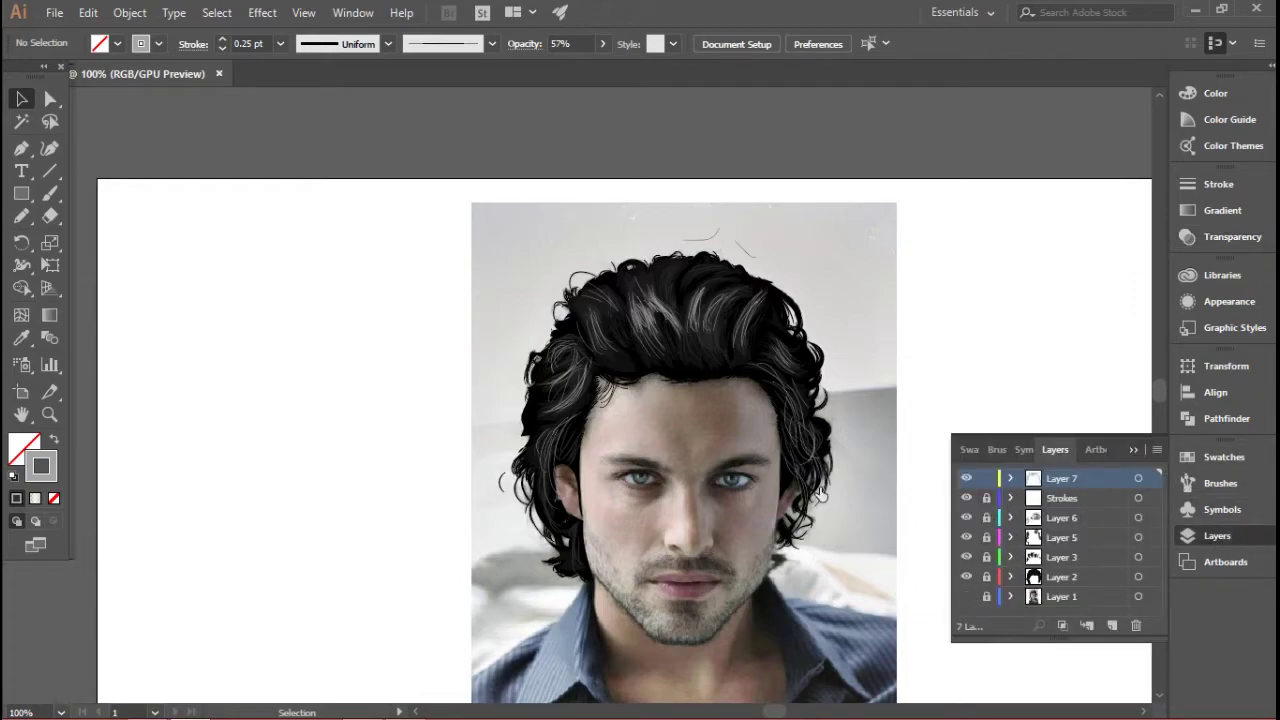
scroll(618, 314, "up", 1)
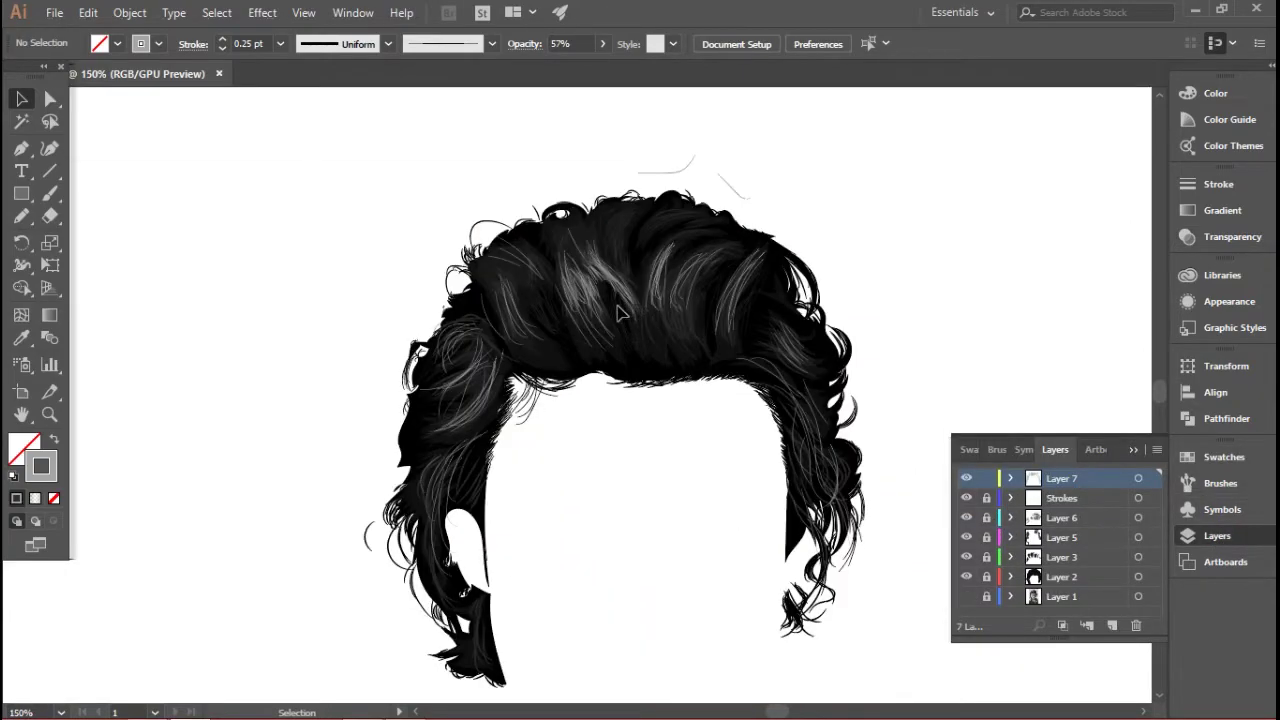
scroll(618, 314, "up", 2)
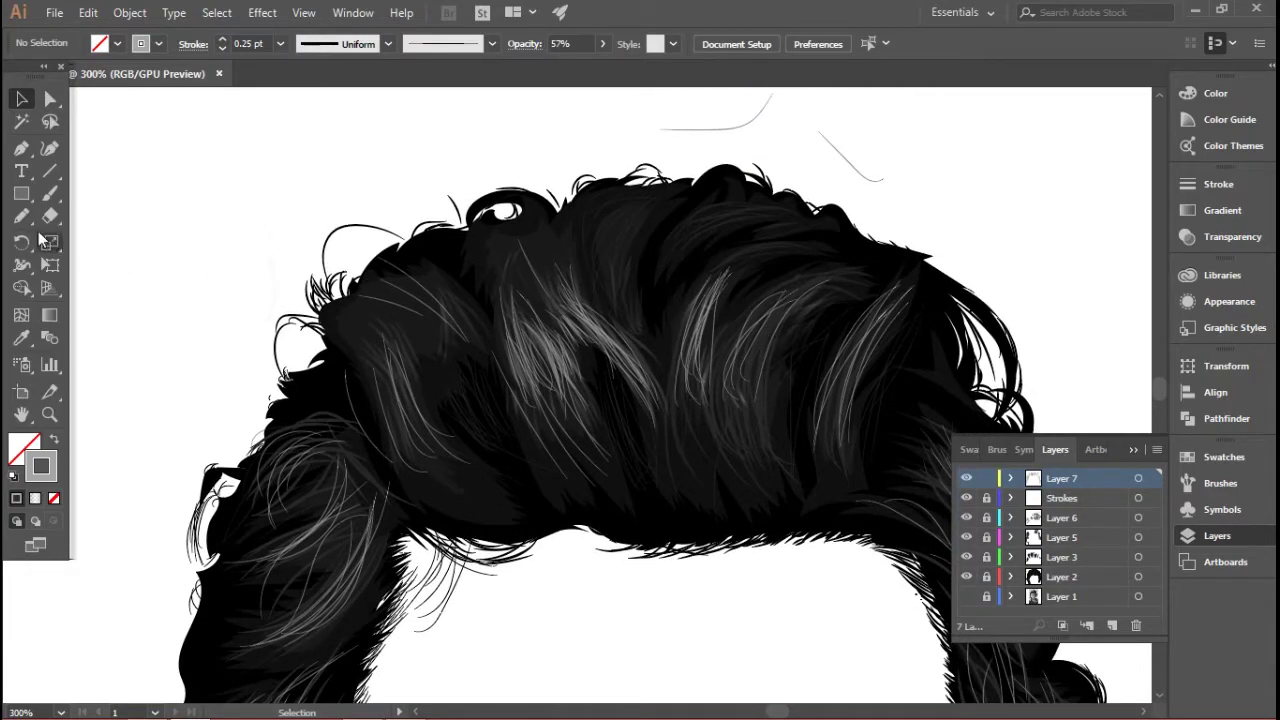
Step: Give the Pencil a linear gradient stroke and set the opacity of its middle gradient stop to 100%
key("n")
left_click(35, 498)
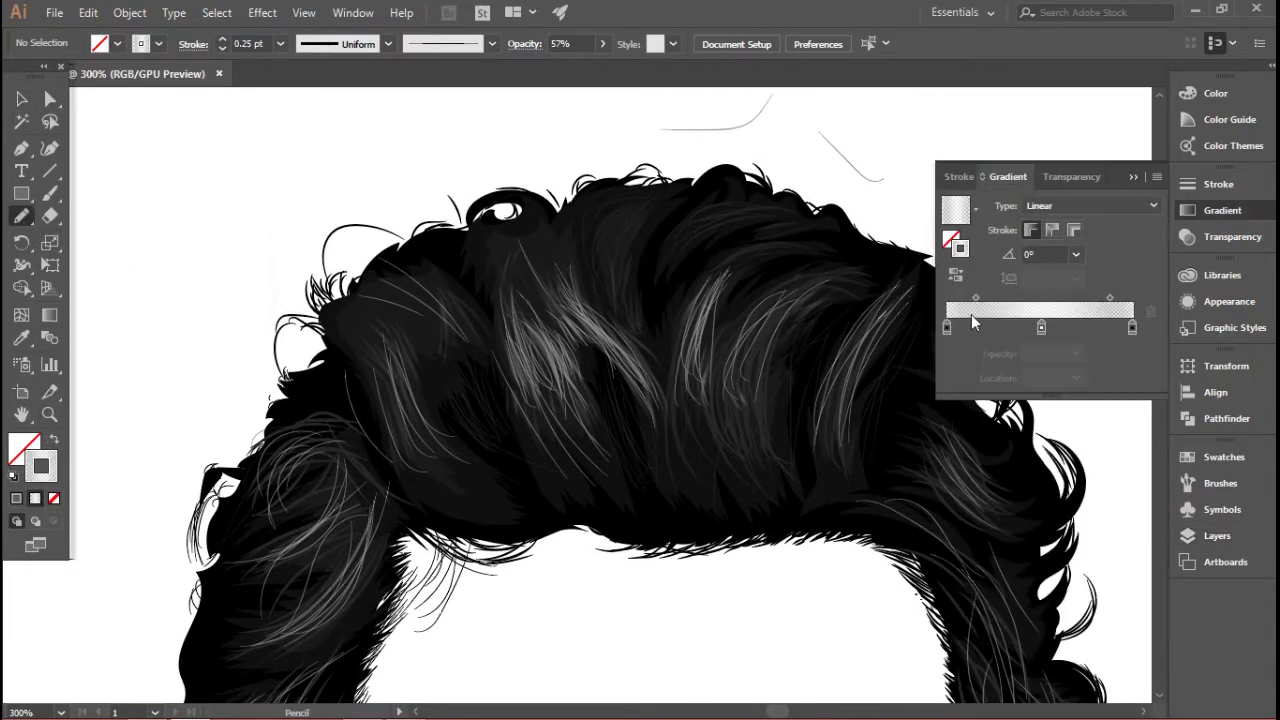
left_click(1041, 327)
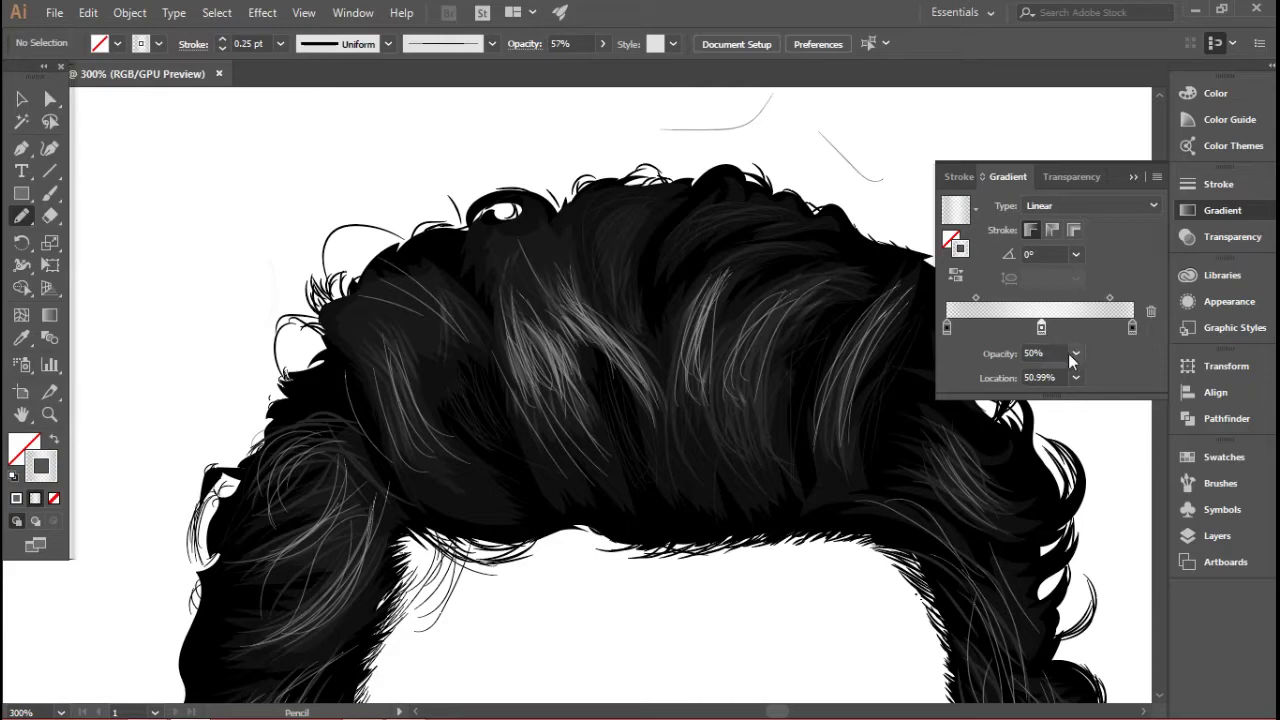
left_click(1072, 353)
left_click(1102, 579)
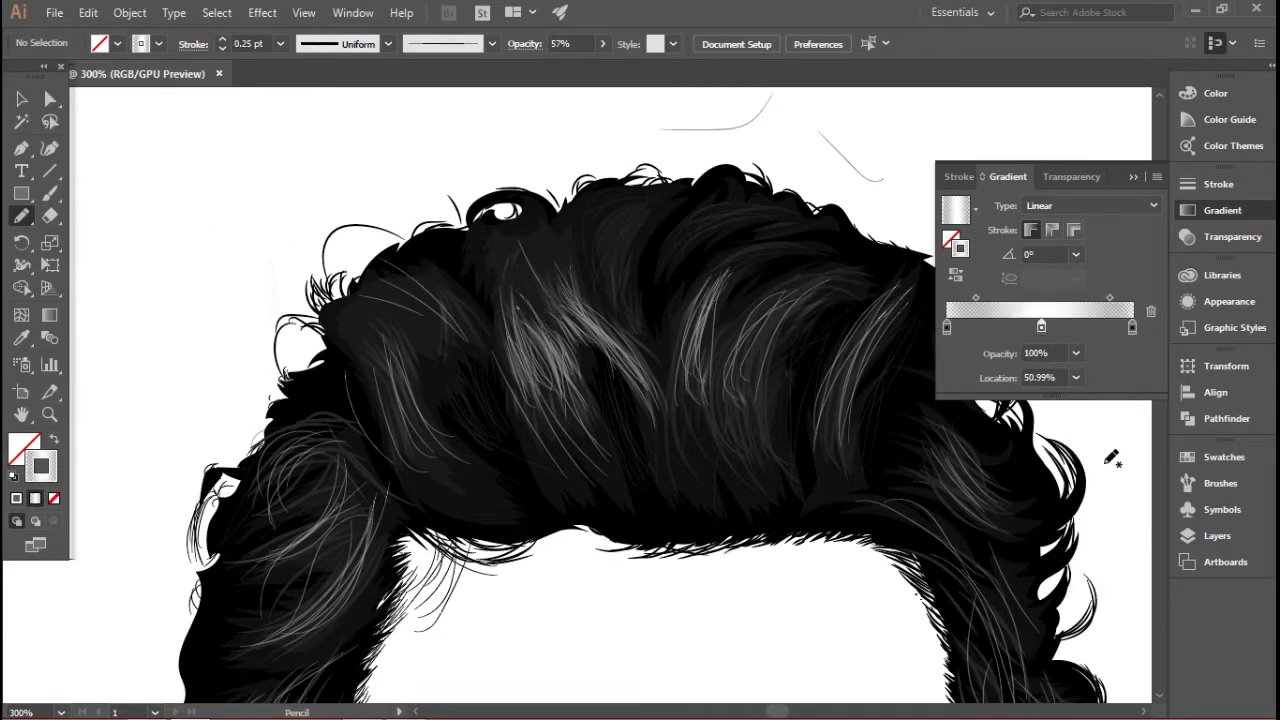
Step: Lock Layer 7 and add a new layer above it, with the stroke weight set to 2 pt
left_click(1215, 536)
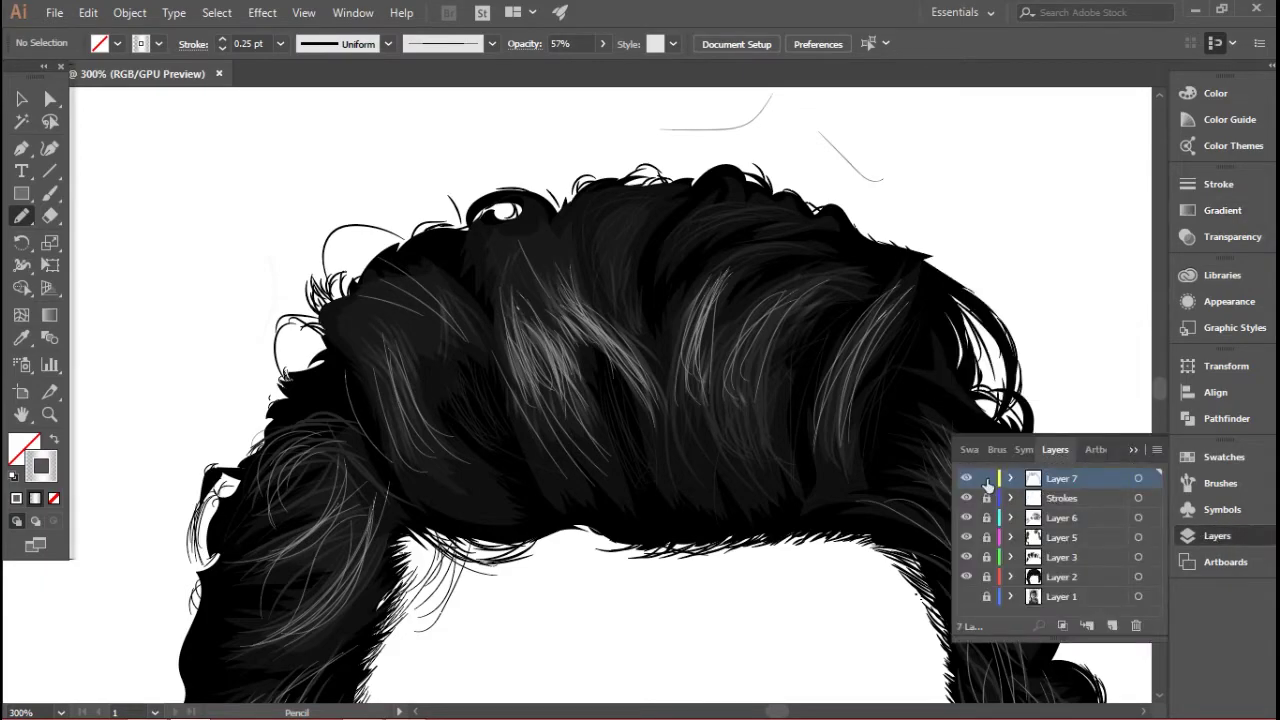
left_click(1114, 625)
scroll(643, 320, "up", 2)
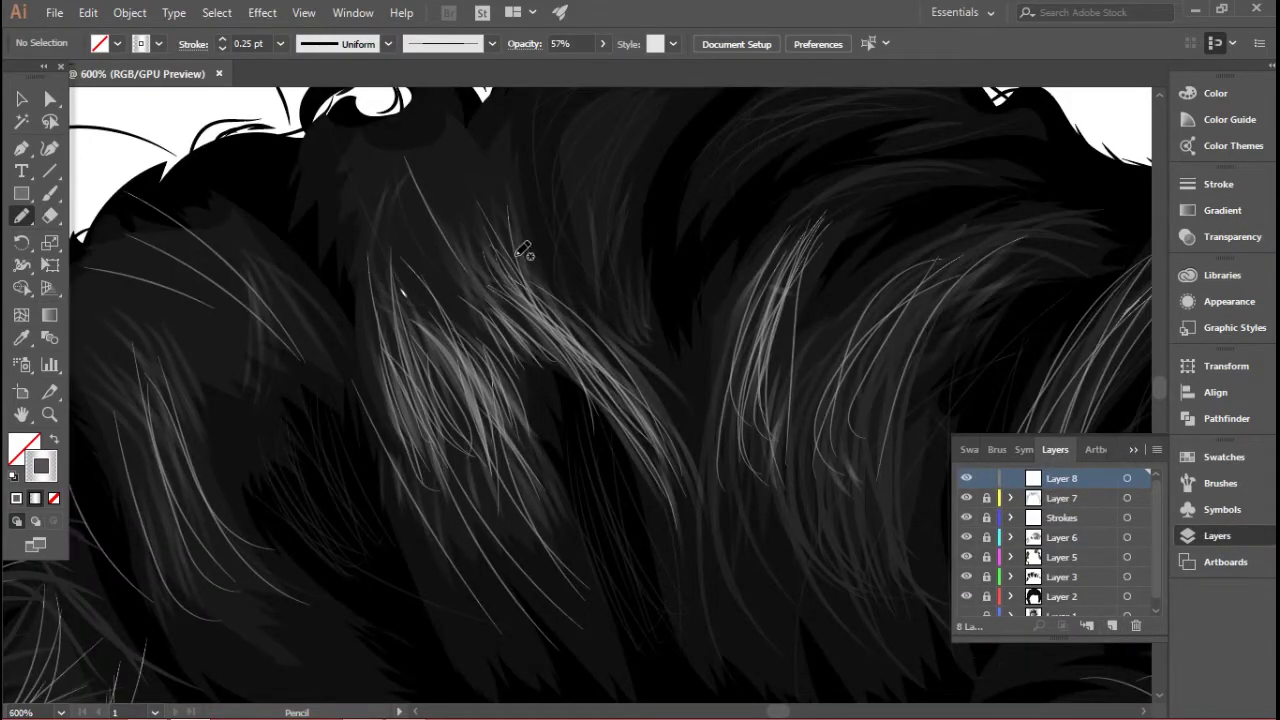
left_click(280, 44)
left_click(303, 146)
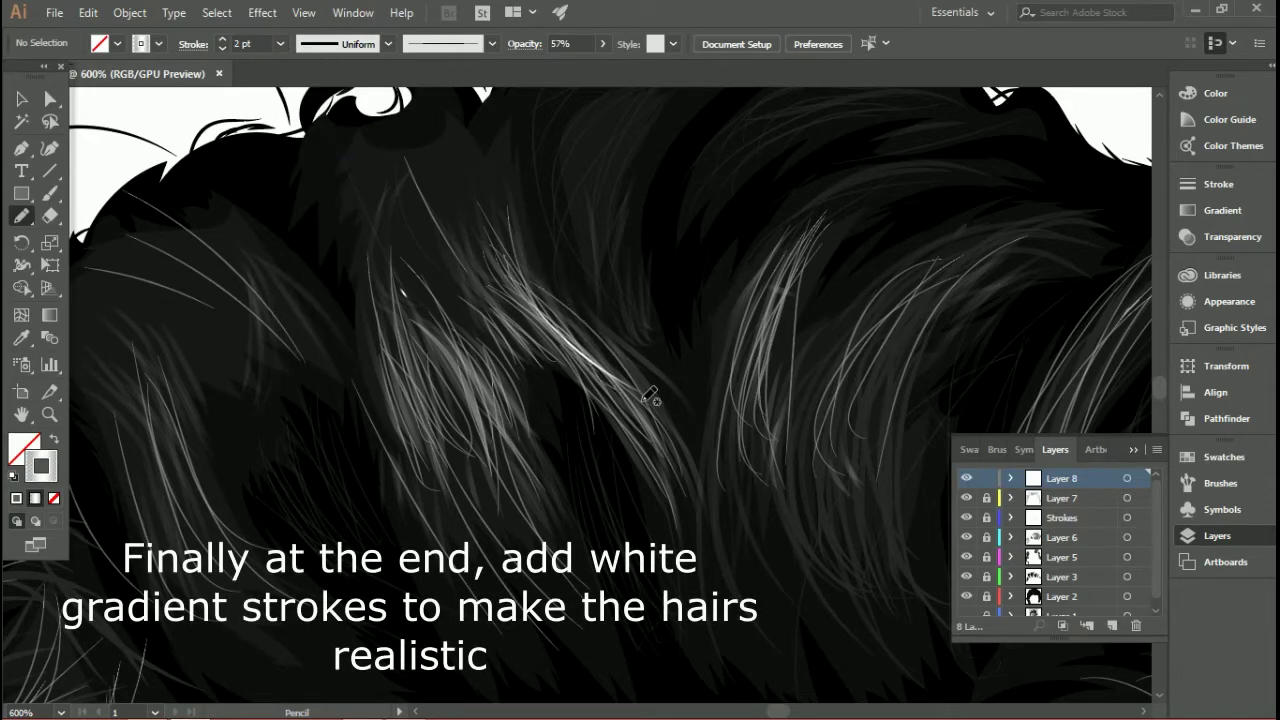
Step: Try drawing white gradient strands over the central and right crown locks on Layer 8
left_click_drag(642, 401, 644, 403)
left_click_drag(510, 248, 636, 397)
left_click_drag(521, 282, 622, 399)
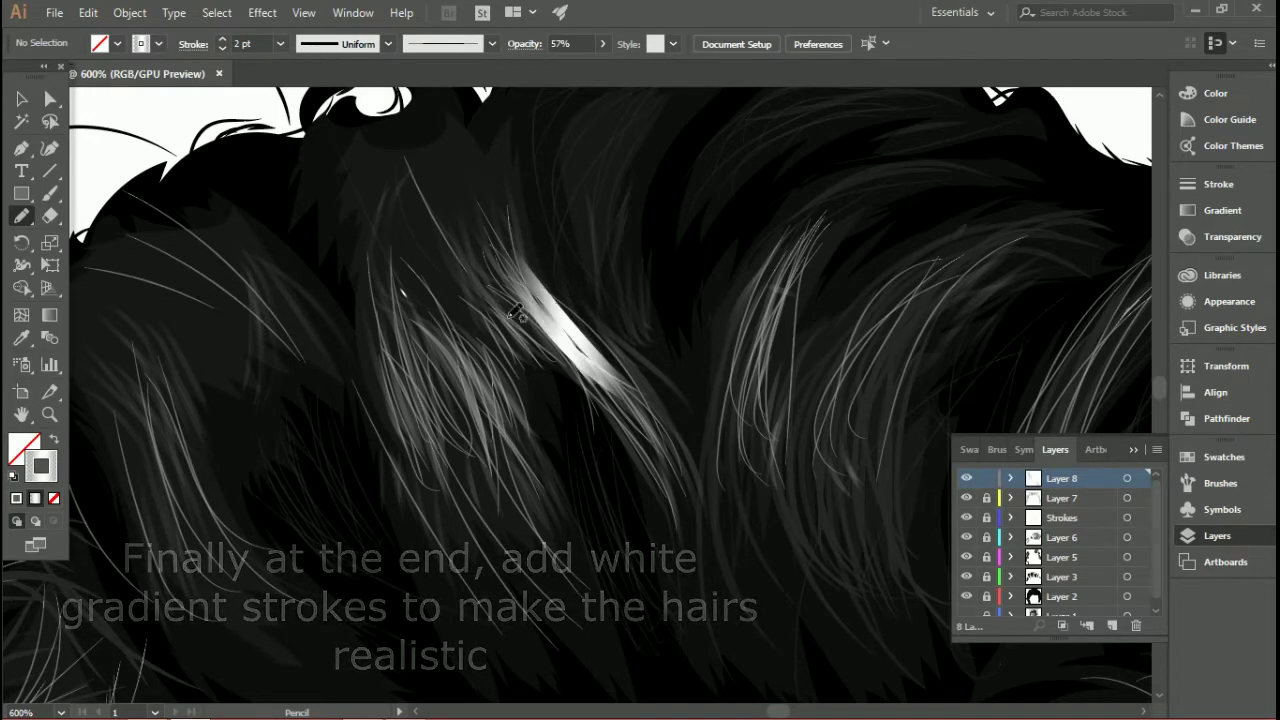
left_click_drag(483, 286, 520, 455)
mouse_move(460, 288)
left_mouse_down()
mouse_move(497, 457)
mouse_move(525, 470)
left_mouse_up()
left_click_drag(408, 296, 514, 498)
left_click_drag(474, 312, 524, 492)
left_click_drag(398, 322, 450, 495)
left_click_drag(381, 341, 450, 537)
left_click_drag(390, 370, 466, 532)
left_click_drag(514, 288, 652, 450)
left_click_drag(826, 230, 745, 438)
left_click_drag(916, 276, 830, 492)
scroll(950, 400, "down", 4)
scroll(1005, 410, "up", 4)
left_click_drag(980, 268, 842, 515)
scroll(712, 458, "down", 4)
scroll(714, 456, "up", 5)
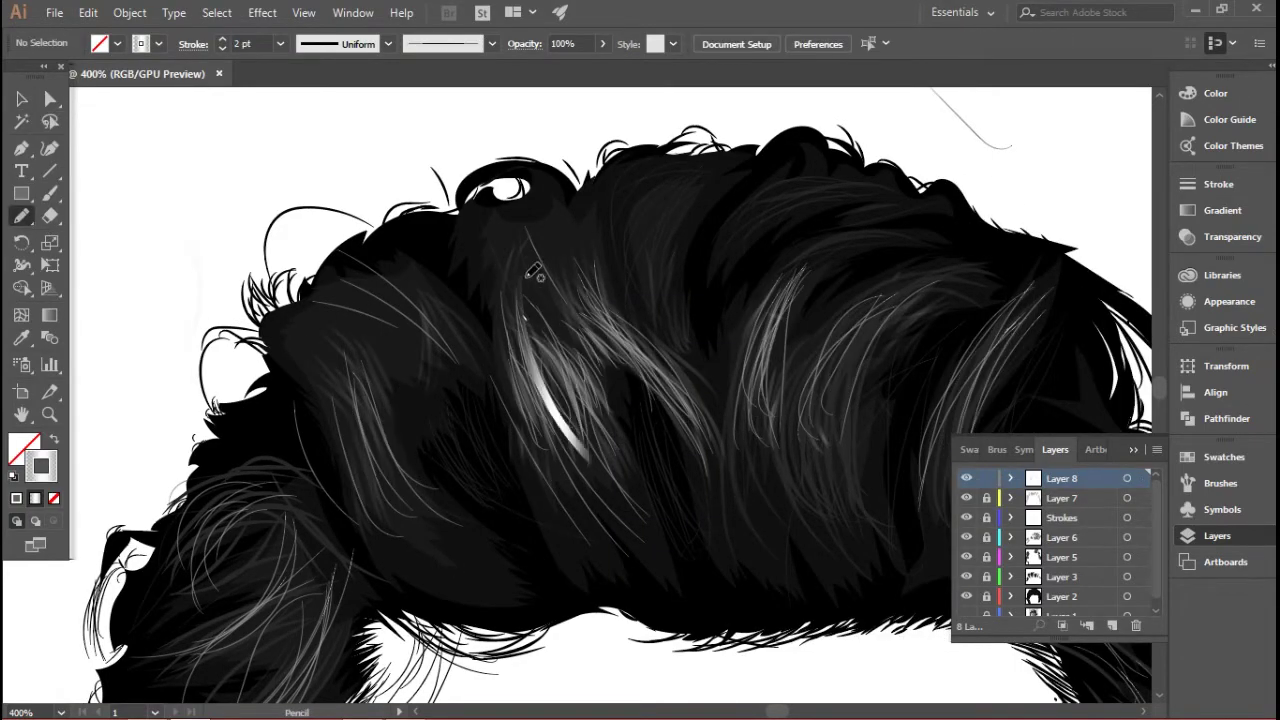
Step: Draw white 2 pt gradient strands at 100% opacity across the crown locks and down both sides of the hair
mouse_move(533, 272)
left_mouse_down()
mouse_move(651, 366)
mouse_move(623, 380)
mouse_move(600, 370)
left_mouse_up()
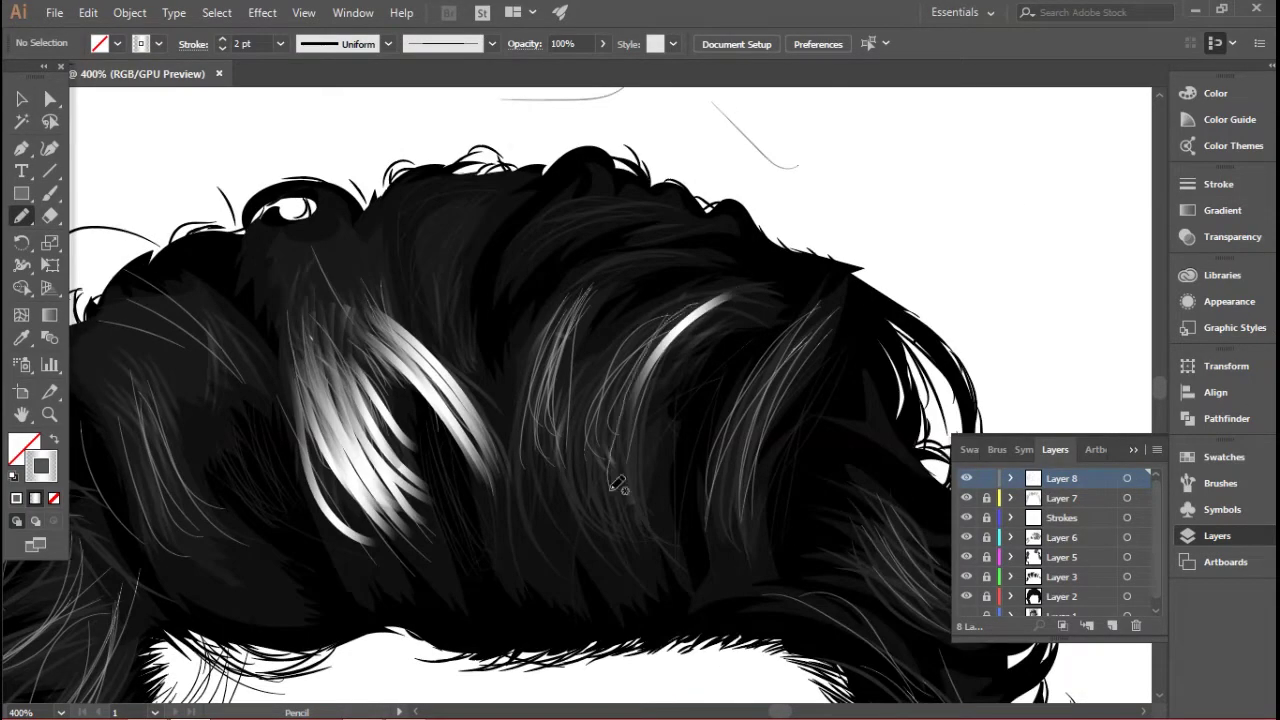
mouse_move(617, 484)
left_mouse_down()
mouse_move(606, 320)
mouse_move(814, 363)
left_mouse_up()
left_click_drag(814, 363, 780, 440)
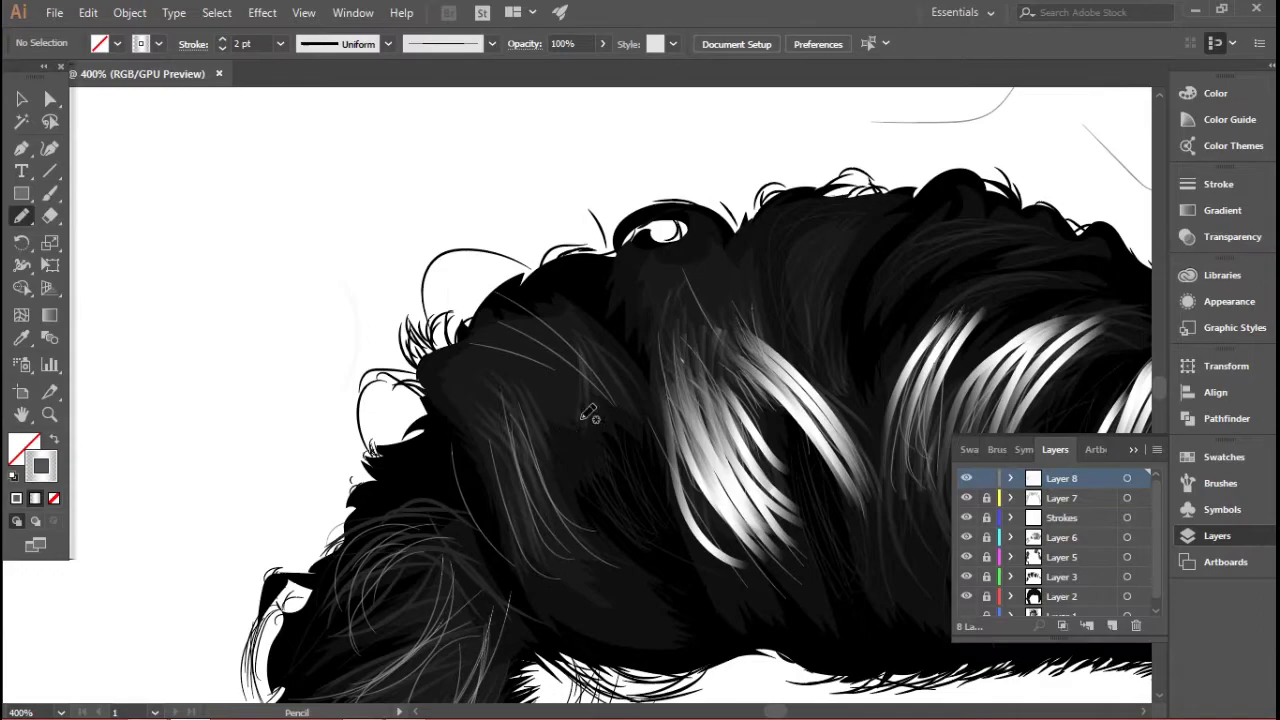
left_click_drag(586, 414, 548, 433)
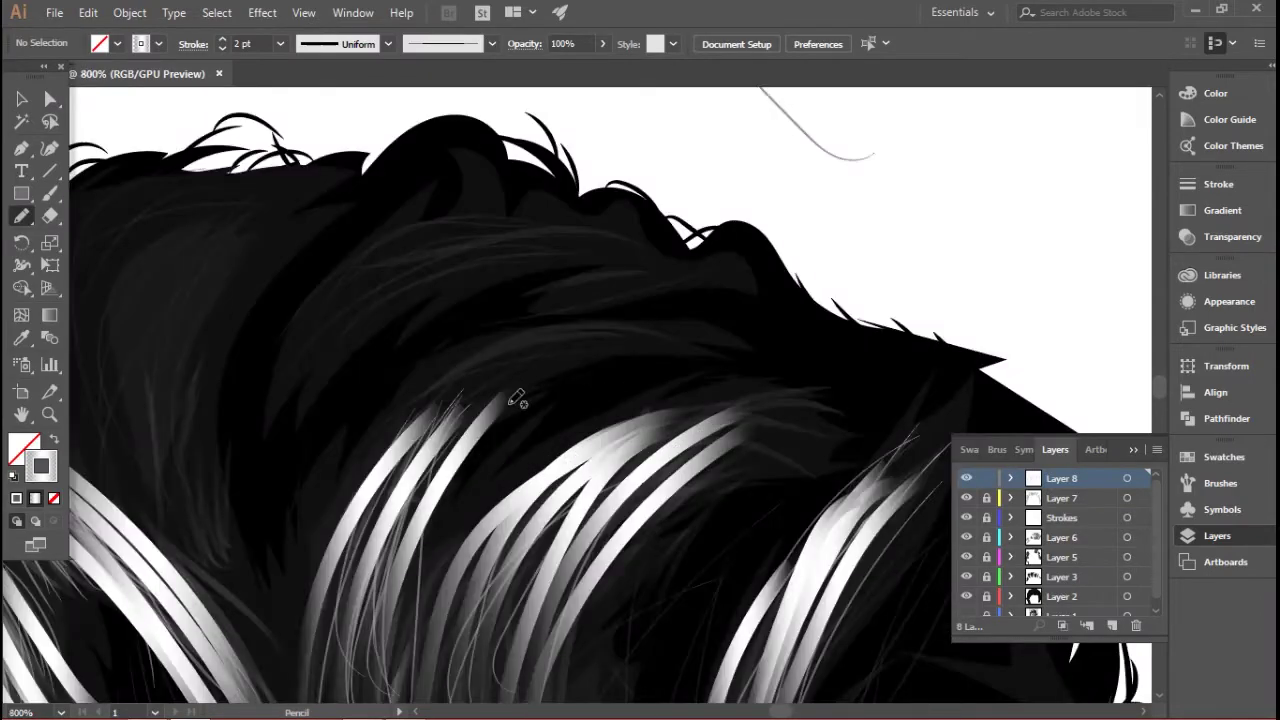
mouse_move(500, 340)
left_mouse_down()
mouse_move(615, 465)
mouse_move(673, 476)
left_mouse_up()
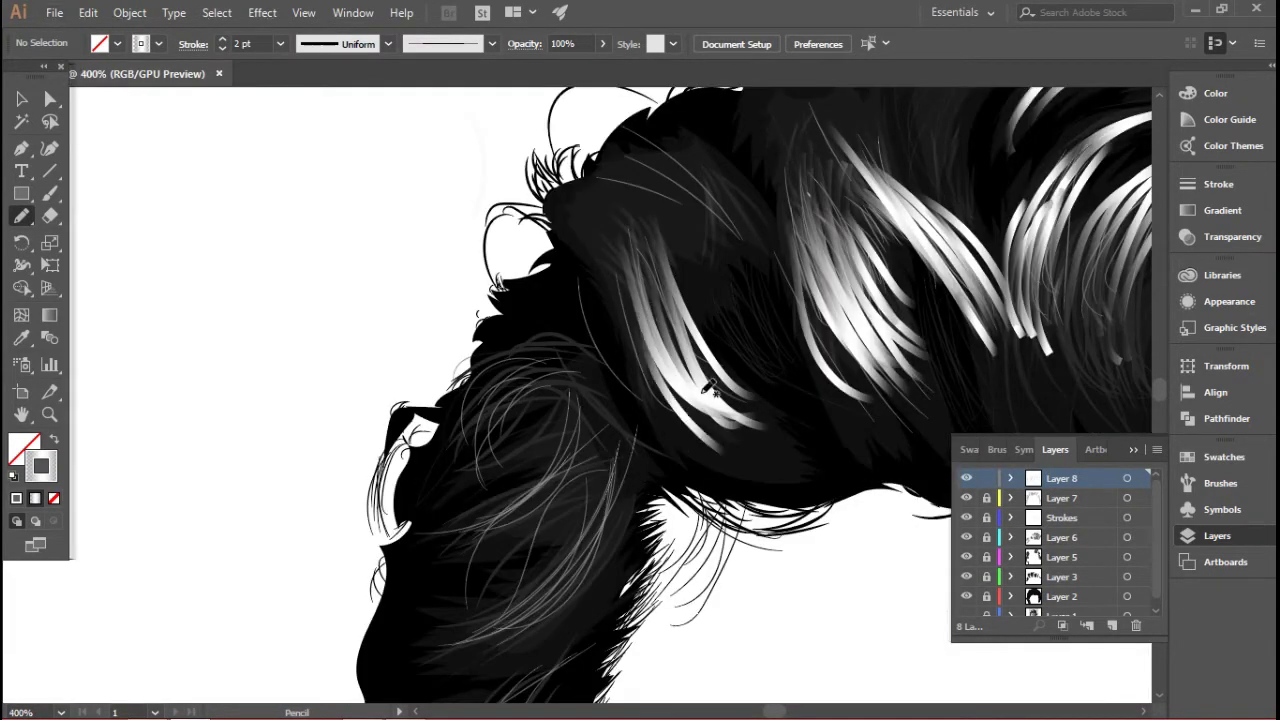
left_click_drag(605, 379, 601, 416)
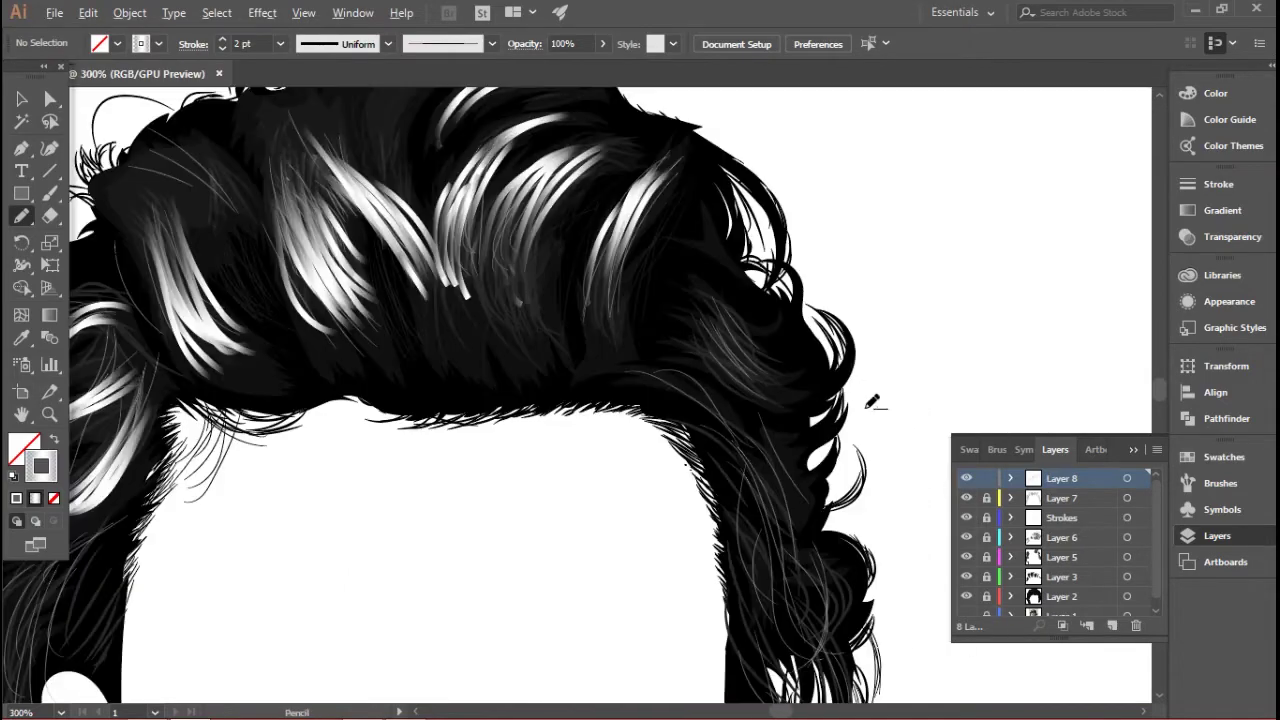
left_click_drag(800, 382, 740, 340)
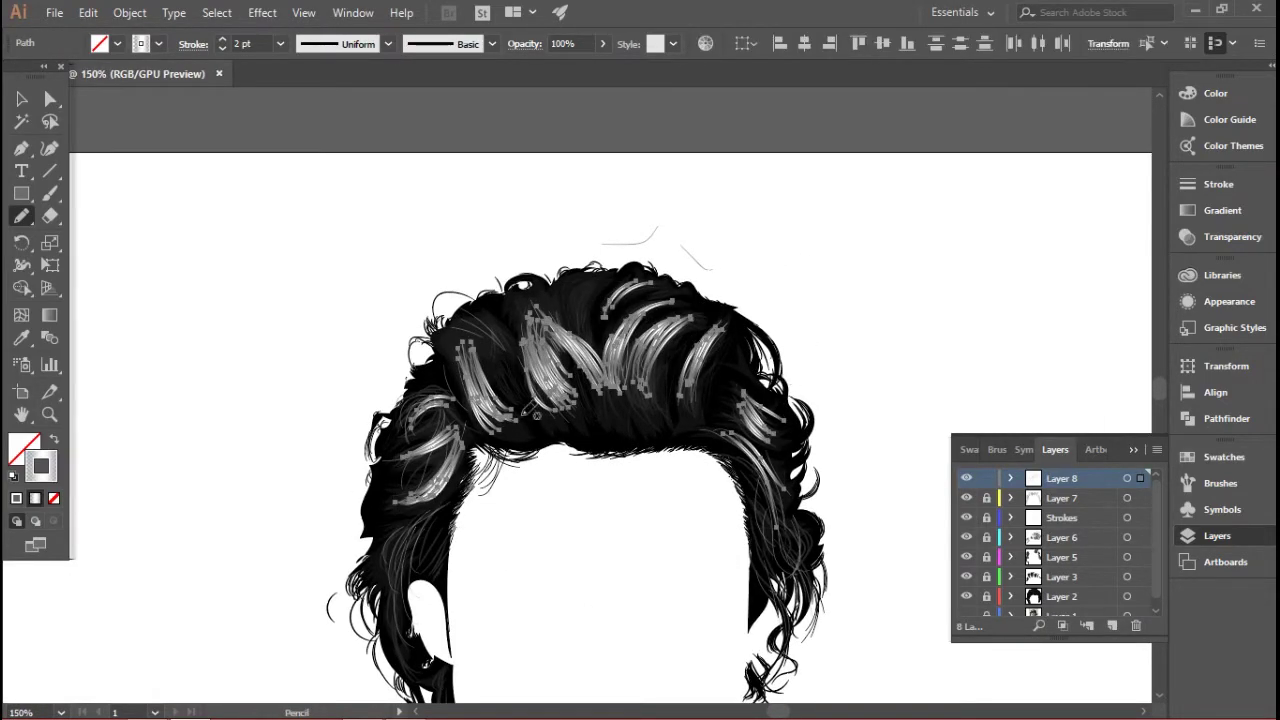
Step: Apply the tapered width profile to all the white strands on Layer 8 and lower their opacity to 32%
left_click(388, 43)
left_click(376, 92)
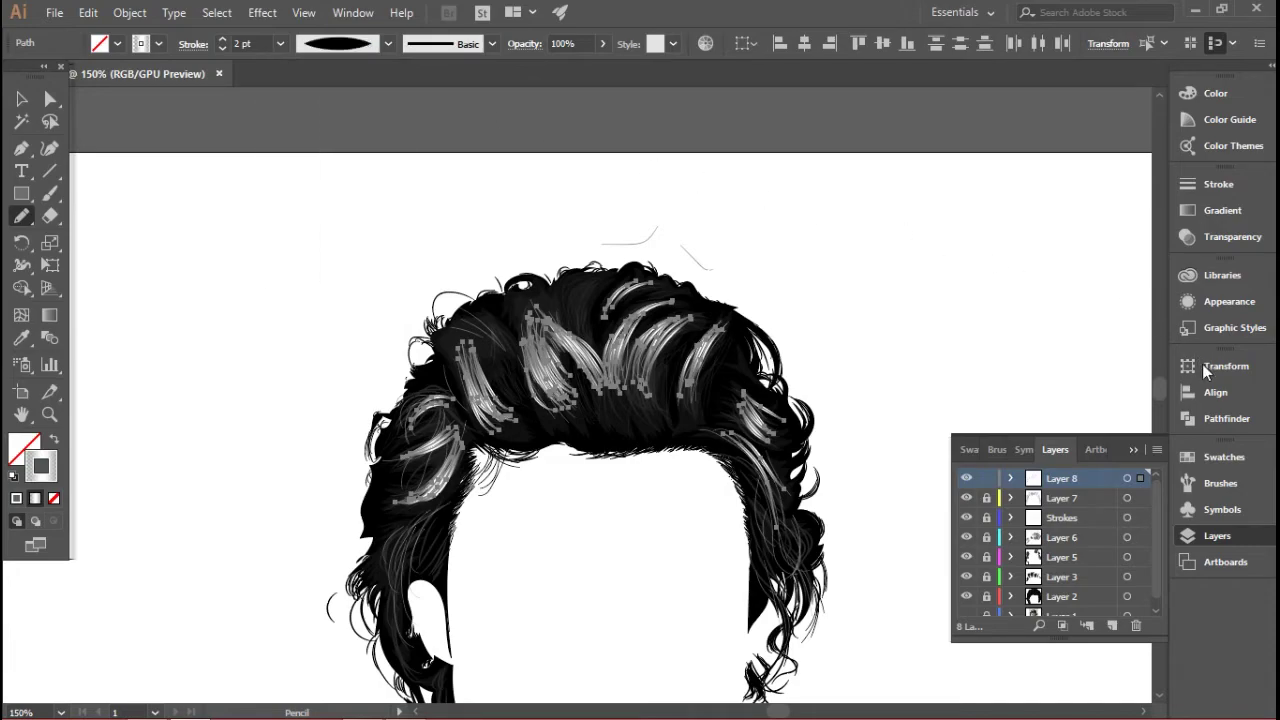
left_click(1224, 211)
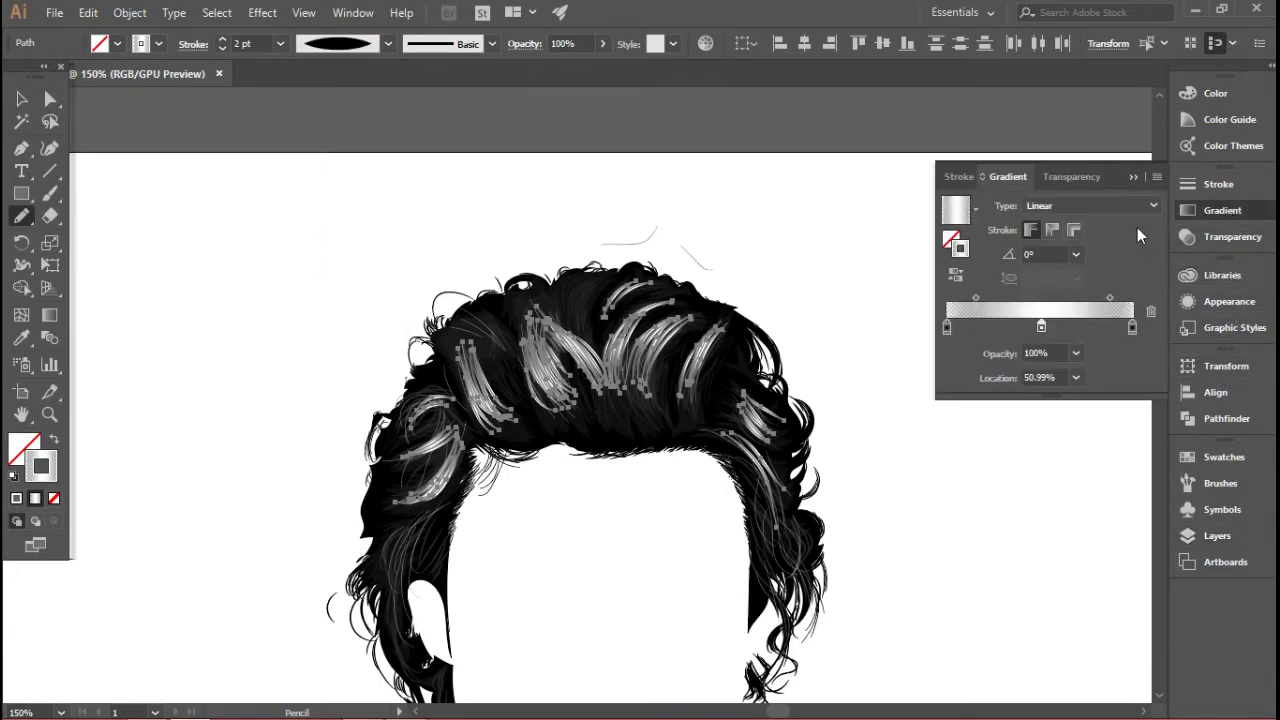
left_click(1080, 177)
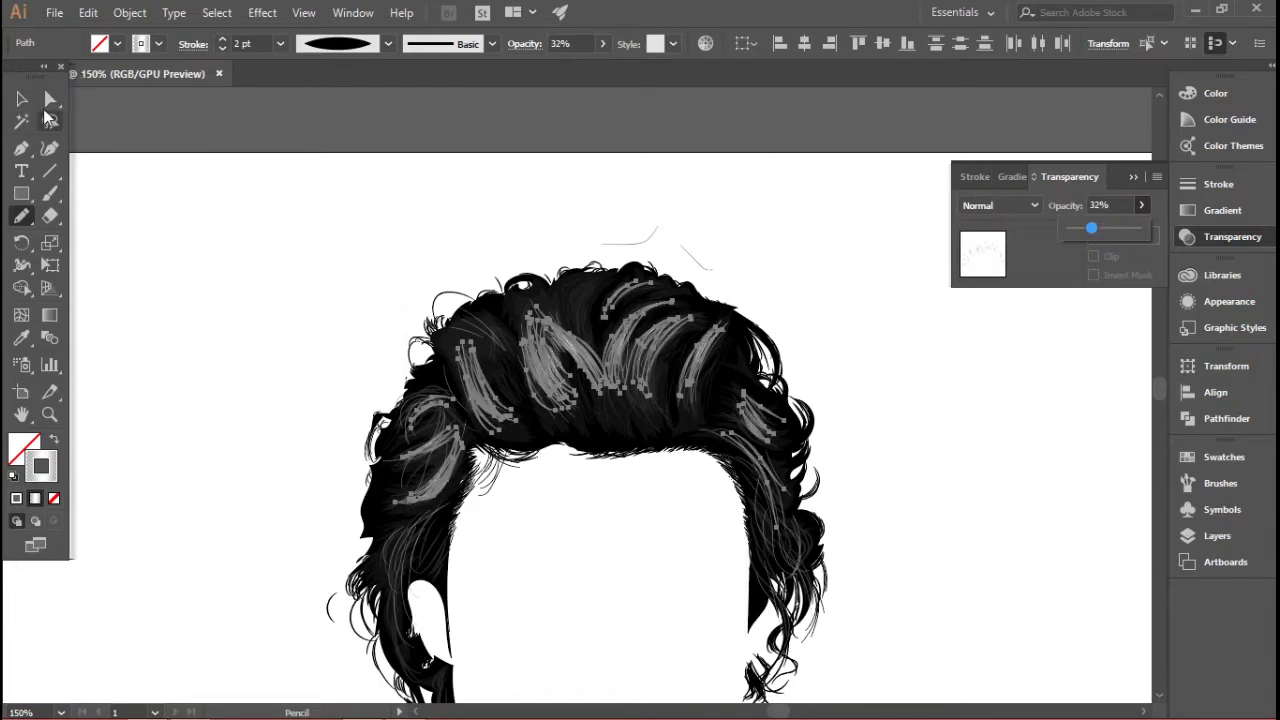
key("v")
left_click(656, 237)
scroll(656, 237, "down", 2)
scroll(612, 280, "up", 3)
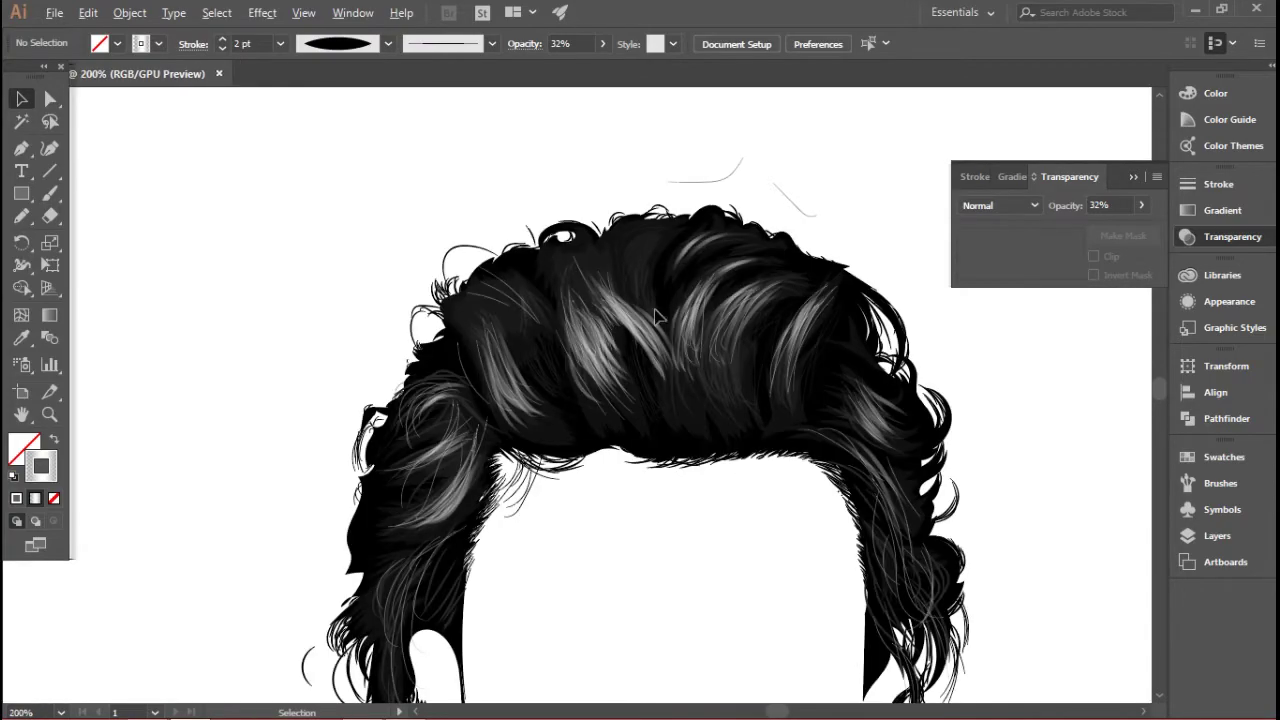
Step: Draw brighter white highlight strands over the central and right crown locks, and undo the last strand
scroll(567, 358, "up", 1)
left_click(23, 218)
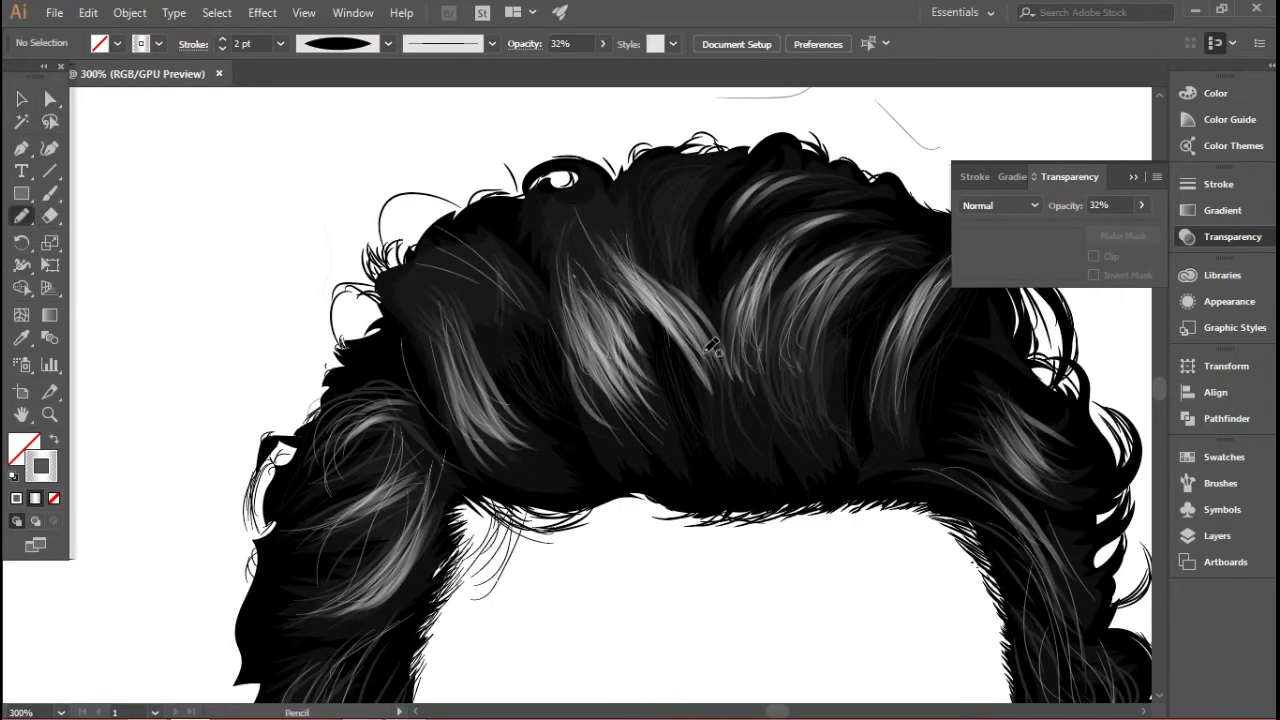
scroll(700, 345, "up", 1)
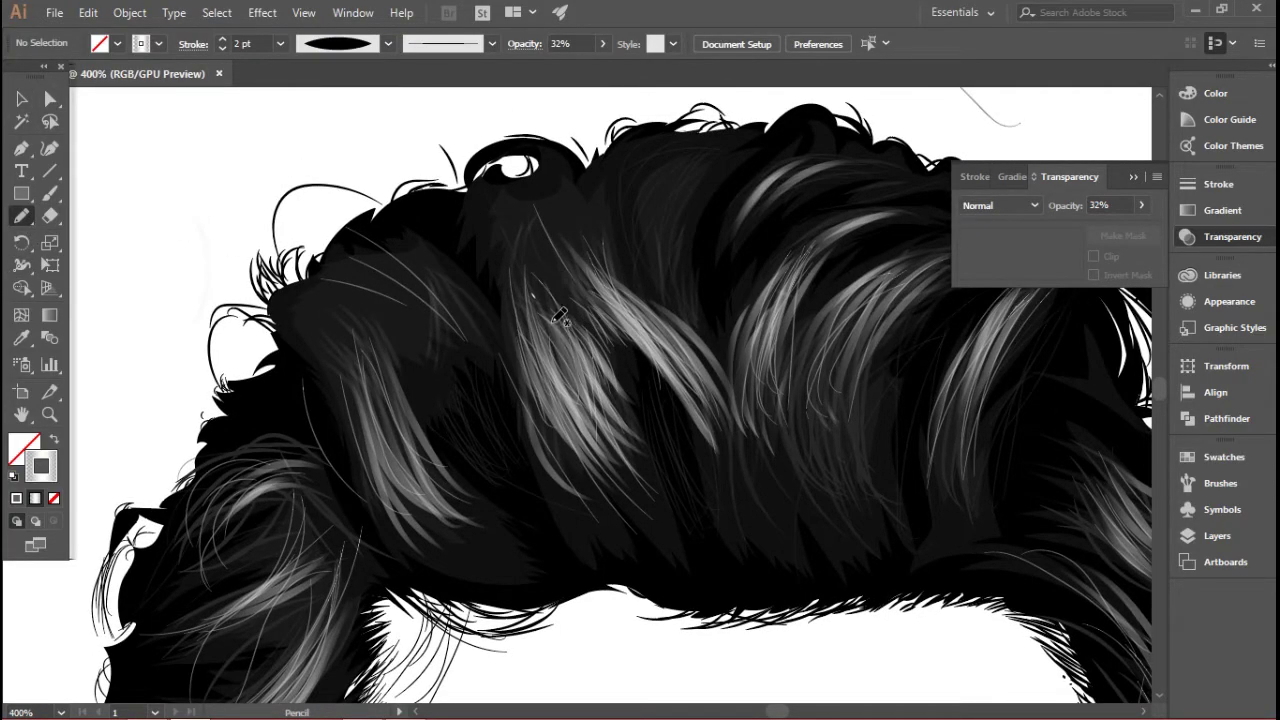
scroll(572, 385, "up", 2)
mouse_move(611, 452)
left_mouse_down()
mouse_move(580, 364)
mouse_move(632, 484)
left_mouse_up()
mouse_move(576, 302)
left_mouse_down()
mouse_move(630, 462)
mouse_move(654, 470)
left_mouse_up()
scroll(630, 460, "down", 1)
left_click_drag(712, 302, 786, 442)
scroll(520, 490, "down", 2)
scroll(858, 418, "up", 1)
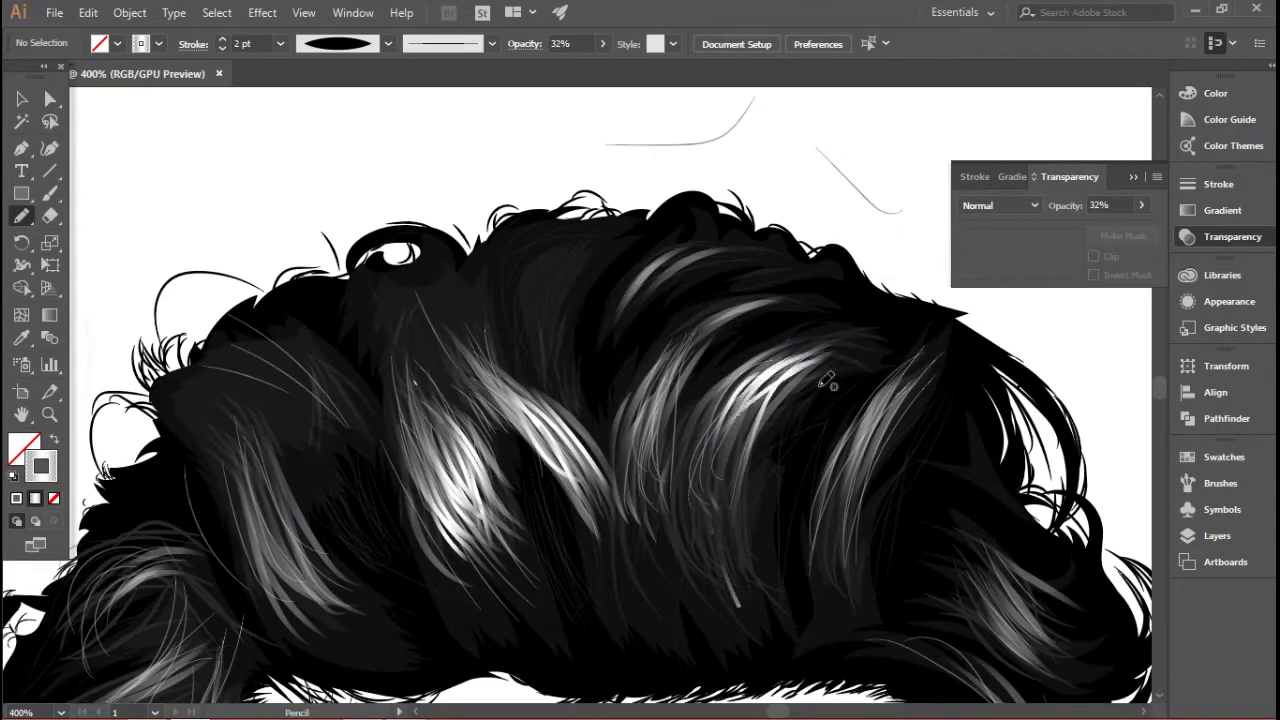
key("ctrl+z")
Step: Add white highlight strands to the lock on the right side, the upper crown and the left crown lock
left_click_drag(990, 578, 1046, 655)
left_click_drag(704, 247, 624, 316)
left_click_drag(350, 486, 800, 362)
left_click_drag(708, 358, 788, 490)
mouse_move(684, 350)
left_mouse_down()
mouse_move(754, 494)
mouse_move(788, 488)
left_mouse_up()
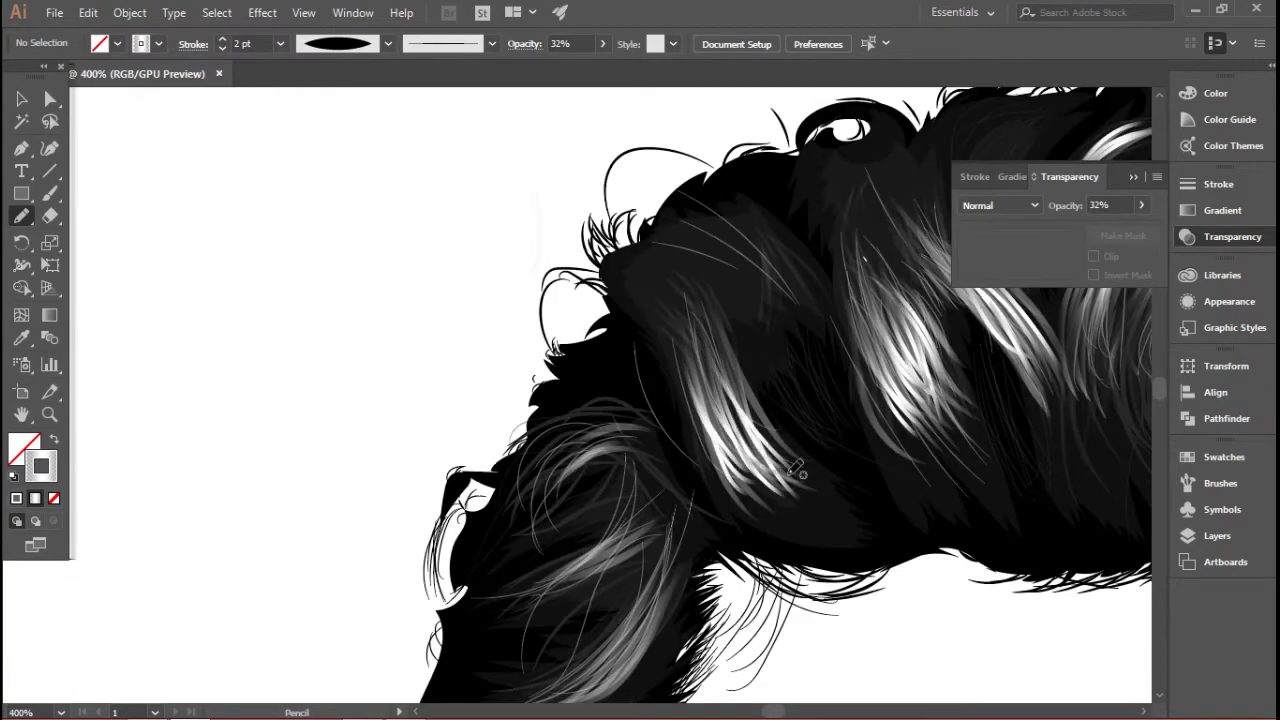
Step: Add white highlight strands at the upper left of the crown and along the locks on the left side
left_click_drag(717, 226, 797, 286)
mouse_move(675, 571)
left_mouse_down()
mouse_move(731, 425)
mouse_move(612, 550)
left_mouse_up()
mouse_move(718, 458)
left_mouse_down()
mouse_move(600, 567)
mouse_move(603, 553)
left_mouse_up()
left_click_drag(686, 388, 559, 475)
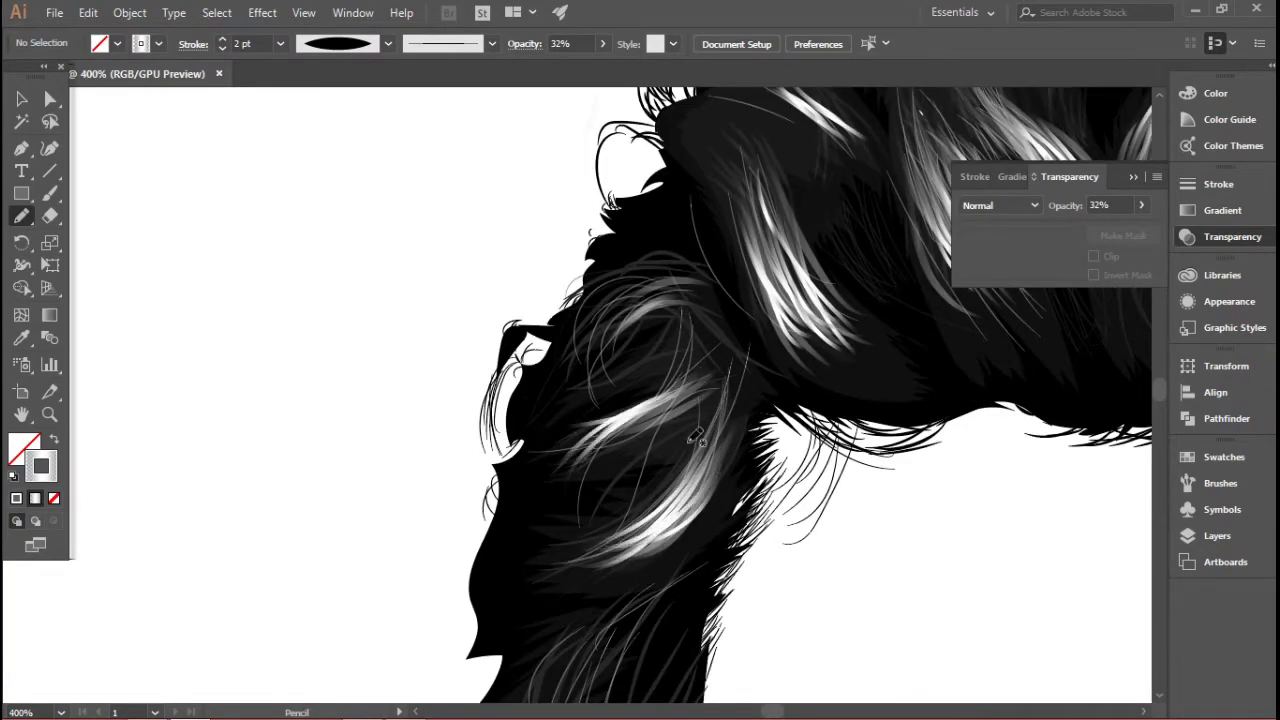
Step: Draw white highlight strands down the curls on the right side and a short one on the upper crown
scroll(580, 486, "down", 2)
left_click_drag(830, 490, 577, 390)
left_click_drag(820, 393, 826, 510)
left_click_drag(846, 430, 858, 524)
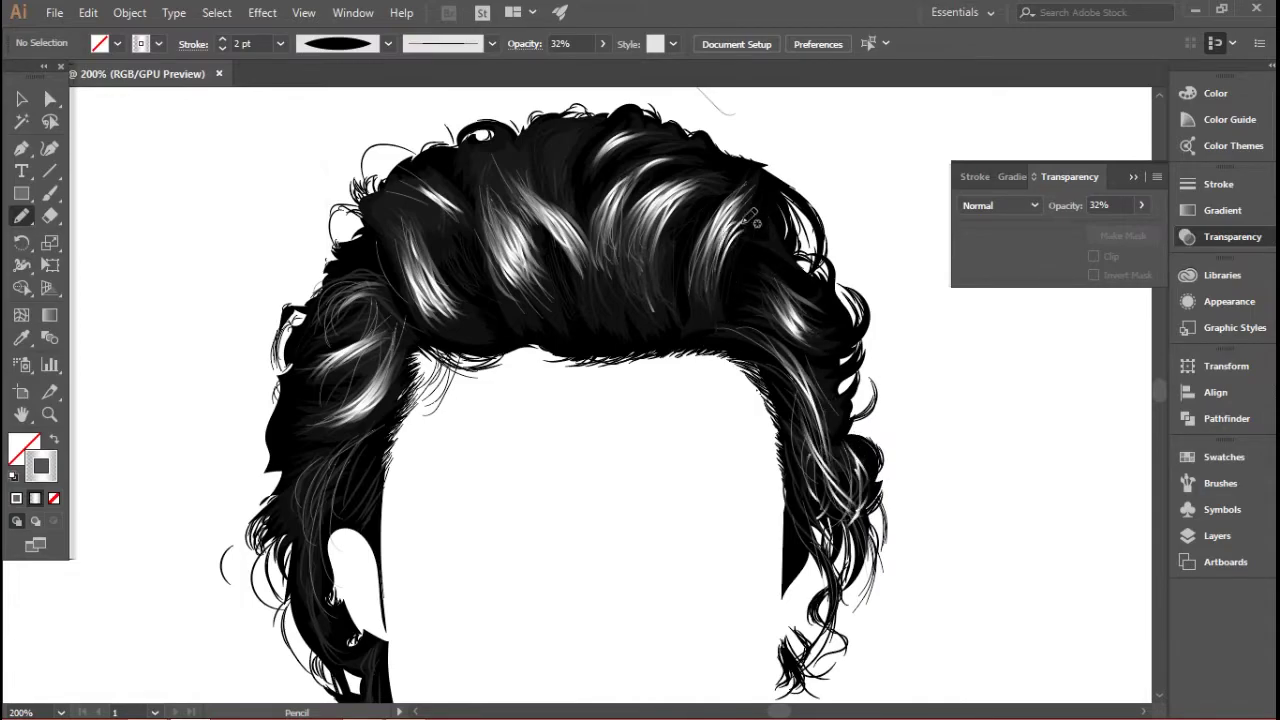
left_click_drag(562, 171, 561, 174)
scroll(562, 174, "down", 2)
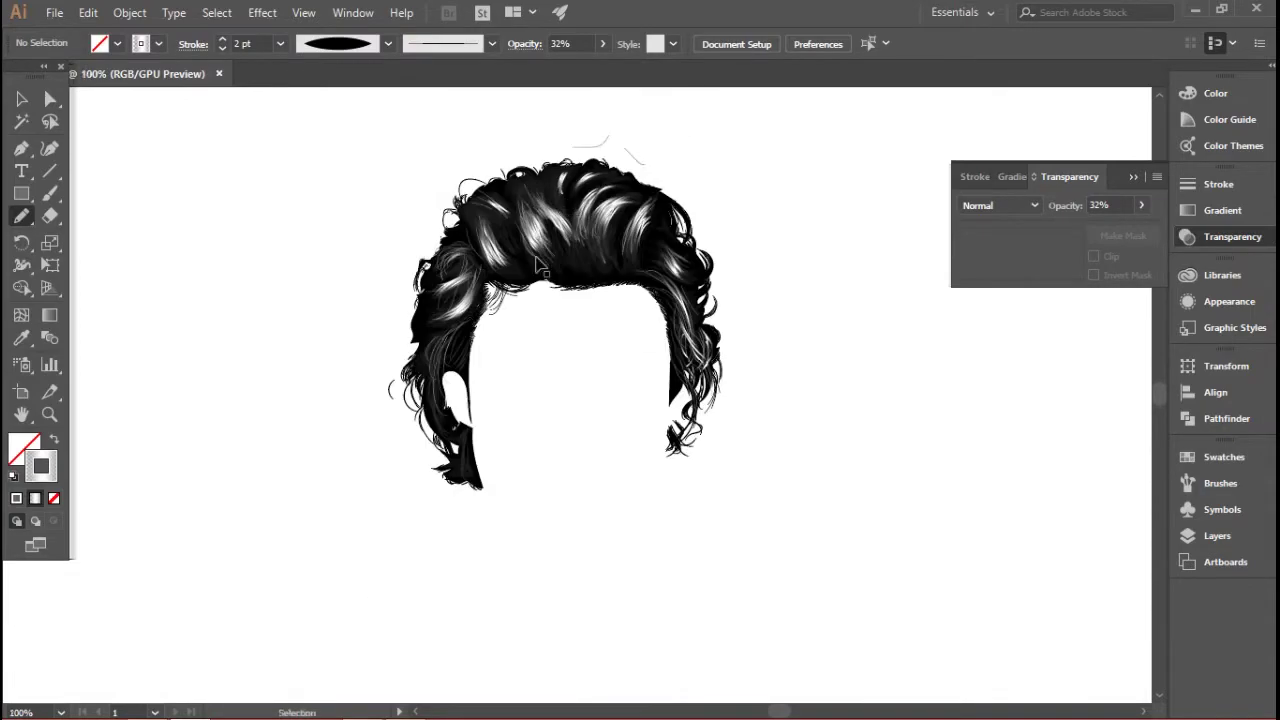
Step: Draw white highlight strands down the left side of the hair around the ear opening
scroll(412, 377, "up", 2)
left_click_drag(541, 236, 475, 380)
left_click_drag(500, 252, 480, 364)
scroll(514, 384, "down", 1)
scroll(514, 384, "up", 3)
scroll(513, 388, "right", 2)
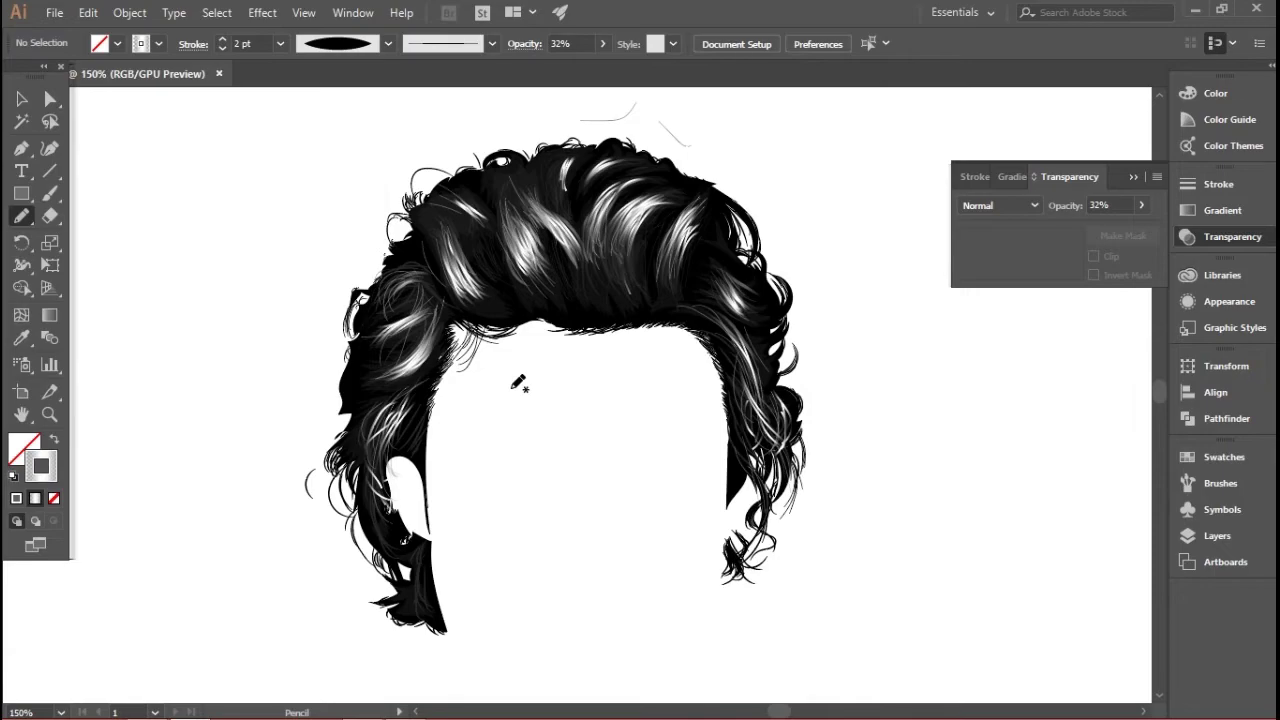
scroll(518, 383, "up", 1)
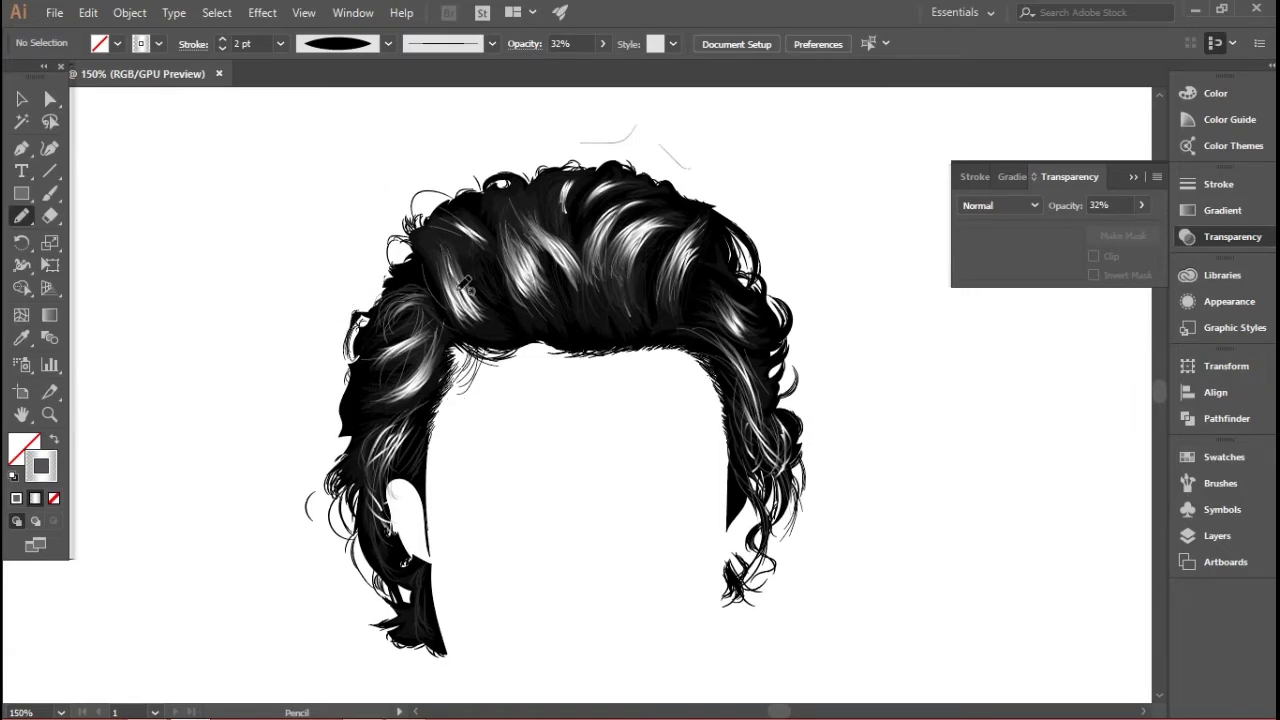
Step: Select all the white highlight strands on Layer 8 to check their gradient and opacity settings, and deselect them
left_click(497, 318, "ctrl")
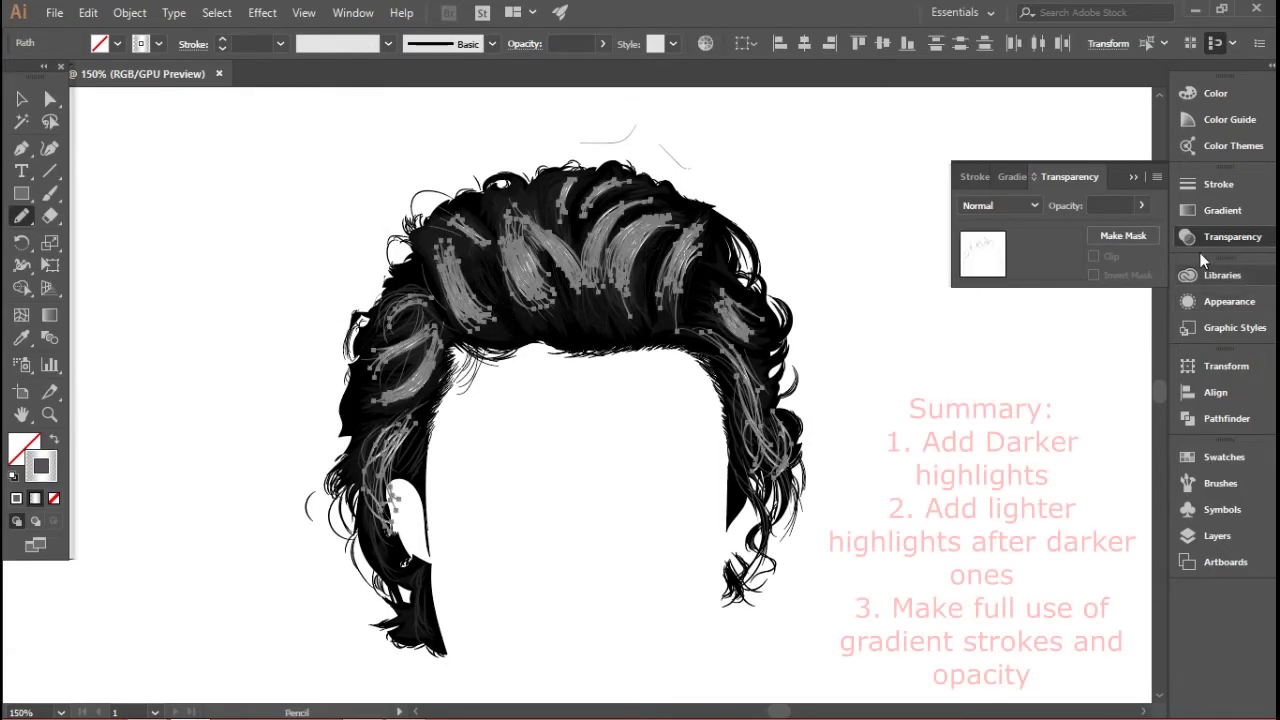
left_click(1225, 209)
left_click(1074, 178)
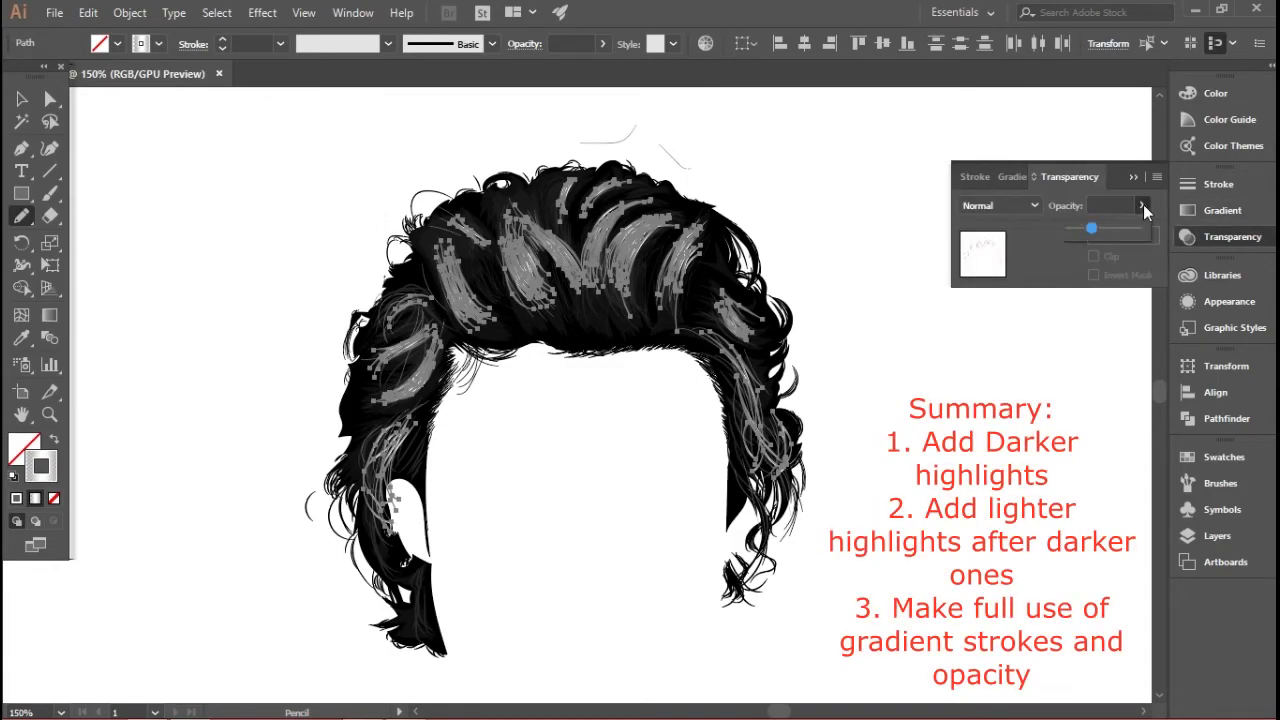
left_click(21, 99)
left_click(150, 172)
scroll(569, 323, "down", 2)
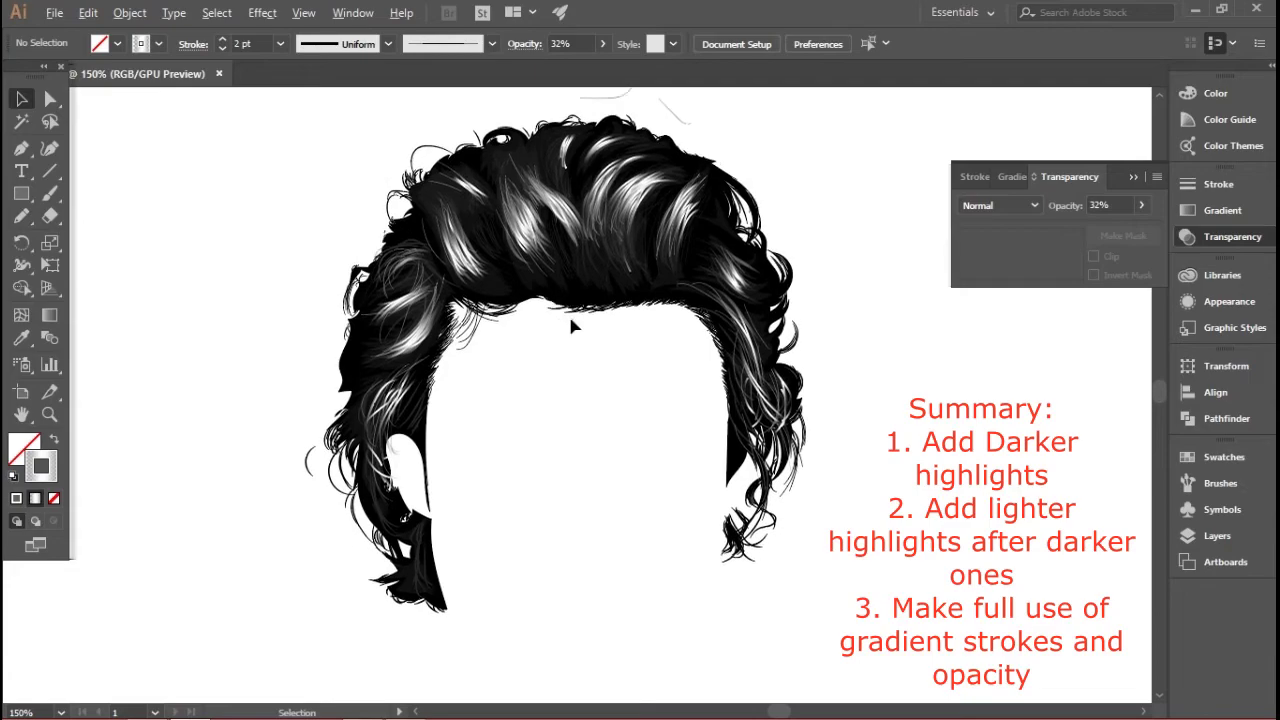
scroll(573, 320, "up", 1)
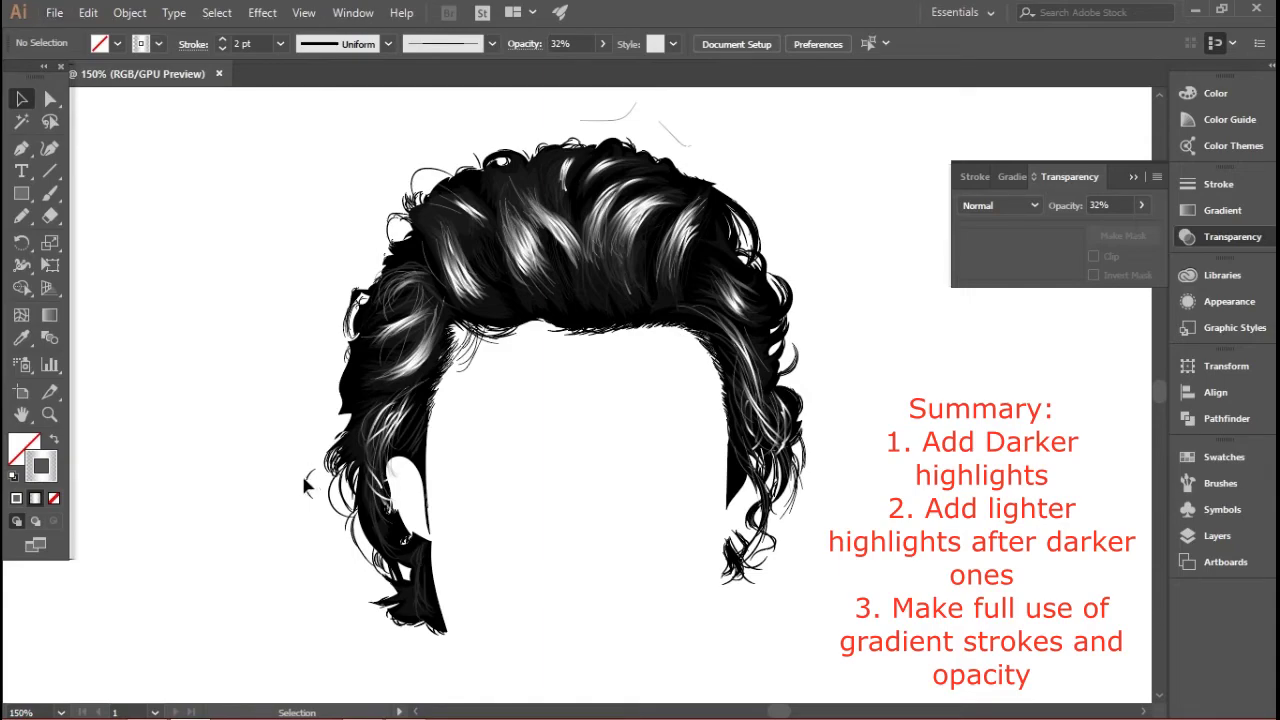
Step: Unlock the layers and delete the stray strokes lying outside the hair, above the crown and beside the left side
left_click(1215, 536)
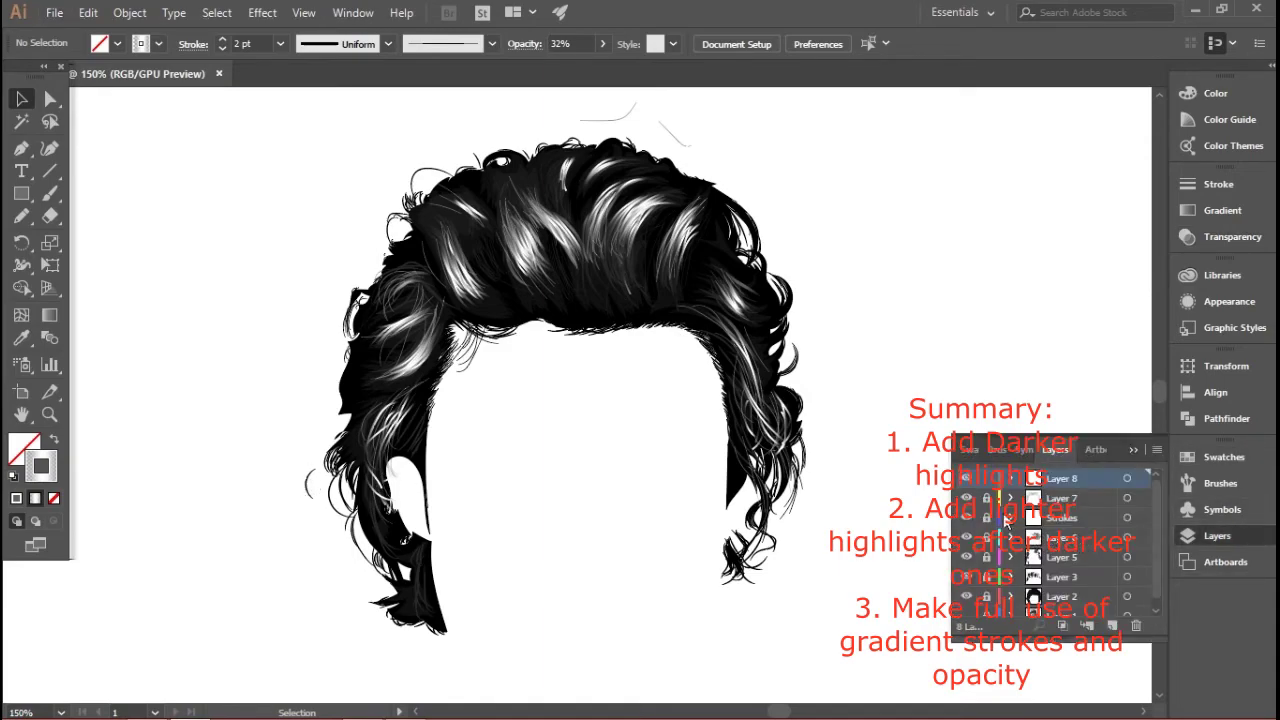
left_click(310, 495)
scroll(560, 400, "up", 2)
left_click(573, 186)
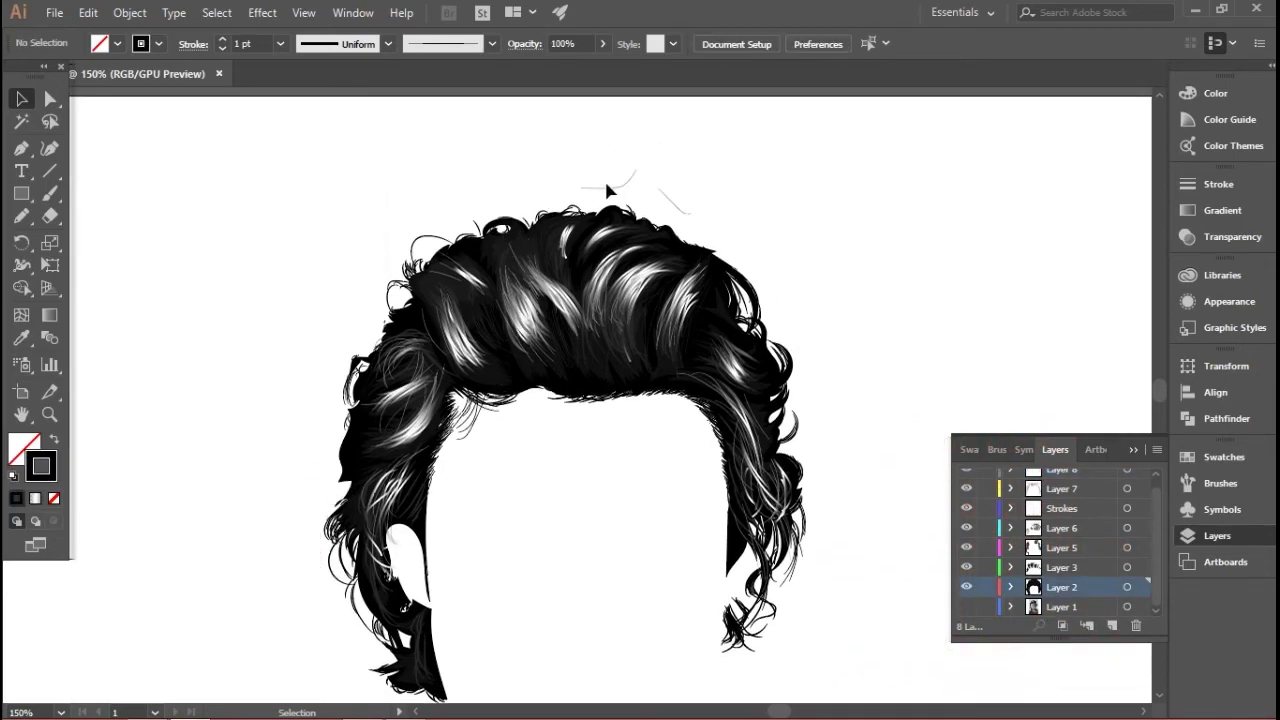
left_click_drag(714, 212, 688, 203)
left_click(679, 205)
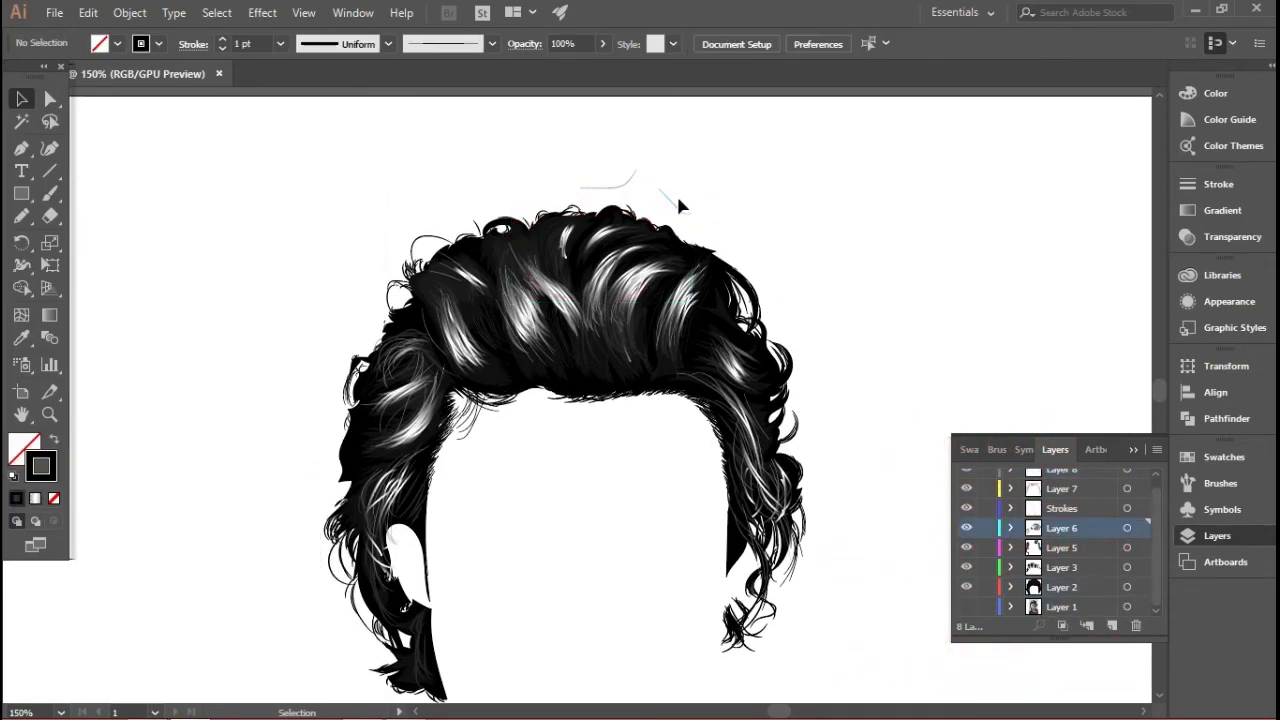
left_click(672, 202)
key("Delete")
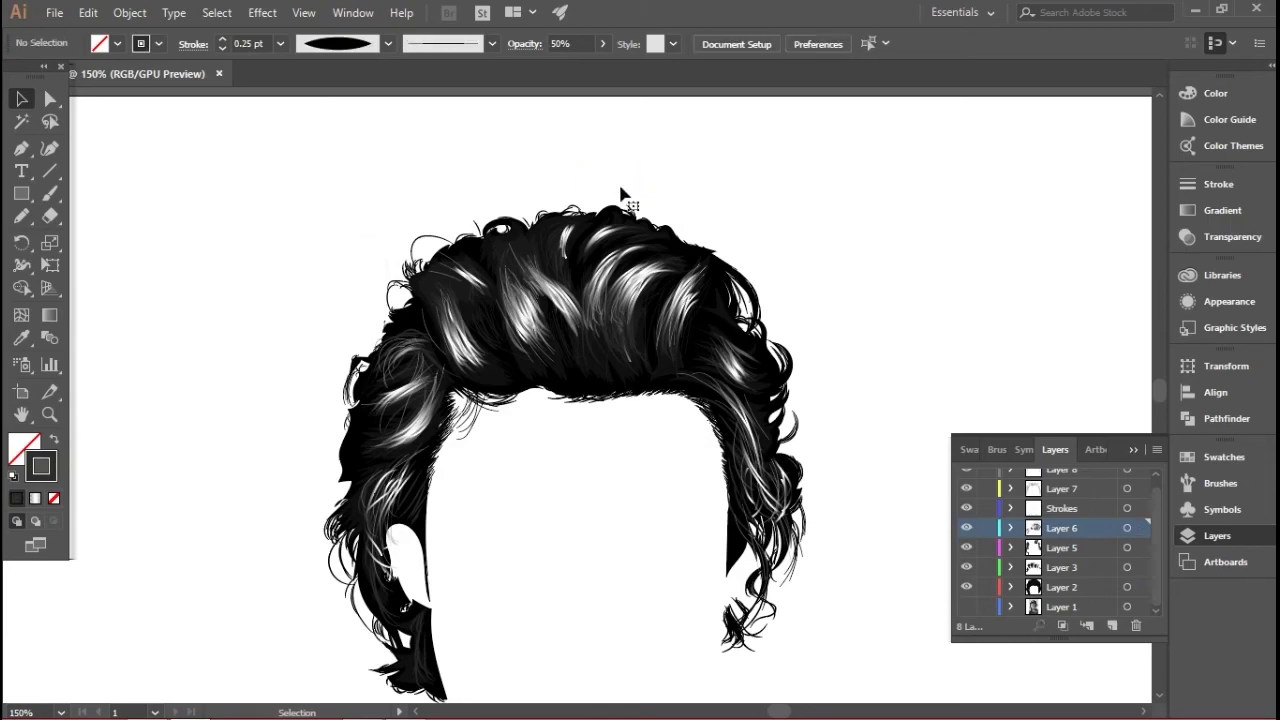
scroll(744, 179, "down", 1)
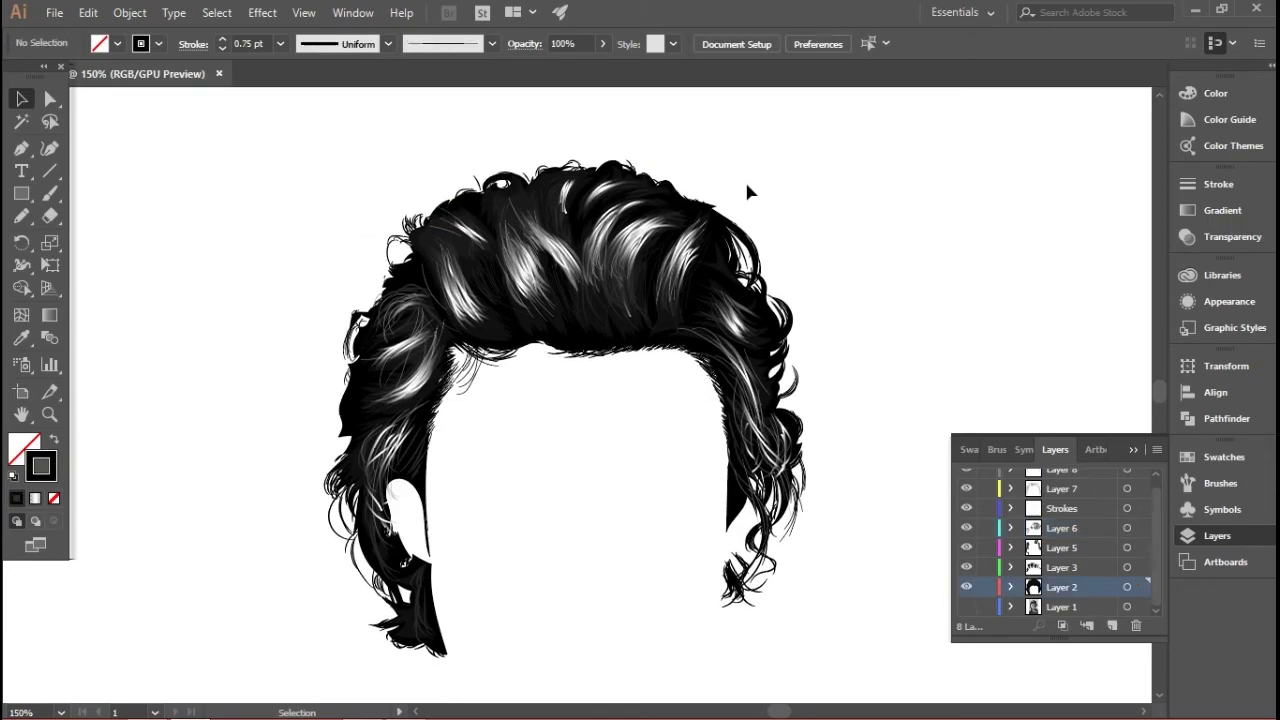
Step: Open the export options for the finished hair artwork
left_click(54, 12)
mouse_move(250, 343)
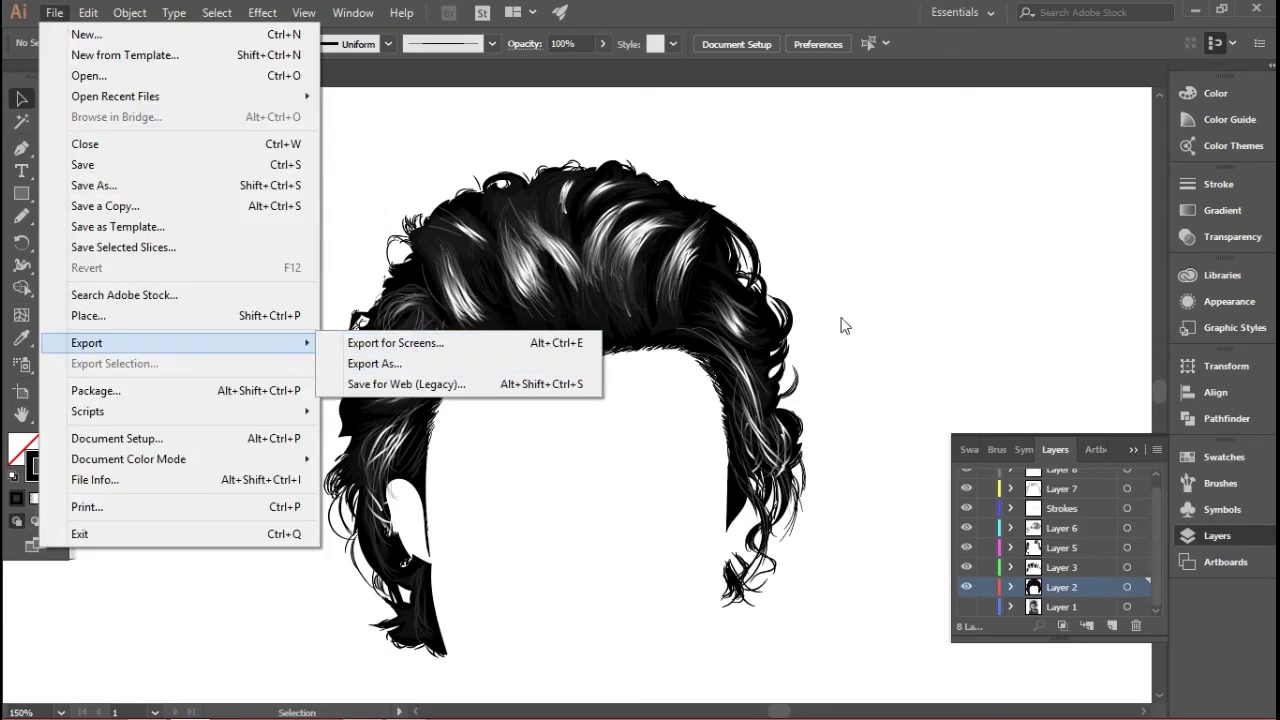